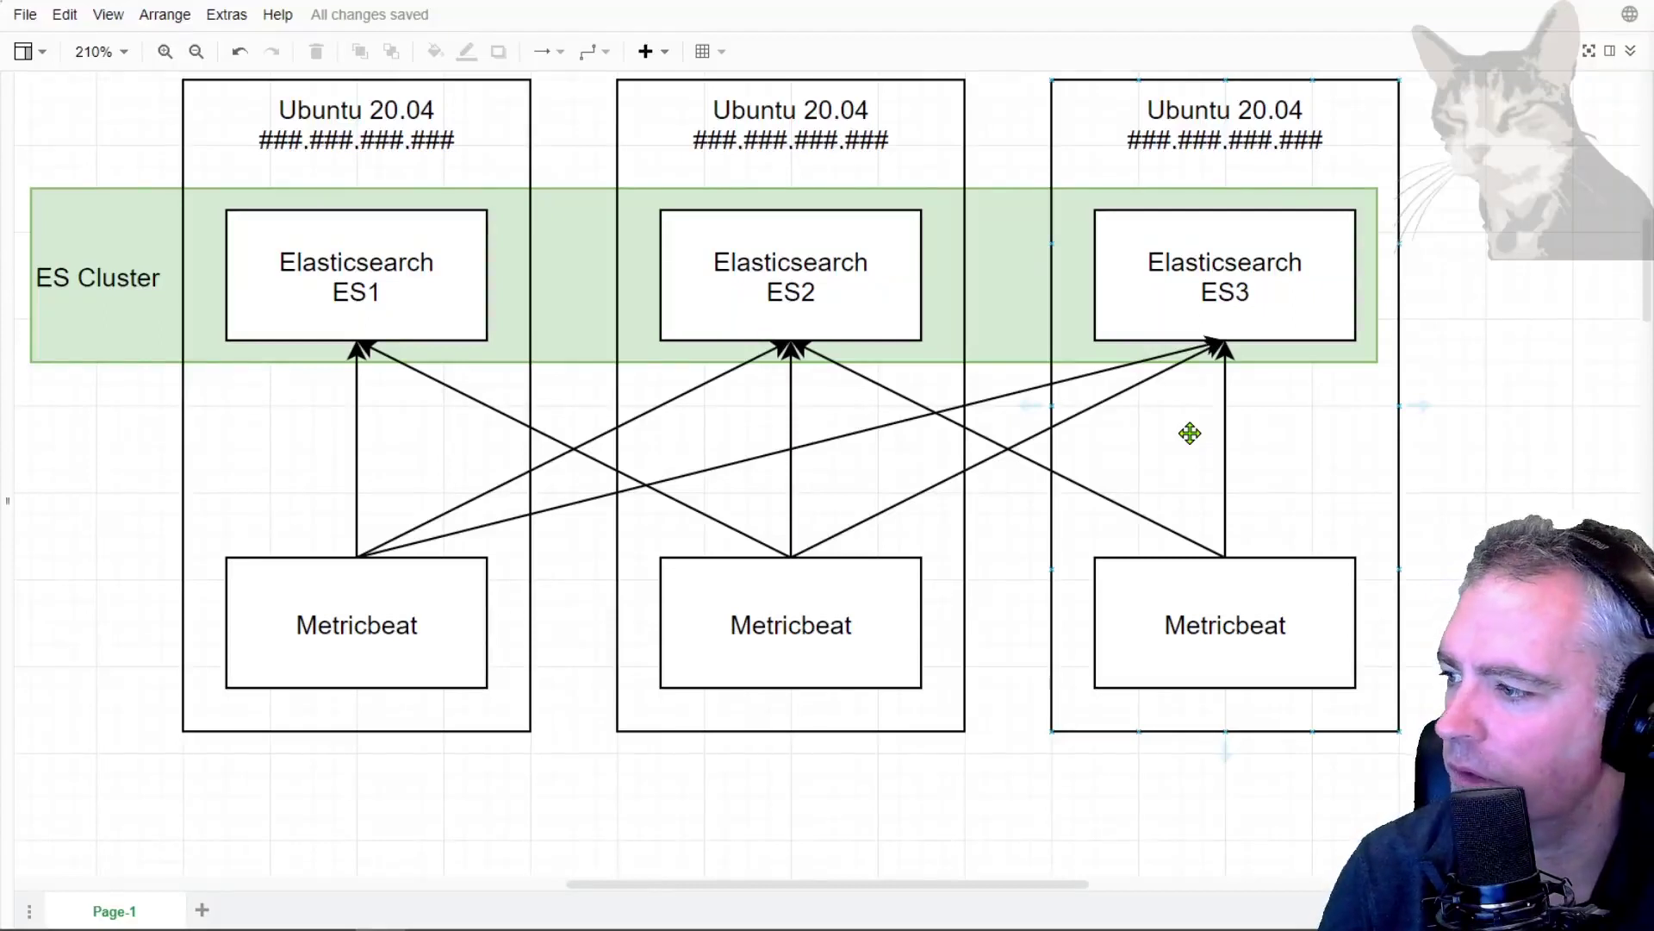
Point out the three Metricbeat services and the Elasticsearch ES1, ES2 and ES3 nodes.
left_click(373, 623)
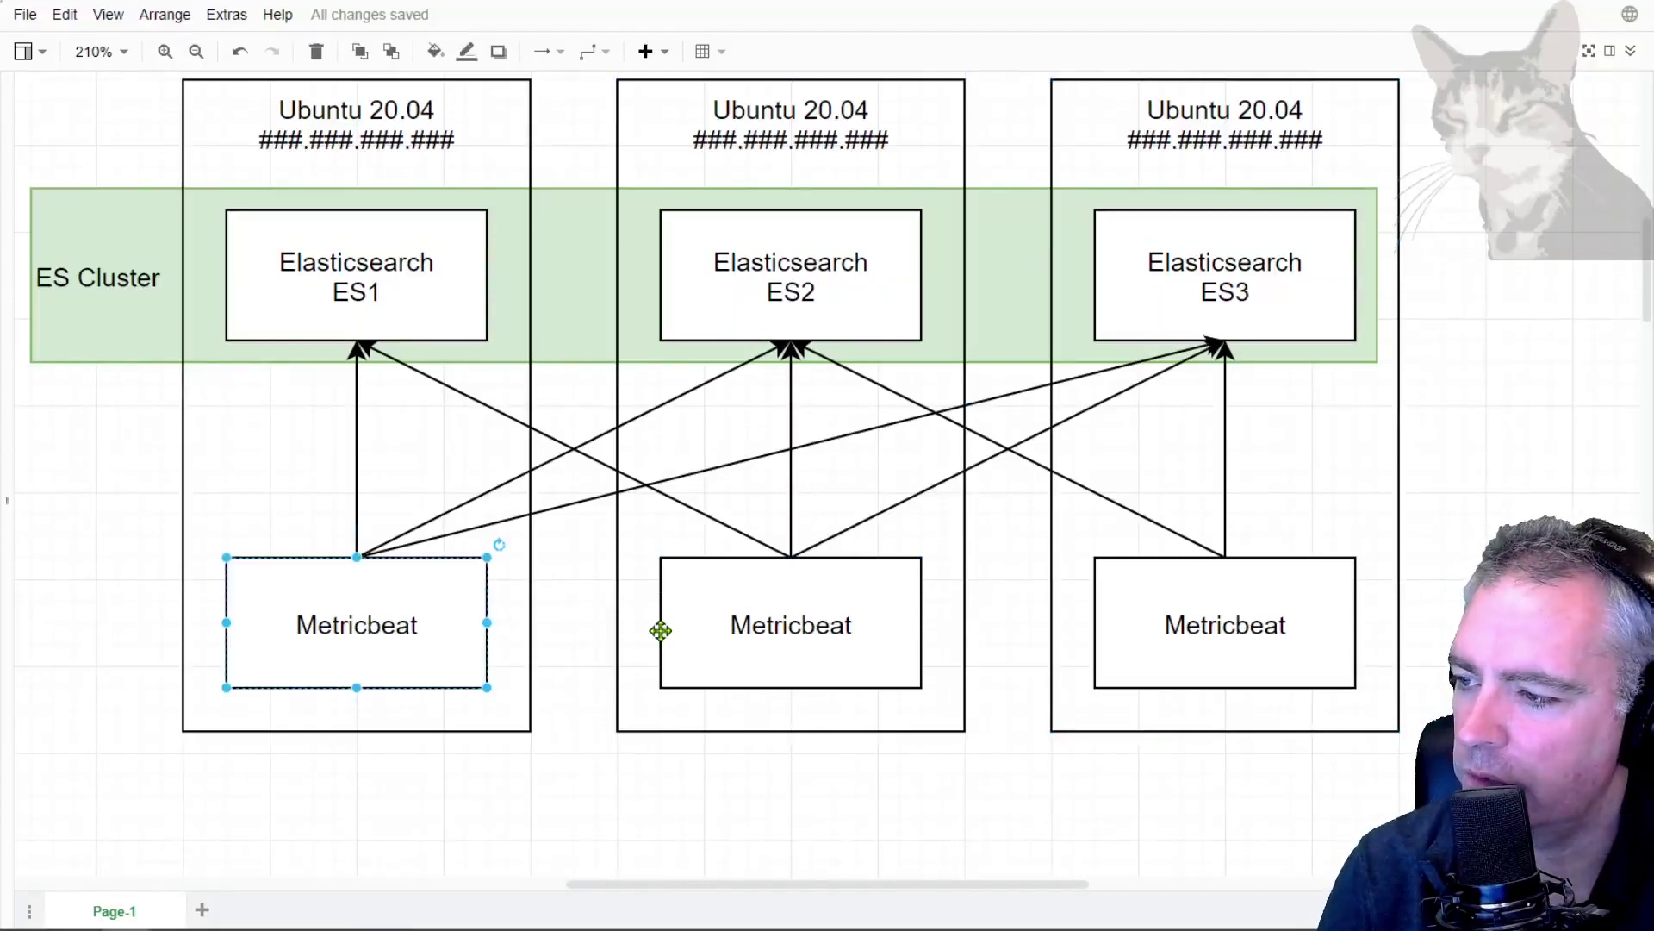
left_click(784, 623)
left_click(1159, 638)
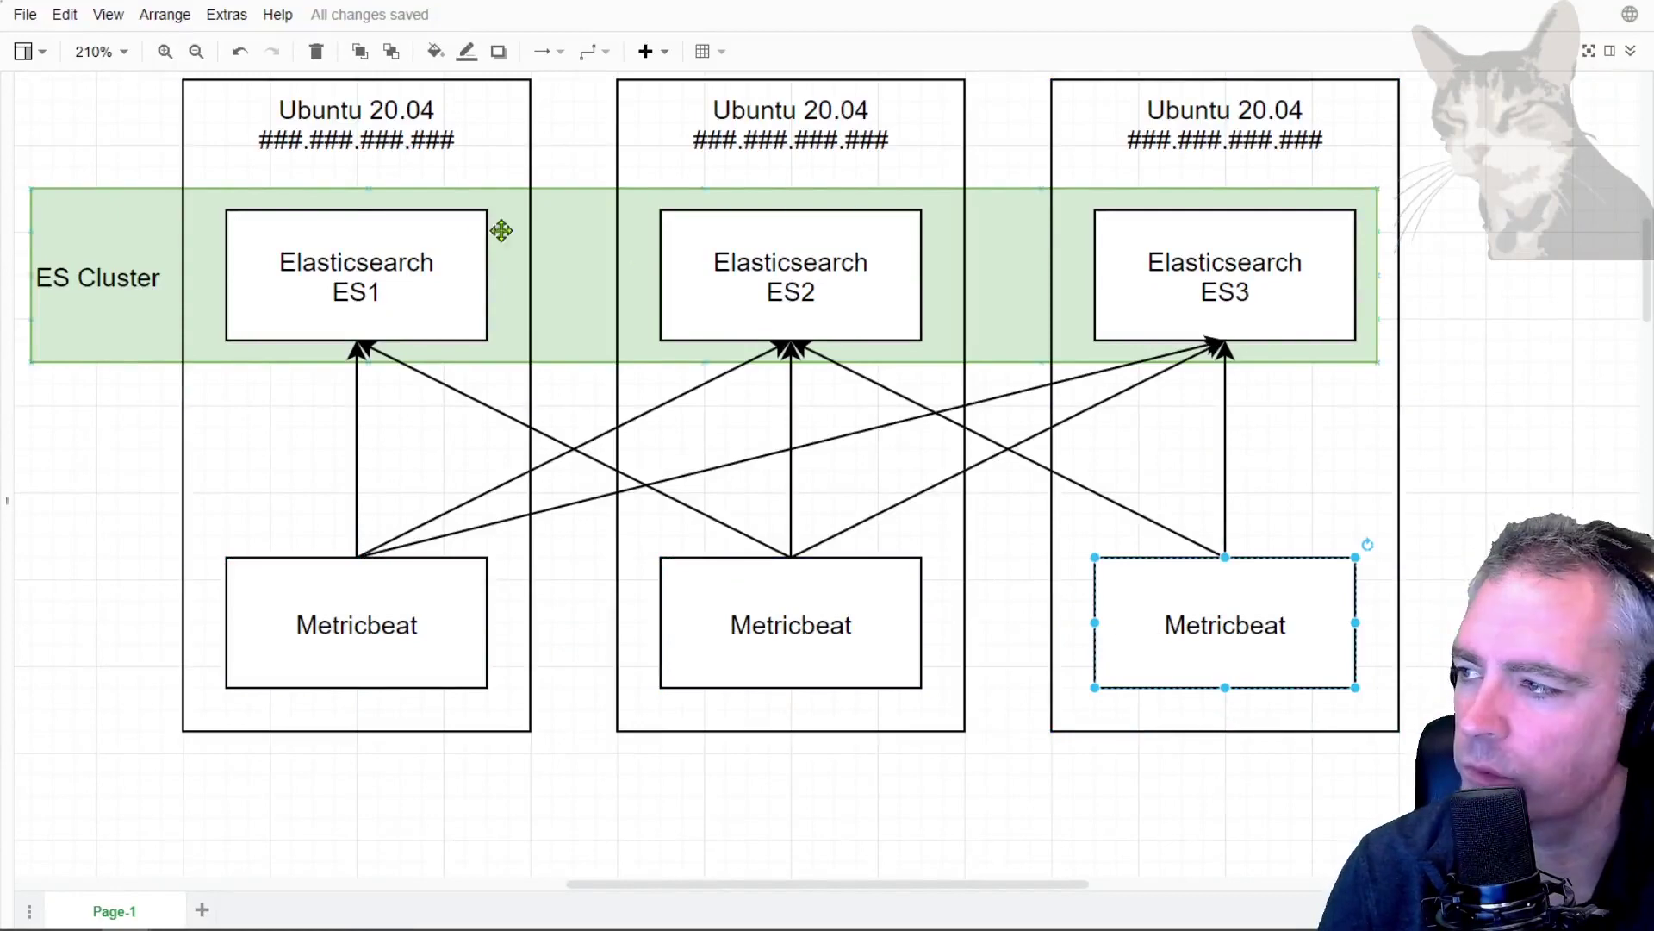
left_click(383, 269)
left_click(768, 278)
left_click(1180, 302)
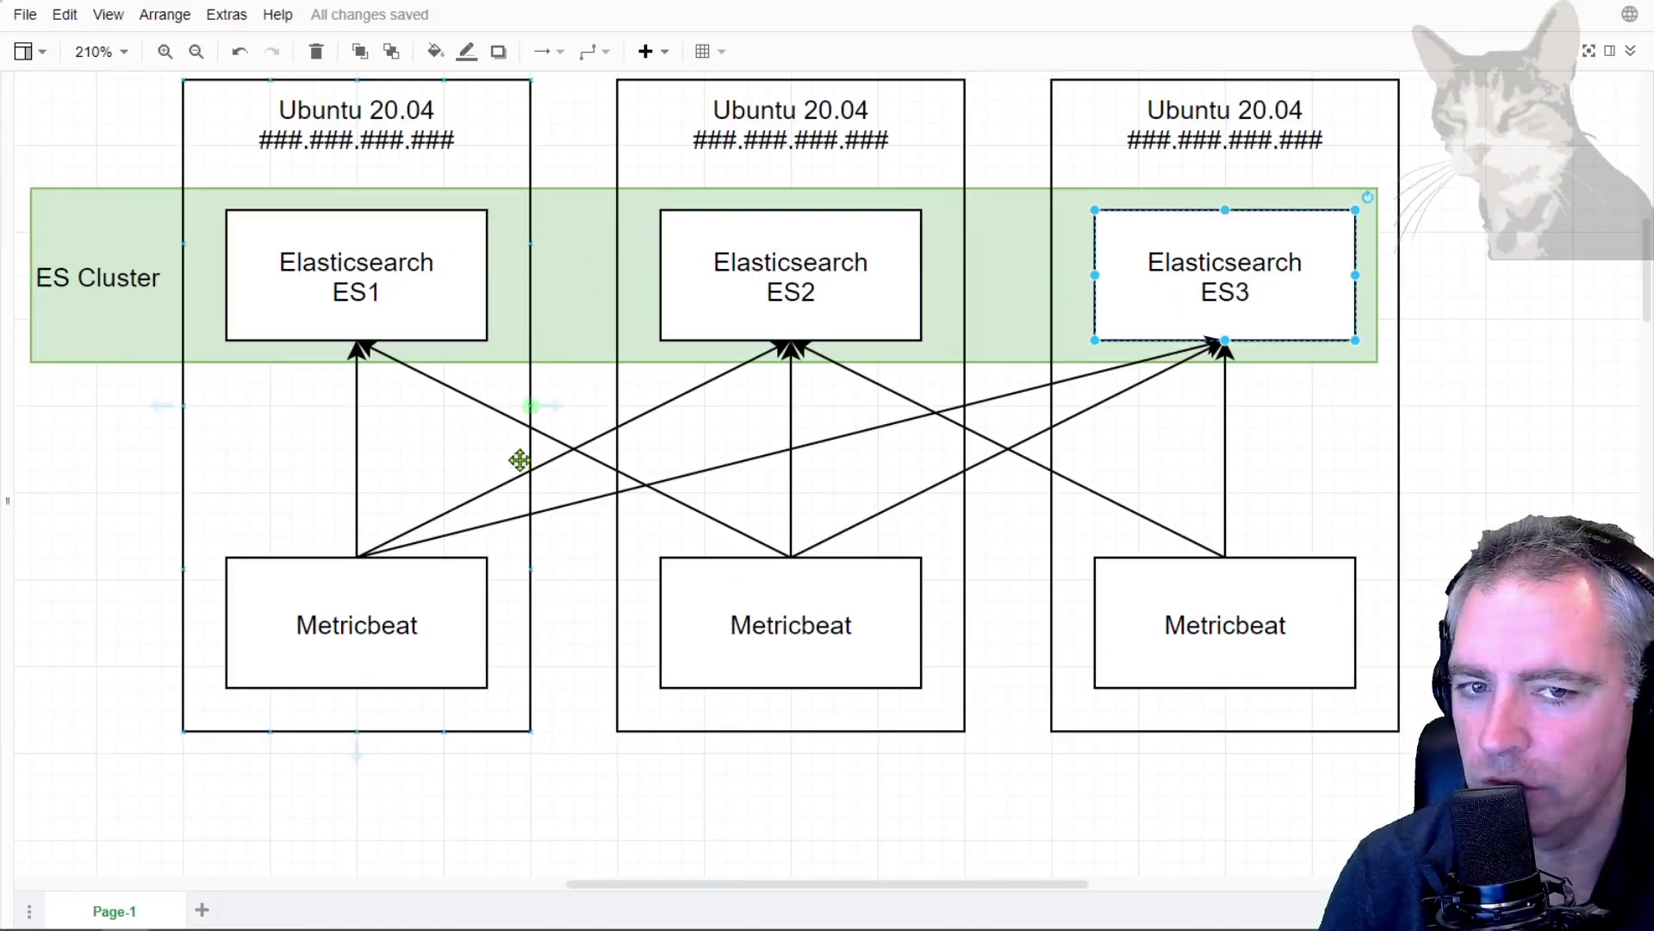
left_click(365, 577)
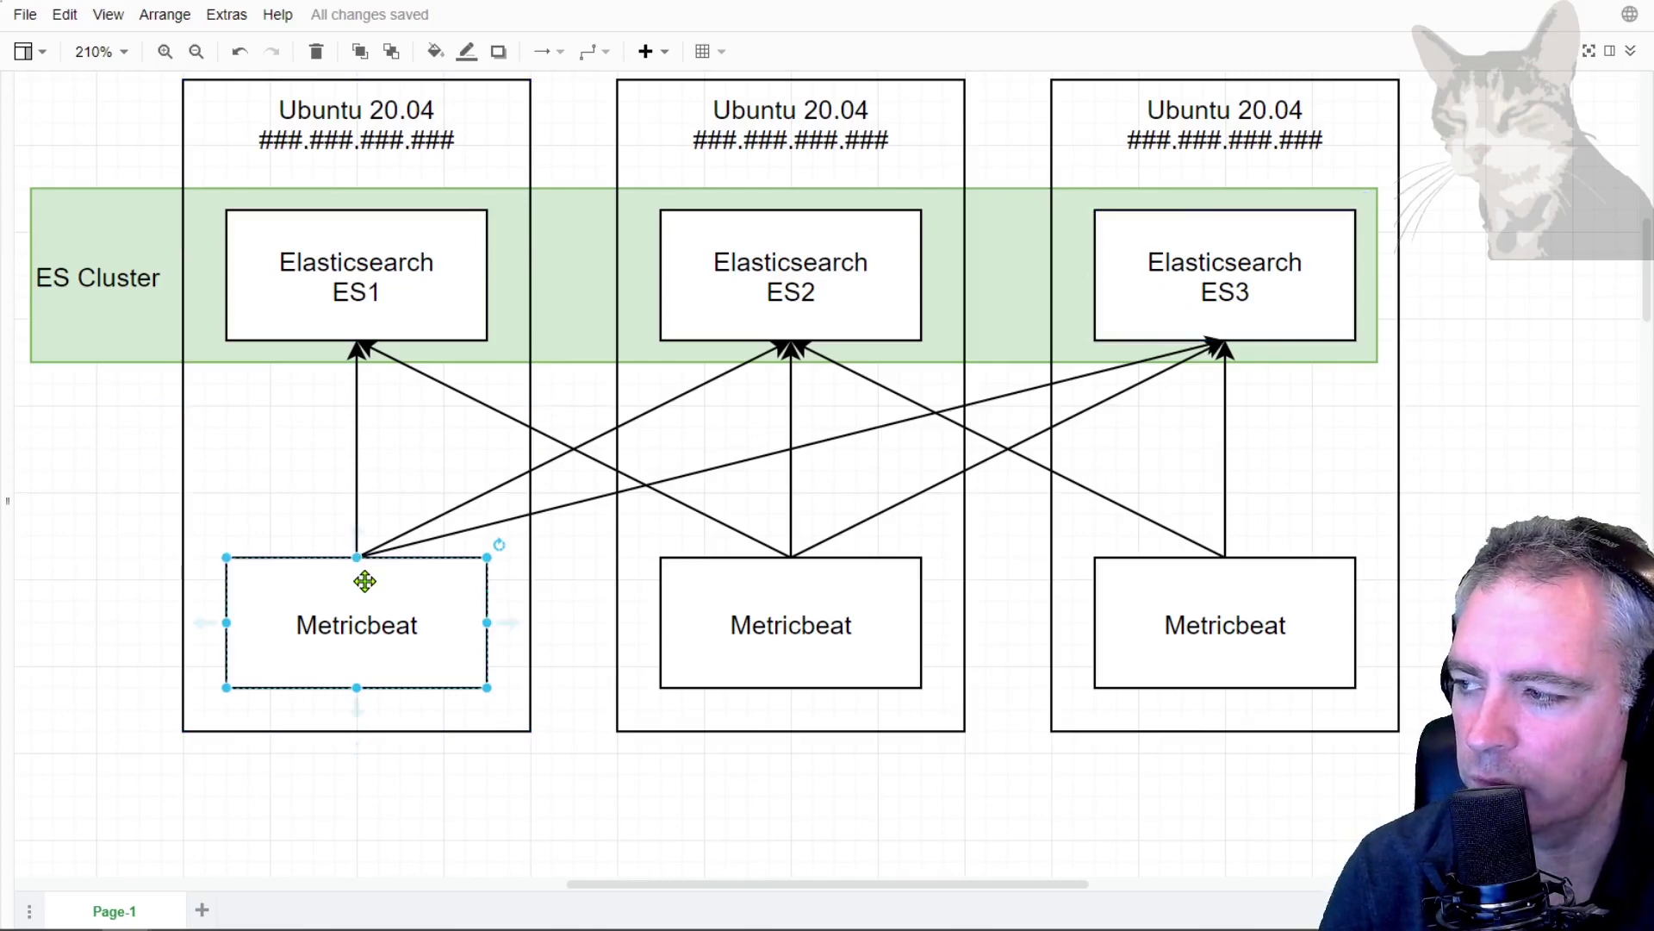
left_click(377, 319)
left_click(739, 293)
left_click(789, 594)
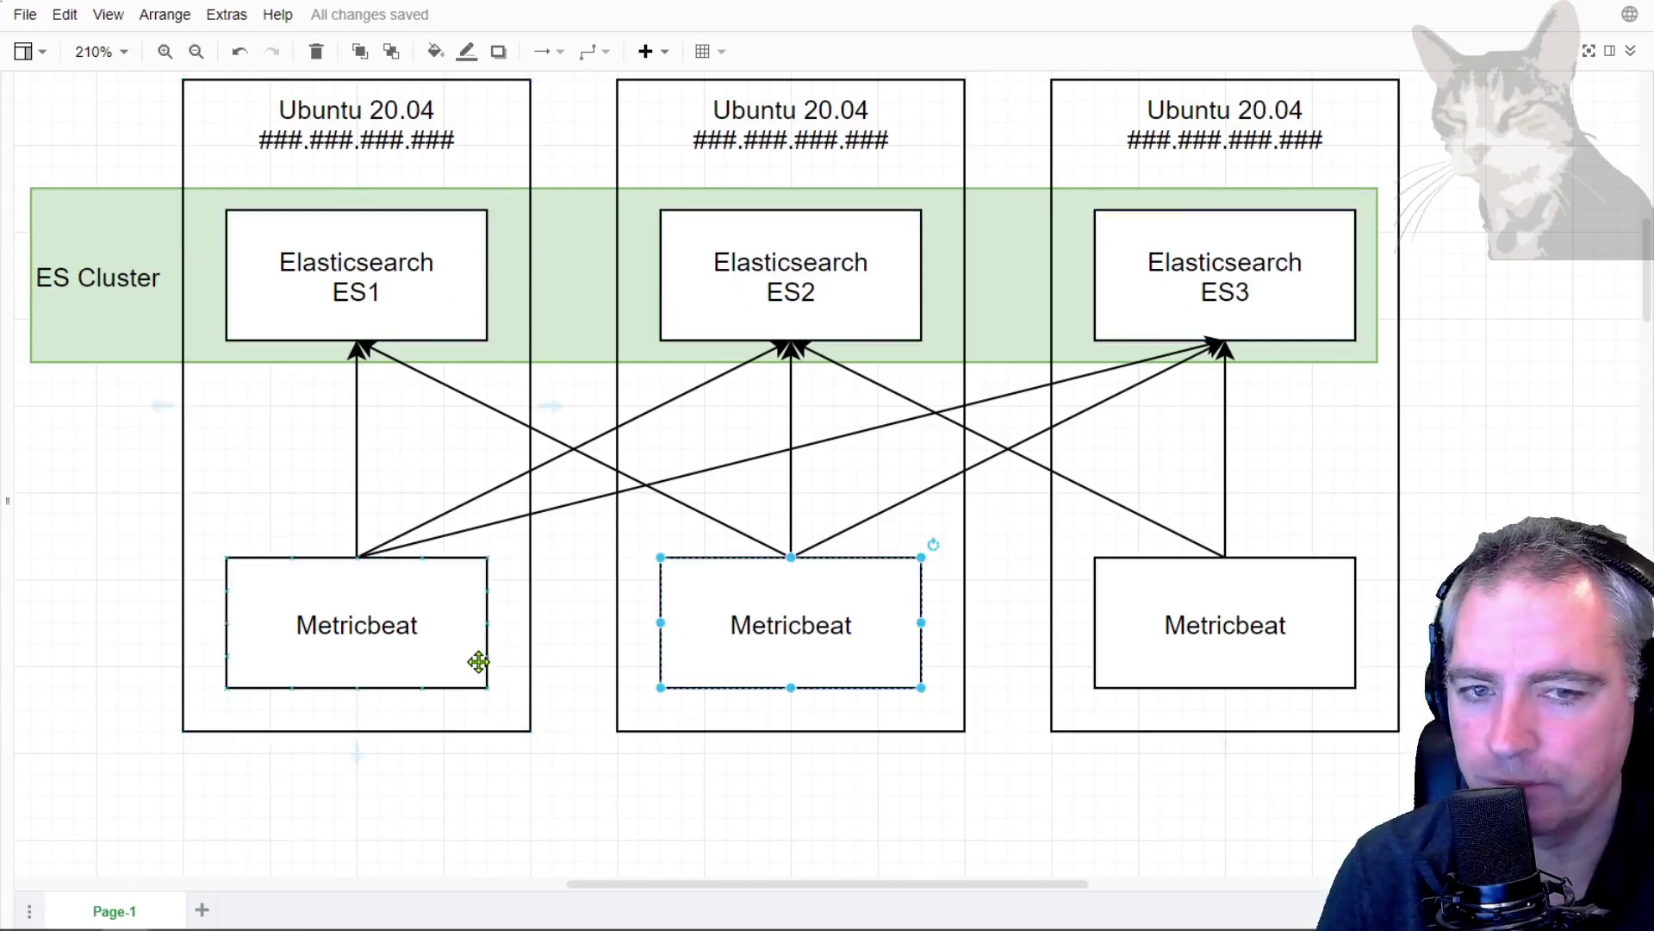
left_click(500, 797)
Fit the whole diagram and point out the Windows, Centos and three Ubuntu hosts' Metricbeat feeds.
key("ctrl+shift+h")
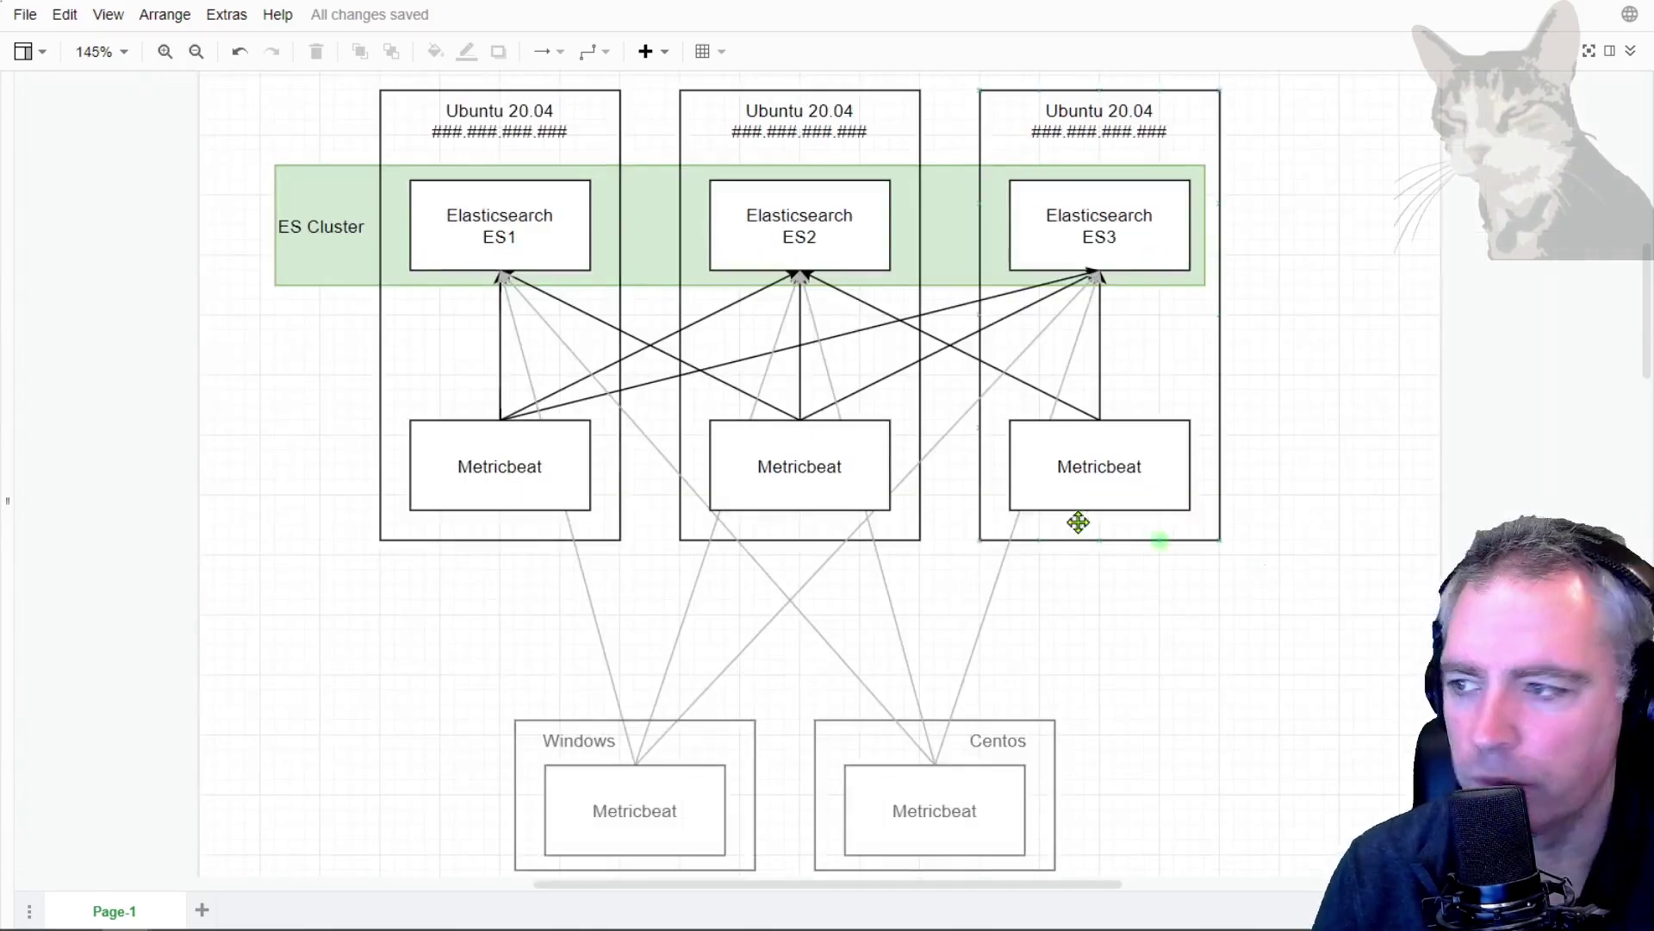
left_click(644, 807)
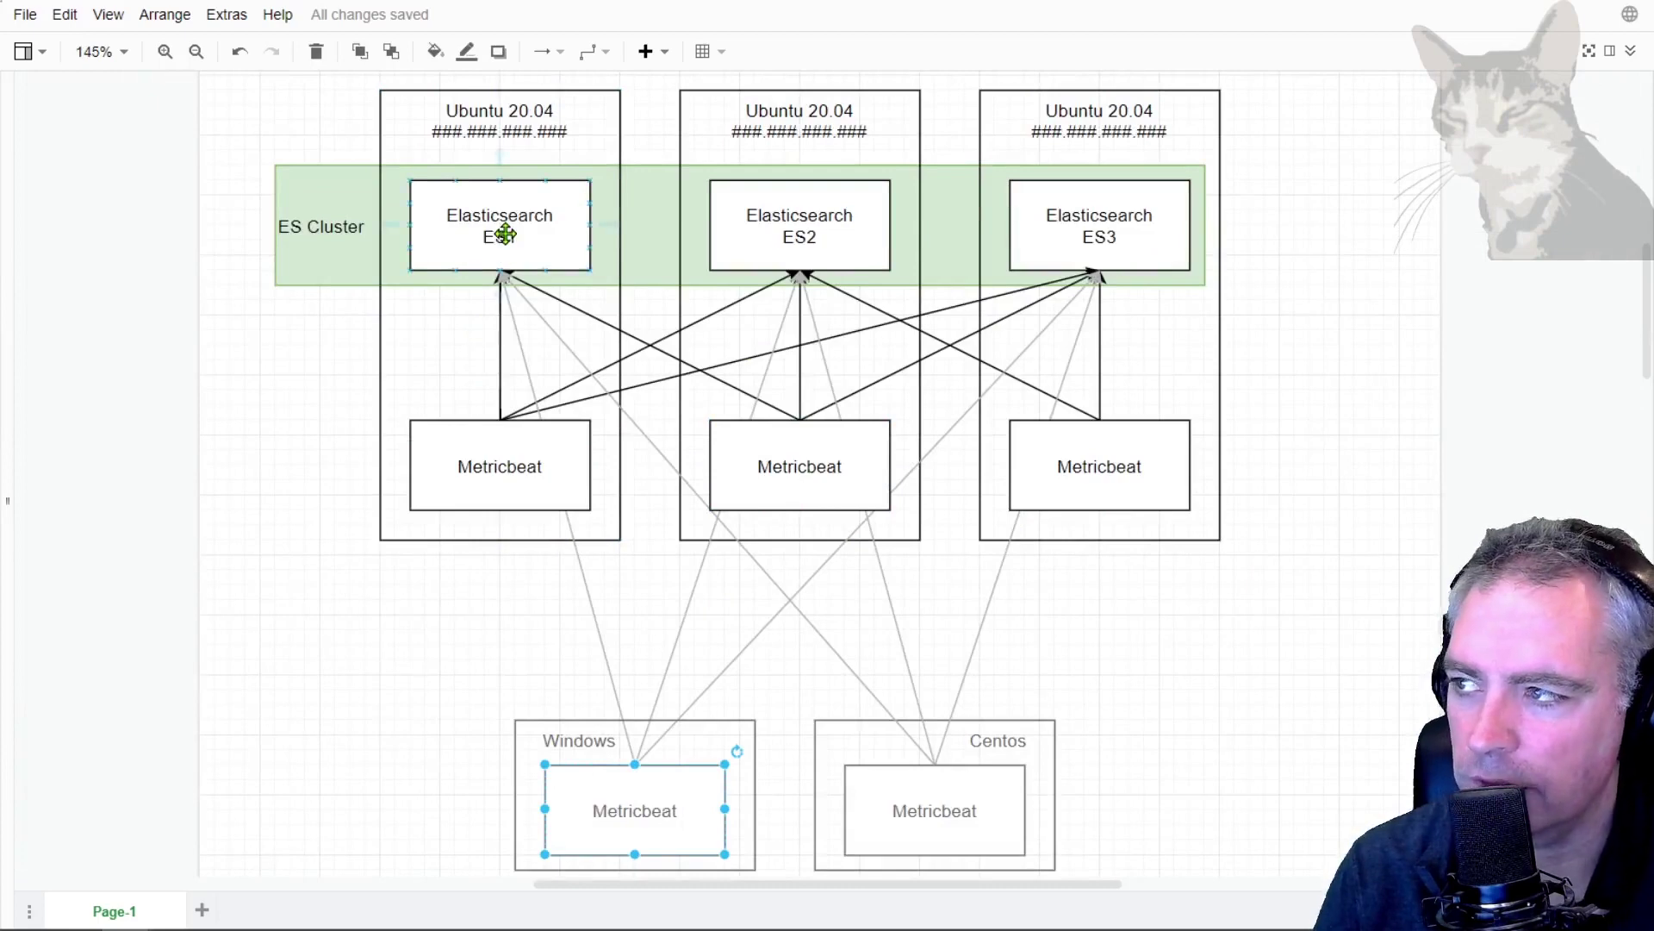
left_click(587, 750)
left_click(1024, 756)
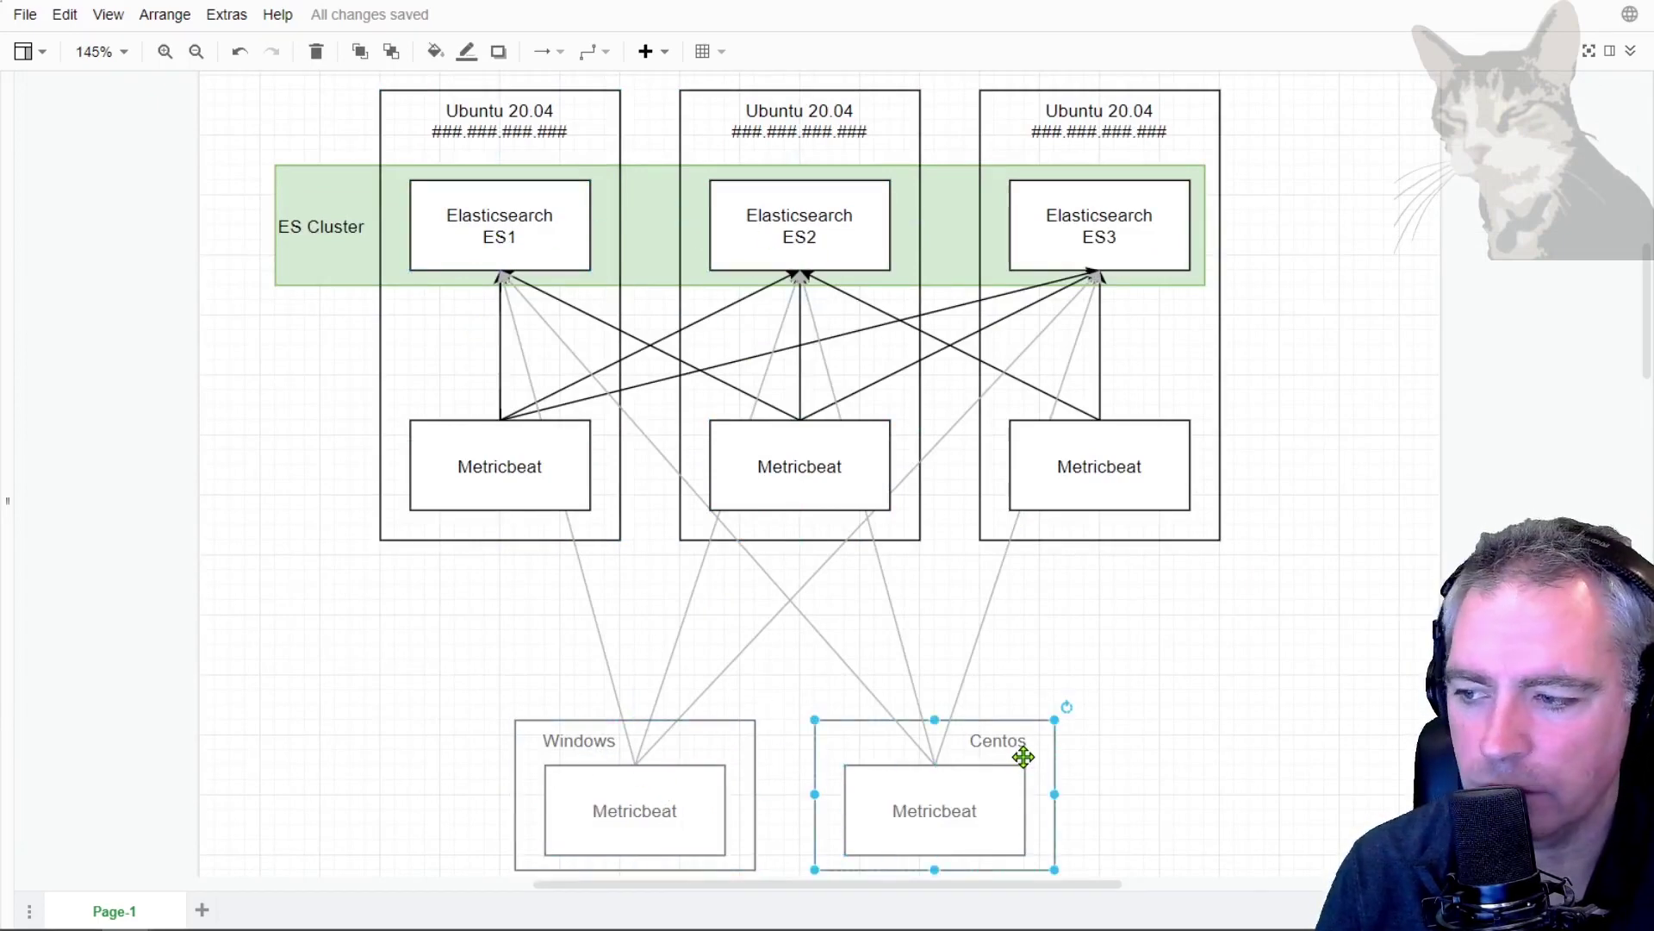
left_click(900, 833)
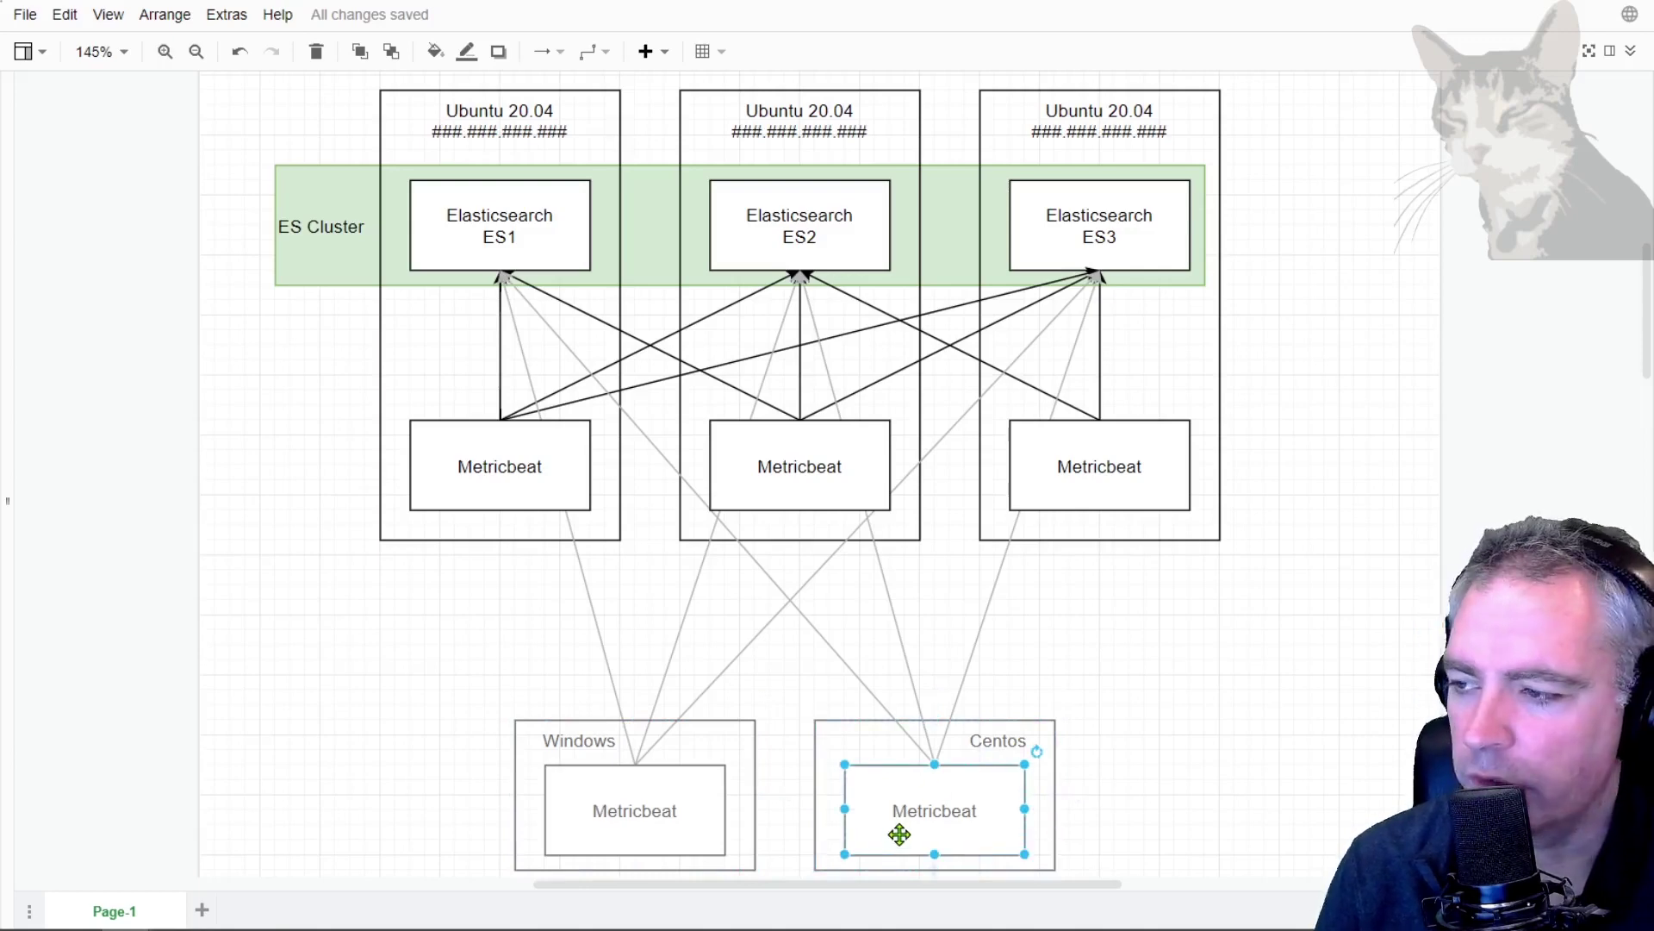
left_click(522, 483)
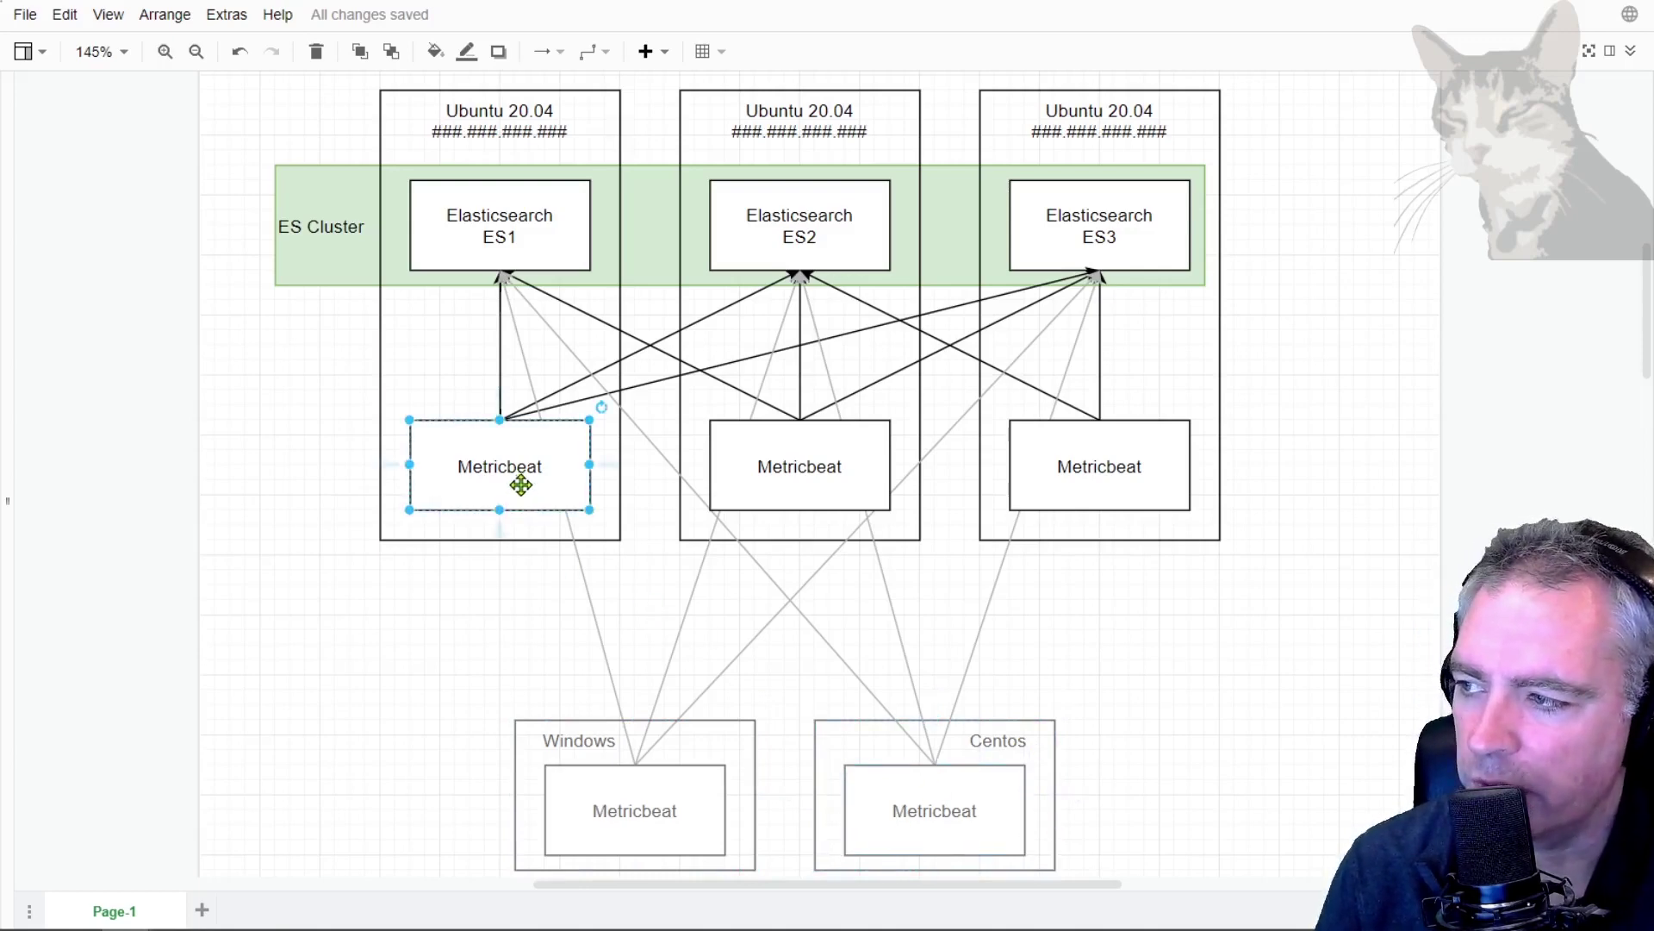
left_click(789, 480)
left_click(547, 473)
left_click(801, 473)
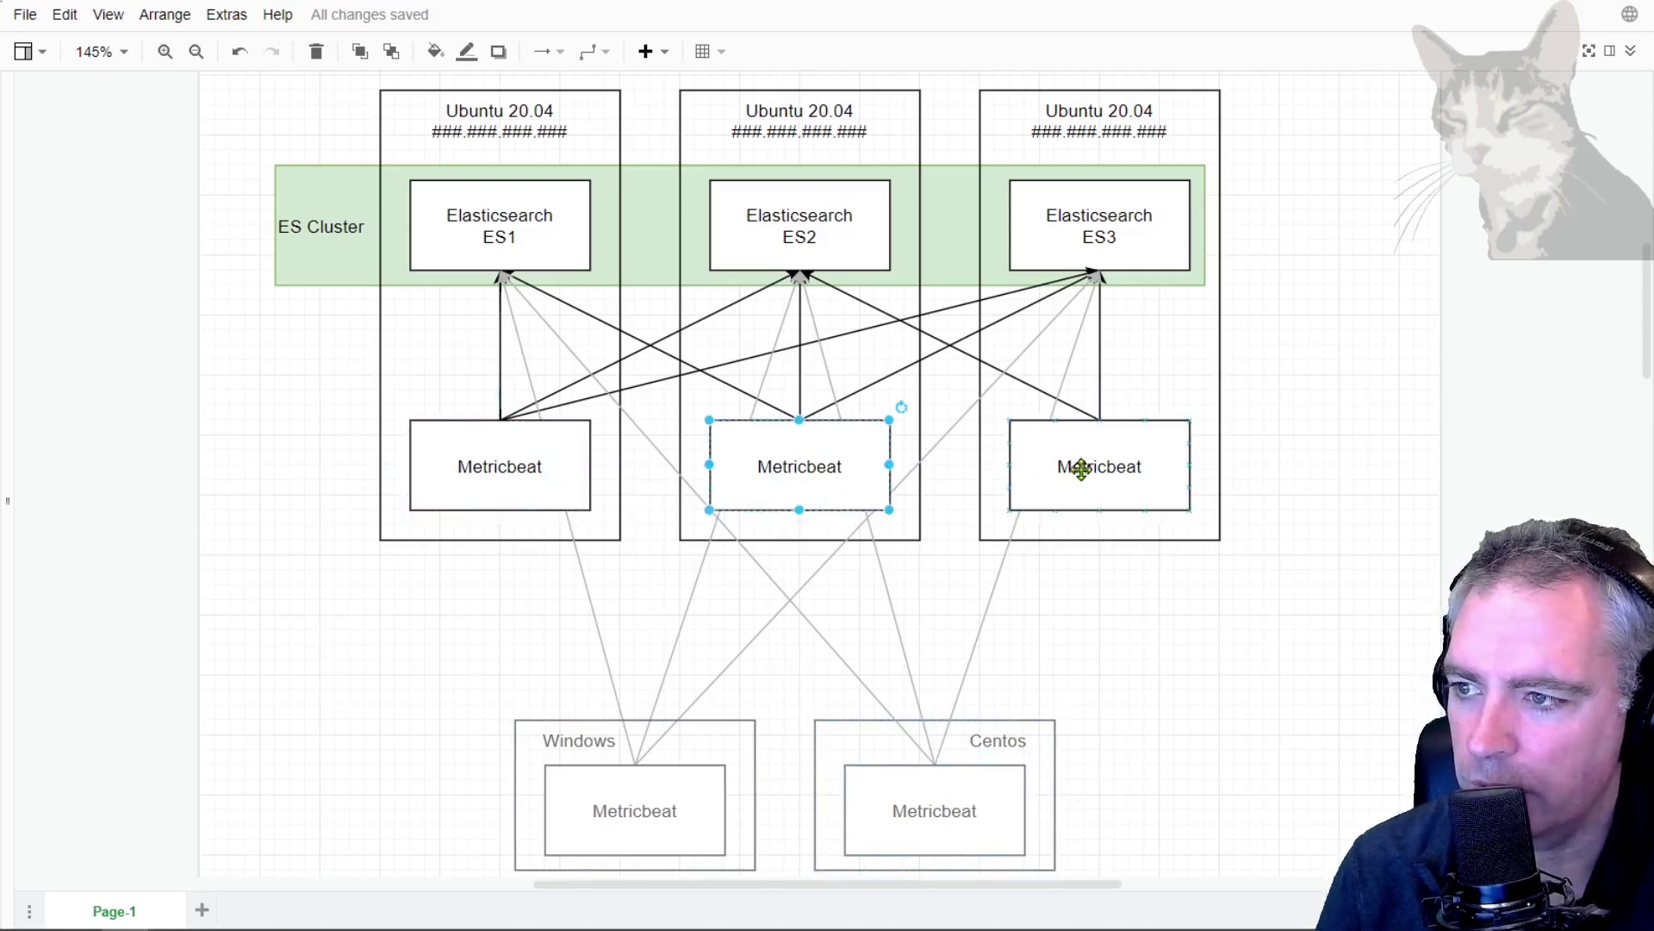
left_click(1082, 470)
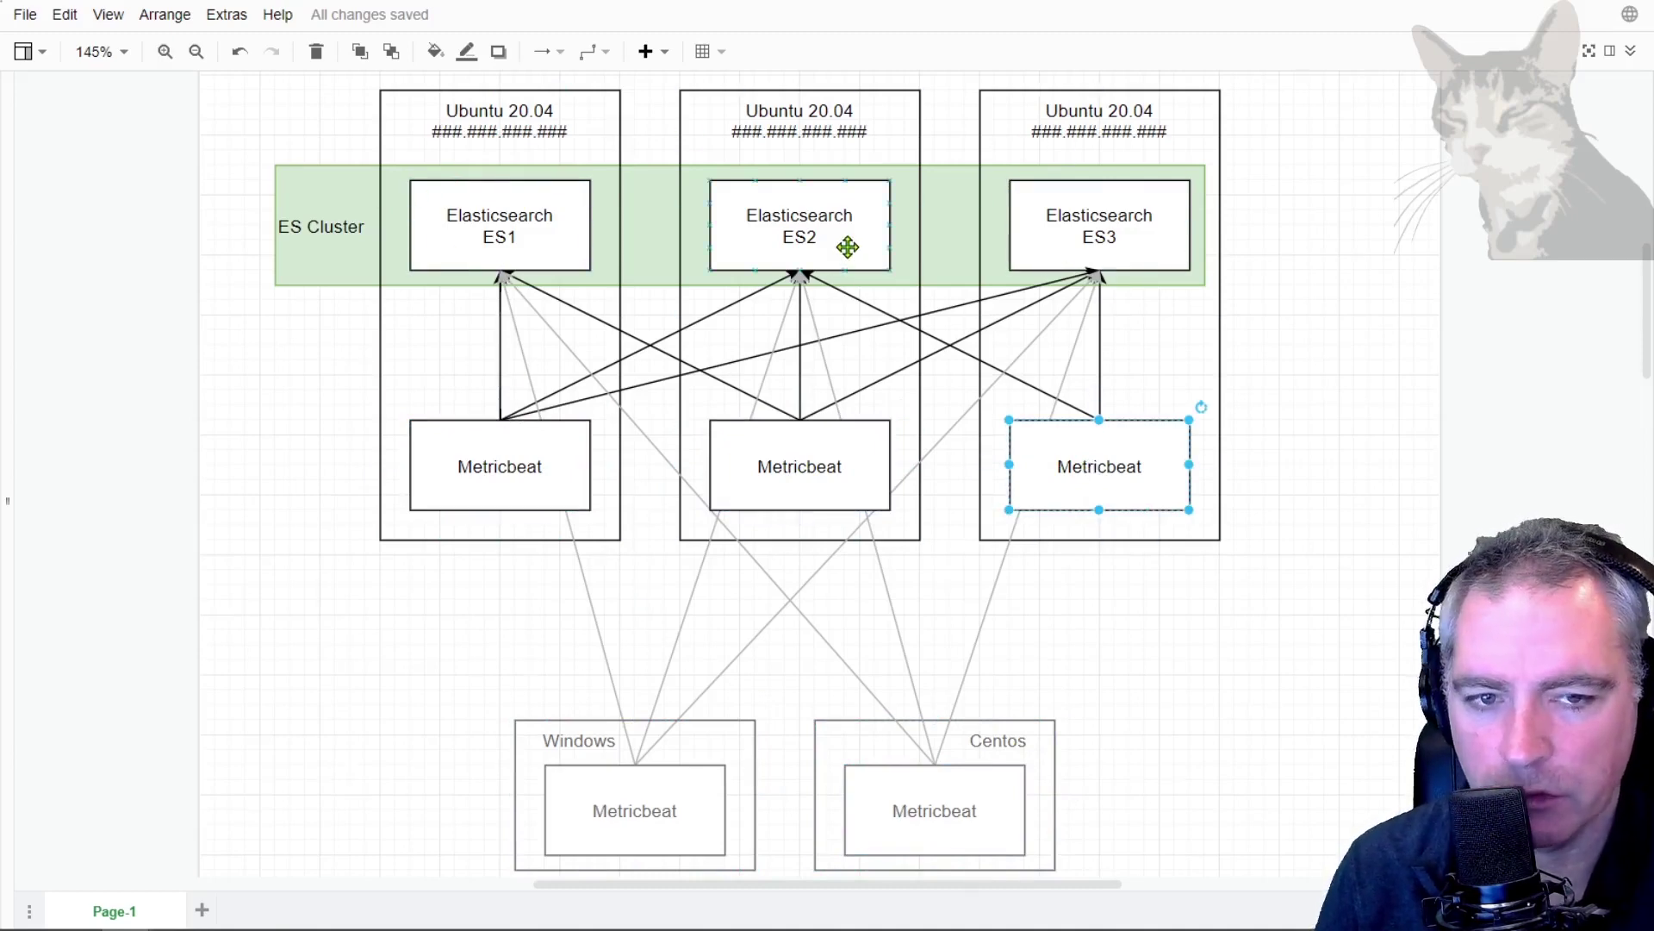
Zoom back in and point out ES1, ES2, ES3 and ES1's Metricbeat service.
scroll(960, 228, "up", 2)
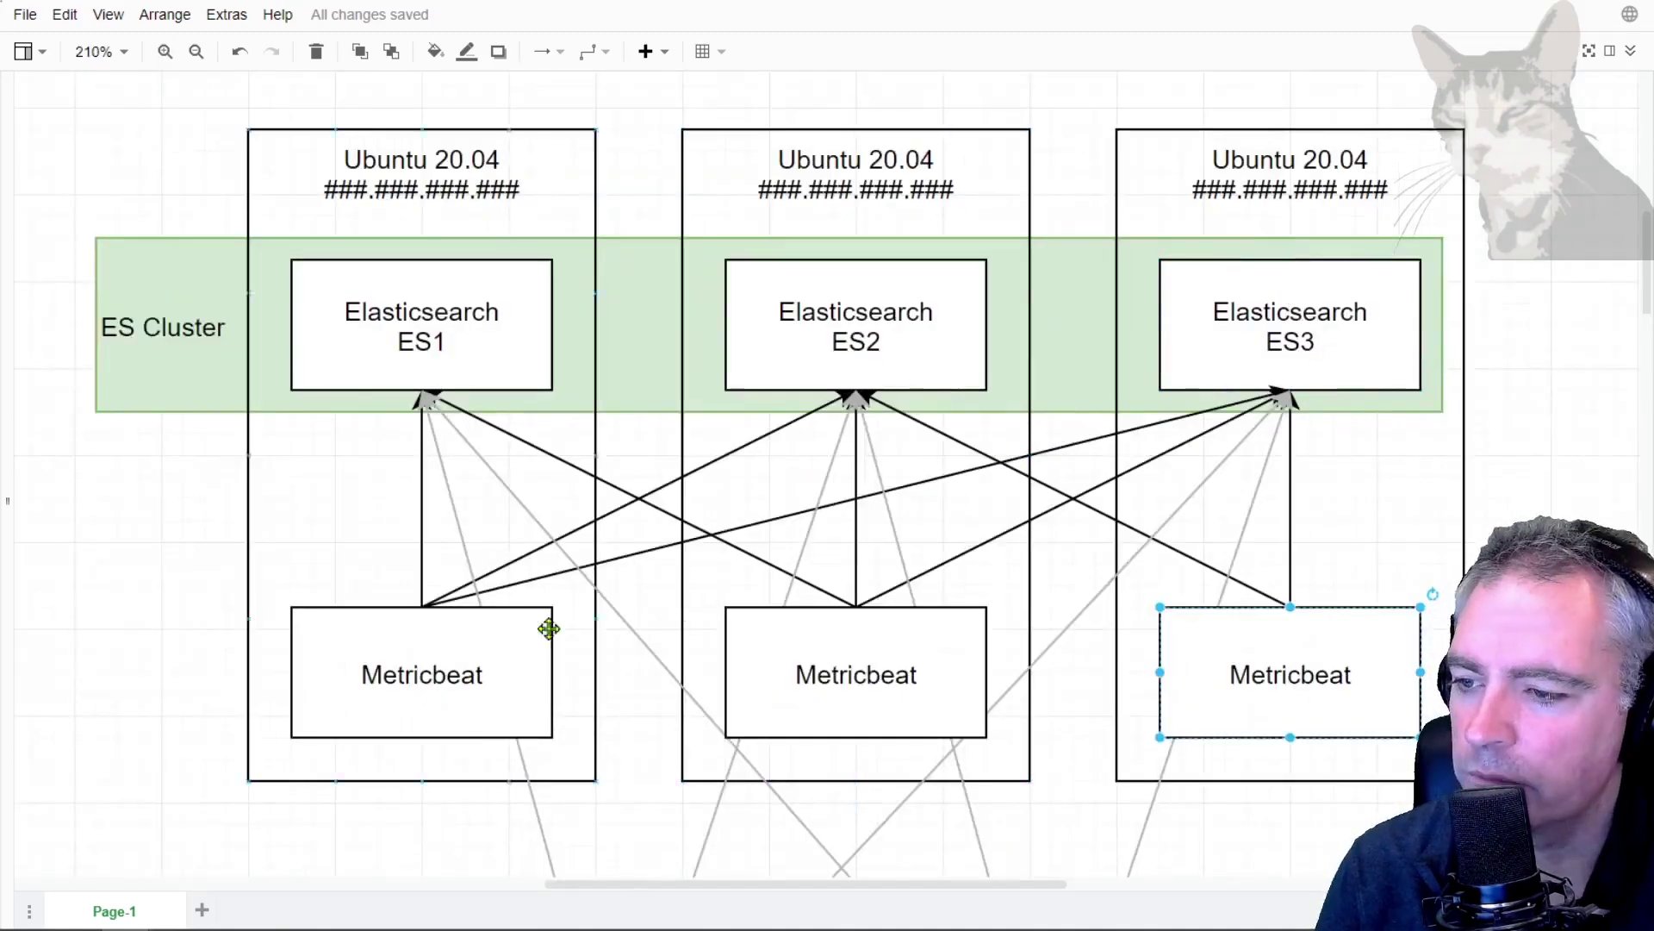
left_click(428, 345)
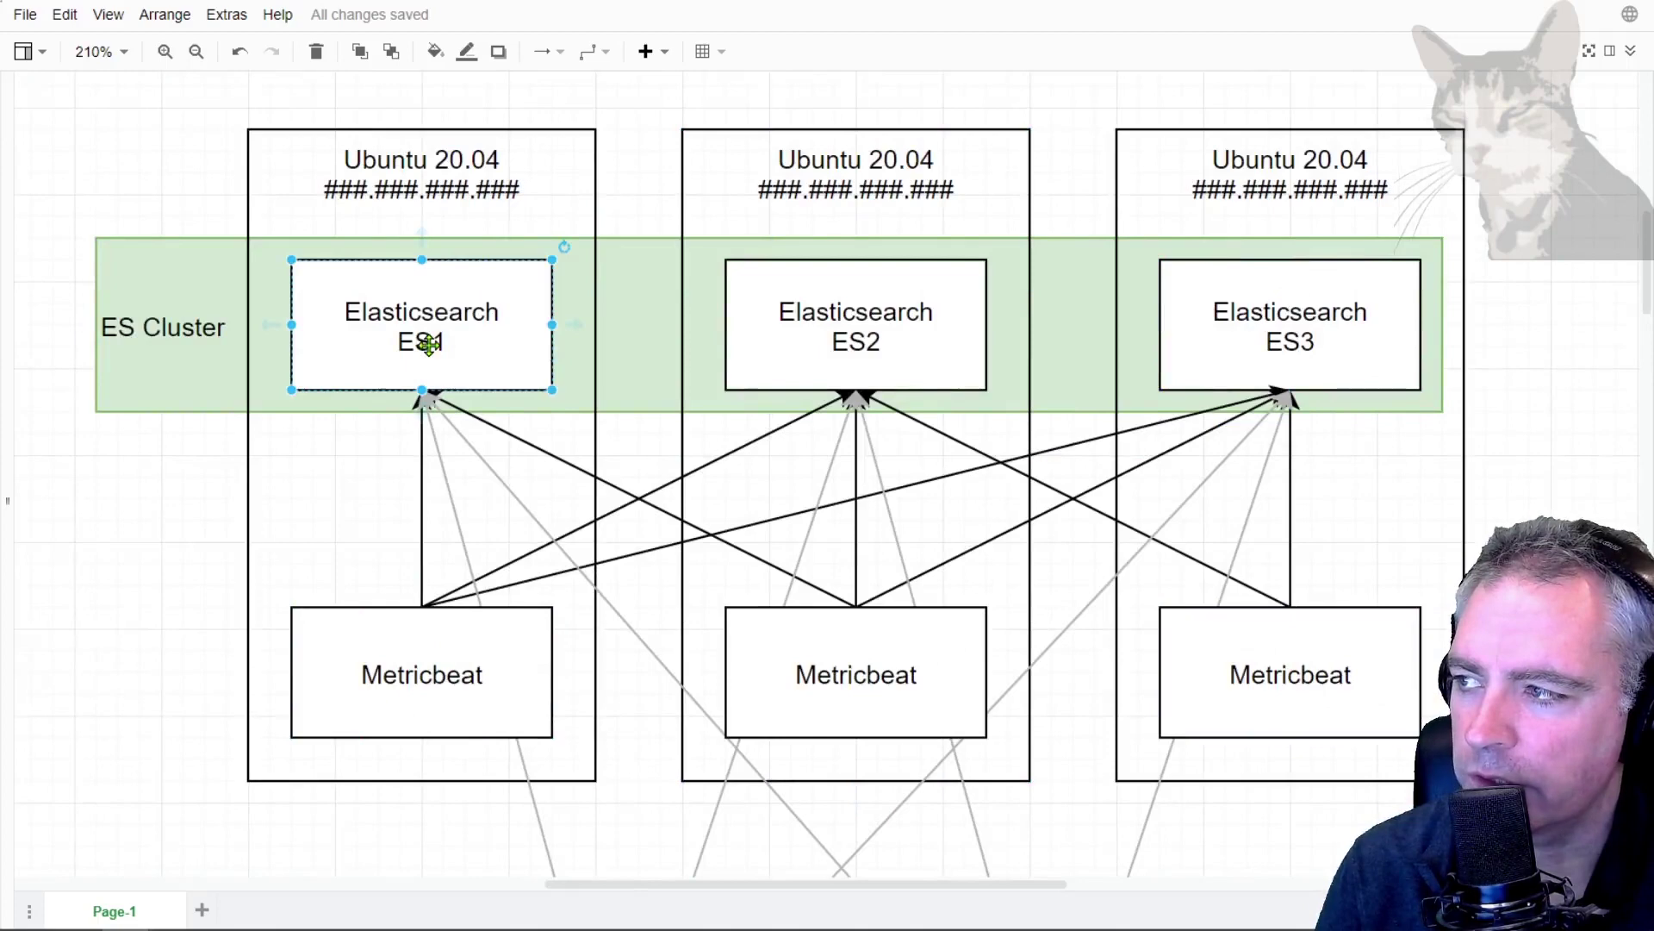
left_click(850, 361)
left_click(1248, 345)
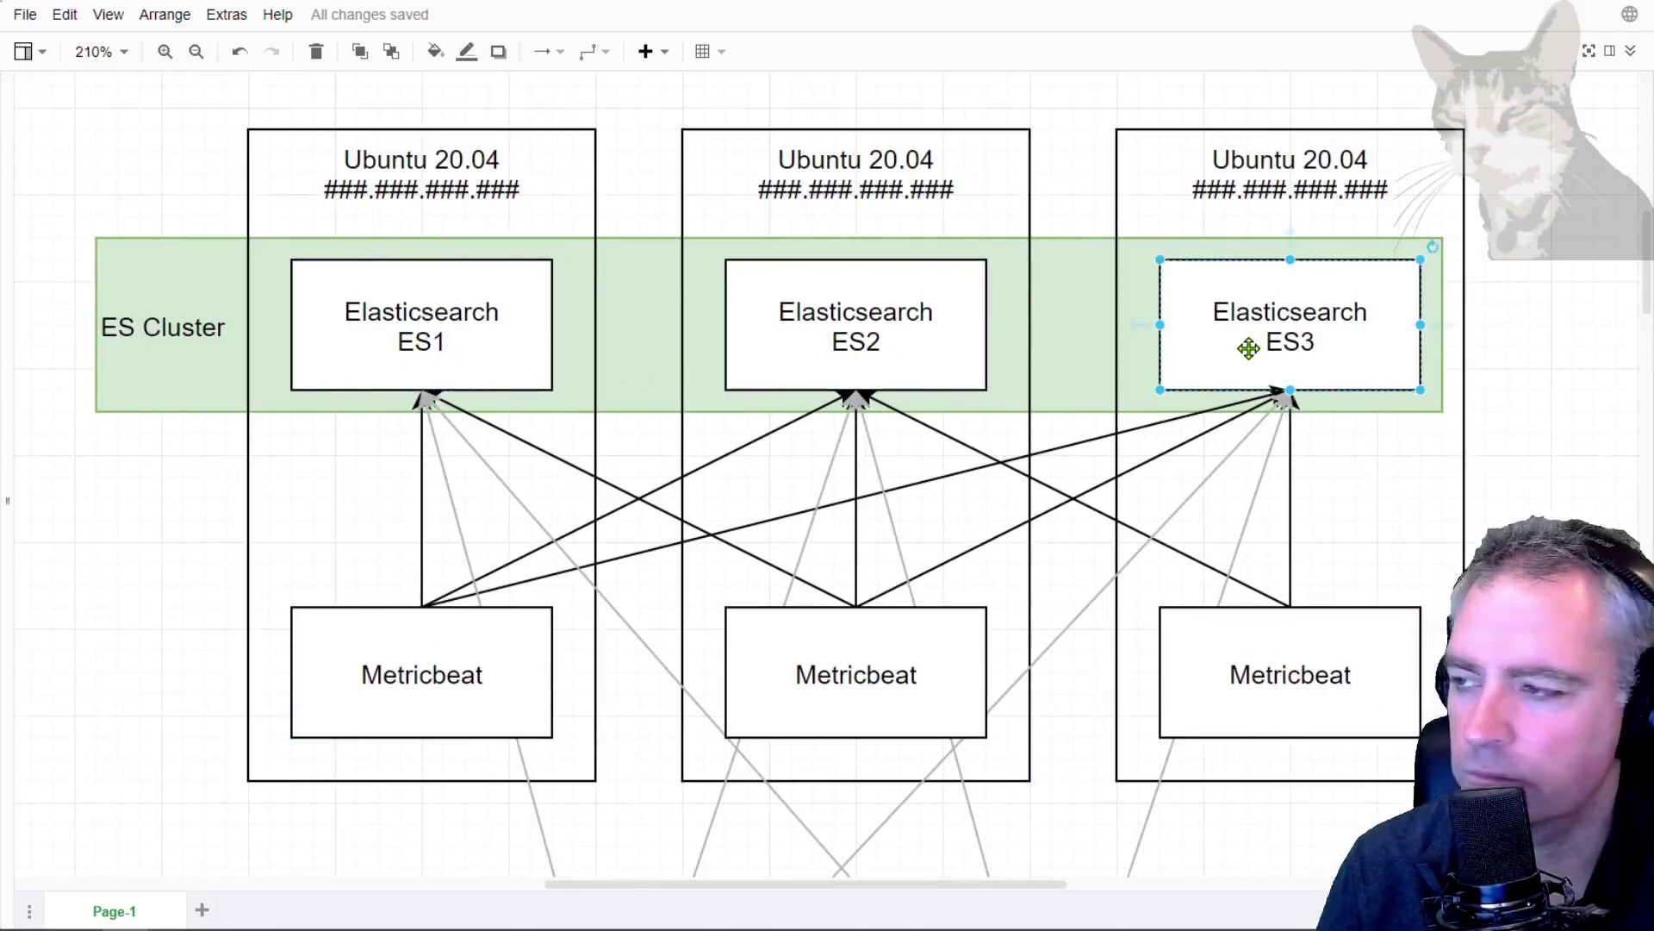
left_click(455, 342)
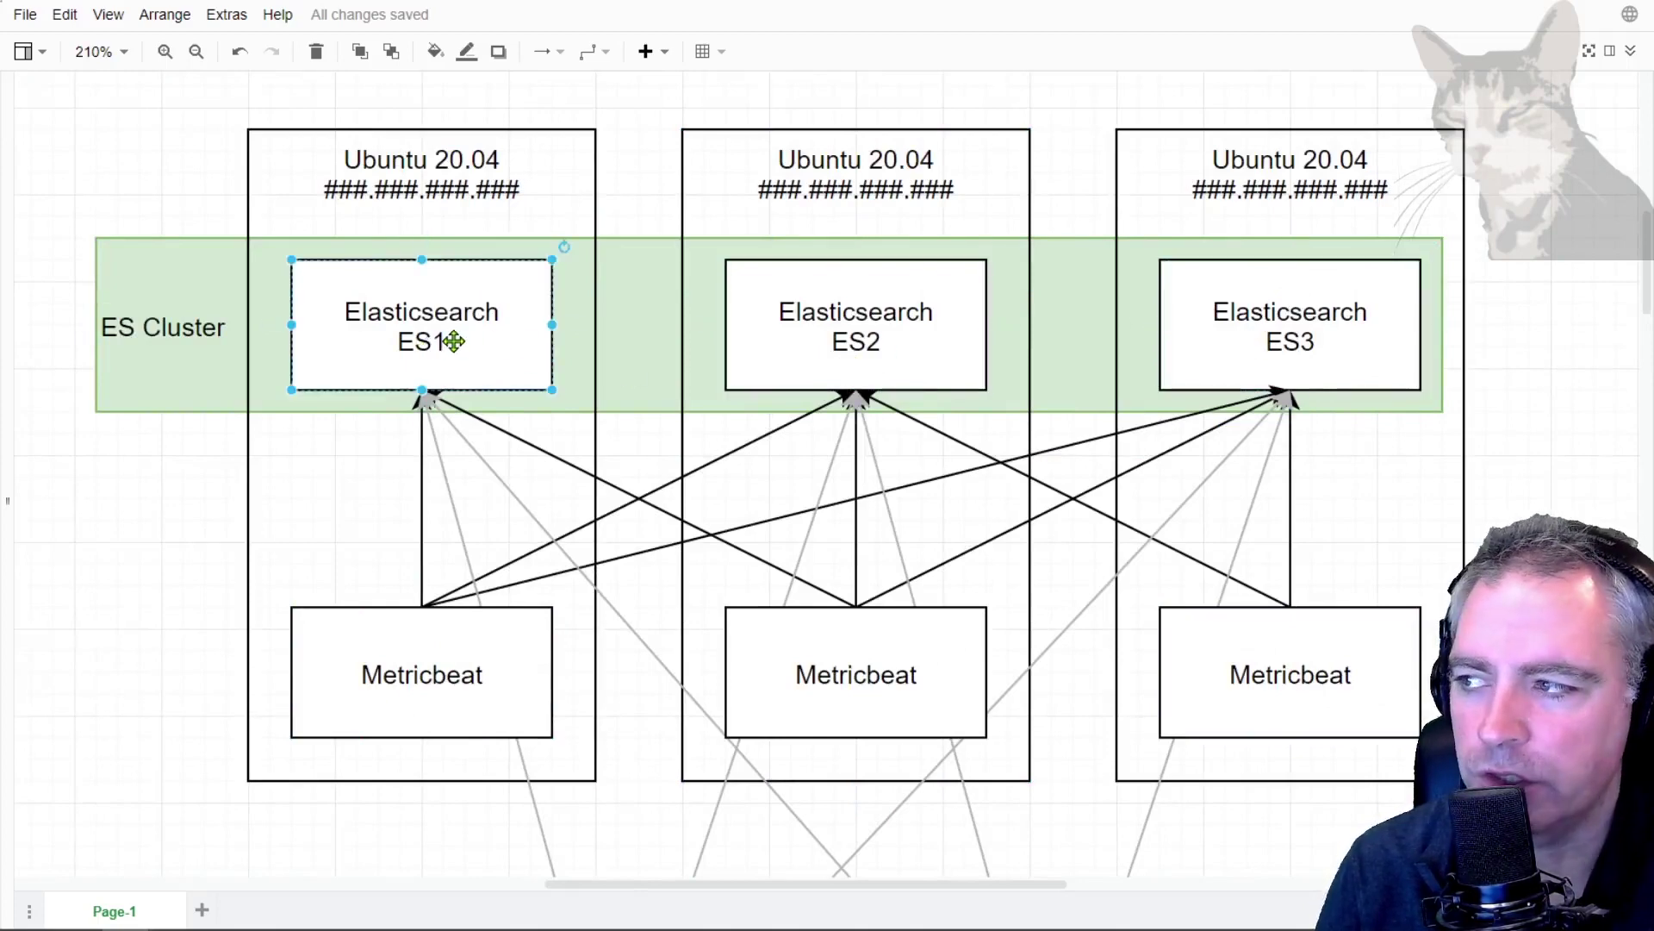
left_click(863, 322)
left_click(1289, 345)
left_click(373, 665)
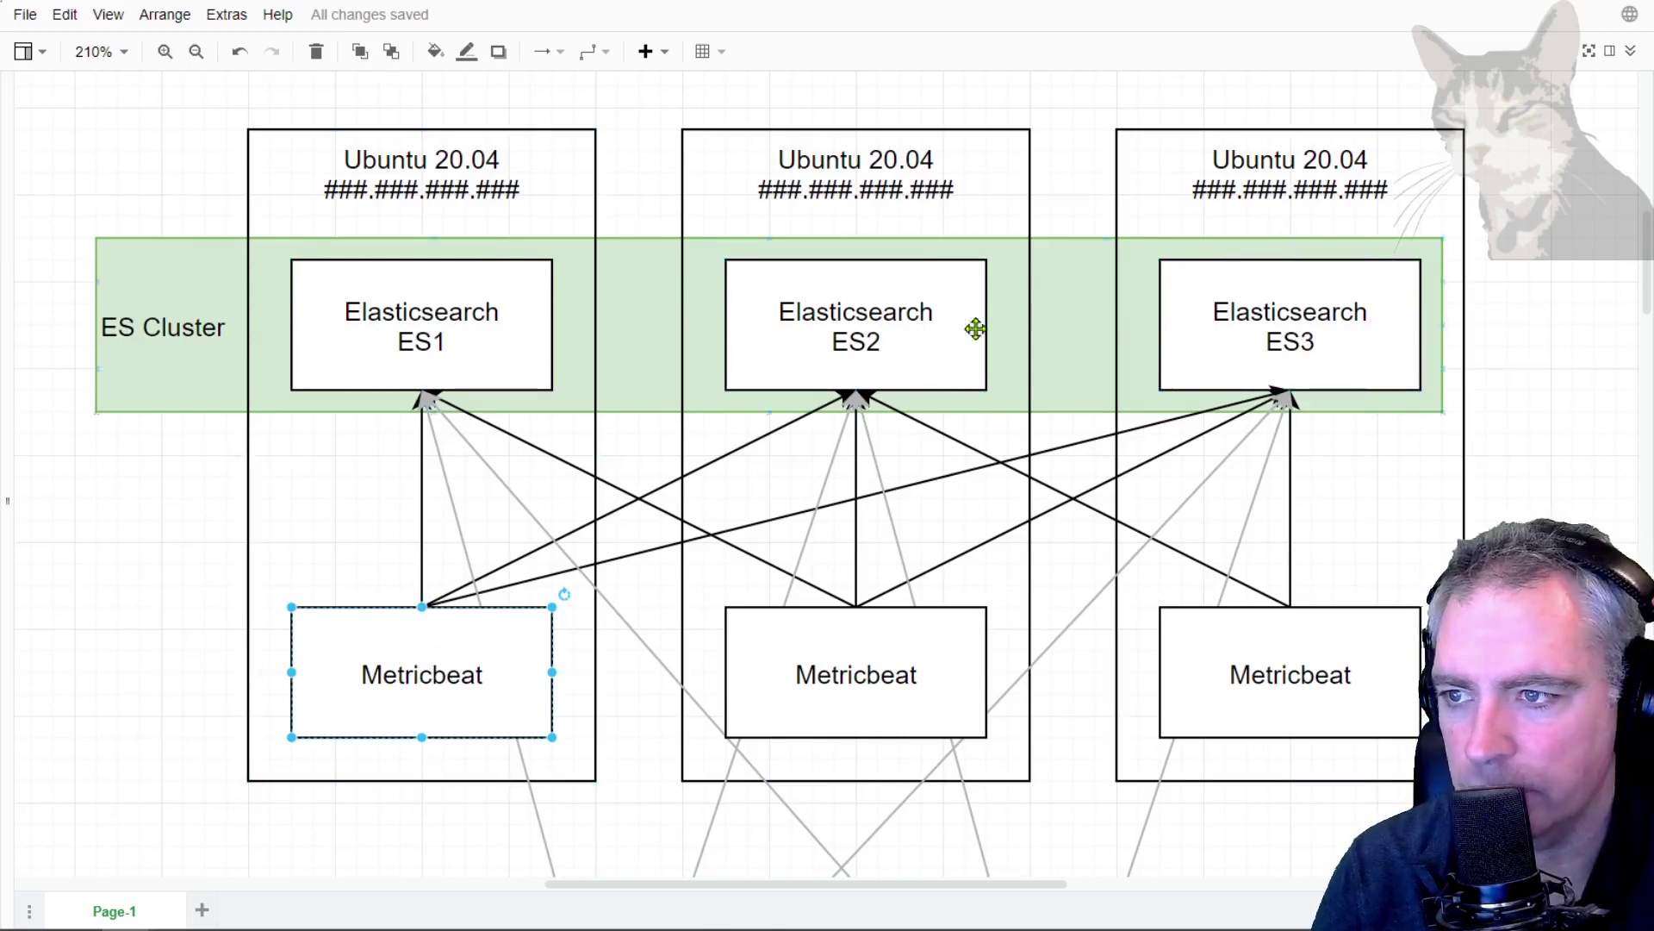
left_click(1541, 425)
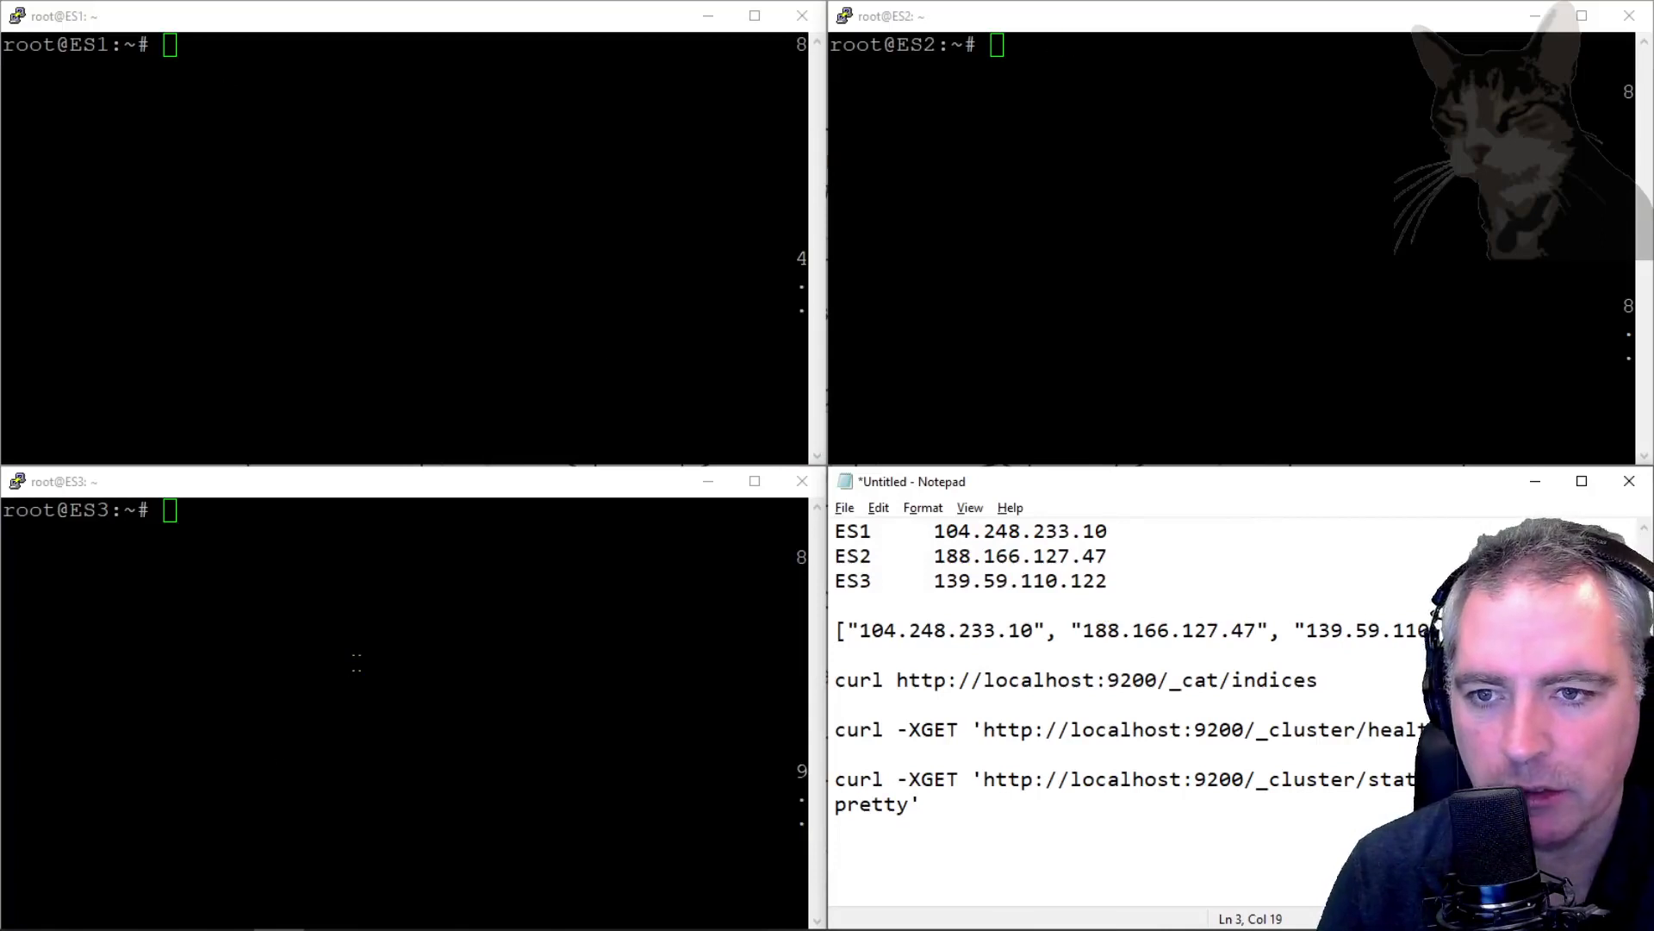
Run the _cat/indices curl query on ES1, ES2 and ES3.
left_click_drag(1324, 682, 842, 683)
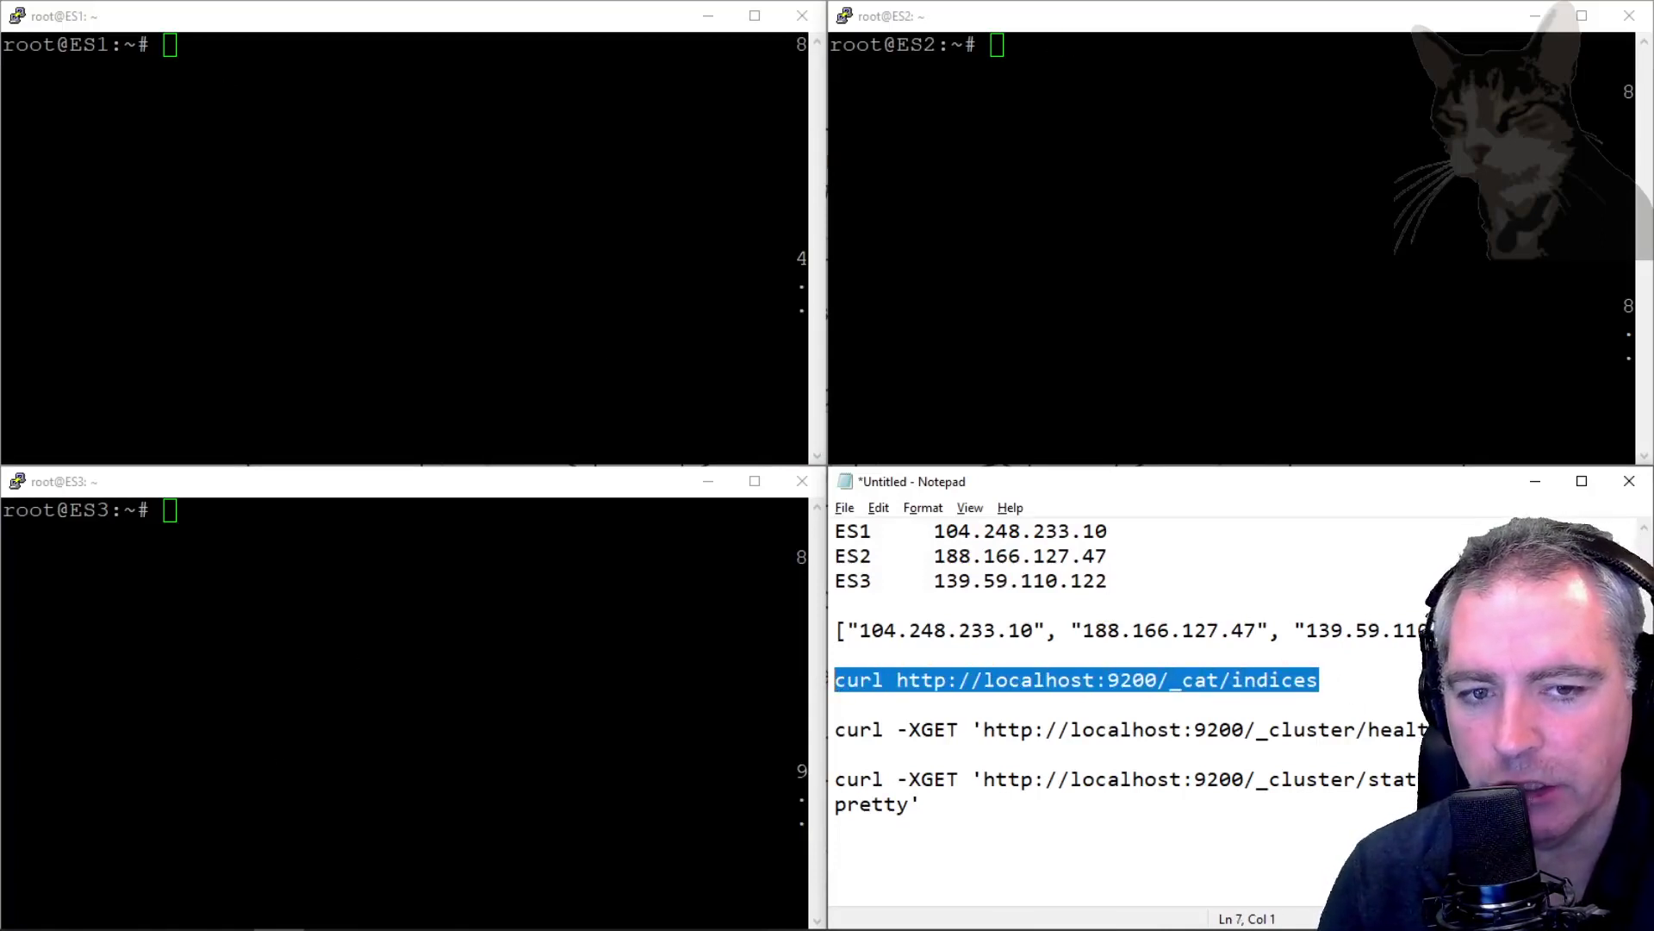
left_click(441, 215)
right_click(441, 215)
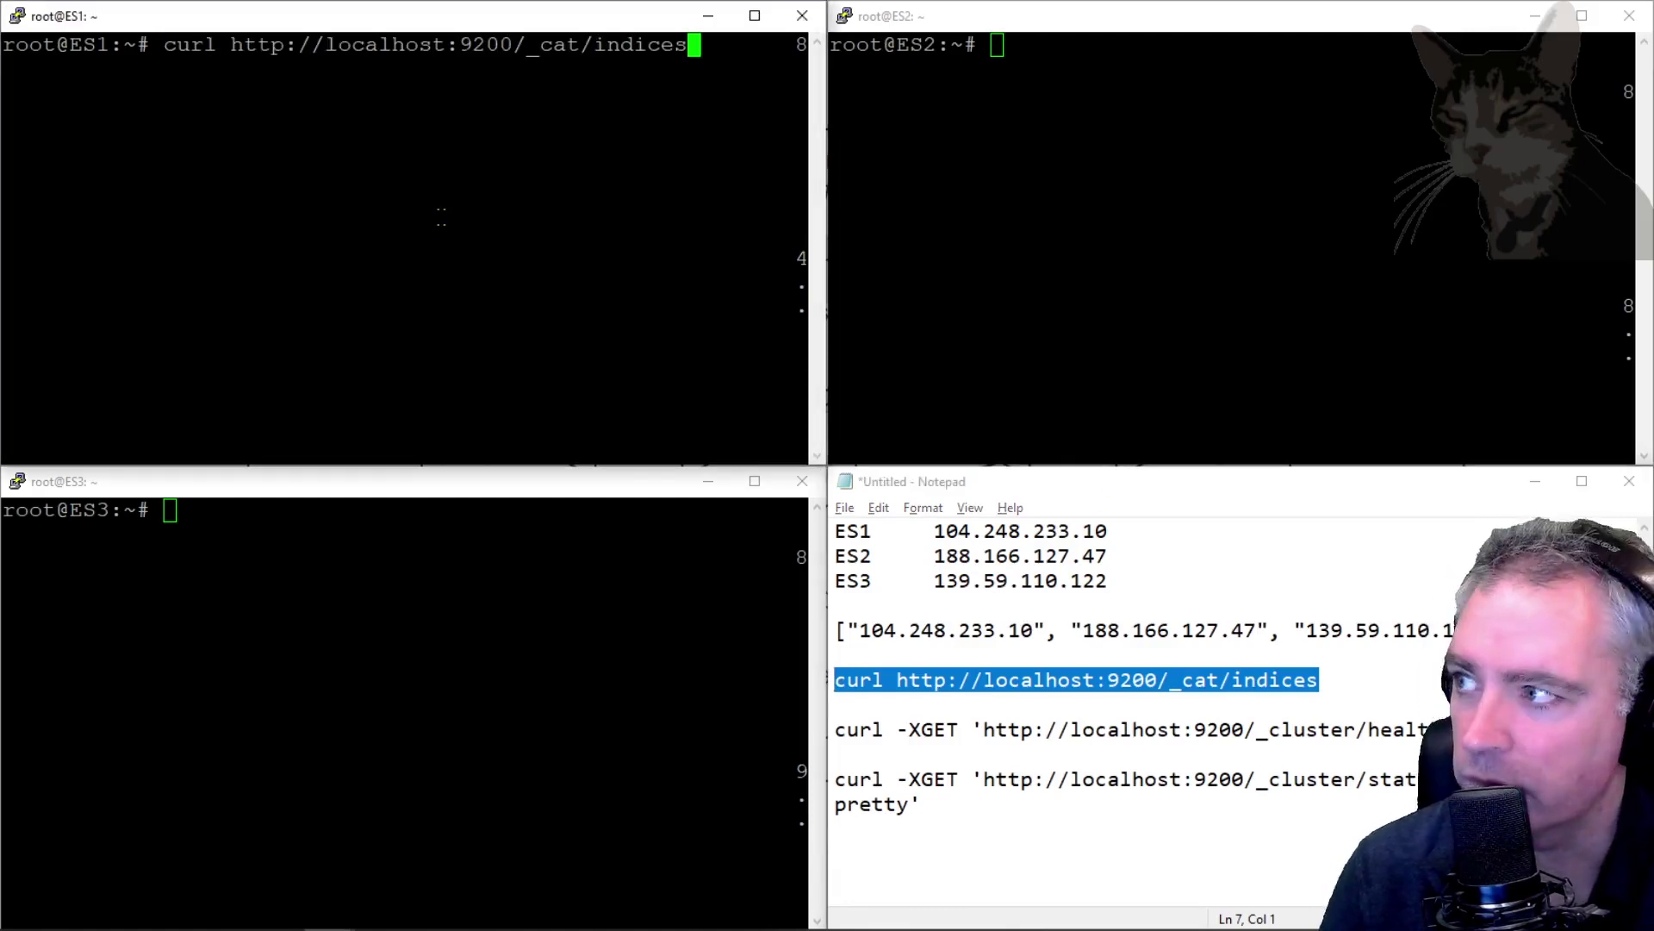
key("Return")
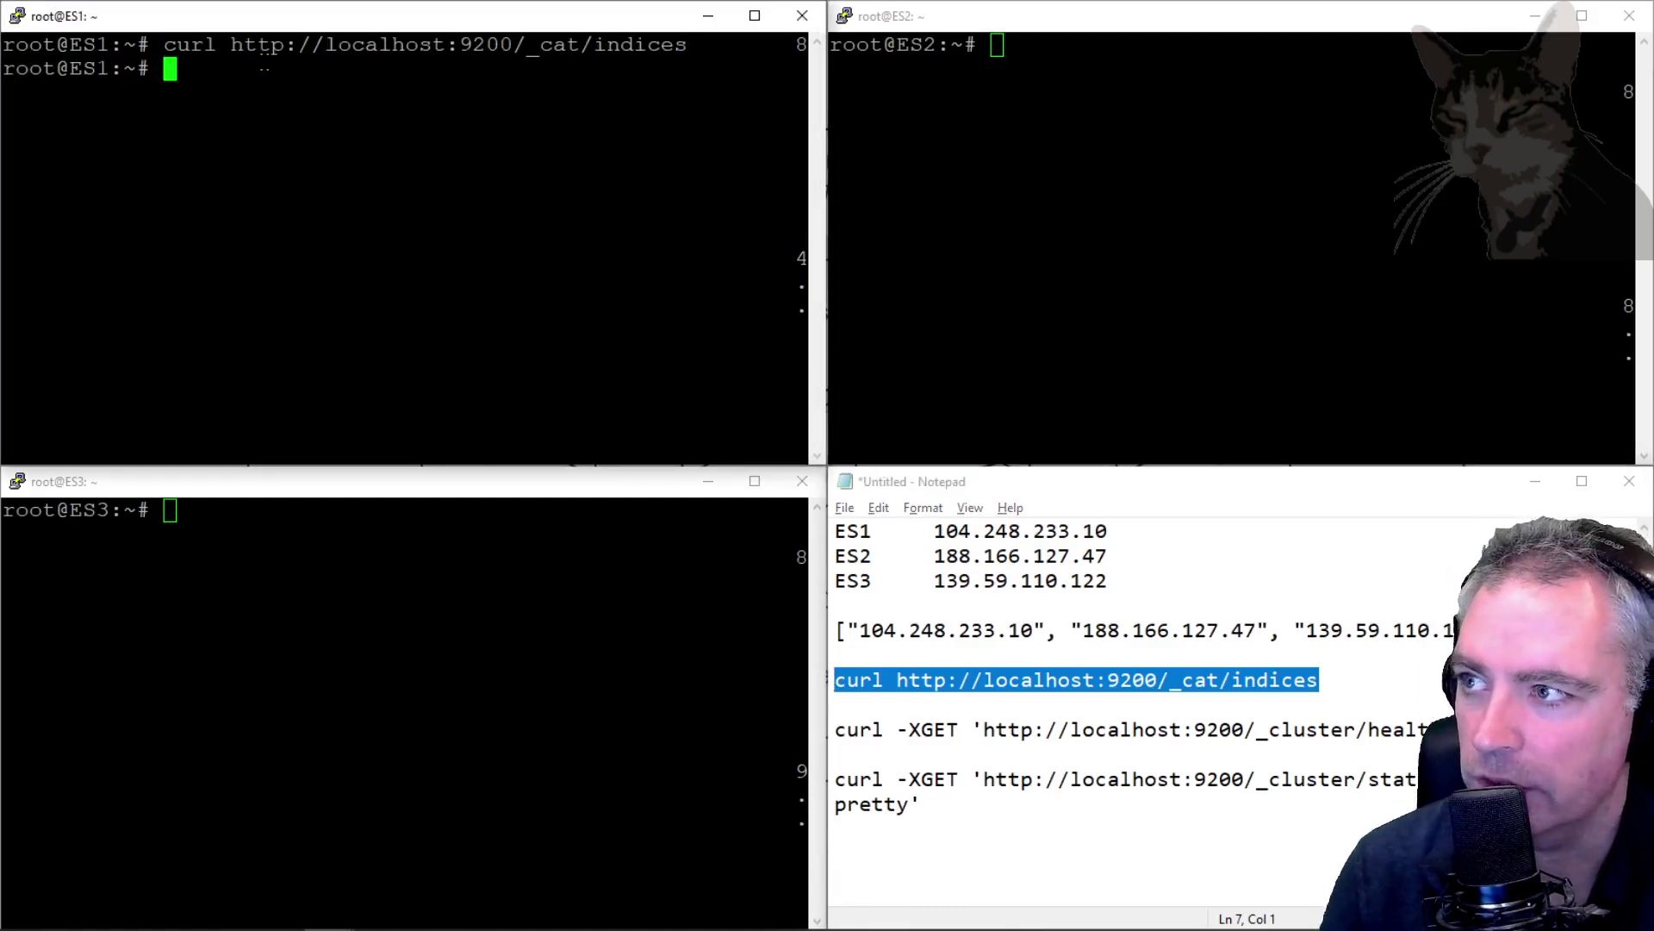
left_click(1232, 241)
right_click(1233, 241)
key("Return")
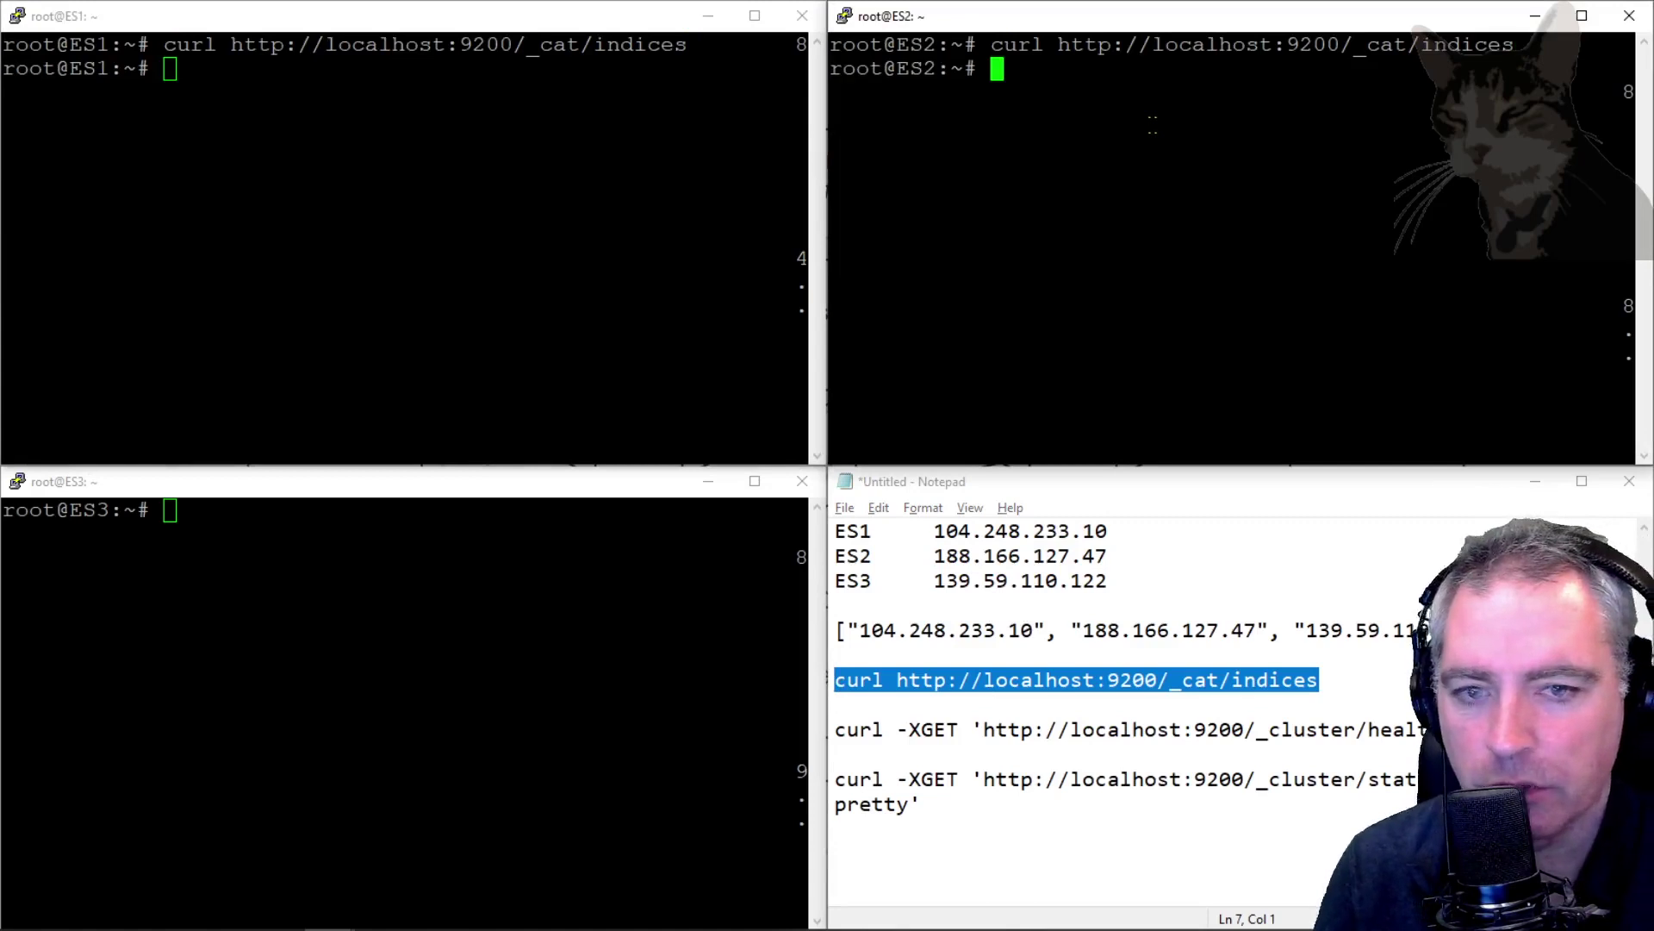
left_click(414, 707)
right_click(413, 707)
key("Return")
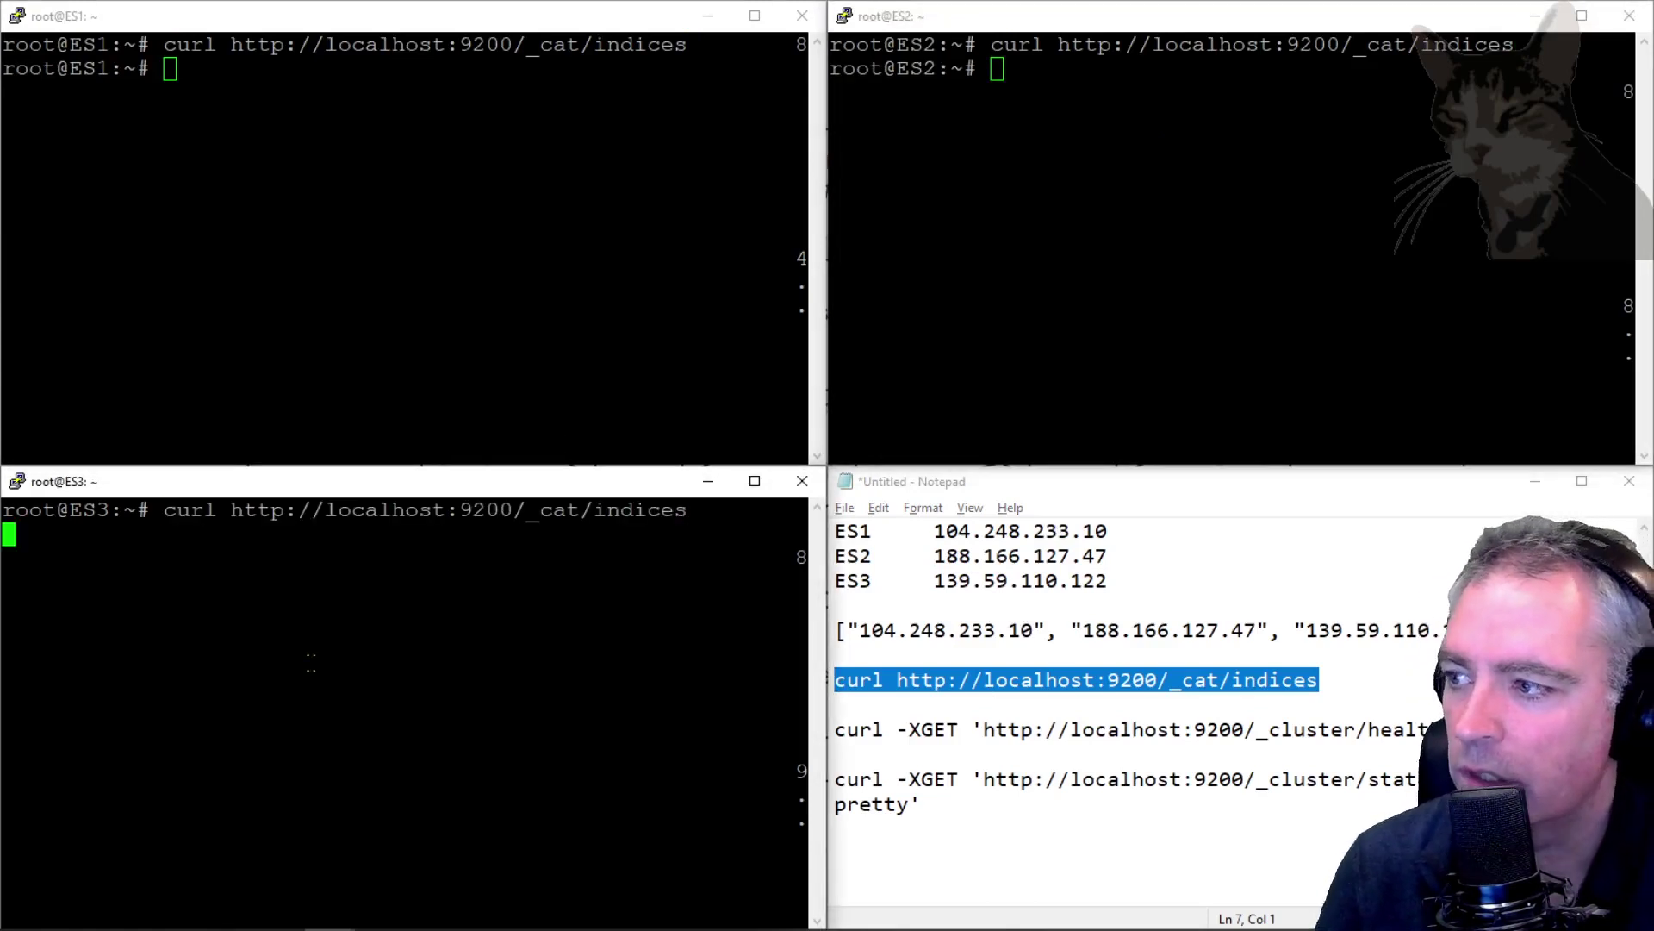
Run the cluster health curl check on ES1, ES2 and ES3.
left_click_drag(1538, 729, 834, 729)
key("ctrl+c")
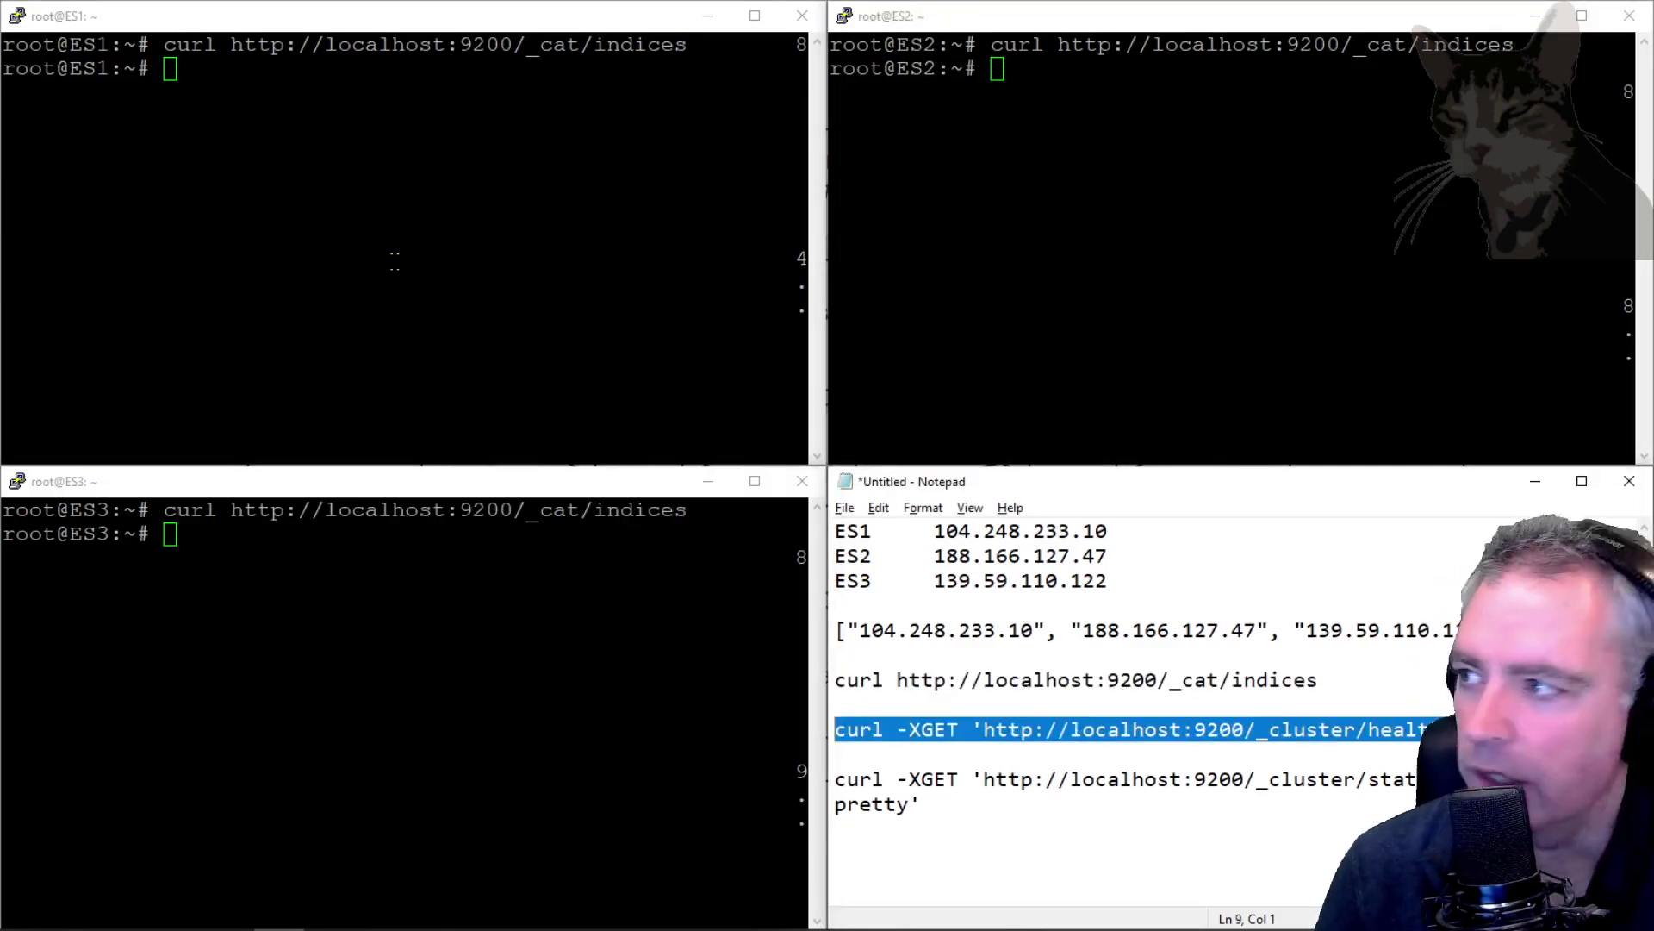
left_click(395, 258)
right_click(394, 258)
key("Return")
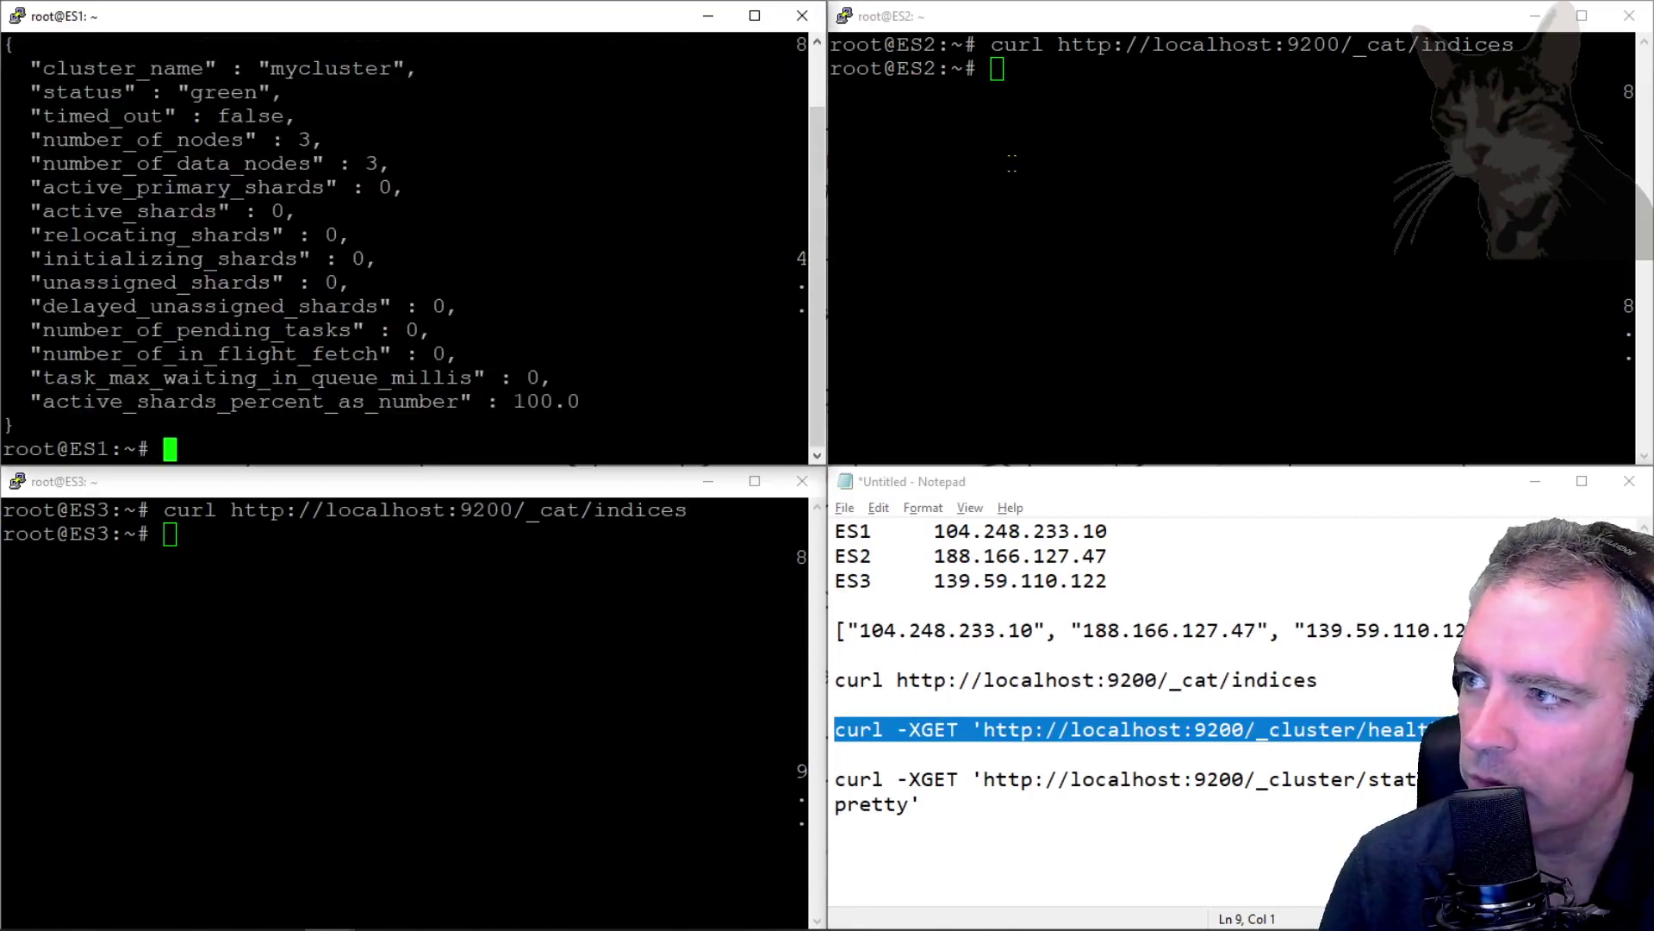
left_click(1012, 161)
right_click(1012, 162)
key("Return")
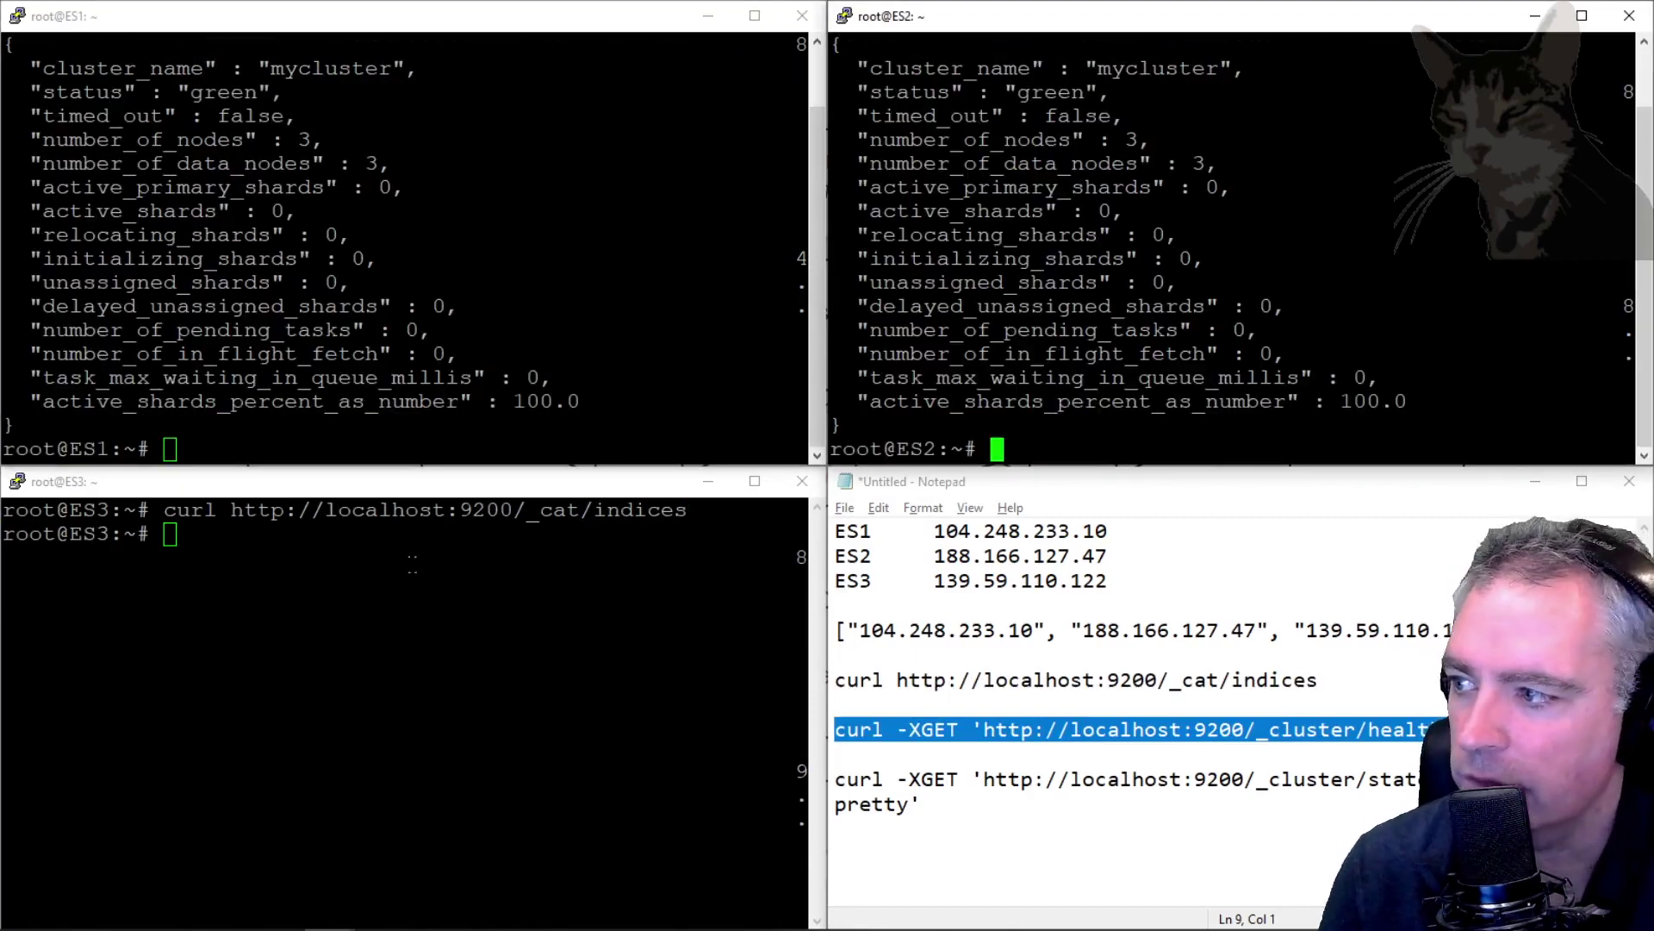
left_click(424, 610)
right_click(425, 610)
key("Return")
Run the master node state curl query on ES1, ES2 and ES3.
mouse_move(922, 804)
left_mouse_down()
mouse_move(842, 804)
mouse_move(832, 784)
left_mouse_up()
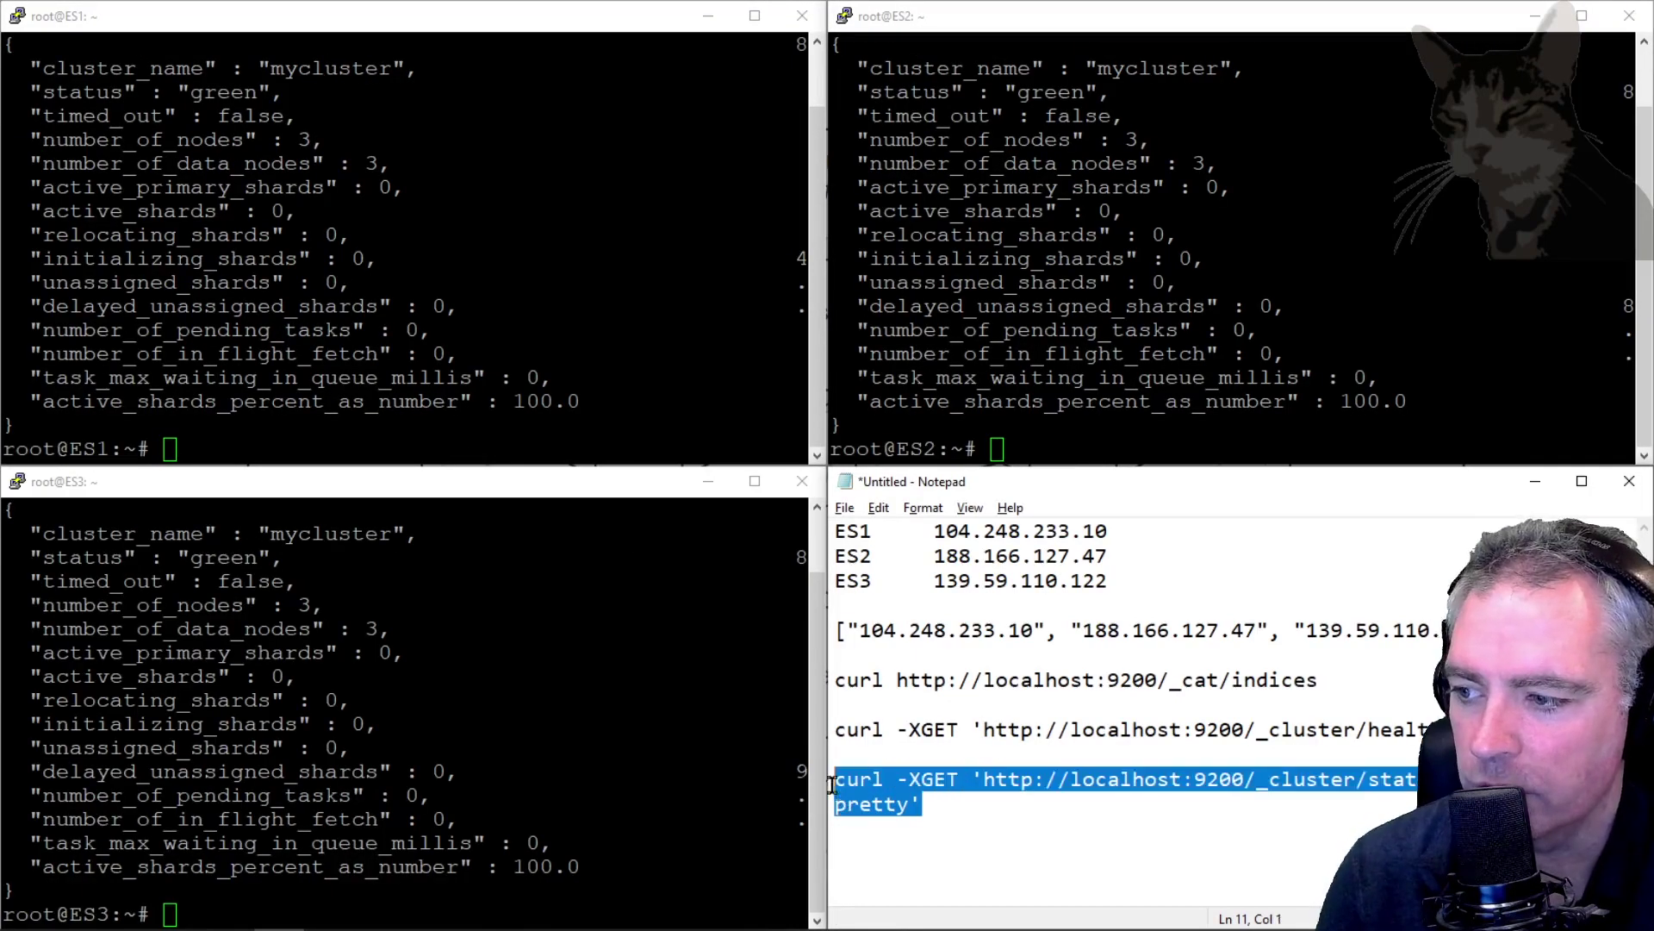
key("ctrl+c")
left_click(422, 380)
right_click(421, 379)
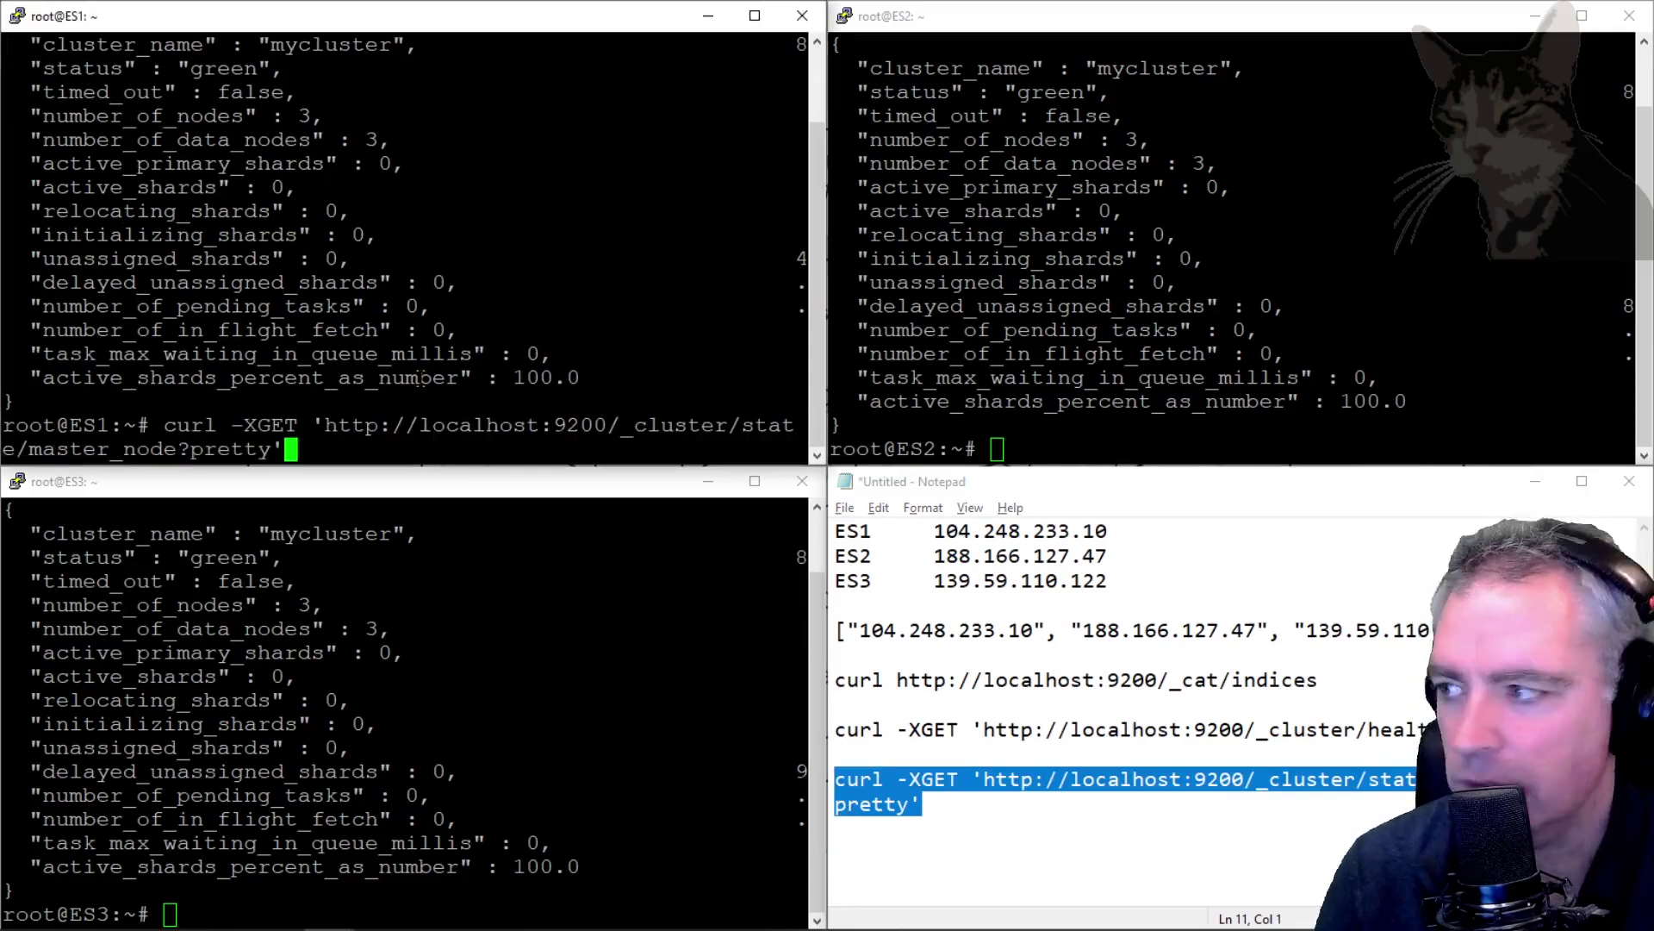
key("Return")
left_click(1410, 235)
right_click(1409, 235)
key("Return")
left_click(424, 610)
right_click(425, 610)
key("Return")
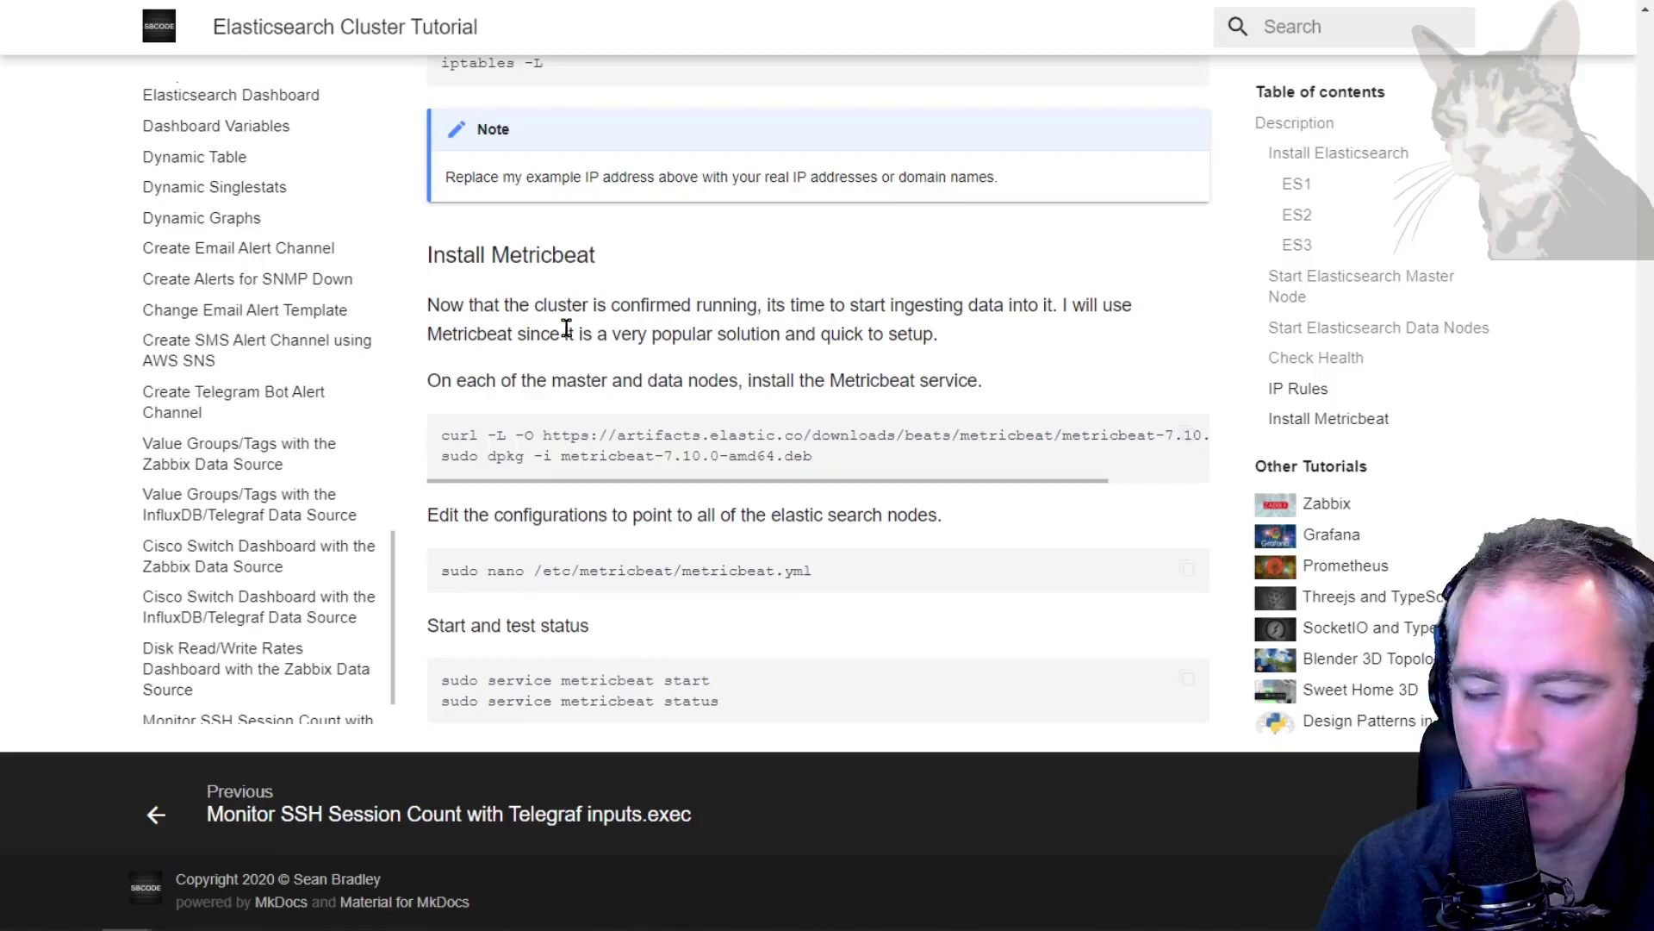
Copy the curl/dpkg Metricbeat install block, scrolling it to read the full download URL.
left_click(1187, 436)
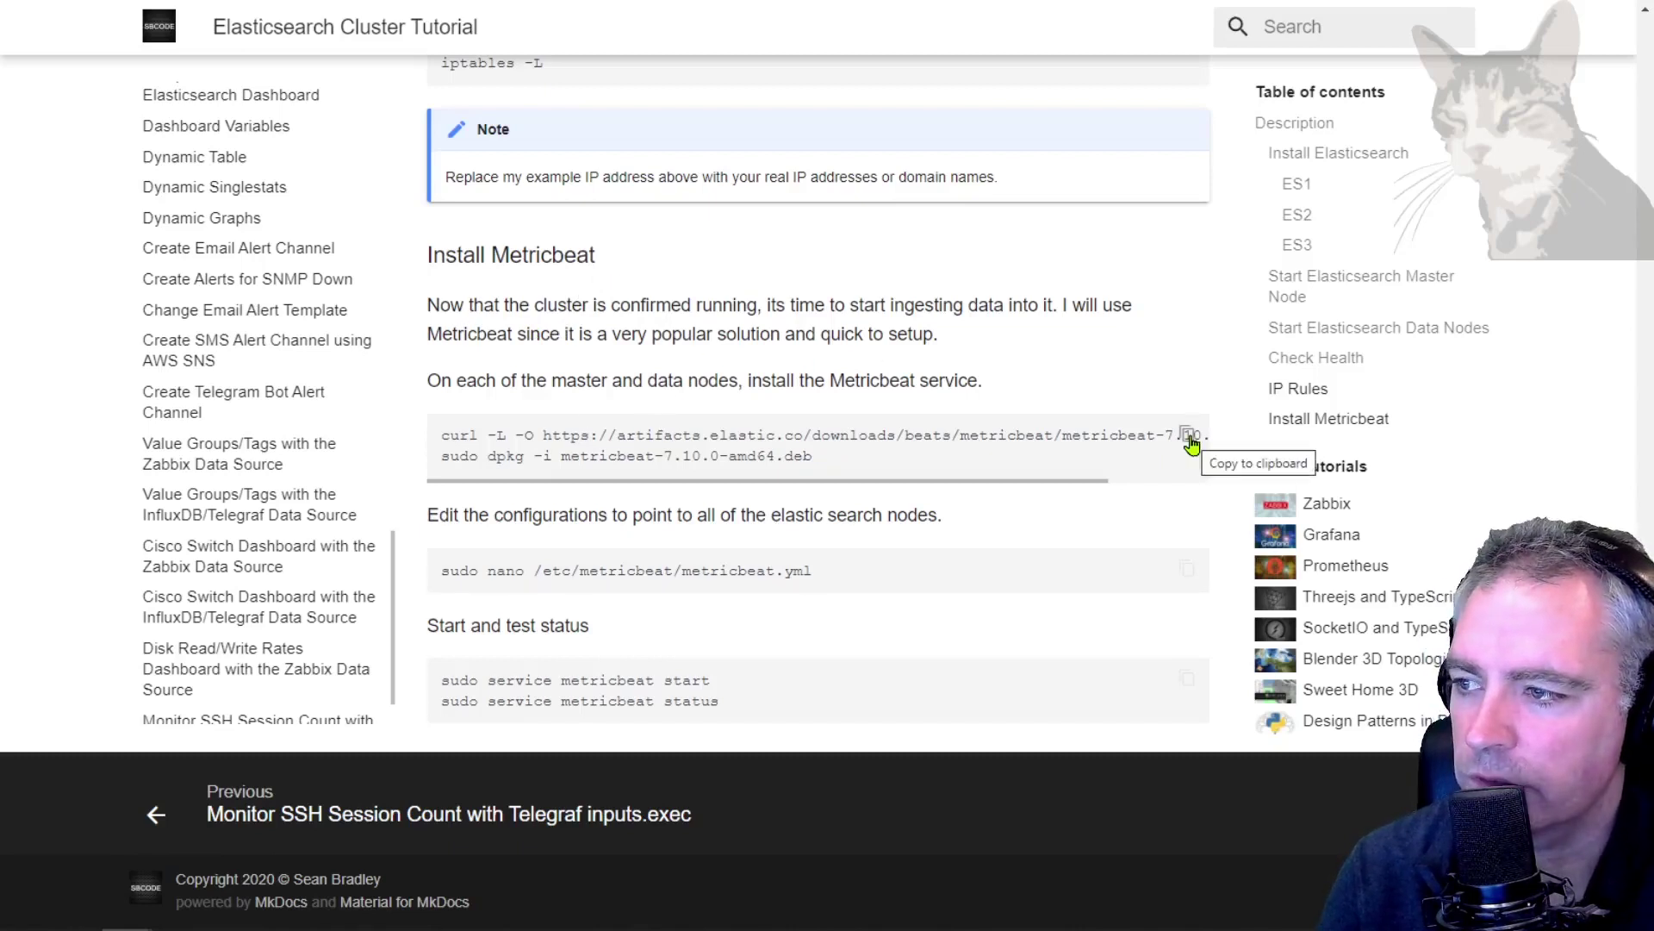
left_click_drag(1038, 487, 1134, 488)
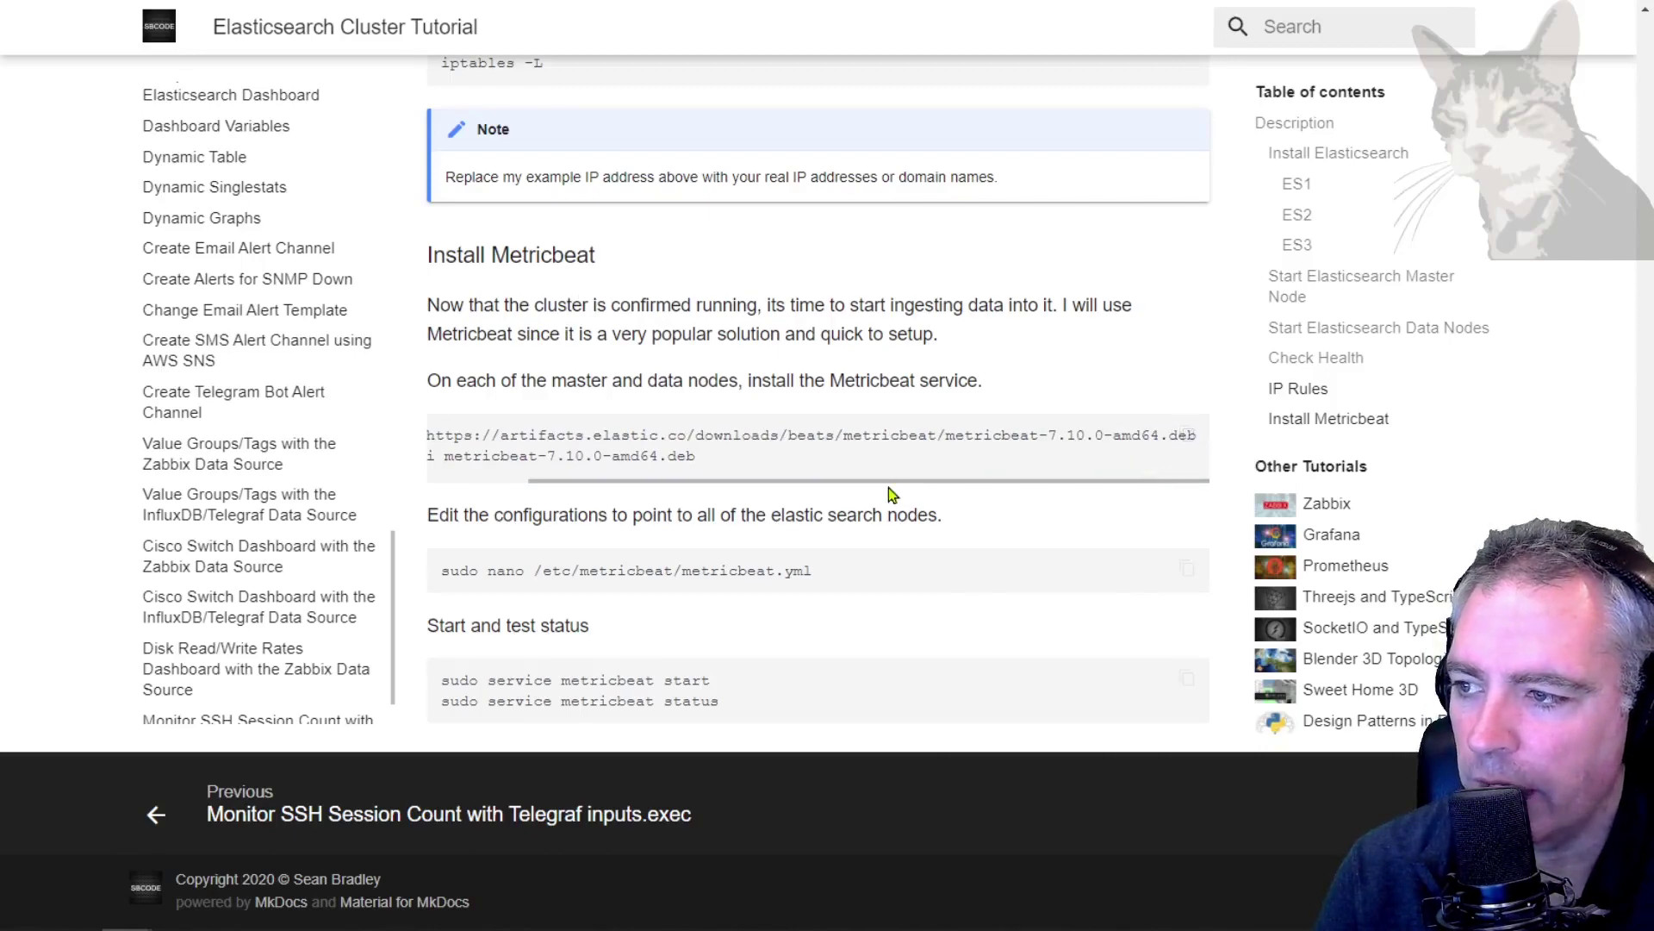
left_click_drag(897, 484, 681, 498)
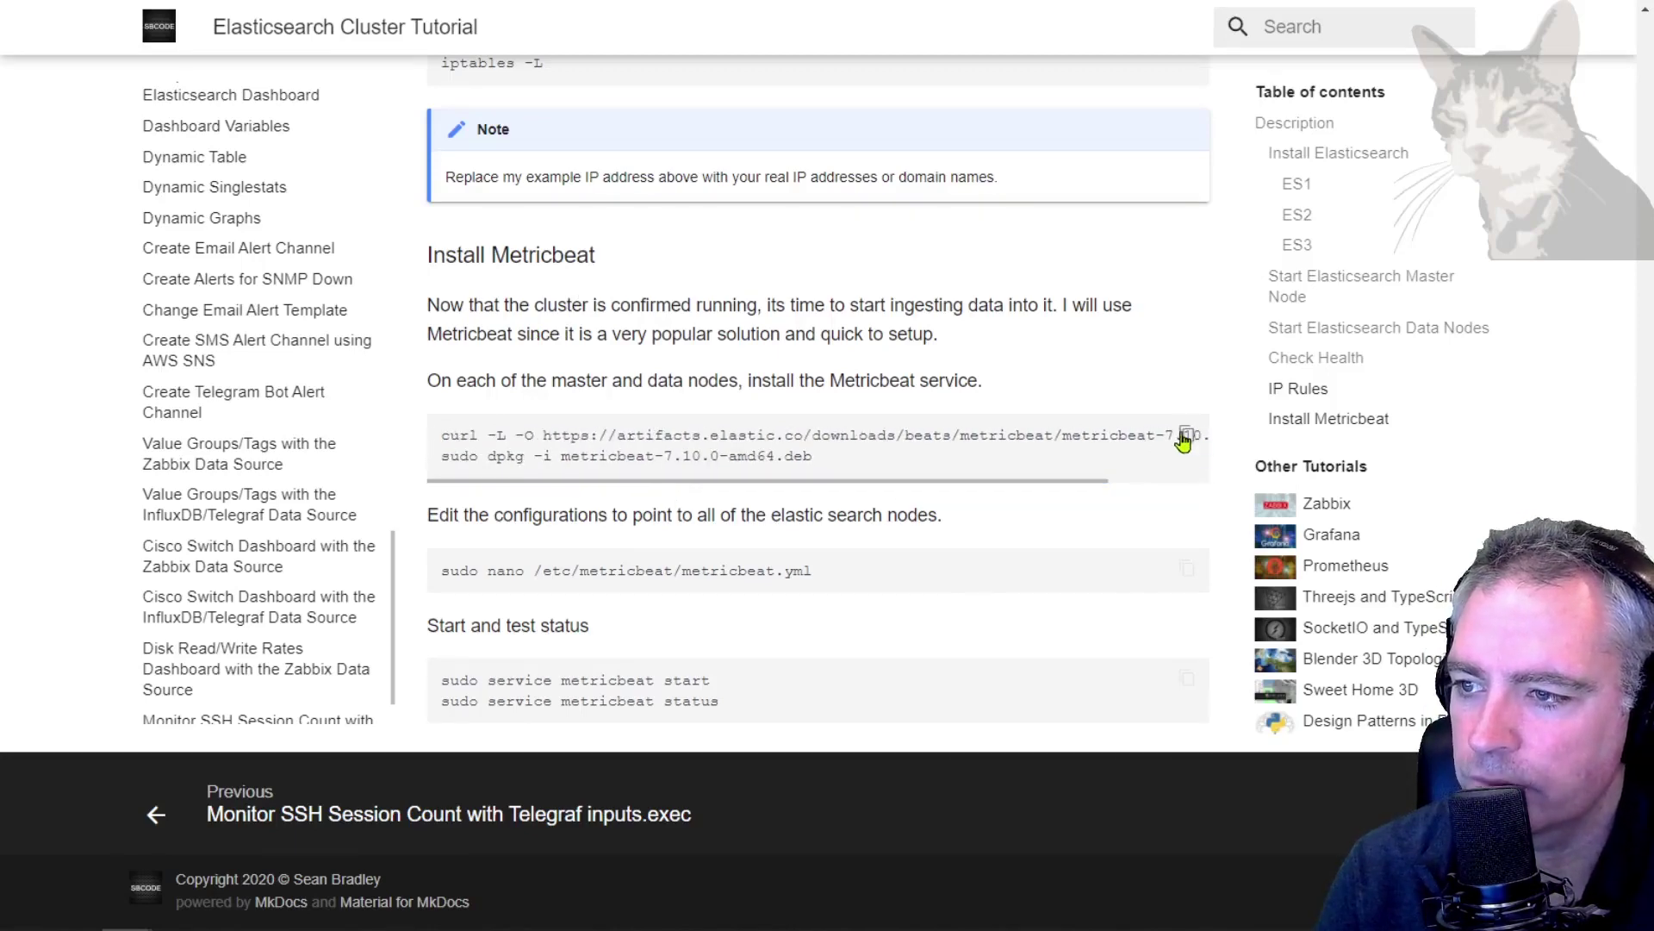
left_click(1187, 435)
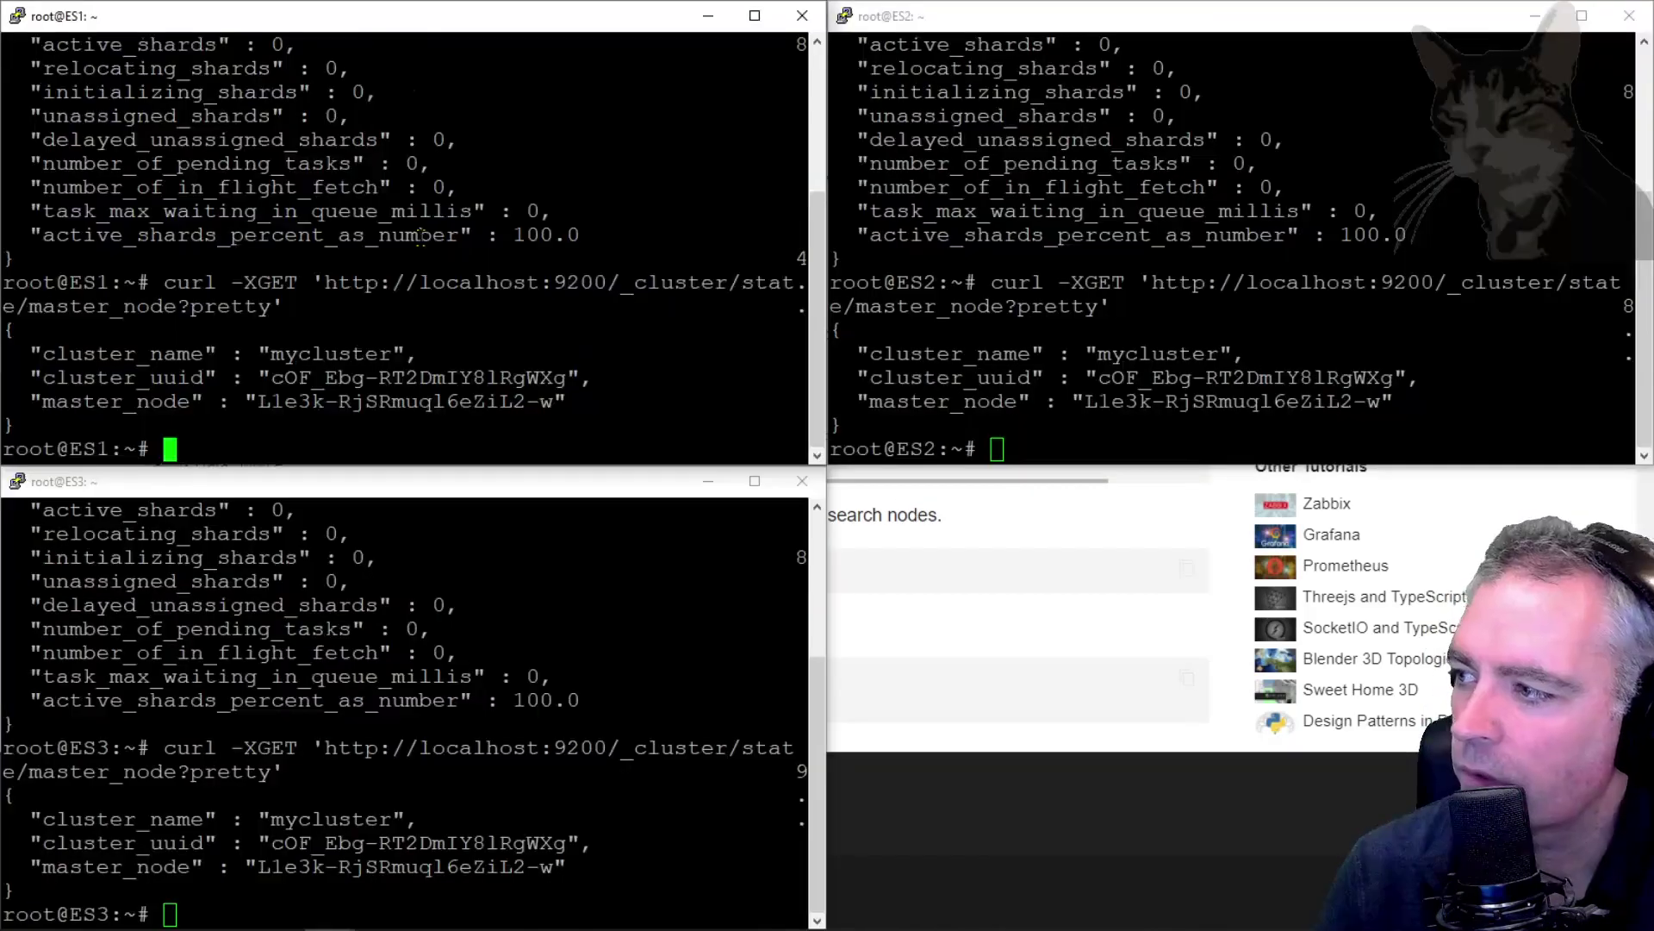
Download and install the Metricbeat 7.10.0 package on ES1, ES2 and ES3.
key("shift+Insert")
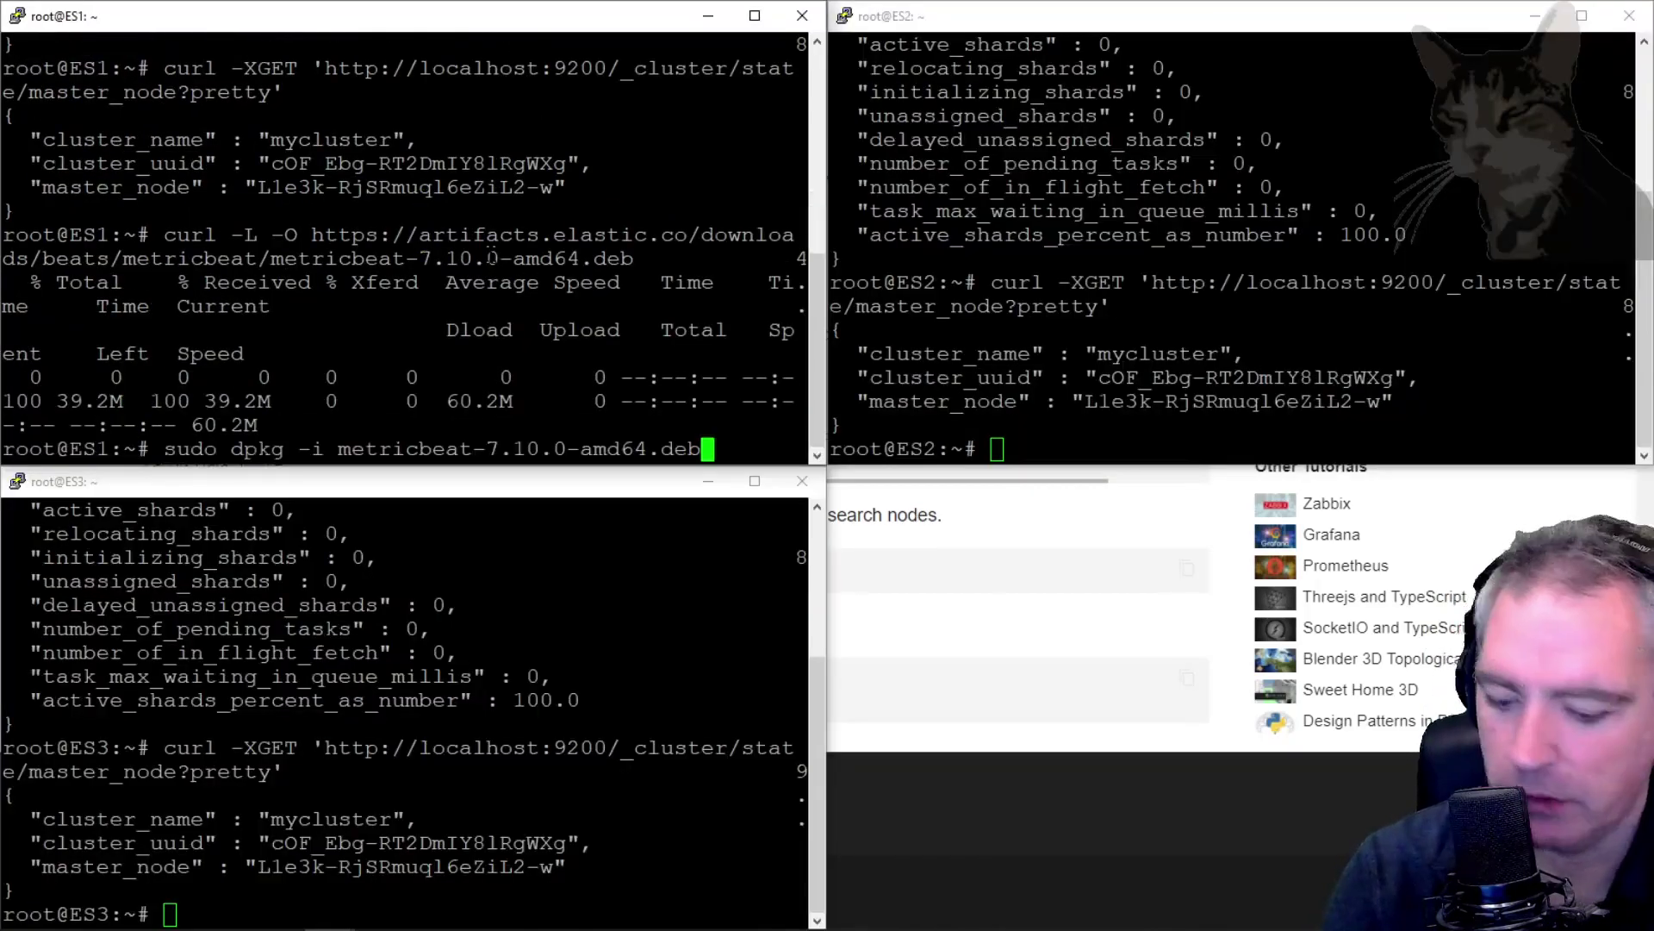
key("Return")
right_click(1206, 344)
key("Return")
right_click(273, 711)
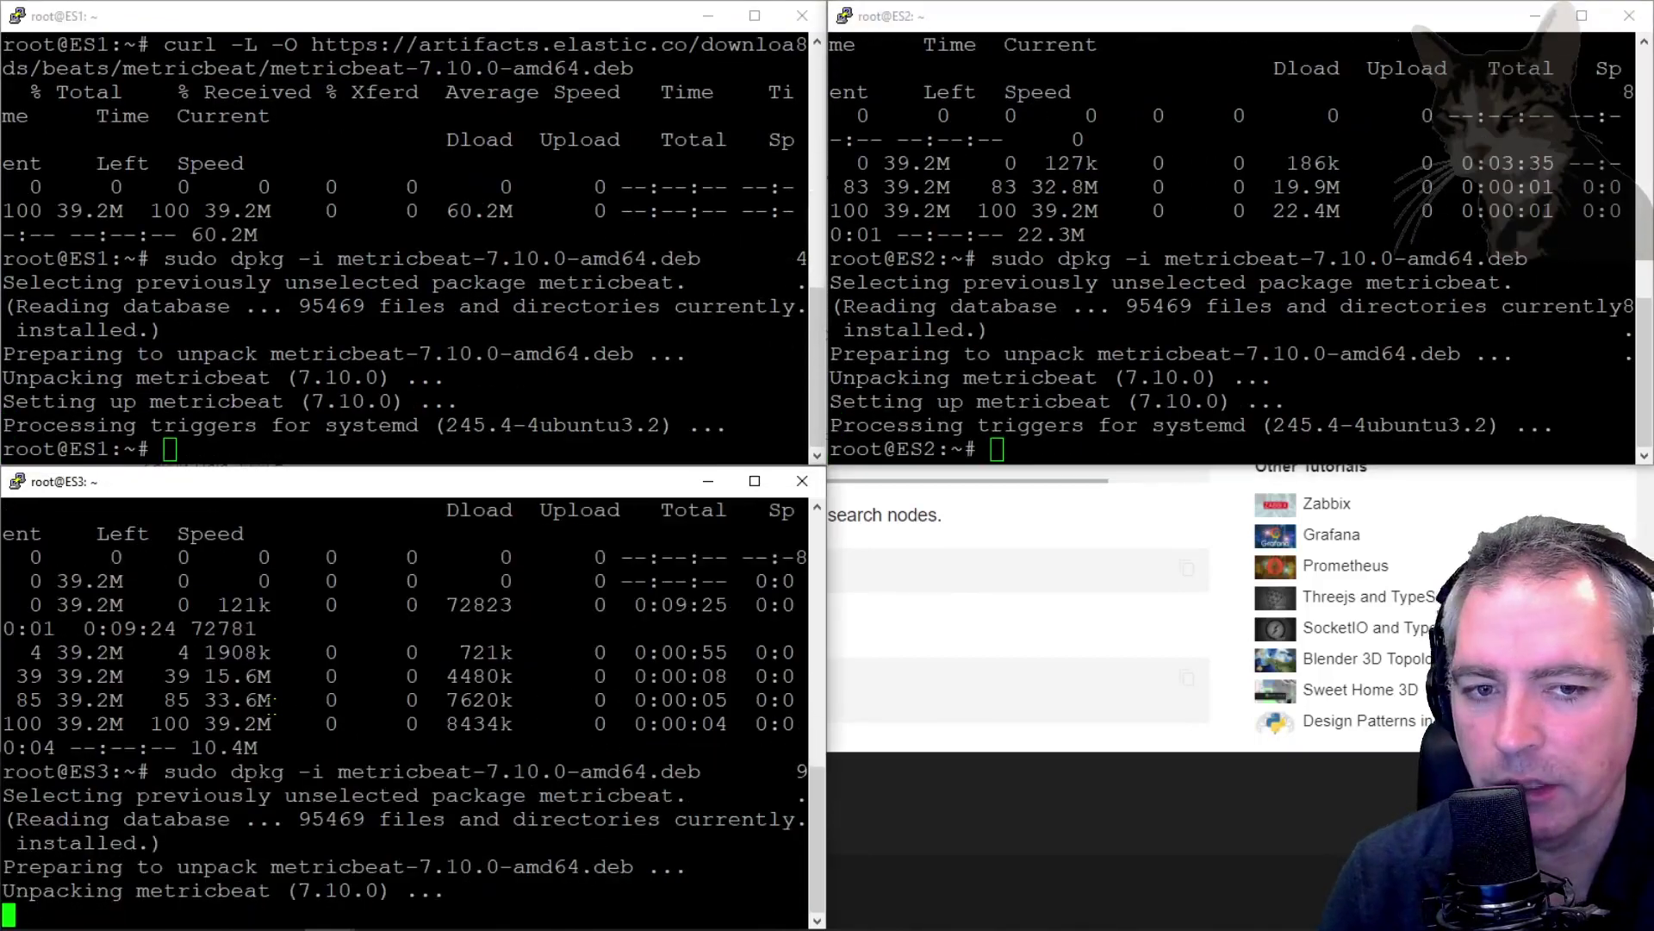
Check ES1's metricbeat service status with 'sudo service metricbeat status', confirming it's inactive.
left_click(319, 373)
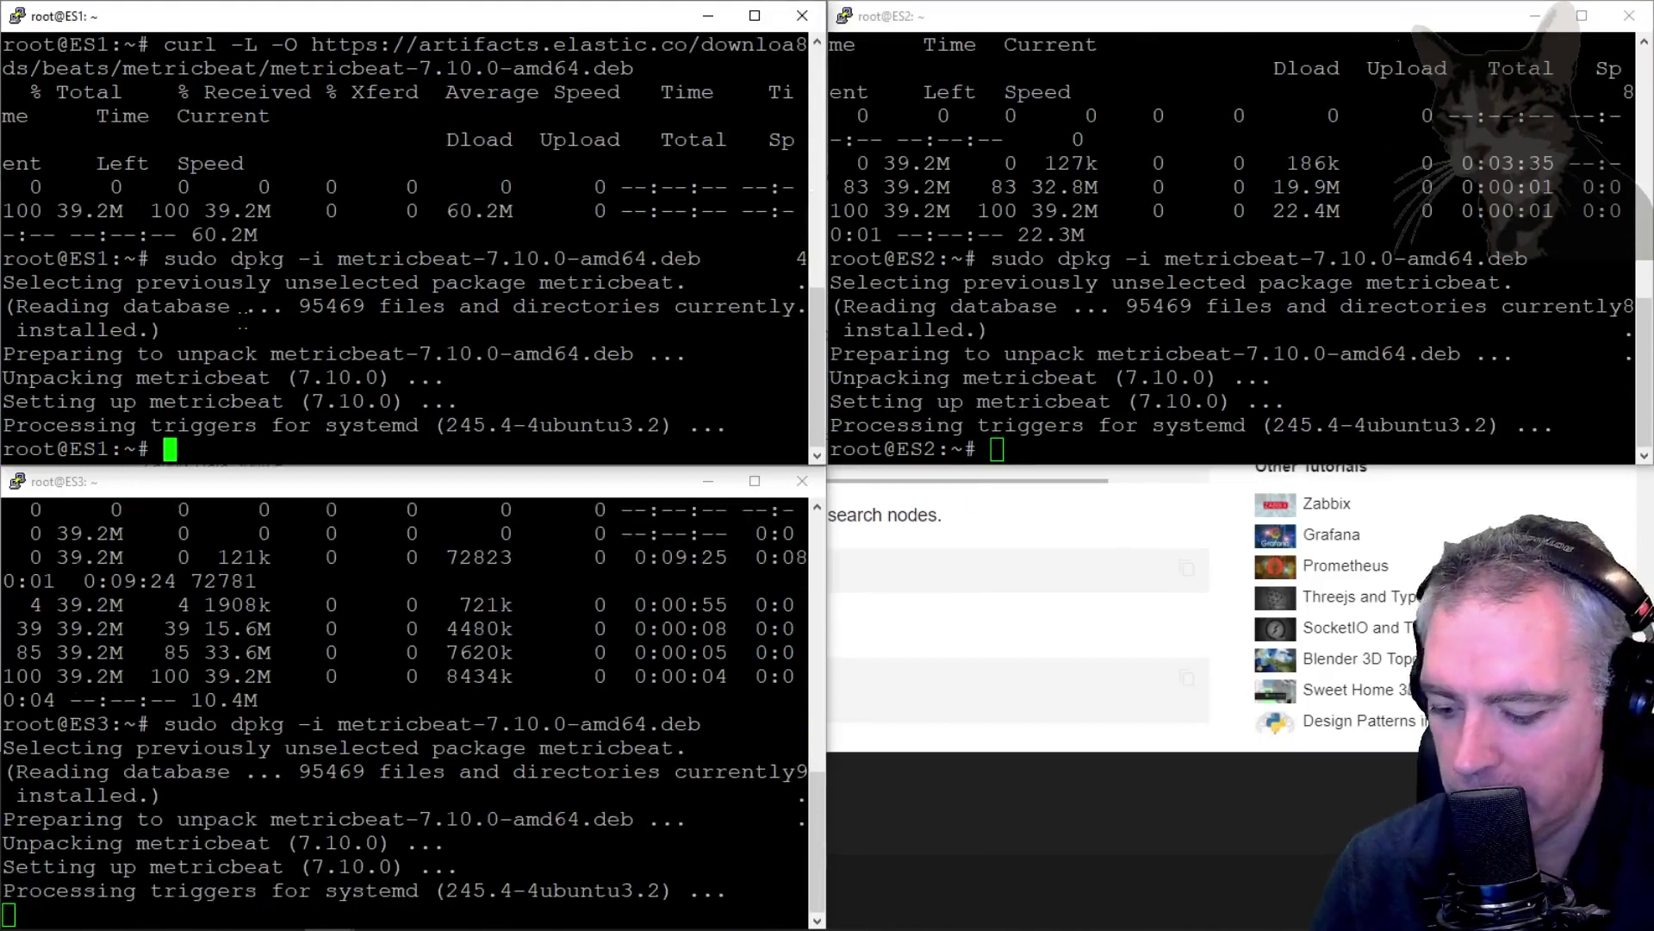
type("sudo service metricbeat status")
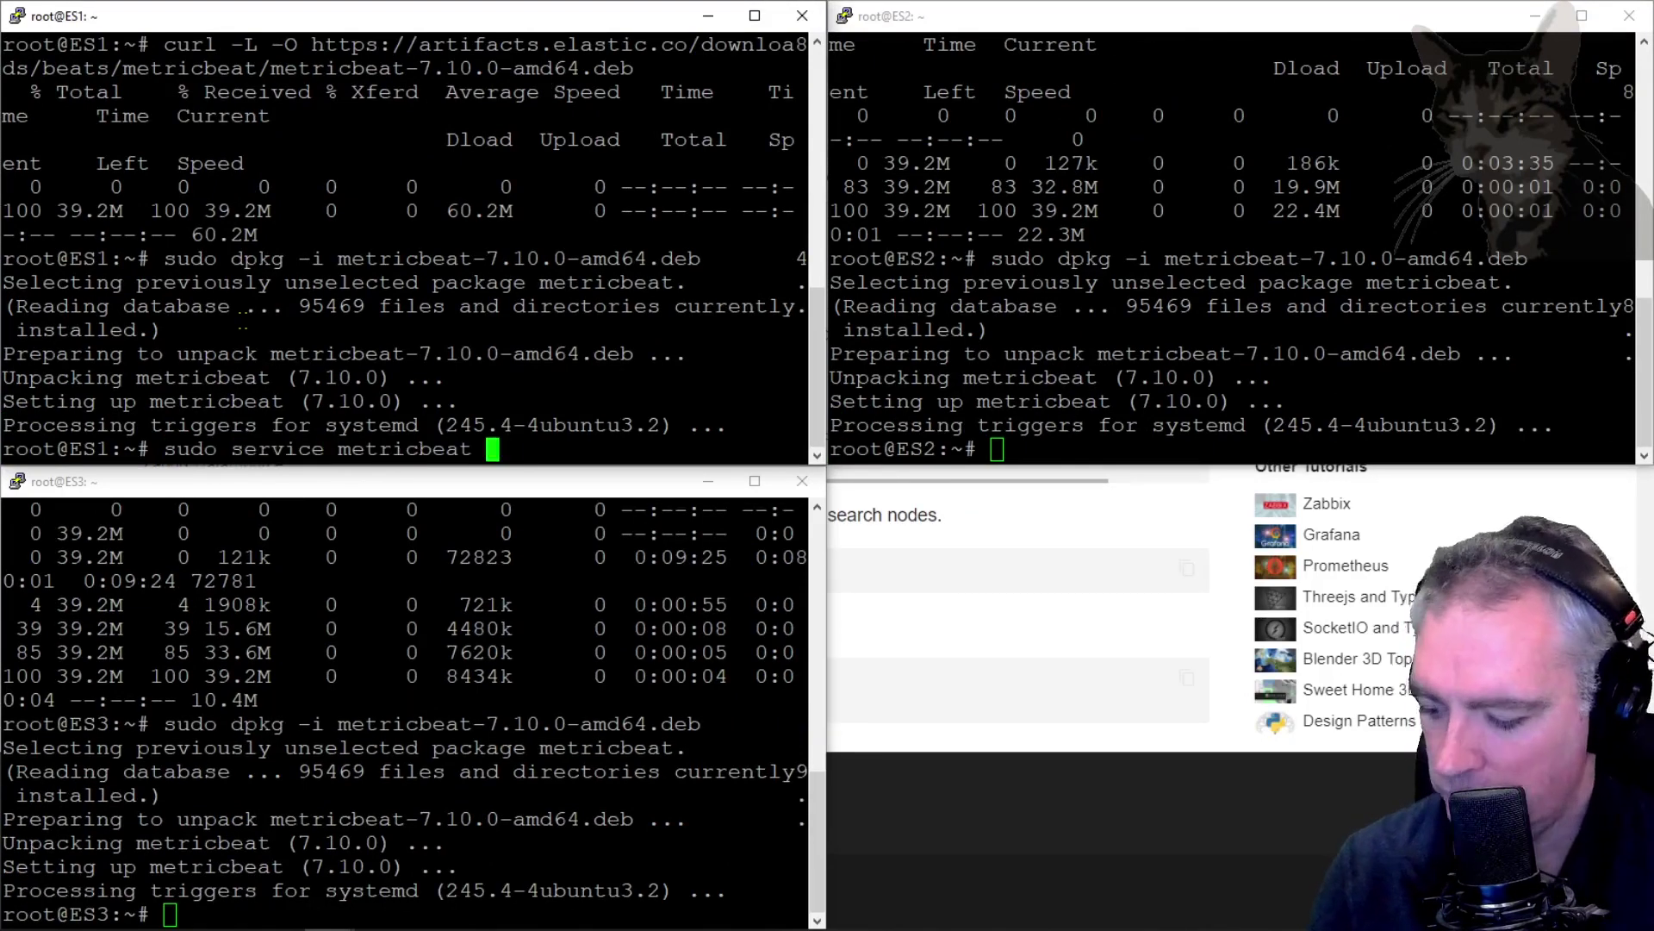
key("Return")
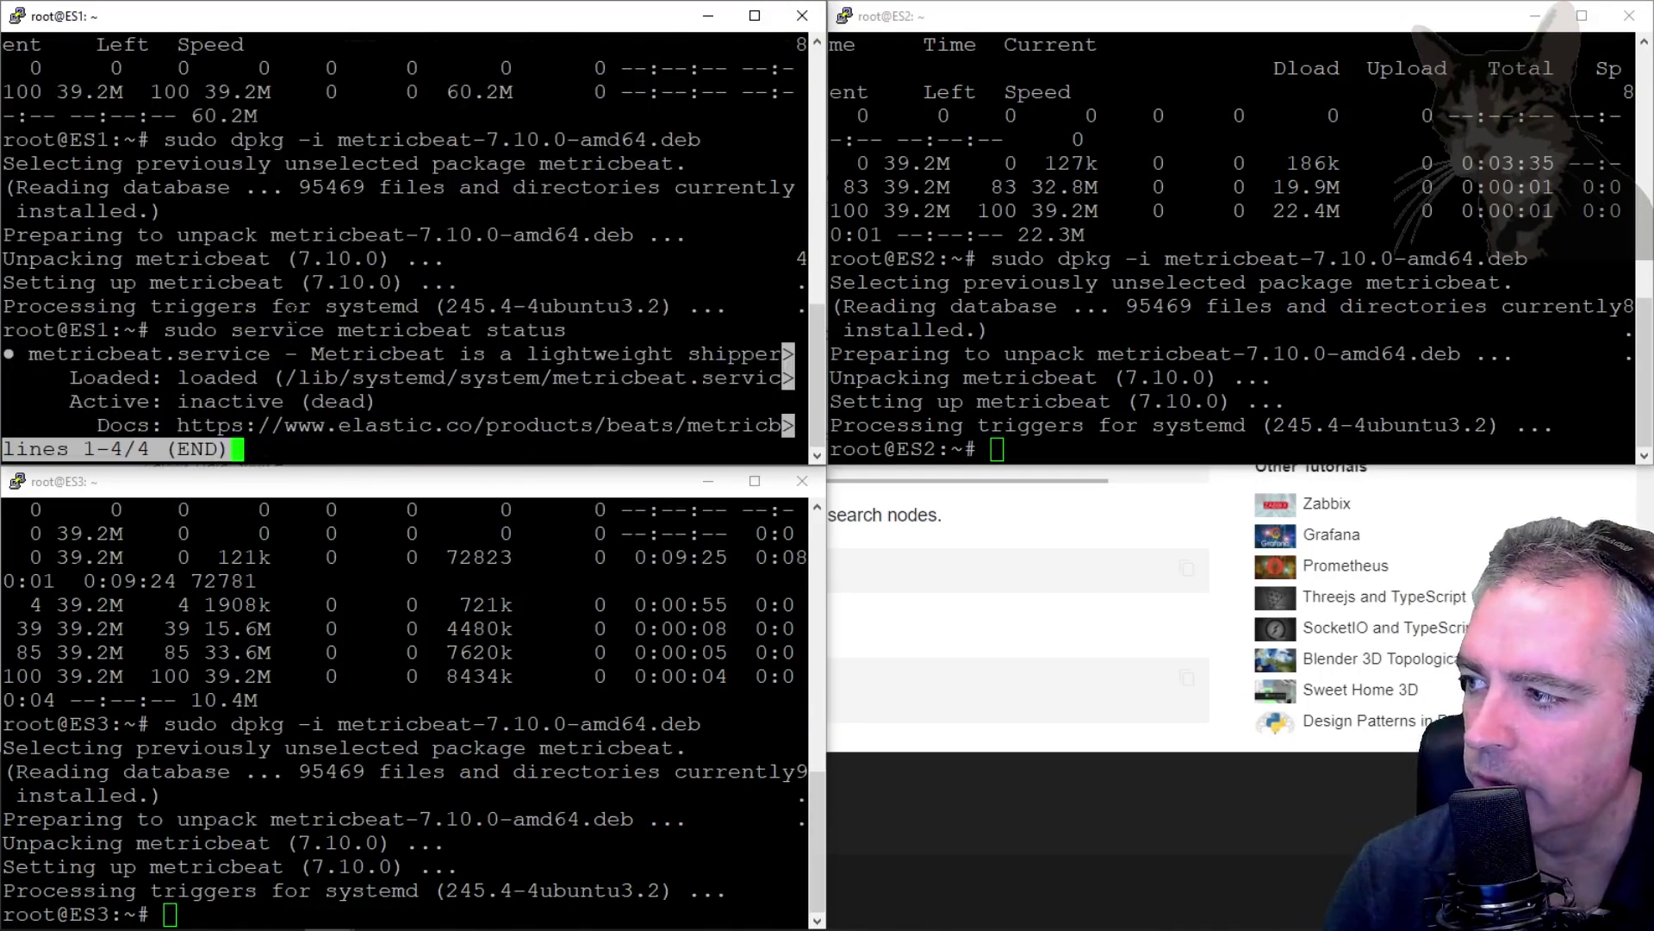
key("ctrl+c")
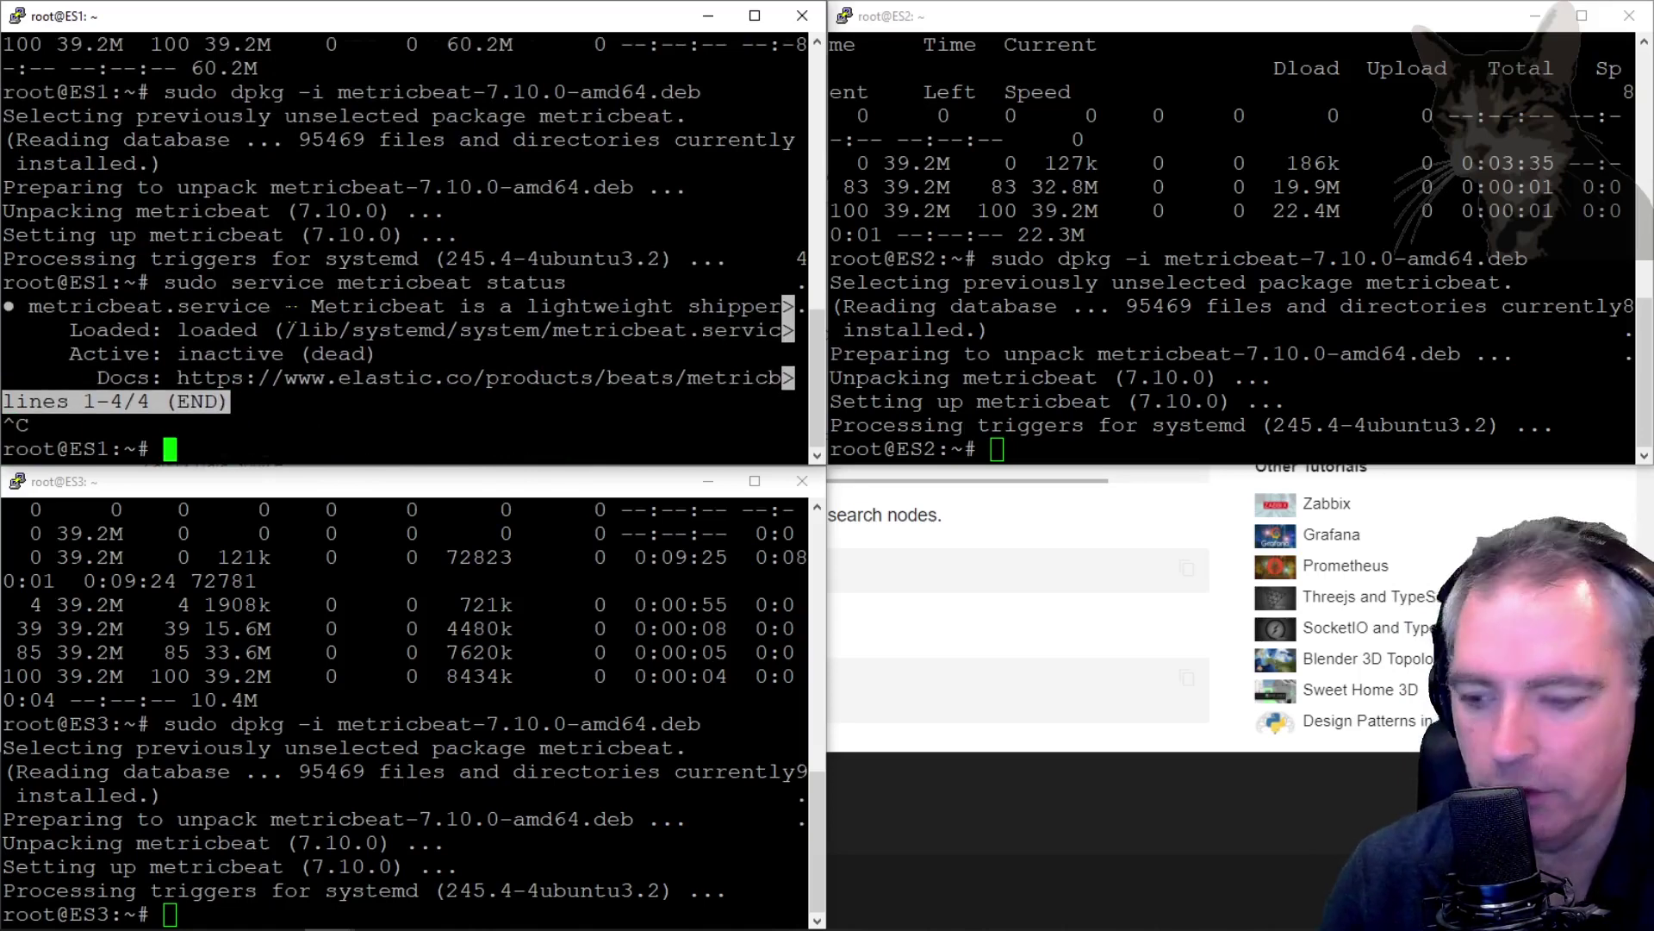
key("alt+Tab")
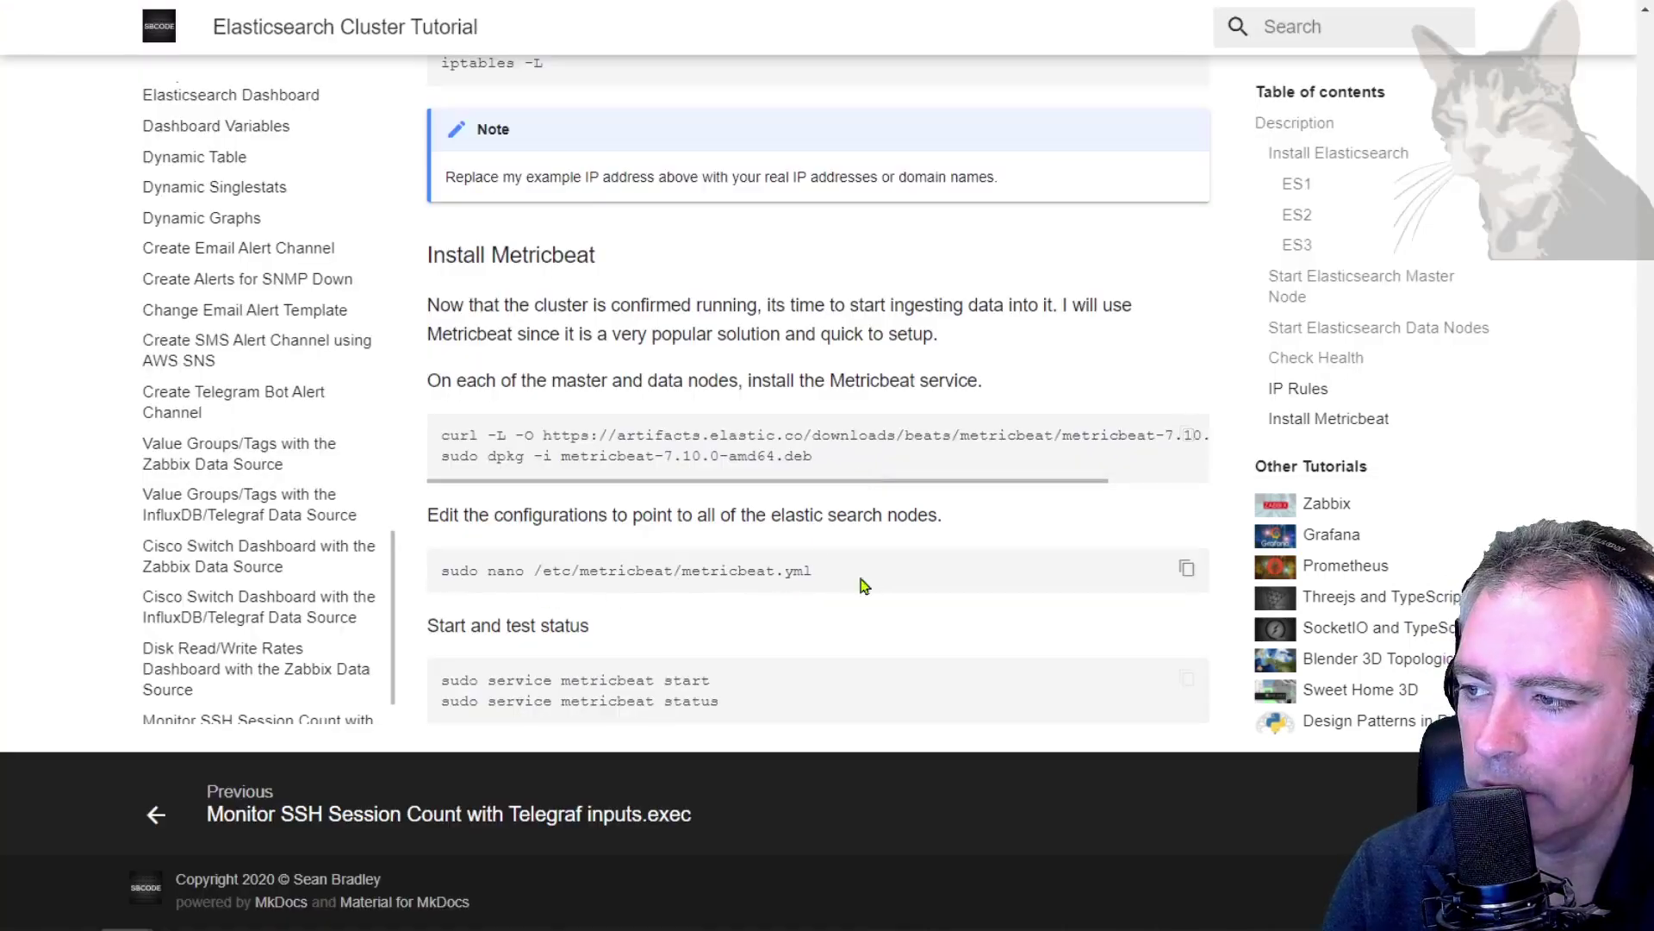
Open /etc/metricbeat/metricbeat.yml in nano on all three nodes and reach ES1's setup.kibana line.
left_click_drag(814, 571, 439, 570)
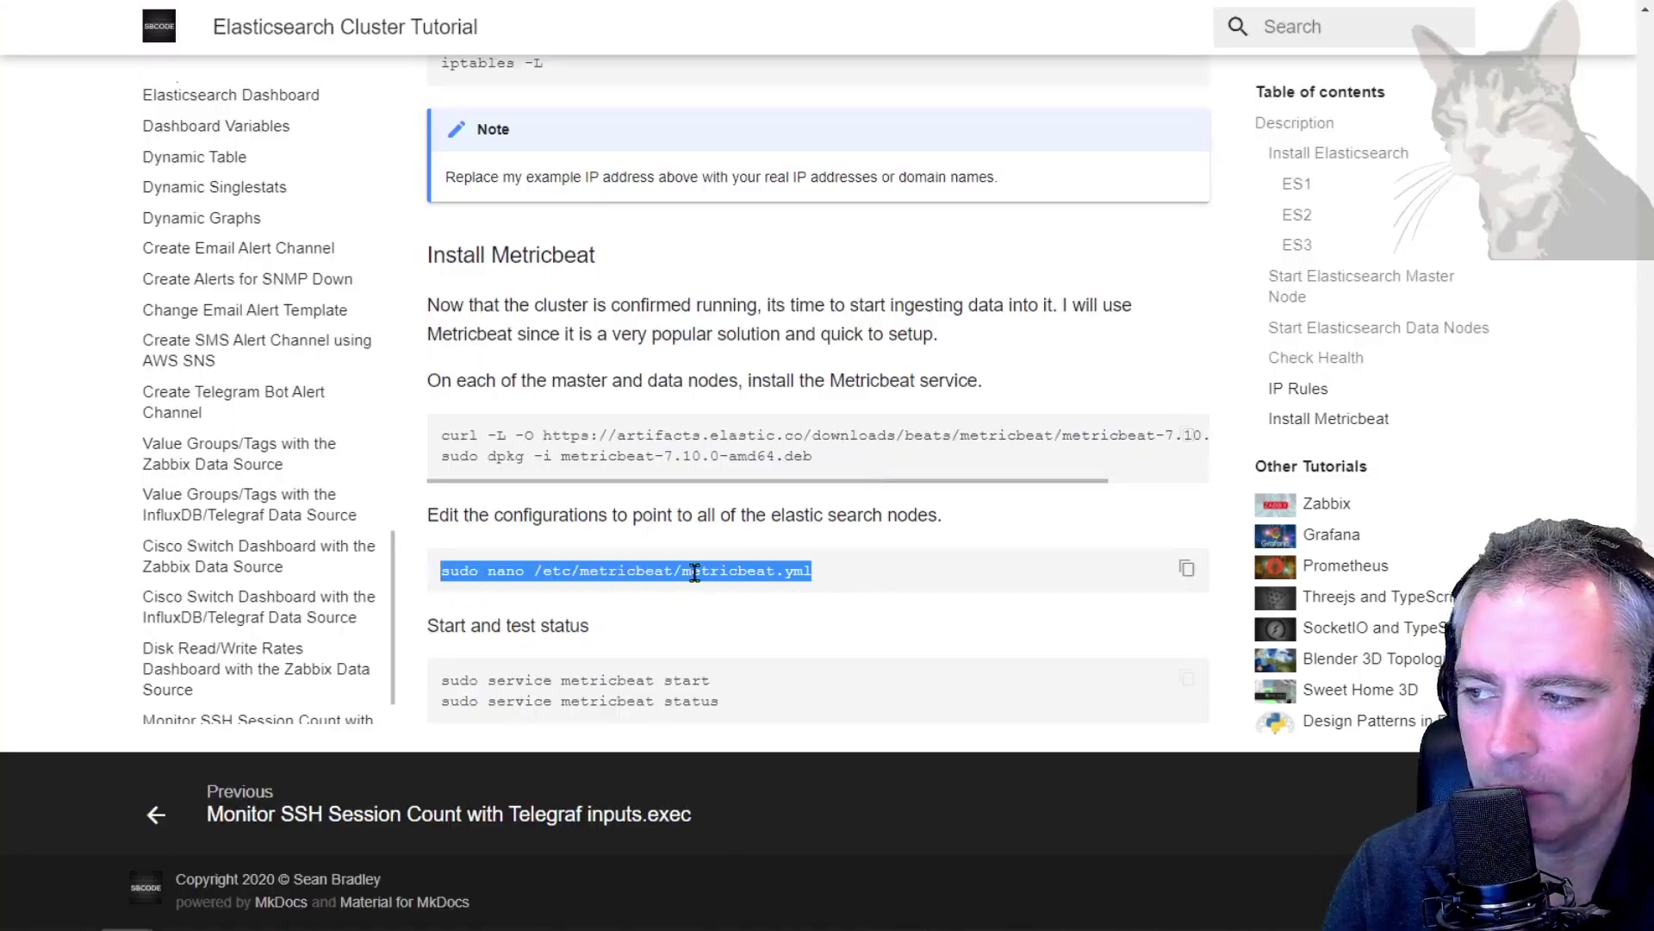
key("ctrl+c")
key("alt+Tab")
key("shift+Insert")
key("Return")
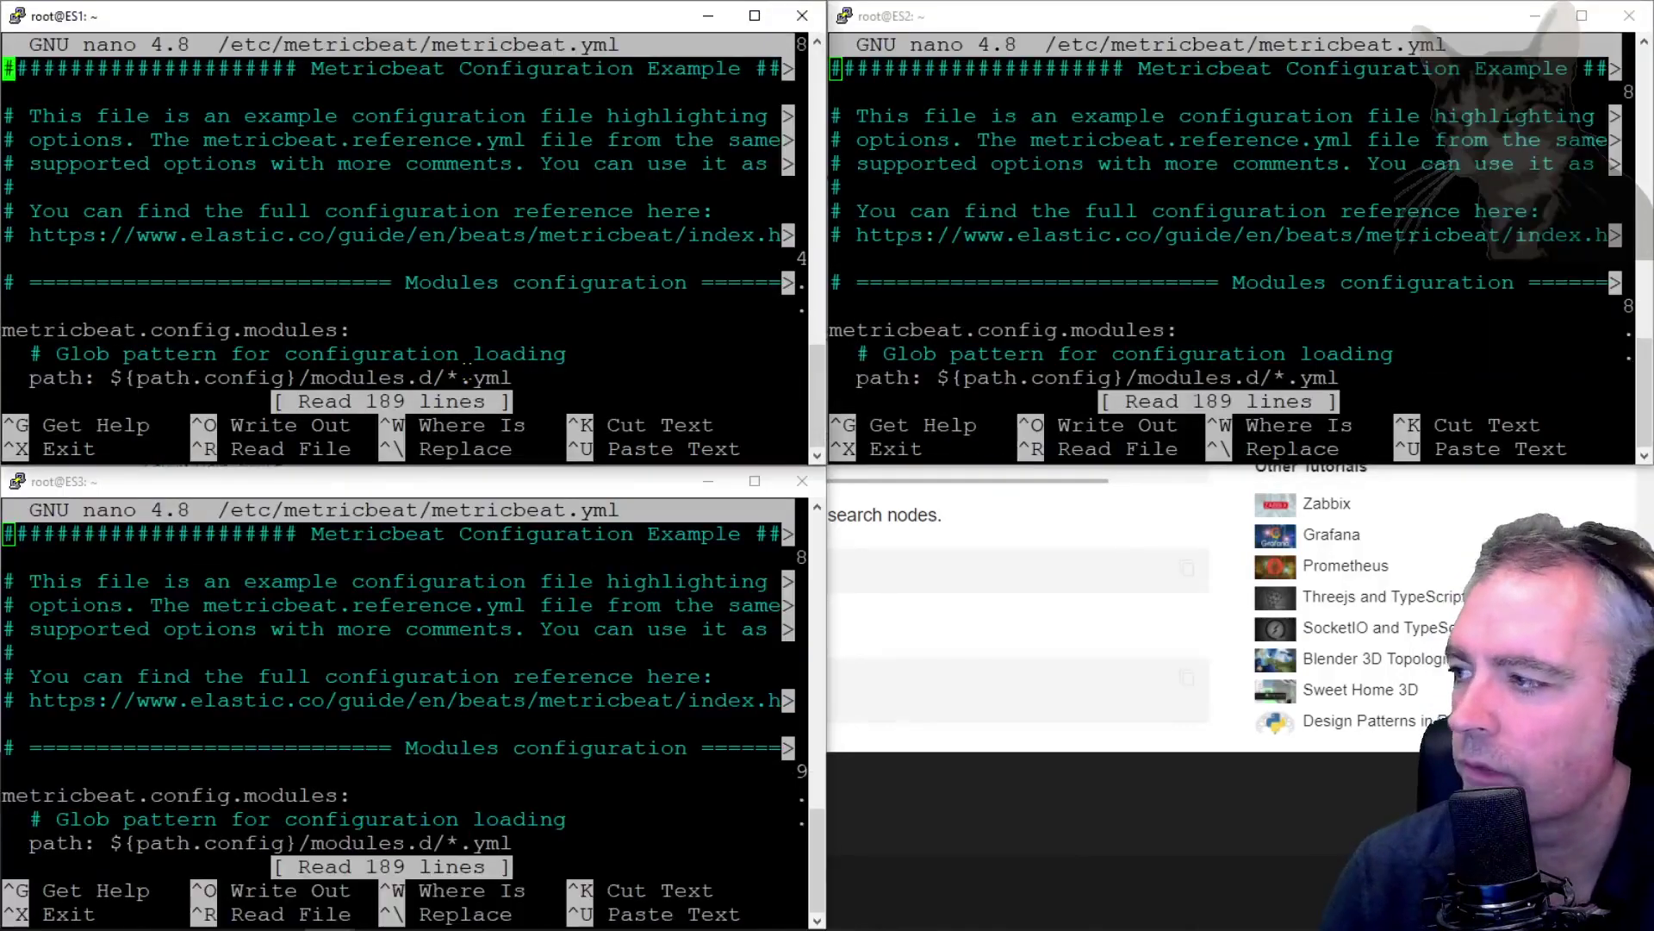
key("Down")
key("Down")
key("Down")
key("Down")
key("Down")
key("Down")
key("Down")
key("Down")
key("Down")
key("Down")
key("Down")
key("Down")
key("Down")
key("Down")
key("Down")
key("Down")
key("Down")
key("Down")
key("Down")
key("Down")
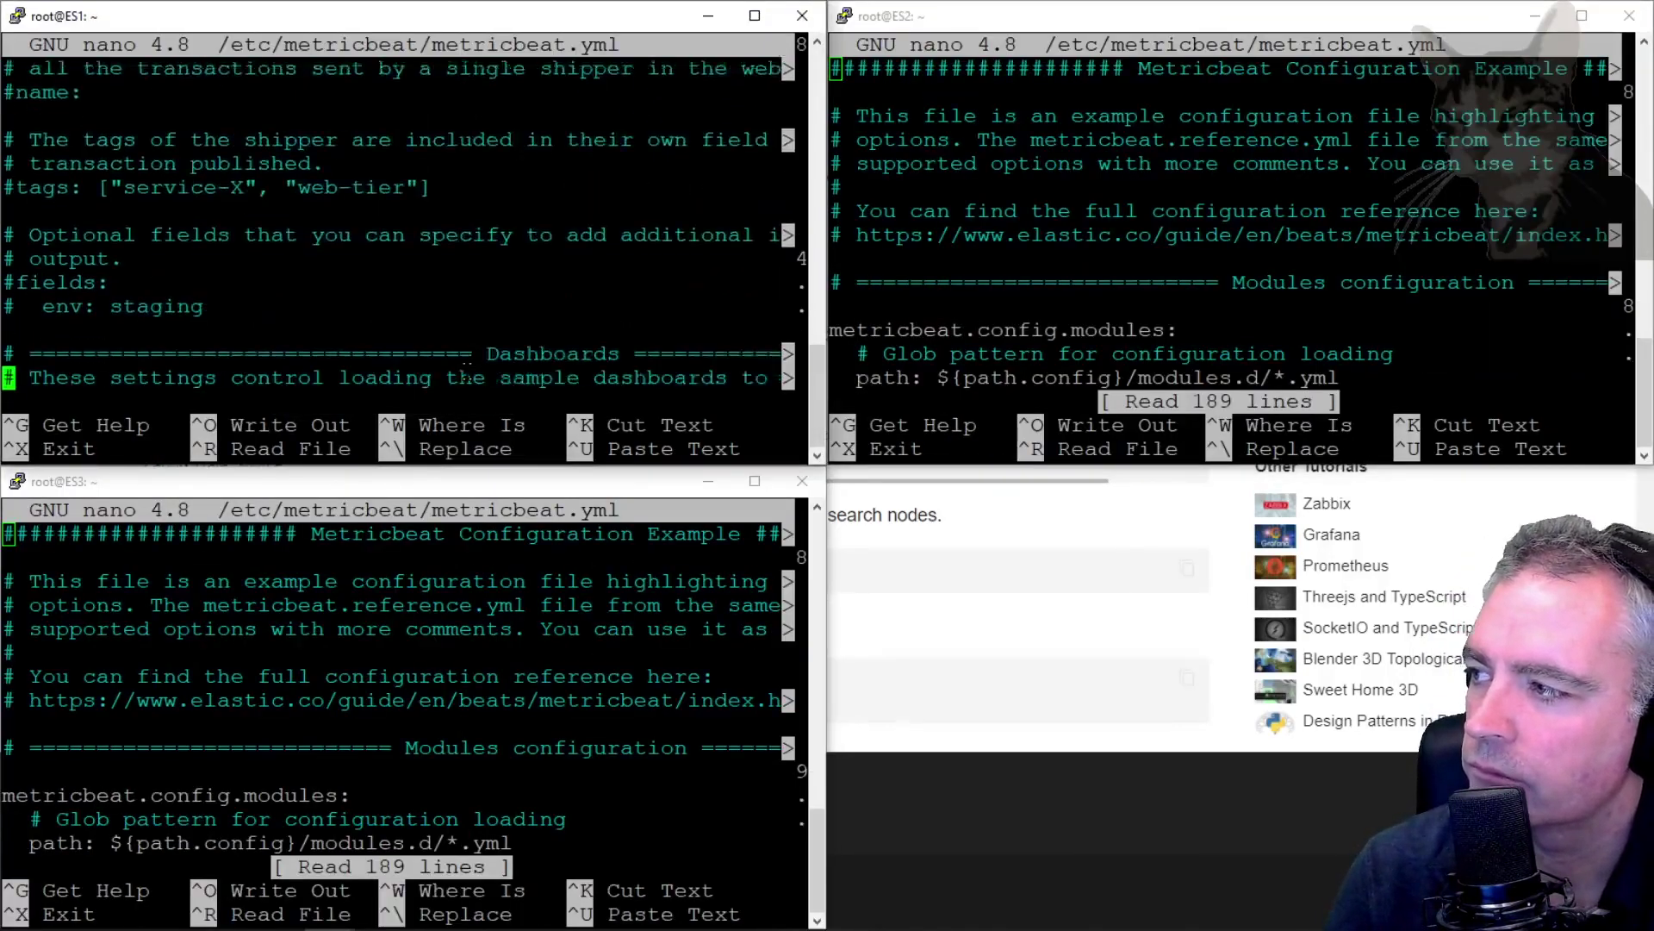
key("Down")
key("Down")
key("Down")
key("Down")
key("Down")
key("Down")
key("Down")
key("Down")
key("Down")
key("Down")
key("Down")
key("Down")
key("Down")
key("Down")
key("Down")
key("Down")
key("Down")
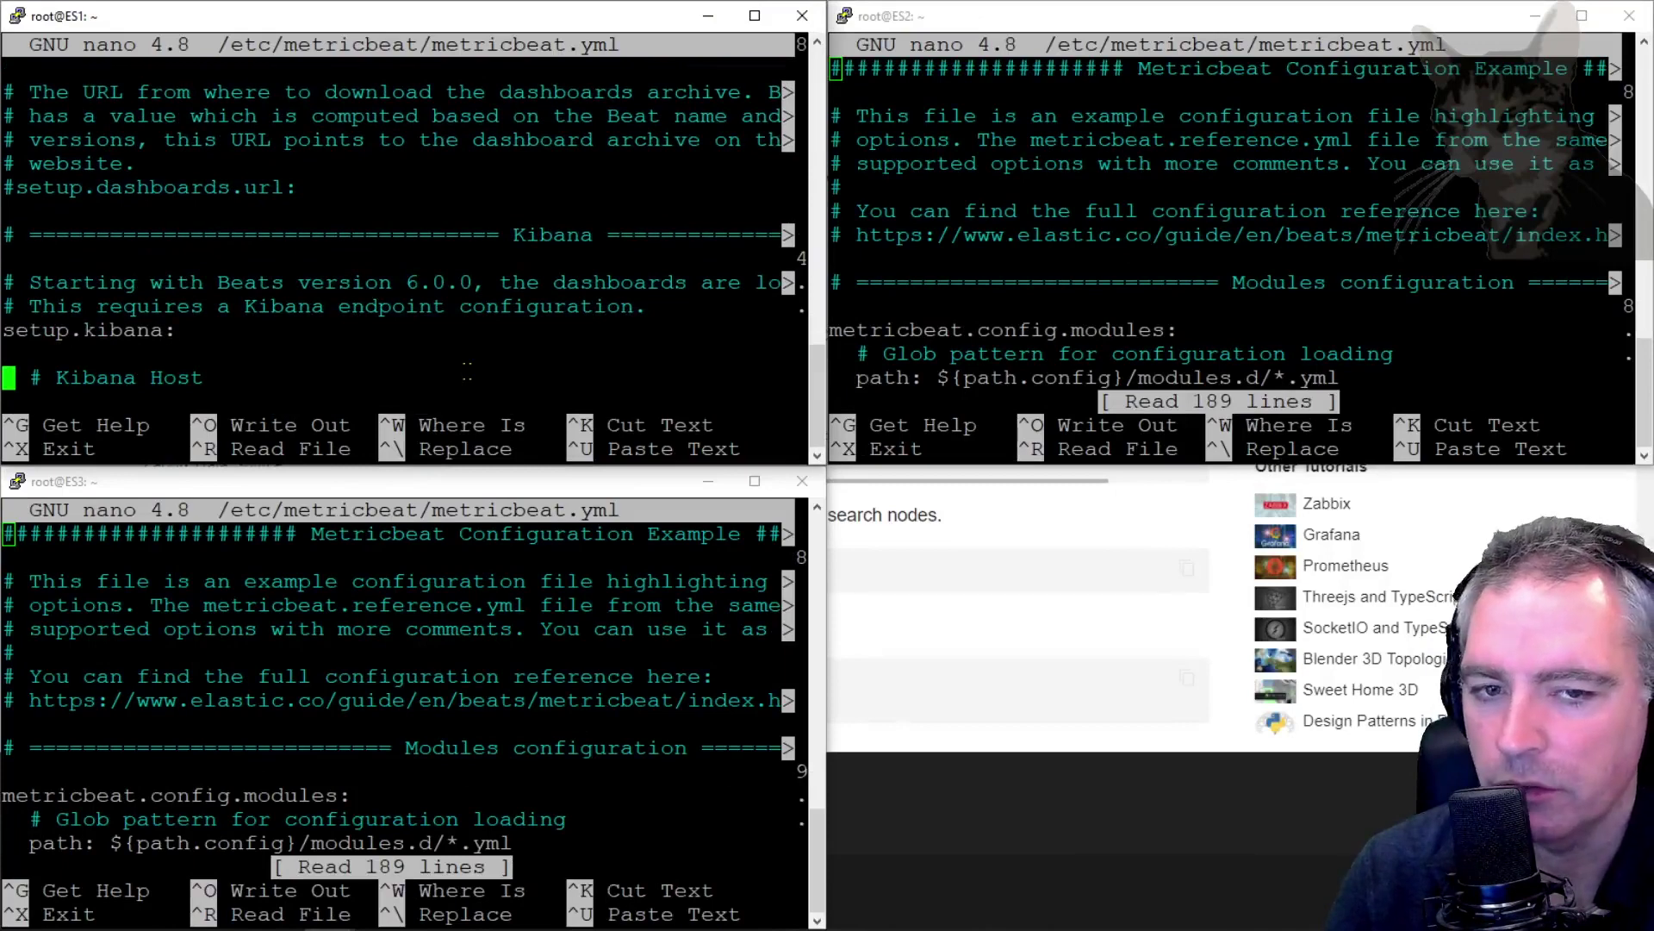
key("Up")
key("Up")
Comment out setup.kibana with # and move to the Elasticsearch output hosts line.
type("#")
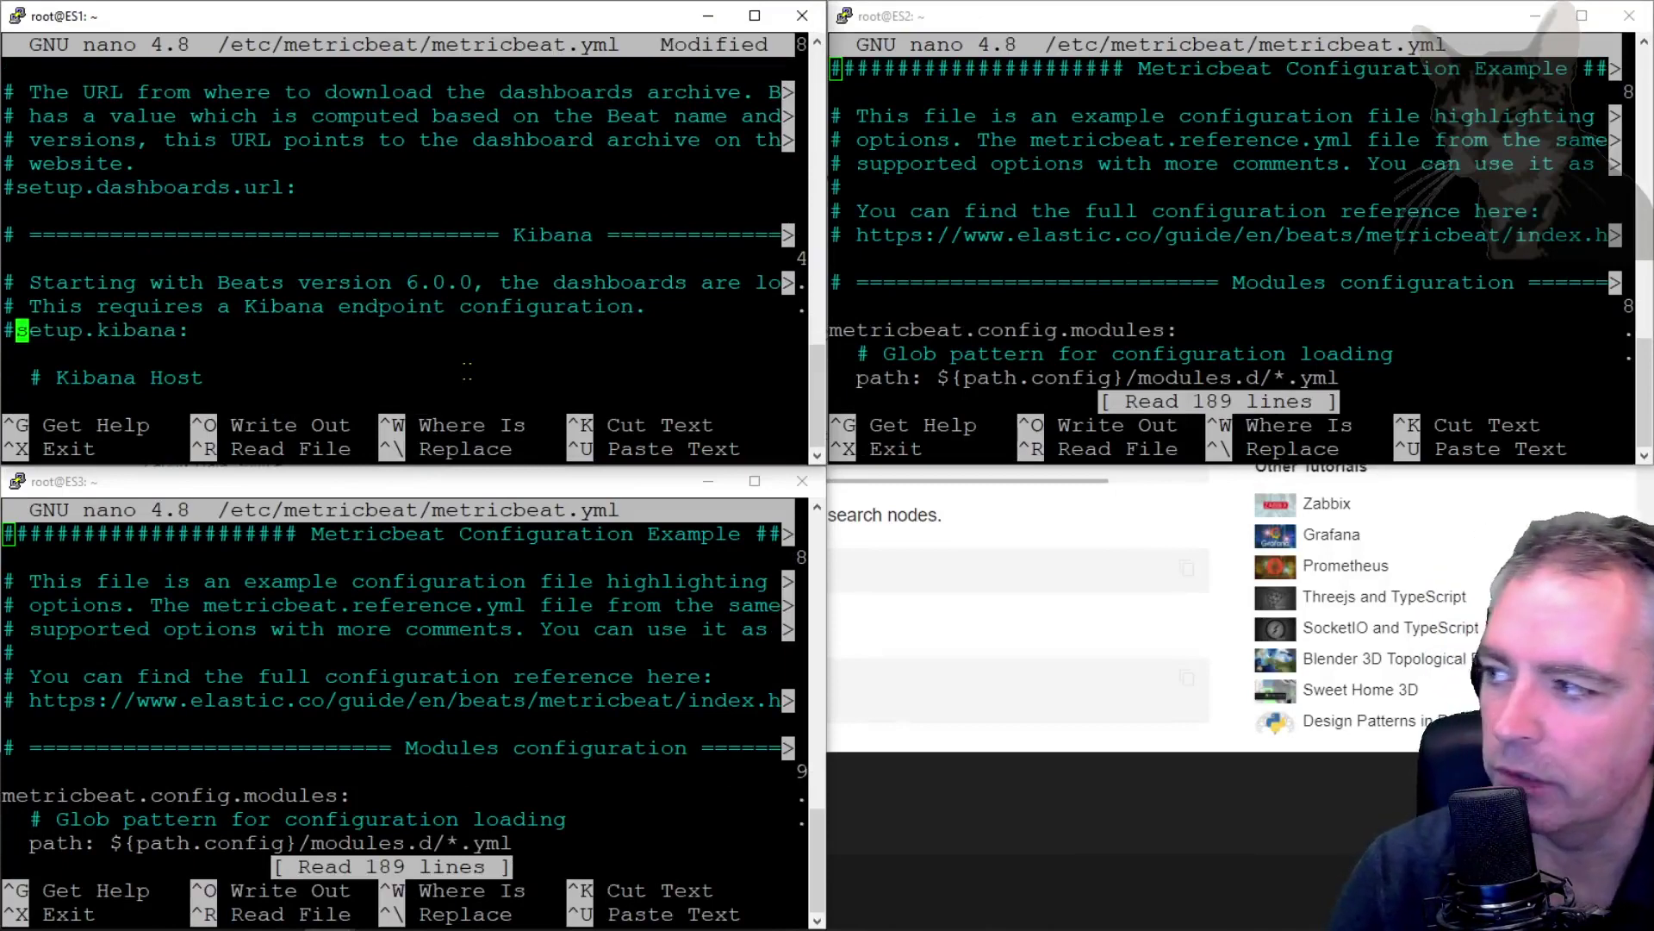
key("Down")
key("Down")
key("Down")
key("Down")
key("Down")
key("Down")
key("Down")
key("Down")
key("Down")
key("Down")
key("Down")
key("Down")
key("Down")
key("Down")
key("Down")
key("Down")
key("Down")
key("Down")
key("Down")
key("Down")
key("Down")
key("Down")
key("Down")
key("Down")
key("Down")
key("Down")
key("Down")
key("Down")
key("Down")
key("Down")
key("Down")
key("Down")
key("Down")
key("Down")
key("Down")
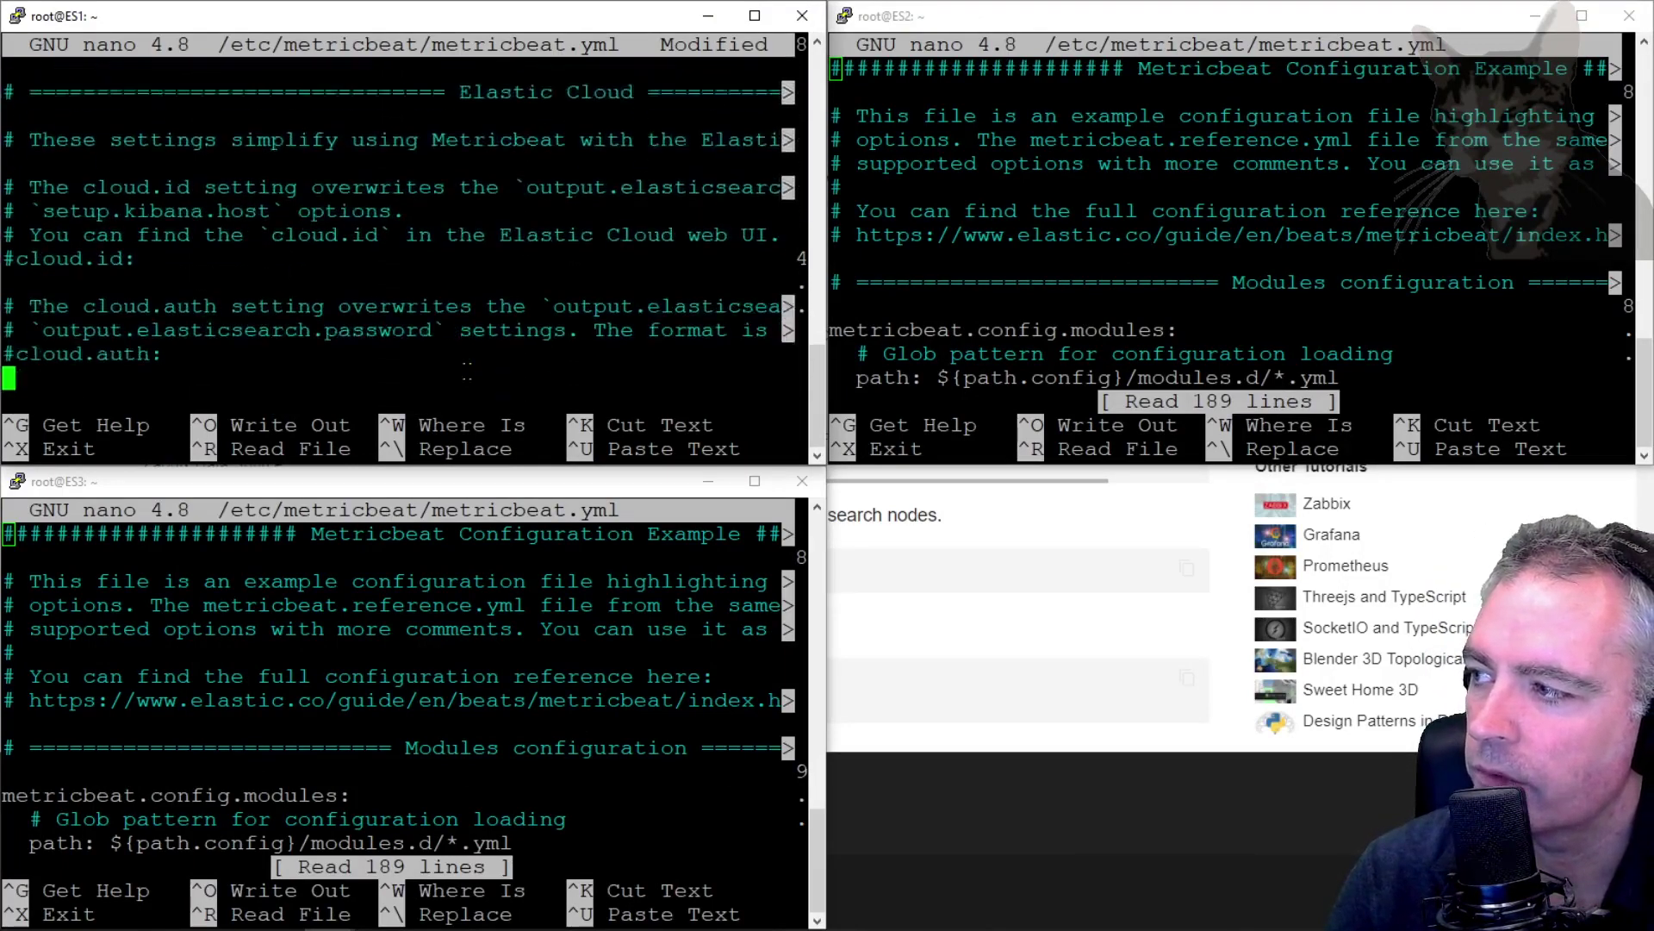
key("Right")
key("Left")
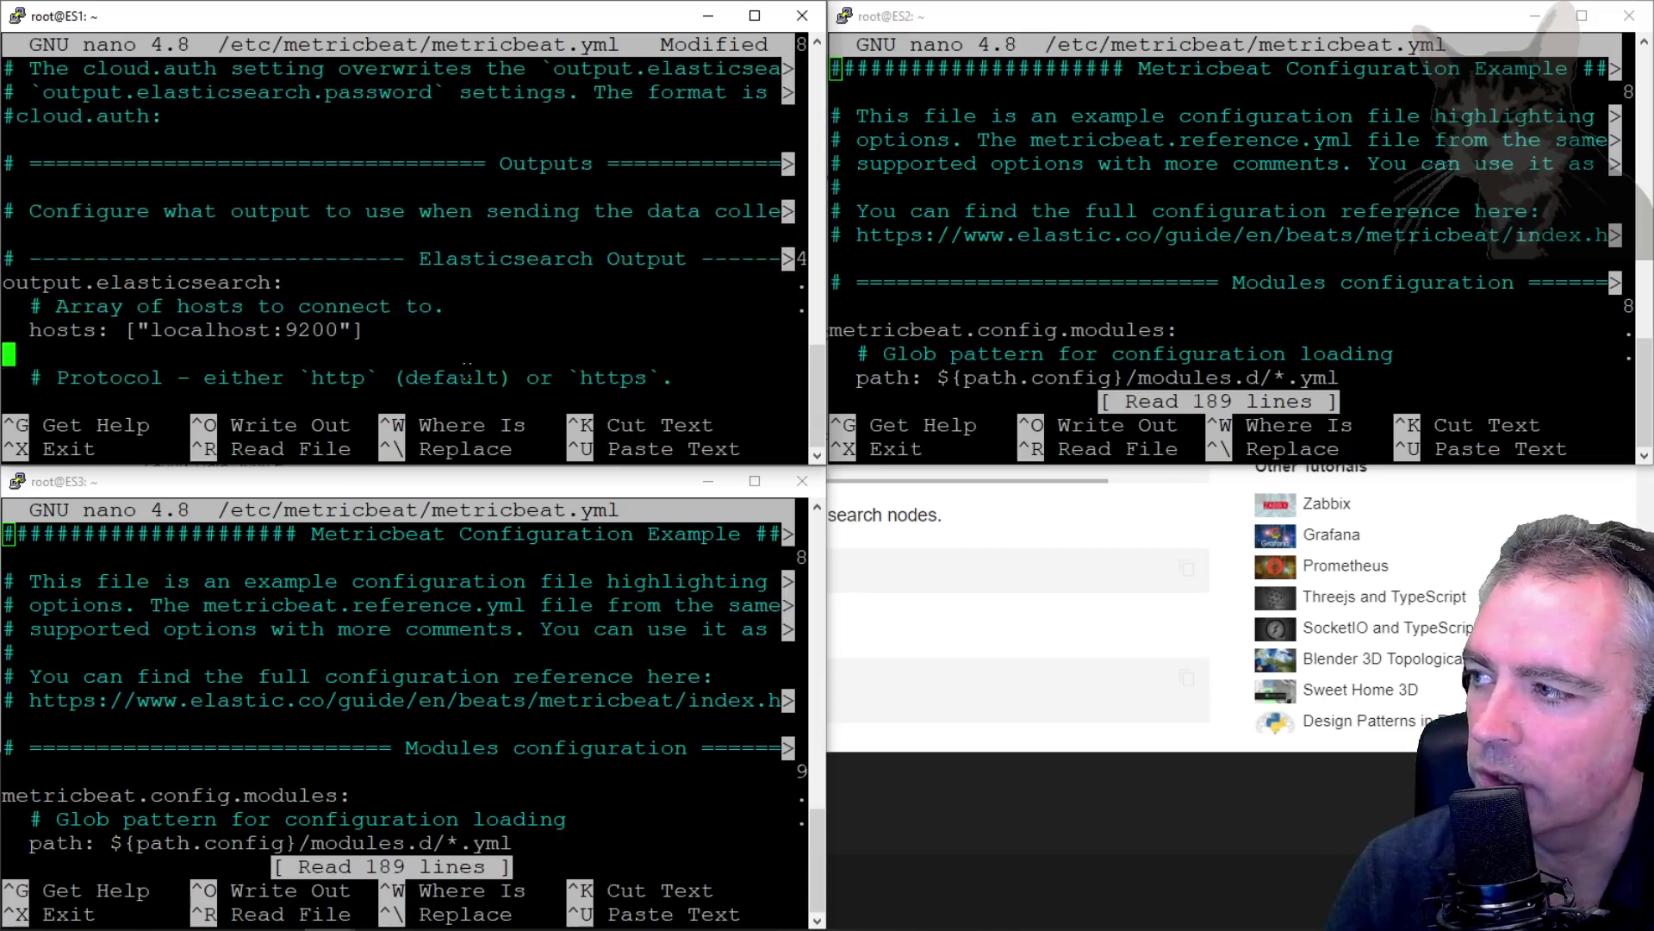
key("Up")
key("Up")
key("Right")
key("Right")
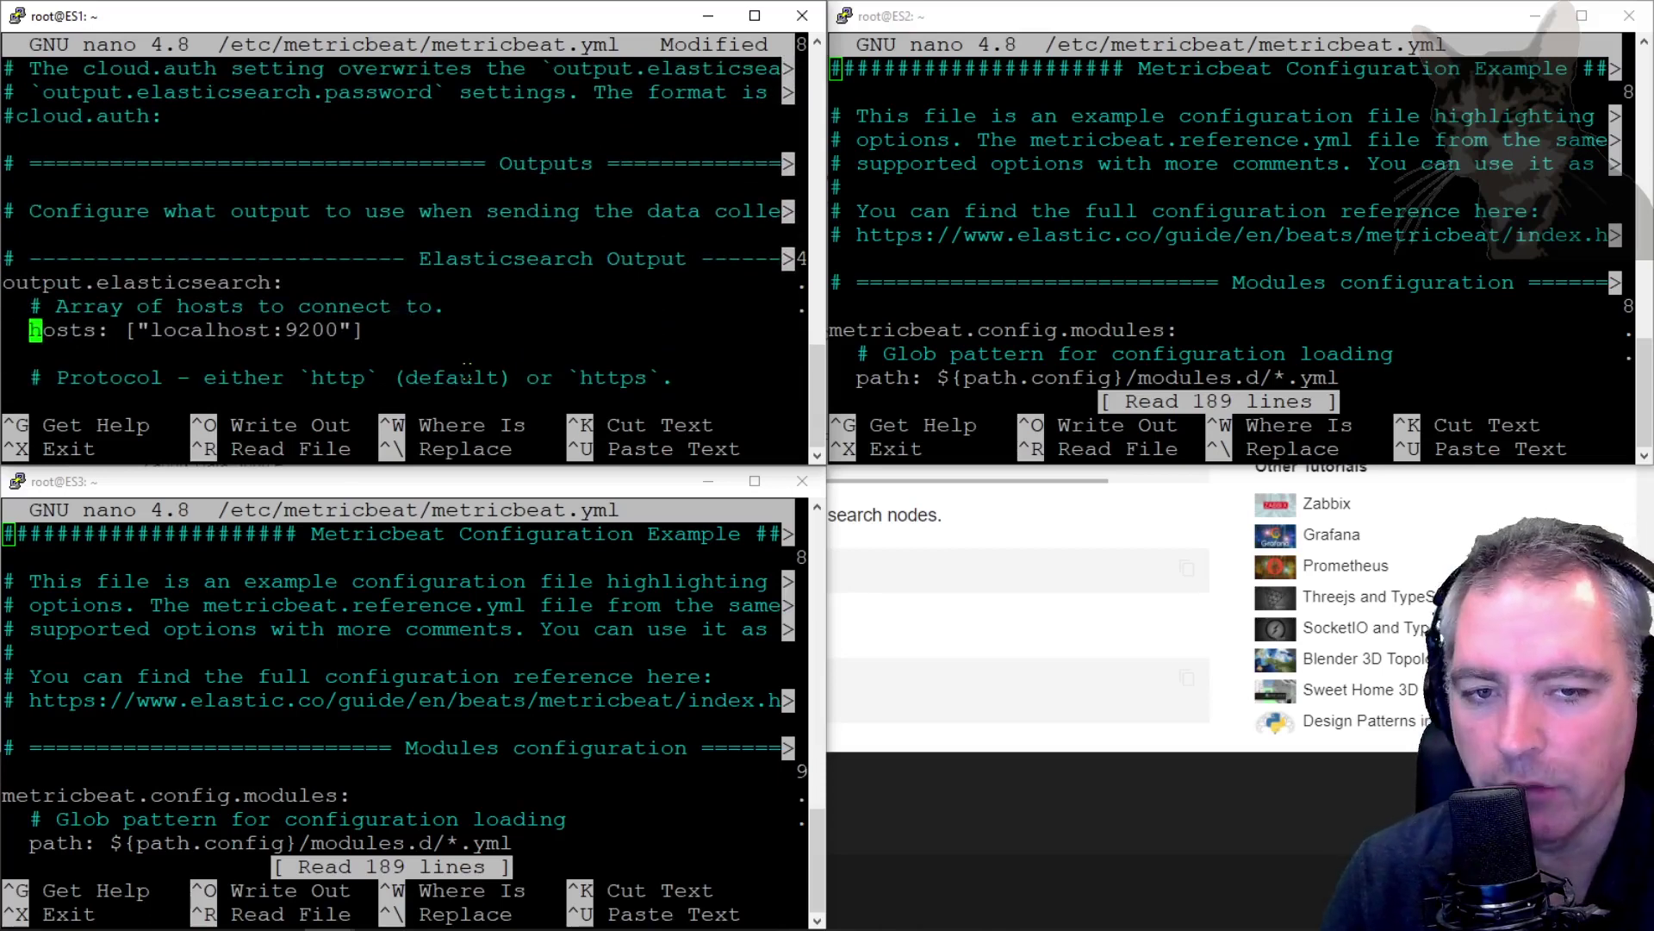
In Notepad, append :9200 to all three node addresses and select the hosts list.
key("Left")
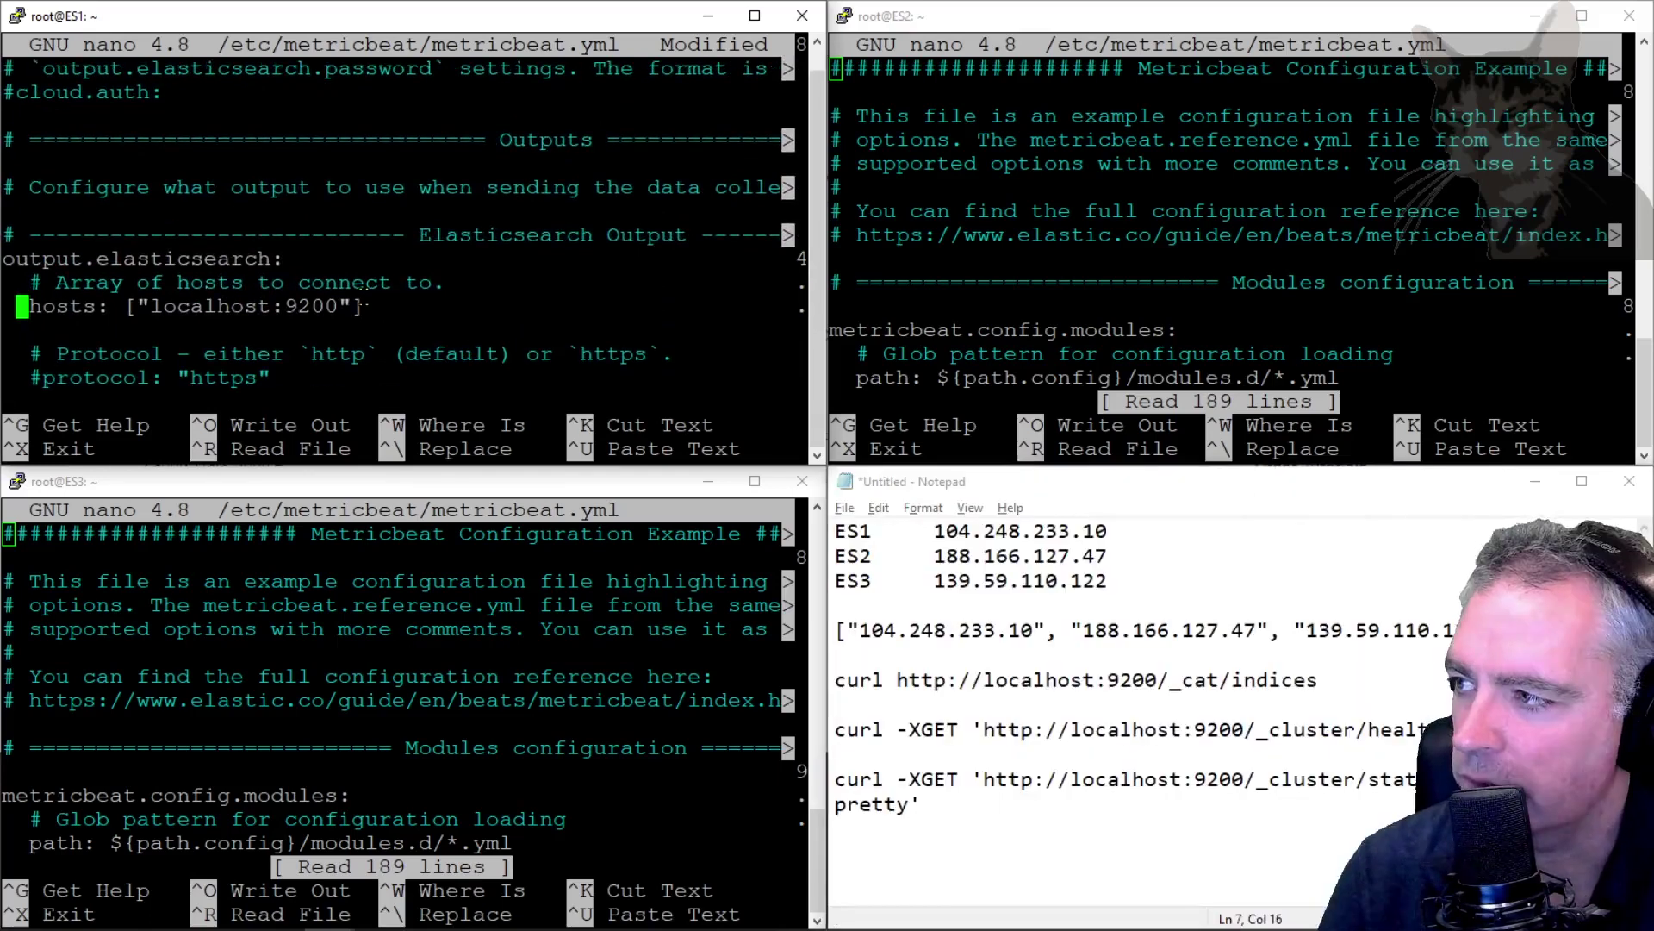
left_click(1000, 622)
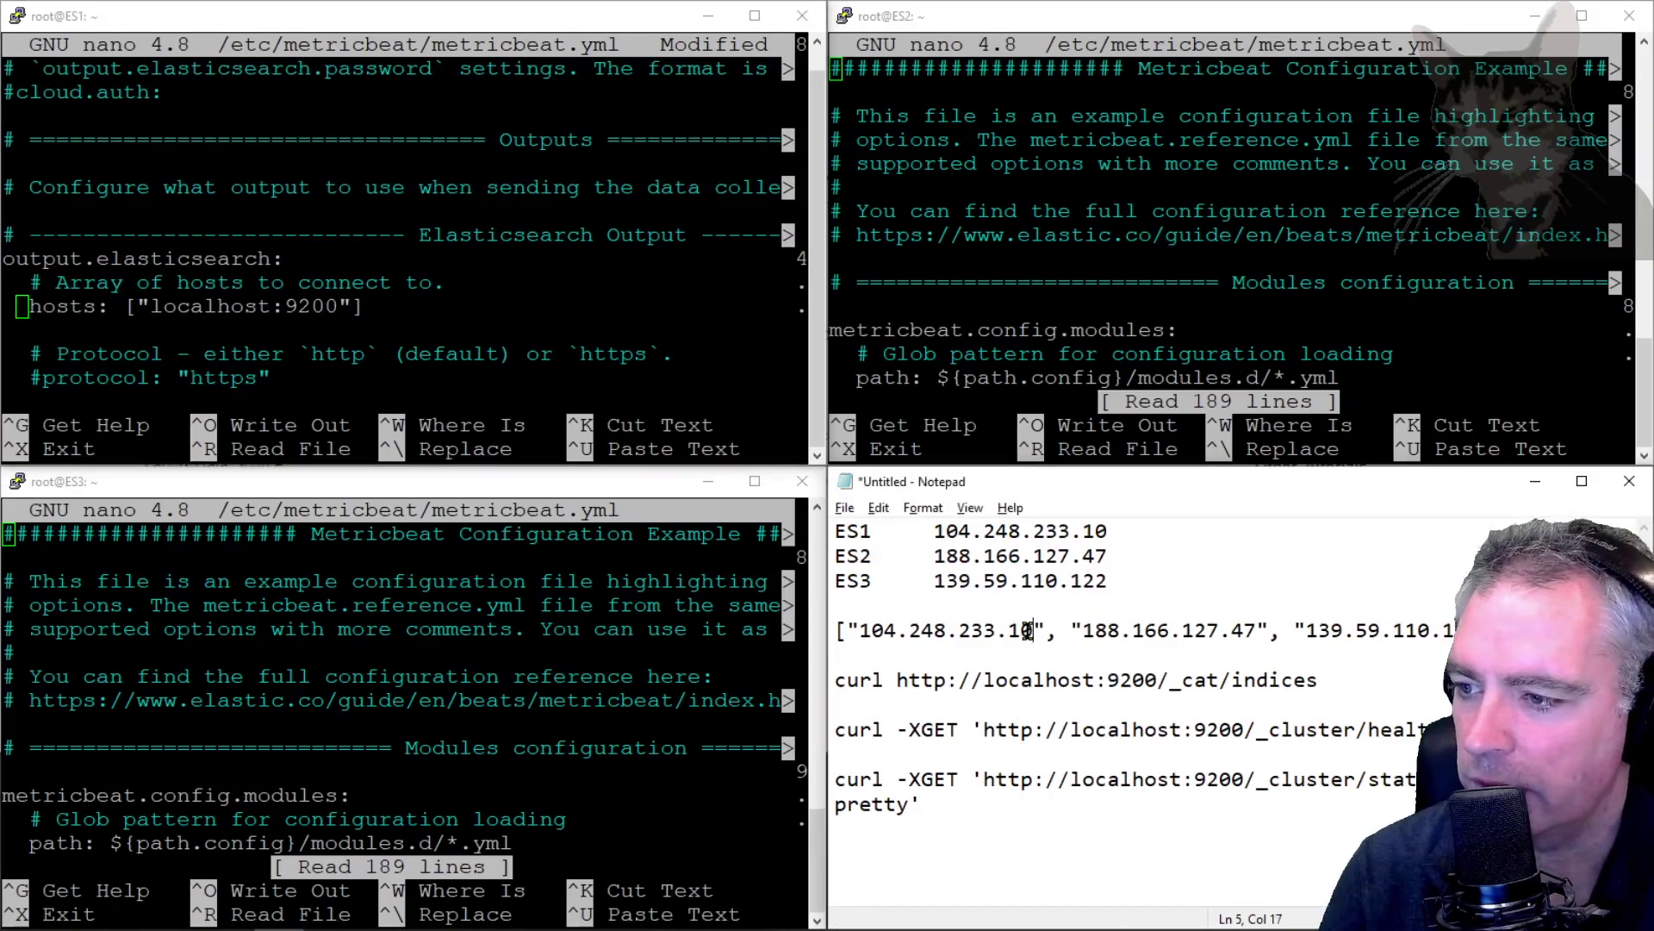
type(":9200")
key("shift+Left")
key("shift+Left")
key("shift+Left")
key("shift+Left")
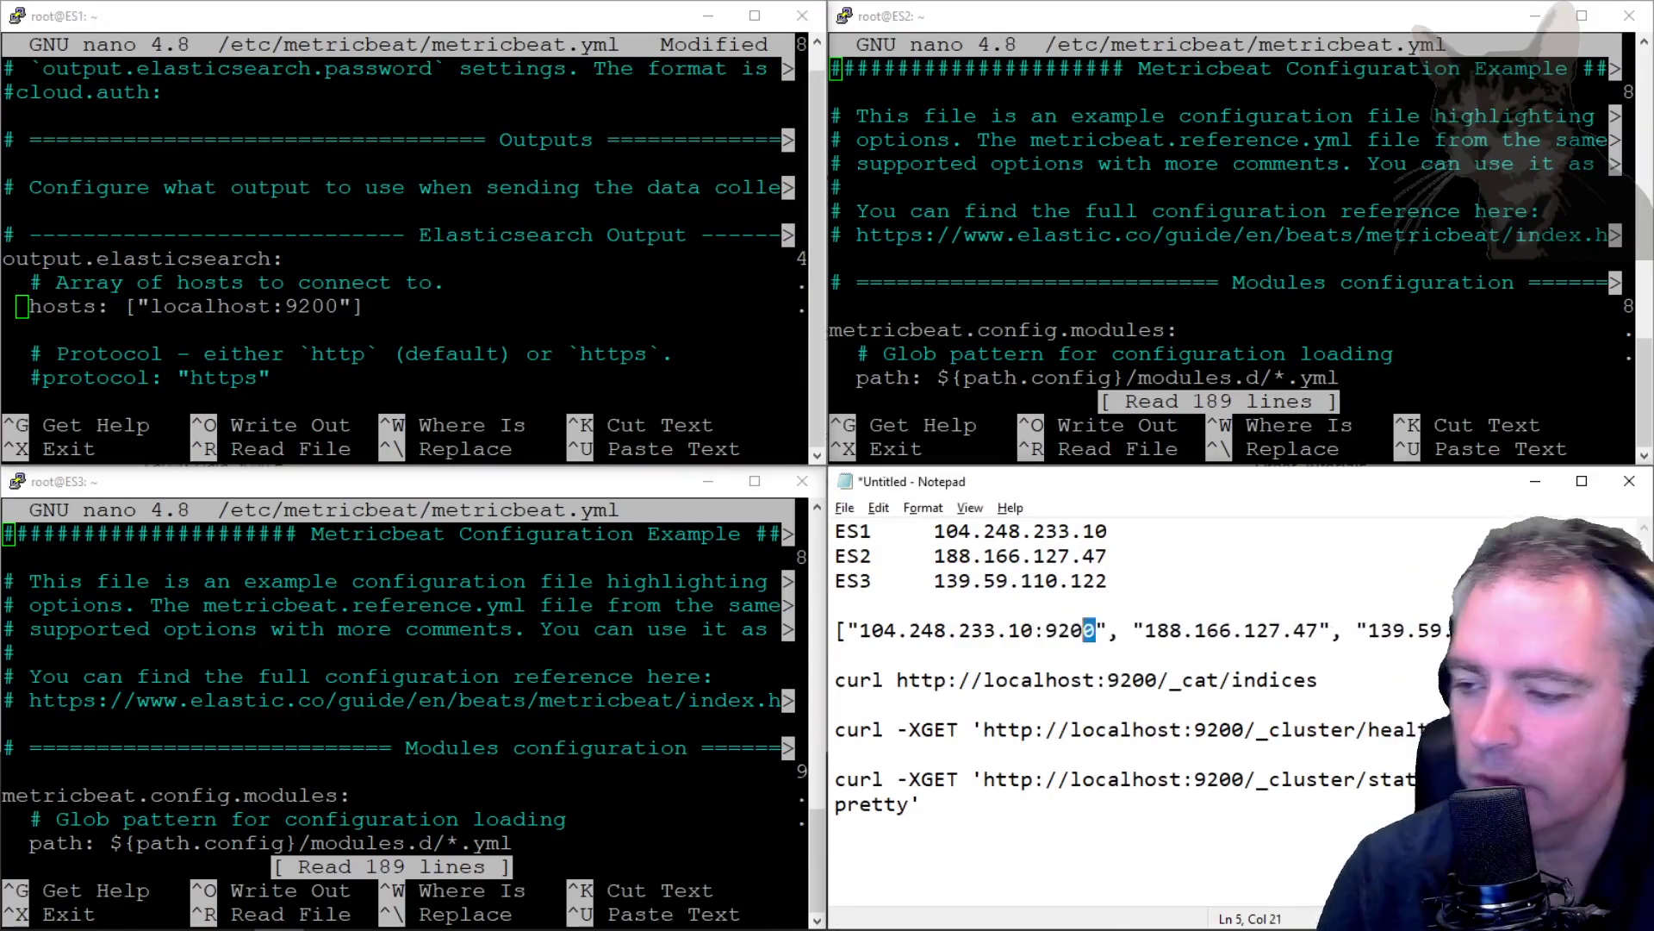
key("shift+Left")
key("ctrl+c")
left_click(1320, 630)
key("ctrl+v")
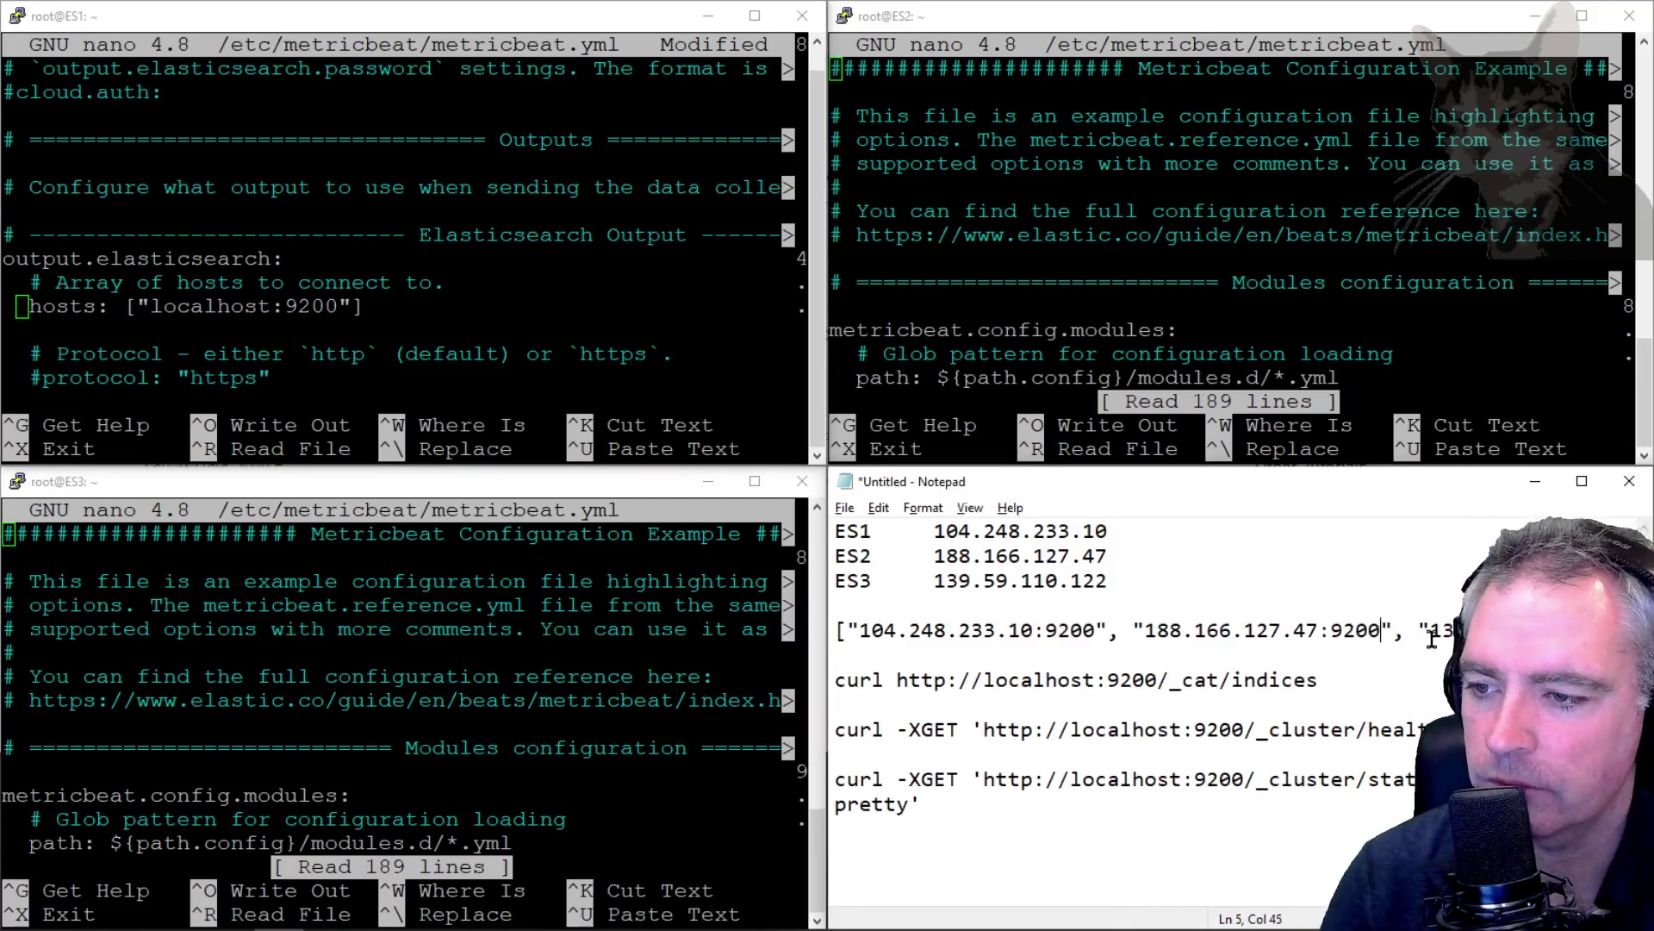
key("ctrl+v")
left_click_drag(1113, 655, 836, 633)
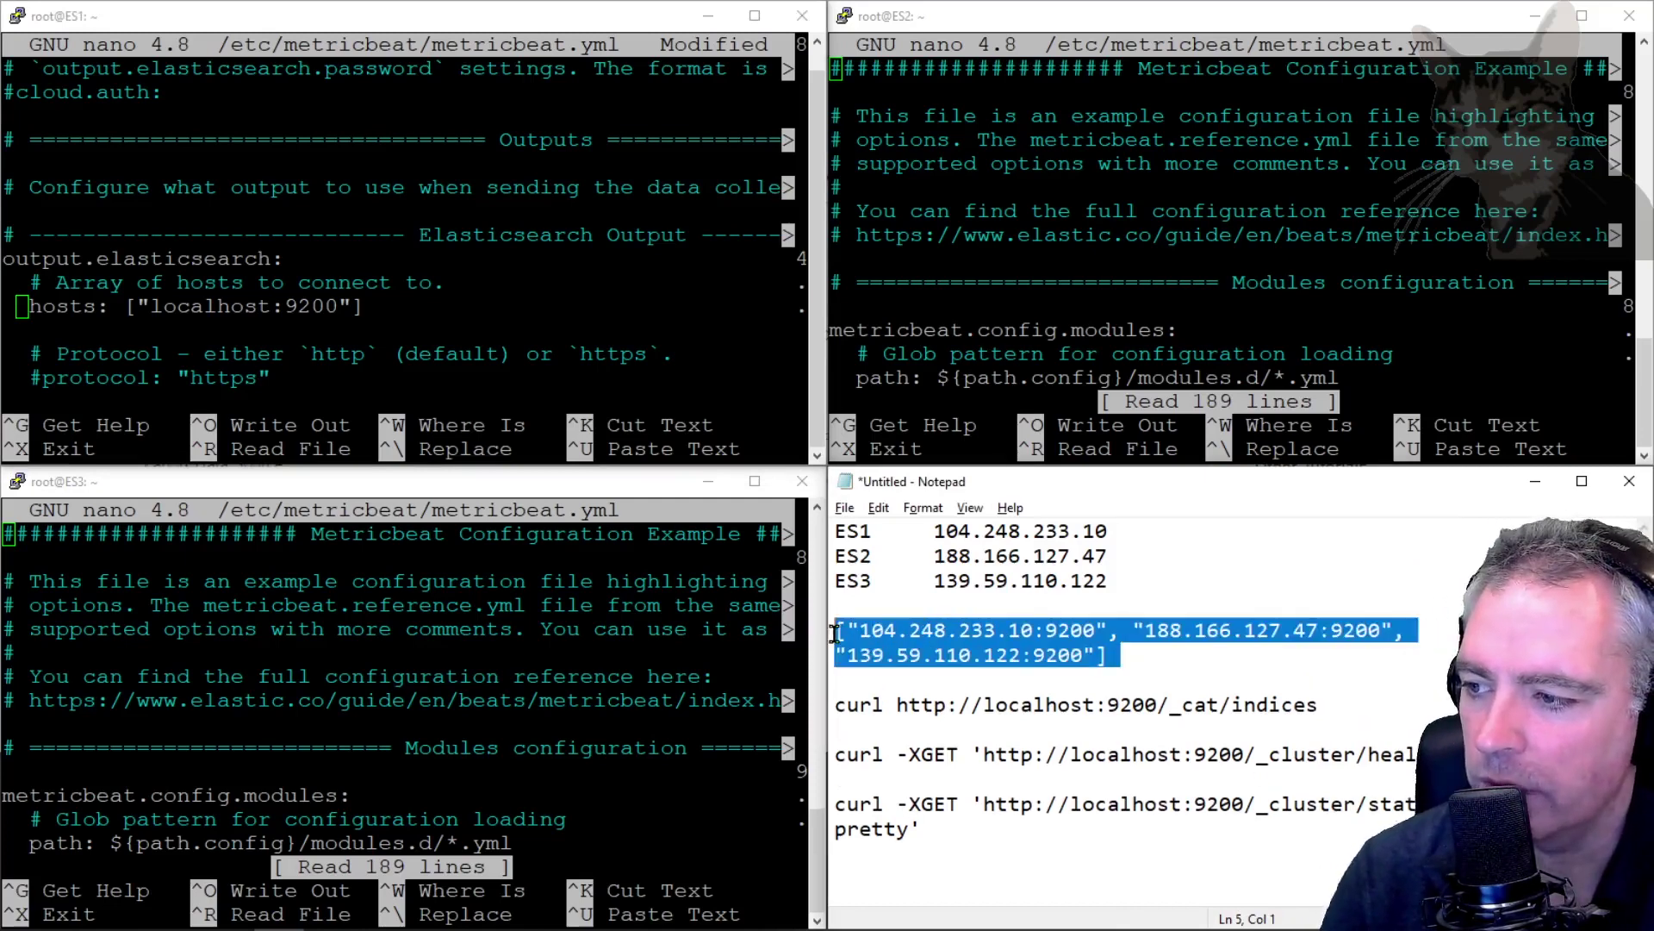
Replace localhost:9200 in ES1's hosts setting with the three-node :9200 list.
left_click(279, 306)
key("Right")
key("Right")
key("Right")
key("Right")
key("Right")
key("Right")
key("Right")
key("Right")
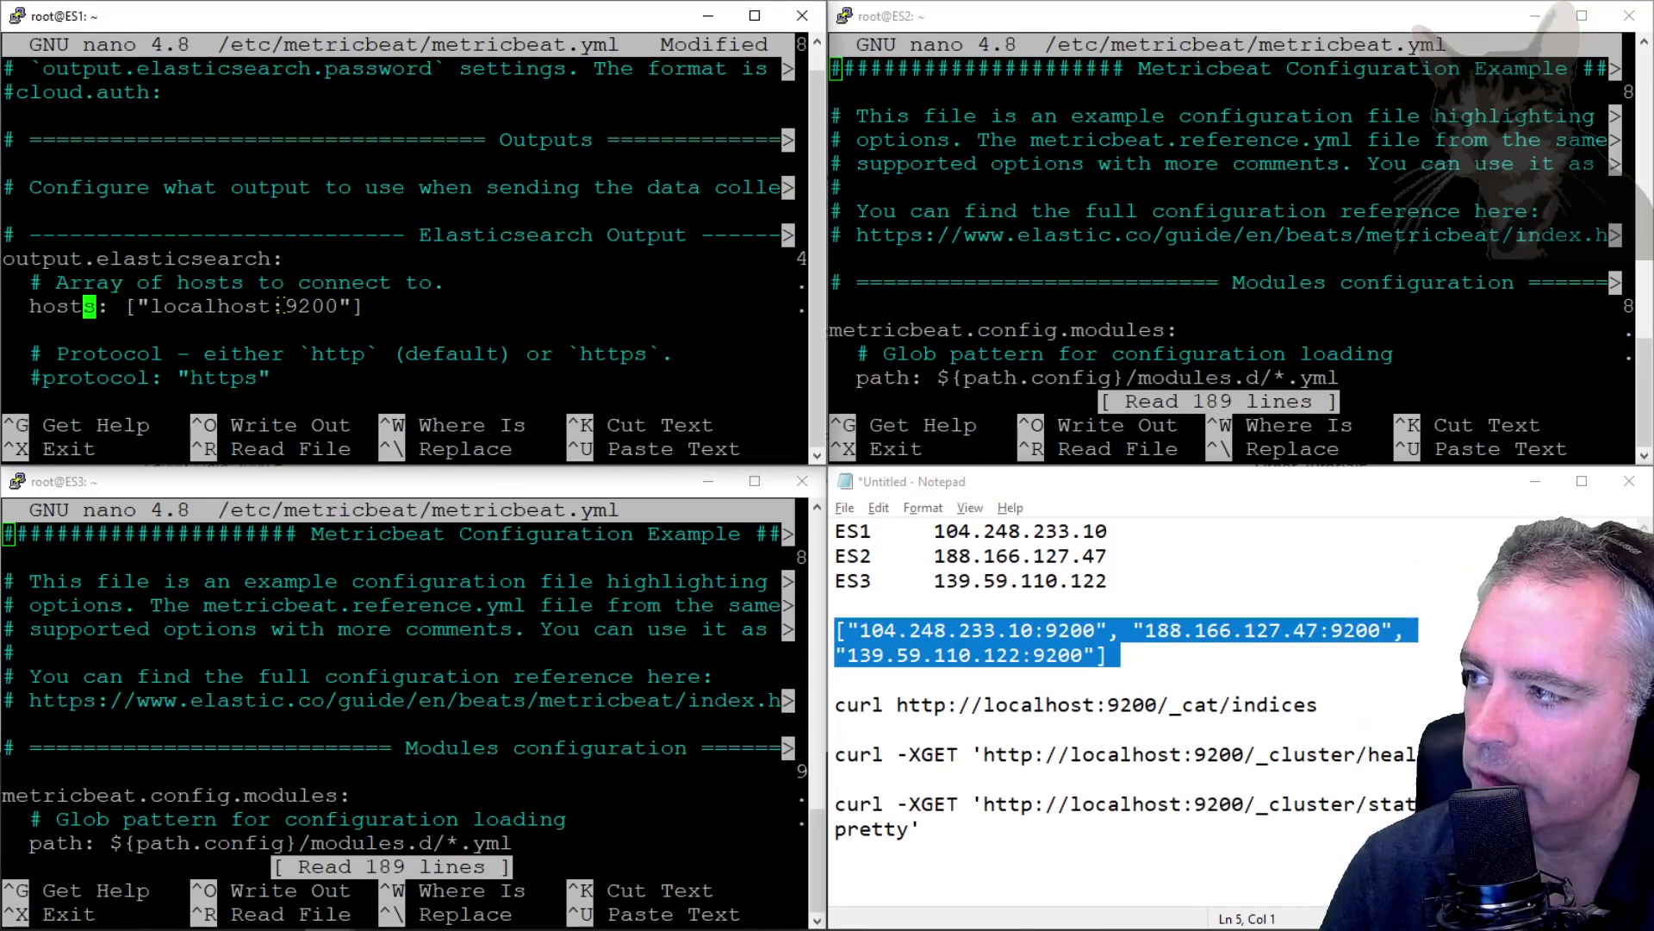
key("Delete")
key("Delete")
key("Delete")
key("Delete")
key("Delete")
key("Delete")
key("Delete")
key("Delete")
key("Delete")
key("Delete")
key("Delete")
key("Delete")
key("Delete")
key("Delete")
key("Delete")
key("Delete")
key("Delete")
key("Delete")
right_click(279, 306)
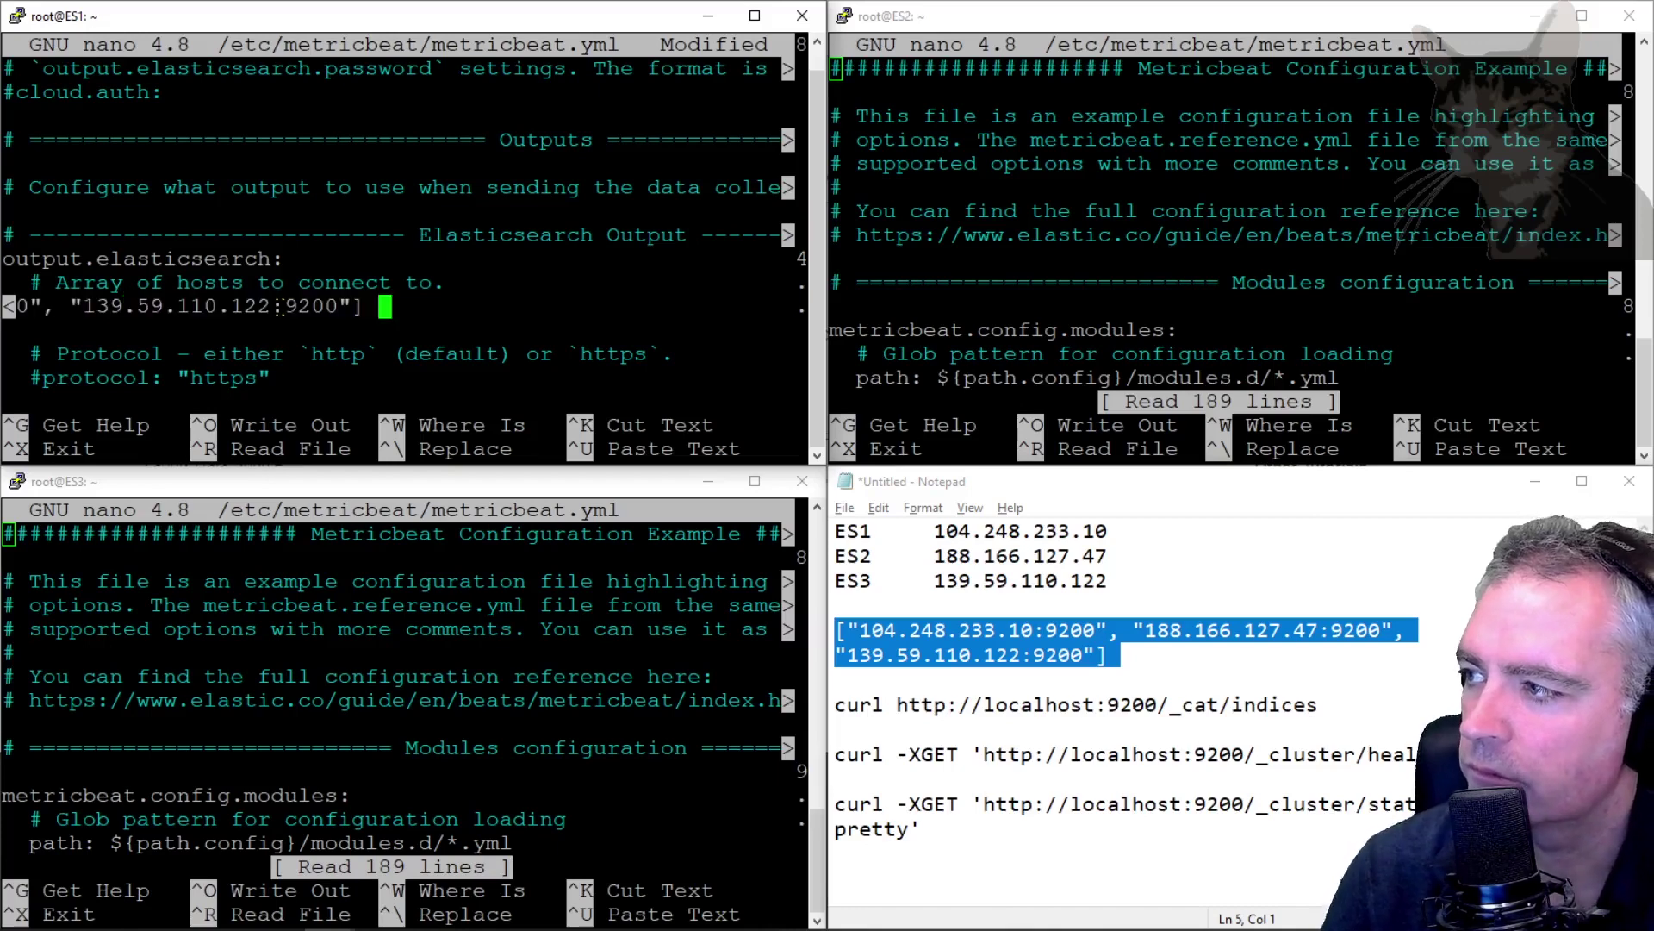
key("Home")
key("Right")
key("Right")
key("Right")
key("Right")
key("Right")
key("Right")
key("Right")
key("Right")
key("Right")
key("Right")
key("Right")
key("Right")
key("Right")
key("Right")
key("Right")
key("Right")
key("Right")
key("Right")
key("Right")
key("Right")
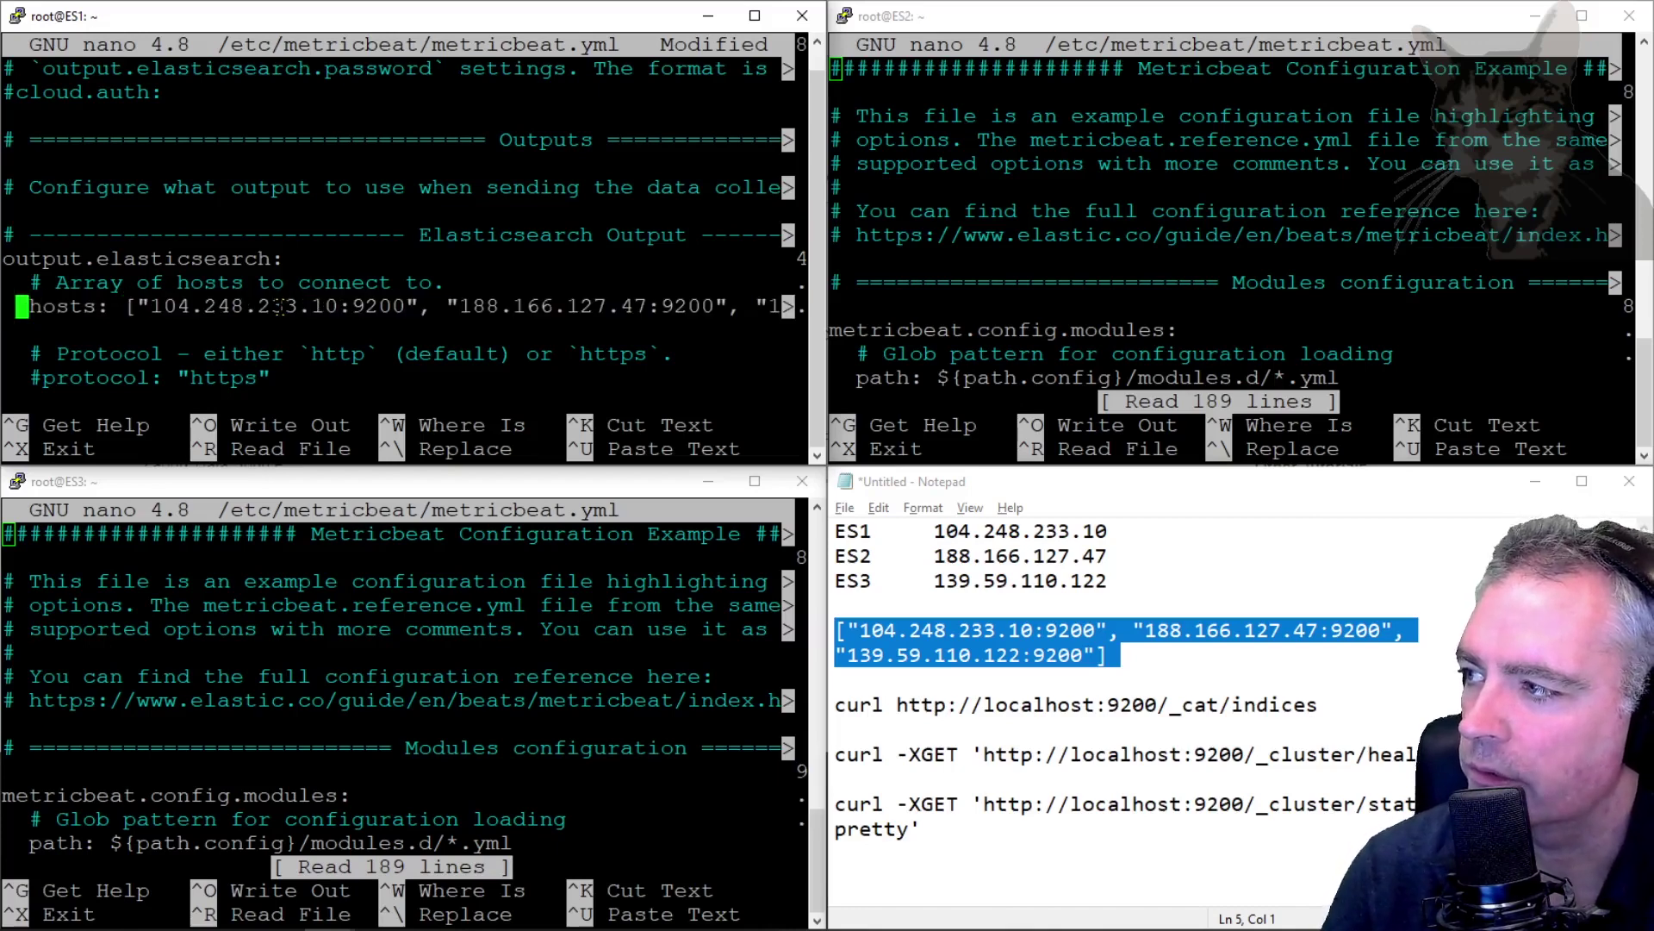
key("Right")
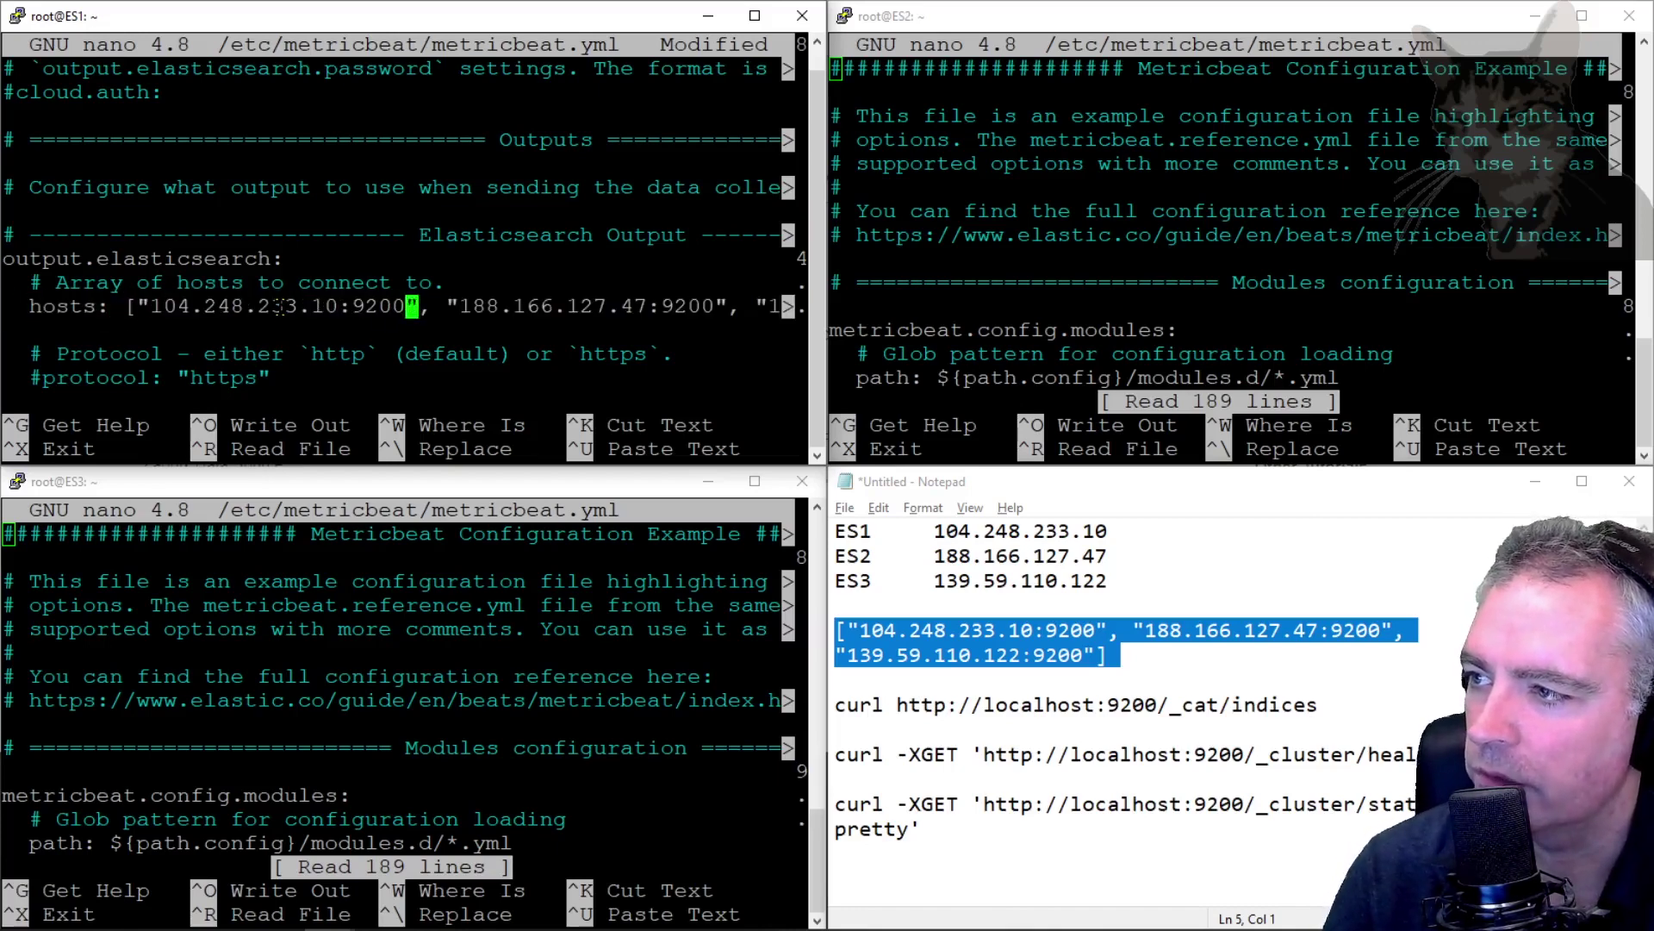
Comment out the add_docker_metadata and add_kubernetes_metadata processors with #.
key("Down")
key("Down")
key("Down")
key("Down")
key("Down")
key("Down")
key("Down")
key("Down")
key("Down")
key("Down")
key("Down")
key("Down")
key("Down")
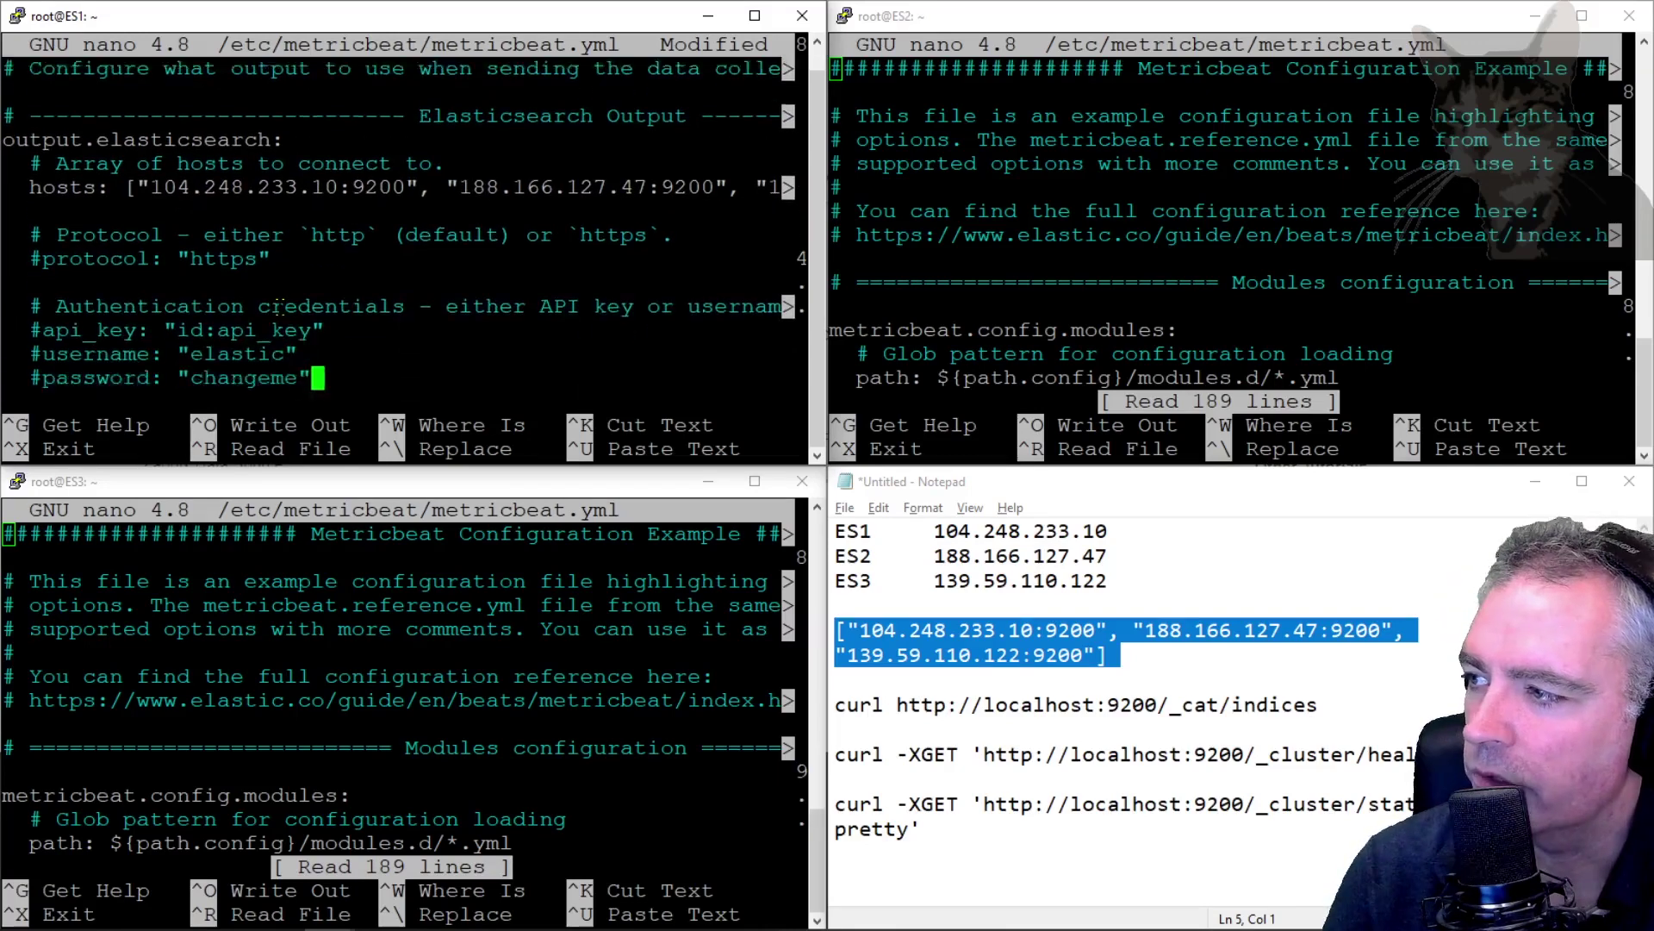
key("Down")
key("Down")
key("Down")
key("Down")
key("Down")
key("Down")
key("Down")
key("Down")
key("Down")
key("Down")
key("Down")
key("Down")
key("Down")
key("Down")
key("Down")
key("Down")
key("Down")
key("Down")
key("Down")
key("Down")
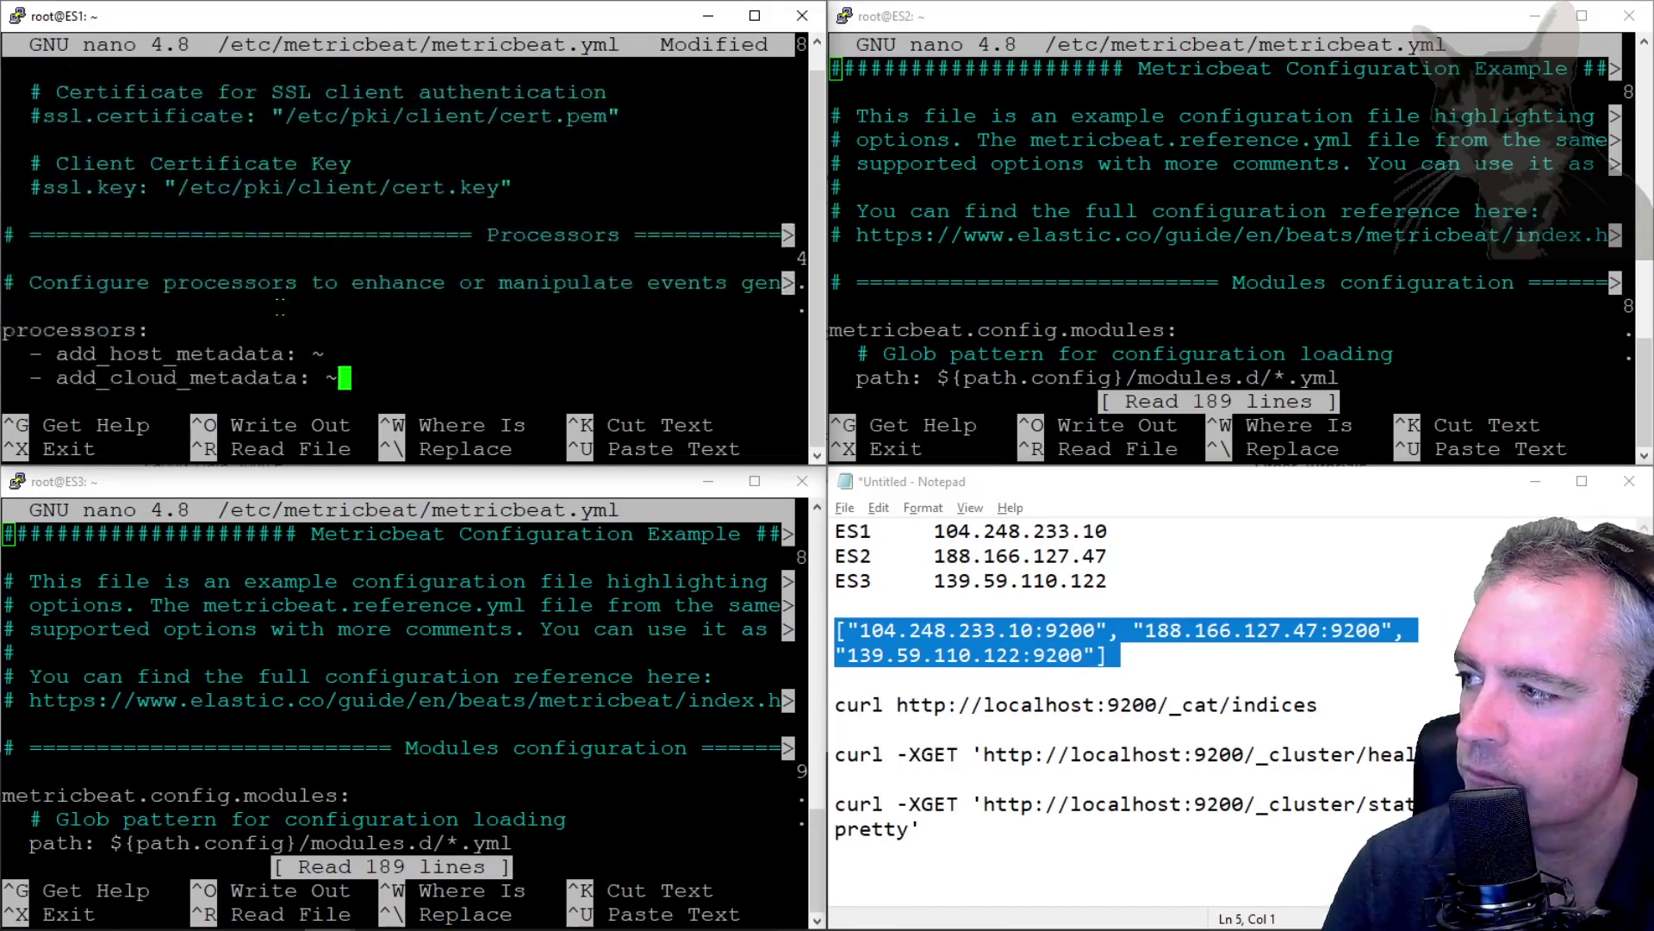
key("Up")
key("Up")
key("Up")
key("Up")
key("Up")
key("Up")
key("Down")
key("Down")
key("Down")
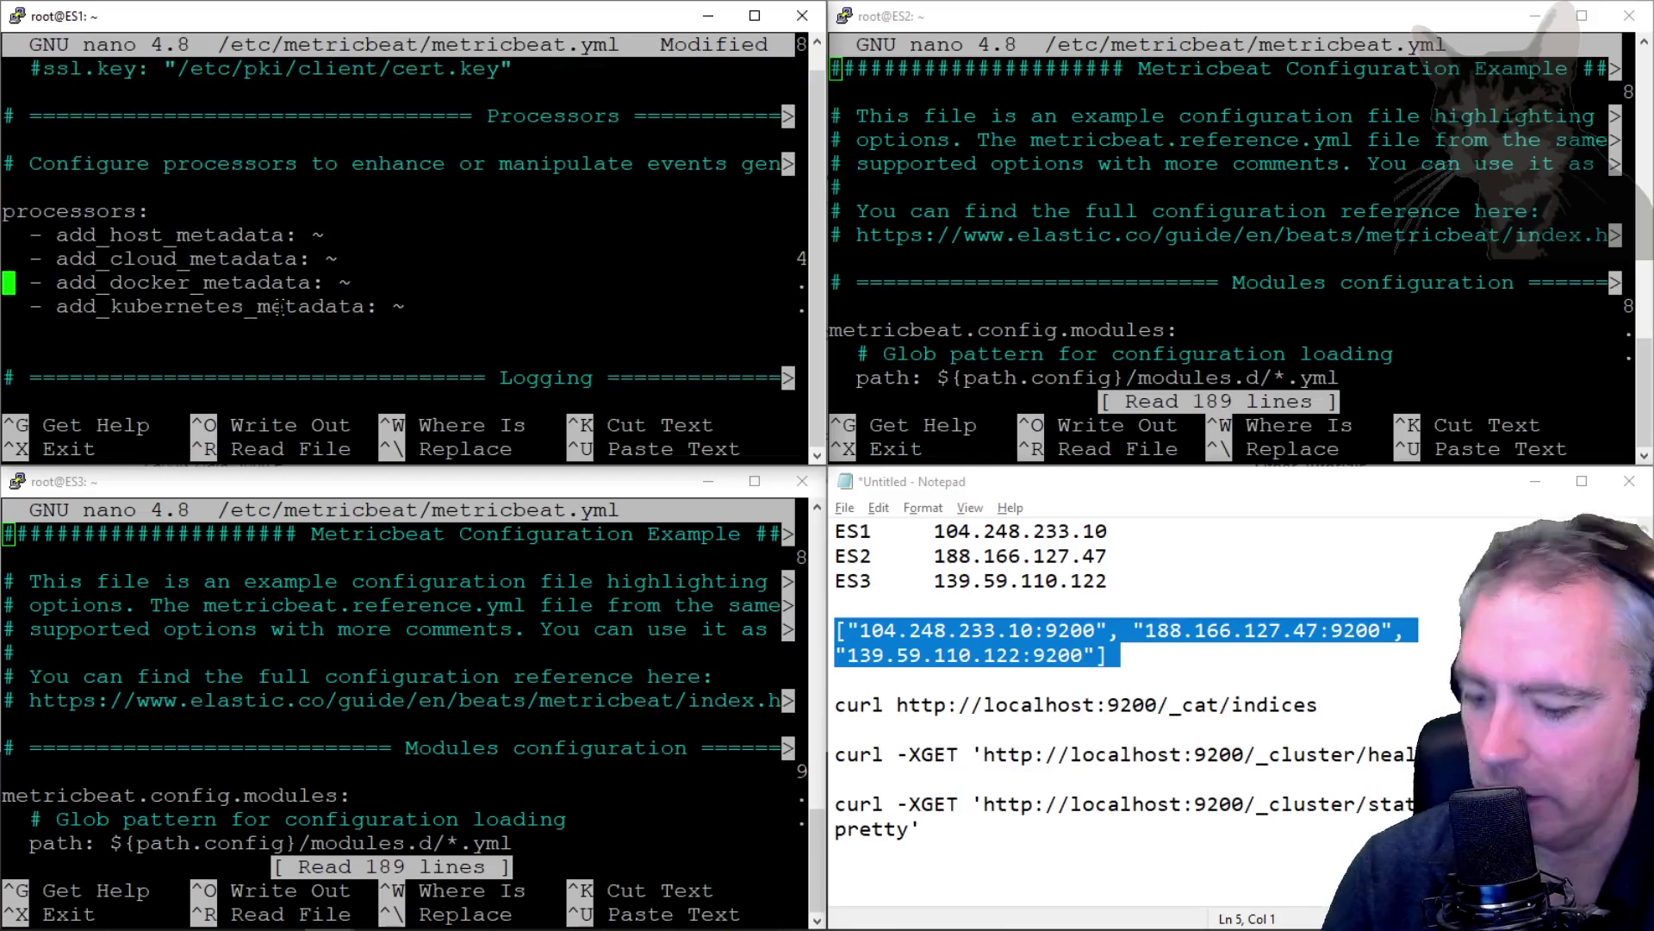
type("#")
key("Down")
key("Left")
type("#")
key("Down")
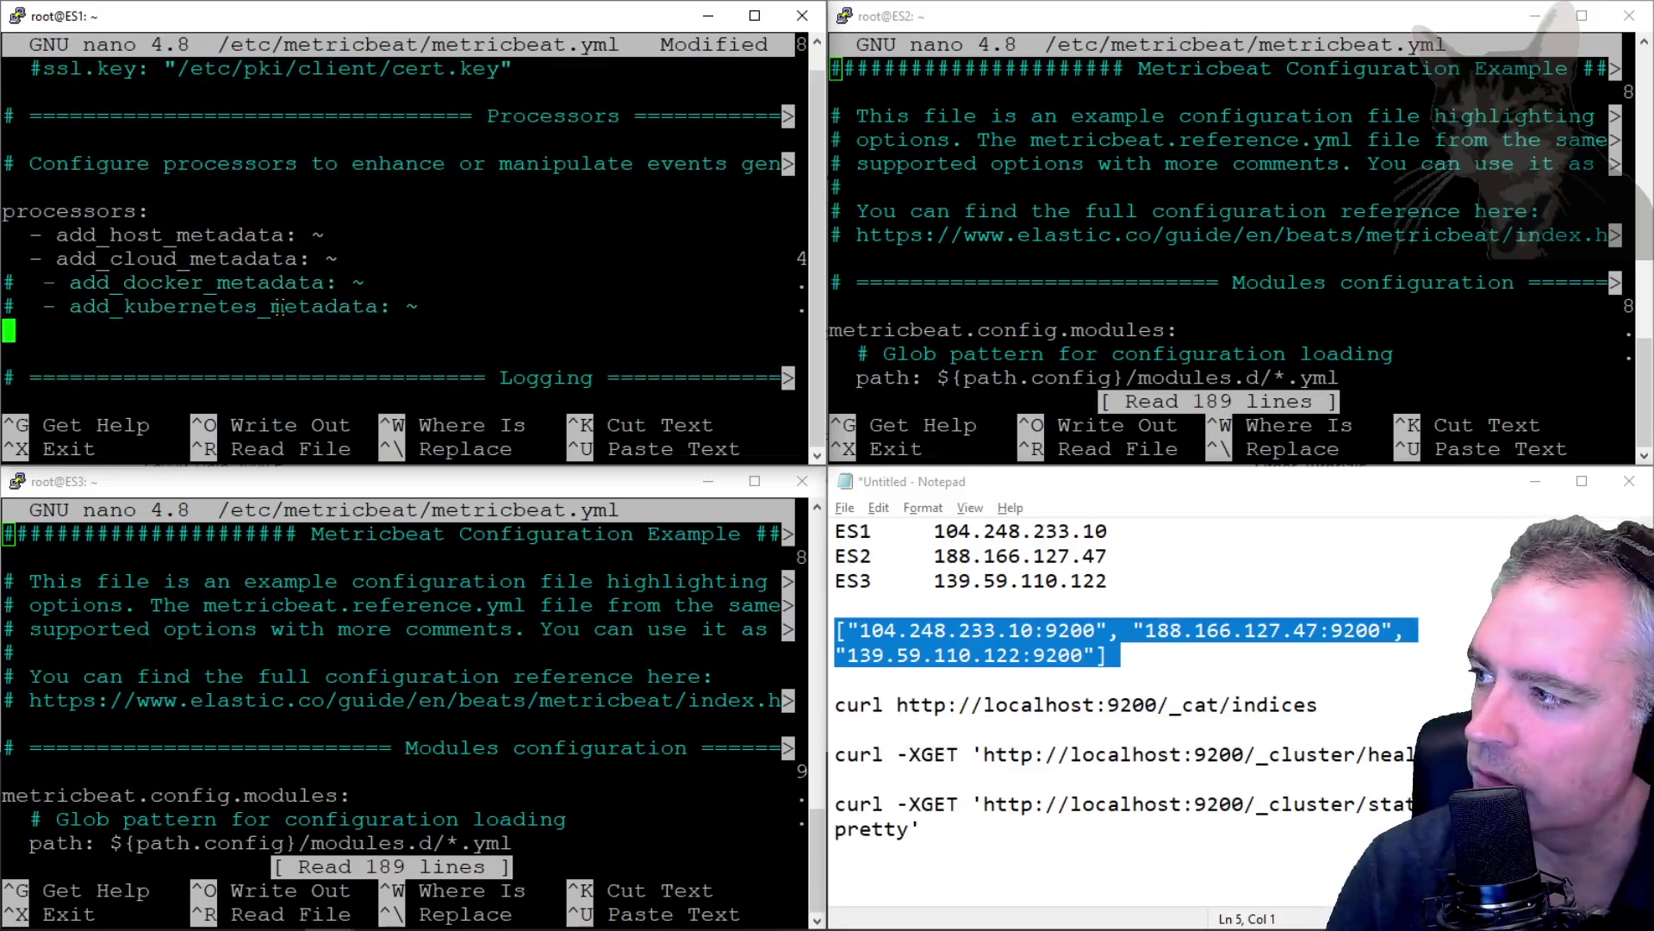
key("Down")
key("Down")
key("Down")
key("Down")
key("Down")
key("Down")
key("Down")
key("Down")
key("Down")
key("Down")
key("Down")
key("Down")
key("Down")
key("Down")
key("Down")
key("Down")
key("Down")
key("Down")
key("Down")
key("Down")
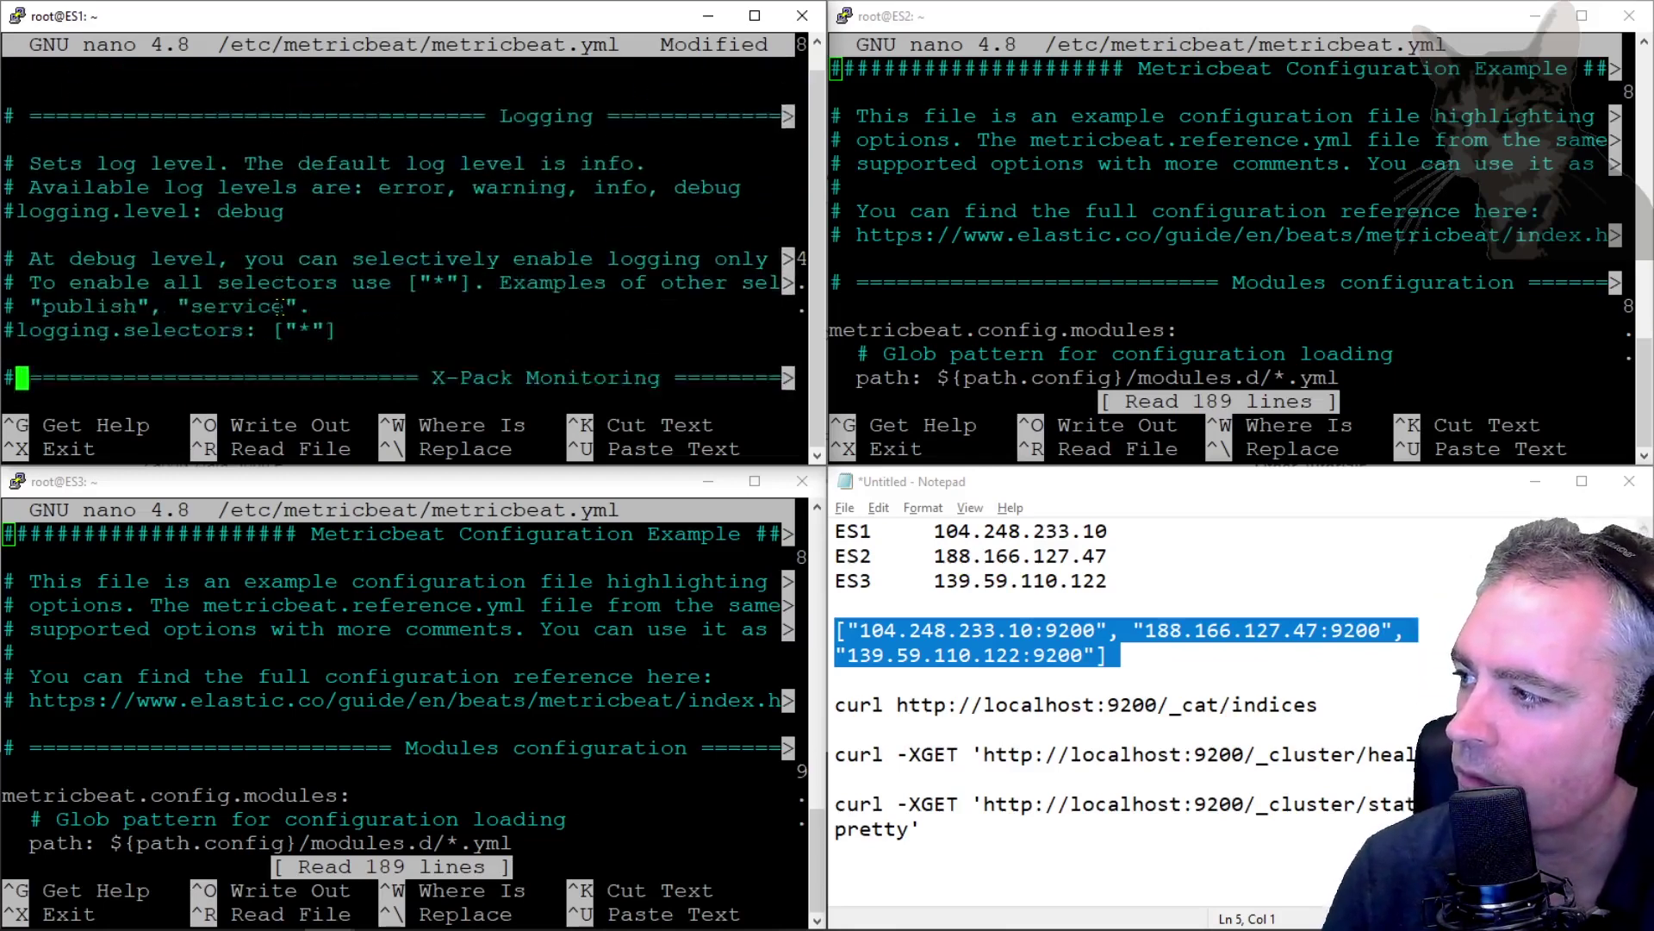
key("Down")
key("Down")
key("Down")
key("Down")
key("Down")
key("Down")
key("Down")
key("Down")
key("Down")
key("Down")
key("Down")
key("Down")
key("Down")
key("Down")
key("Down")
key("Down")
key("Down")
key("Down")
key("Down")
key("Down")
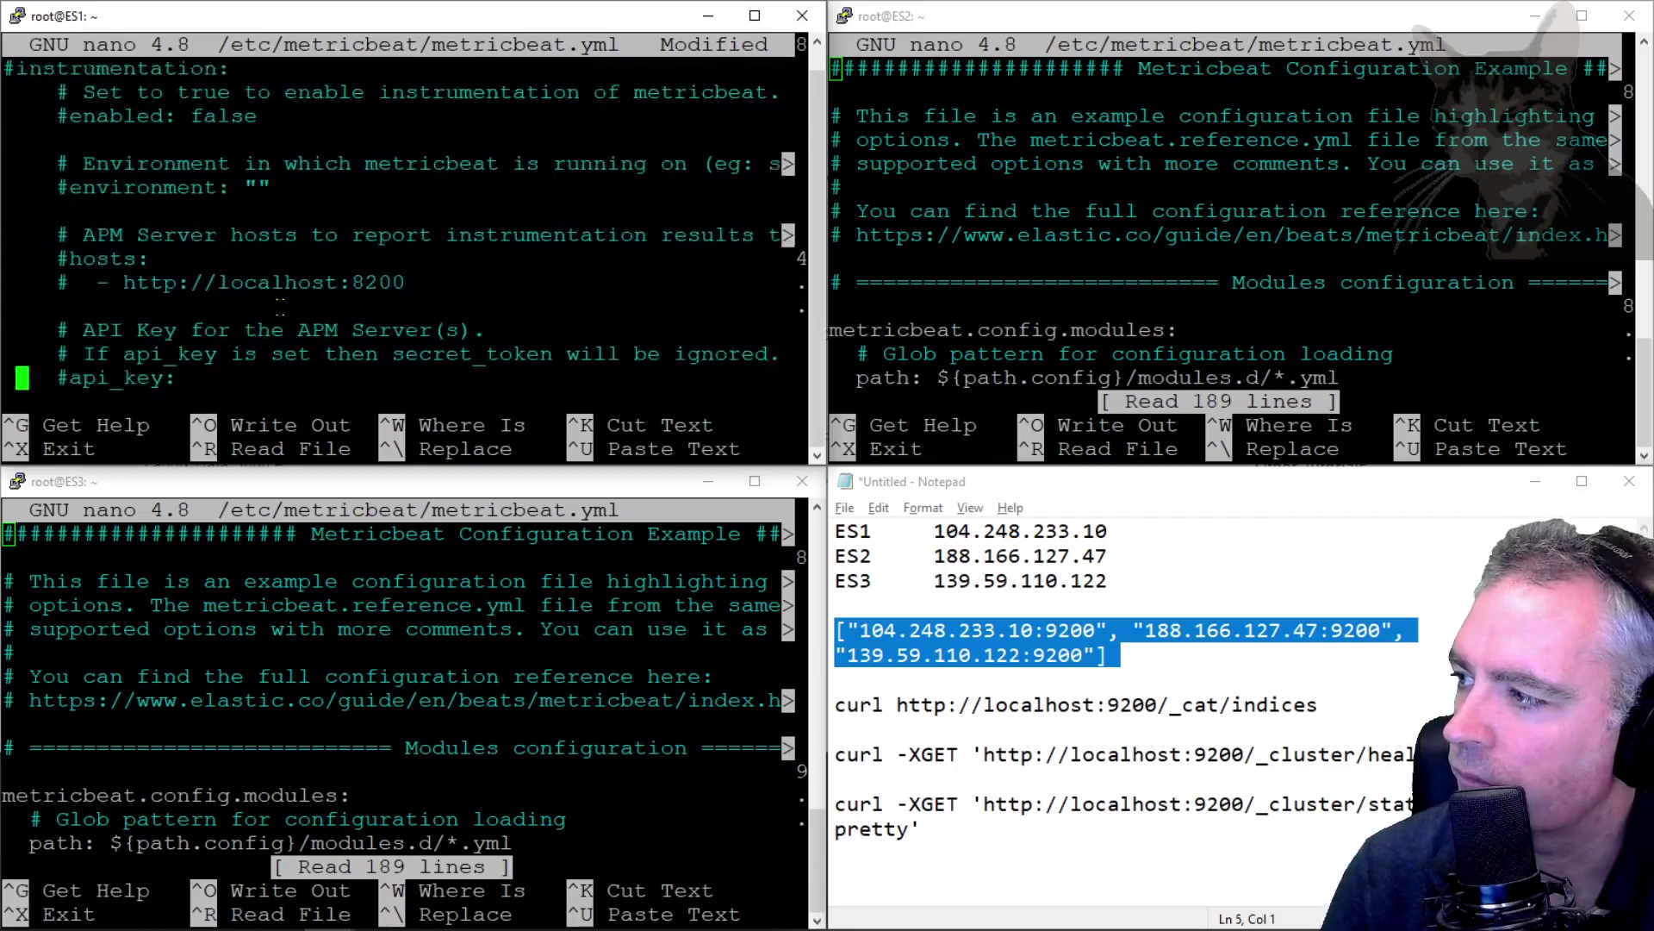
Save metricbeat.yml under the same name and exit nano.
key("ctrl+x")
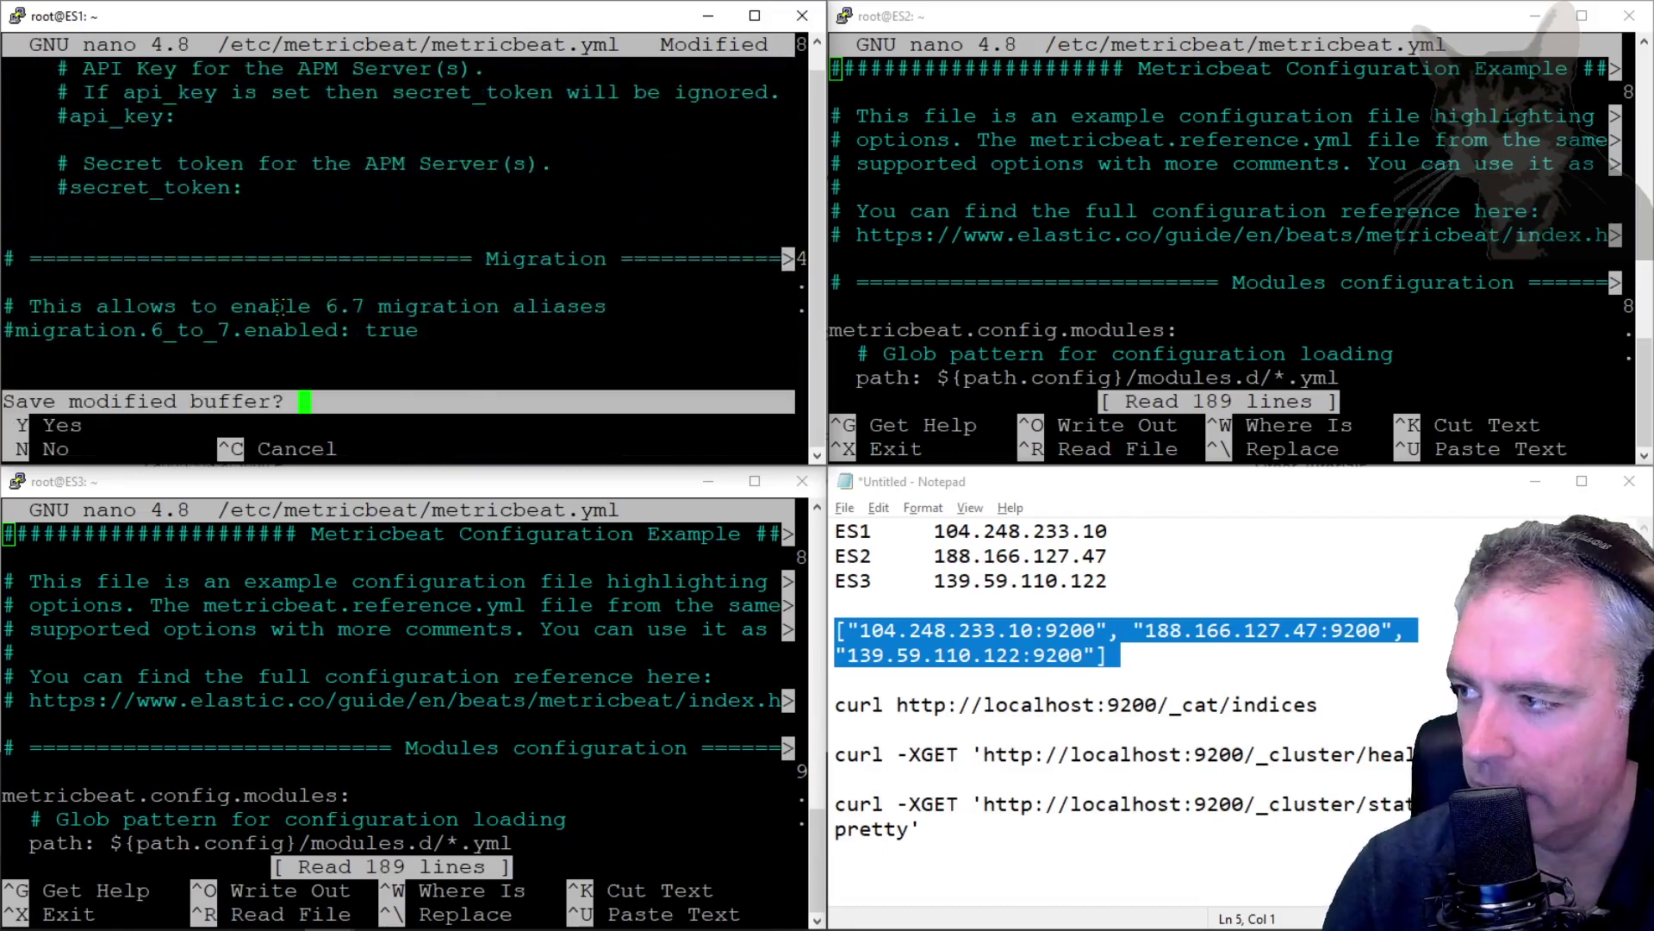
key("y")
key("Return")
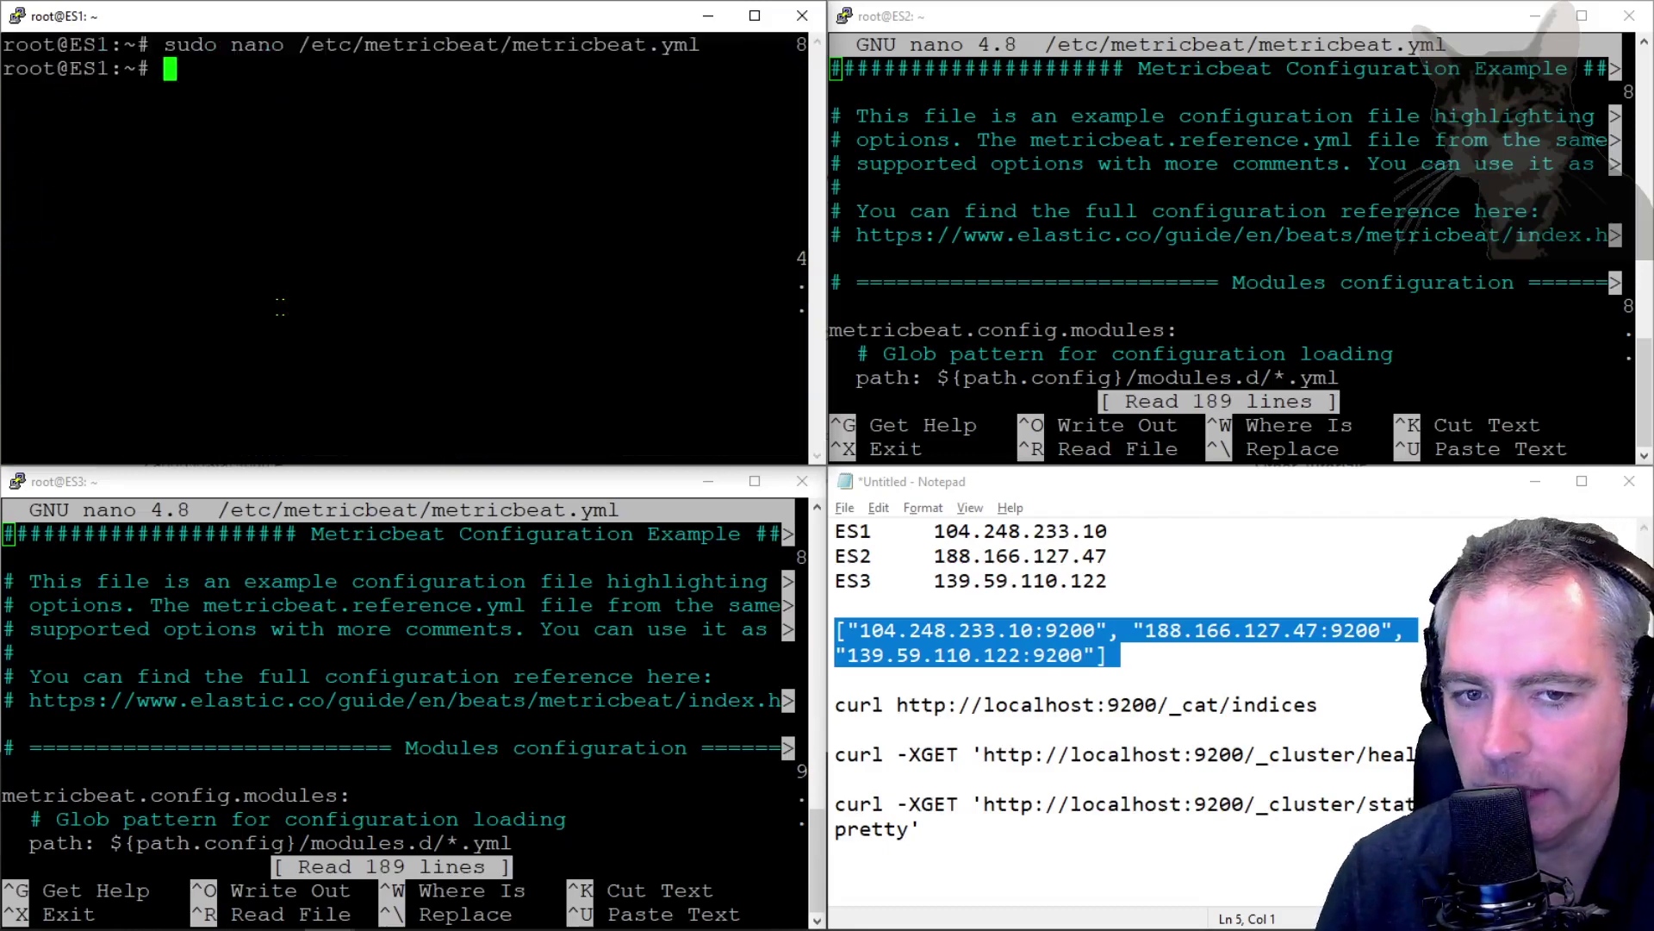
On ES2, comment out setup.kibana and remove the old localhost hosts value.
left_click(1212, 406)
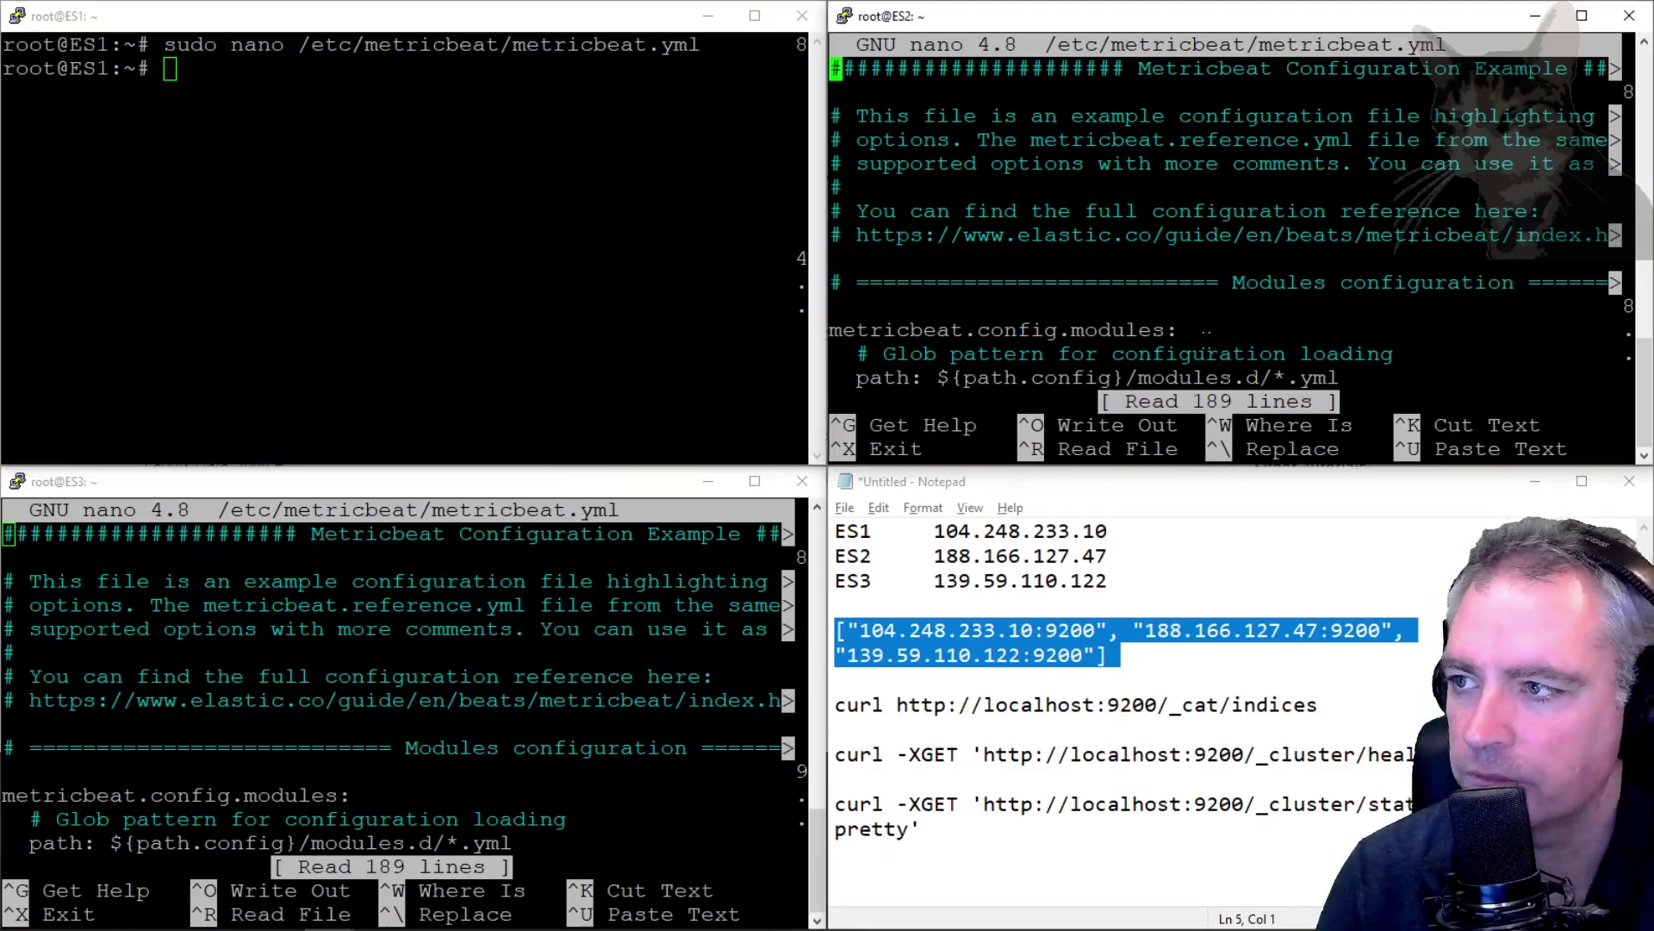
scroll(1210, 379, "down", 20)
key("Down")
key("Down")
key("Down")
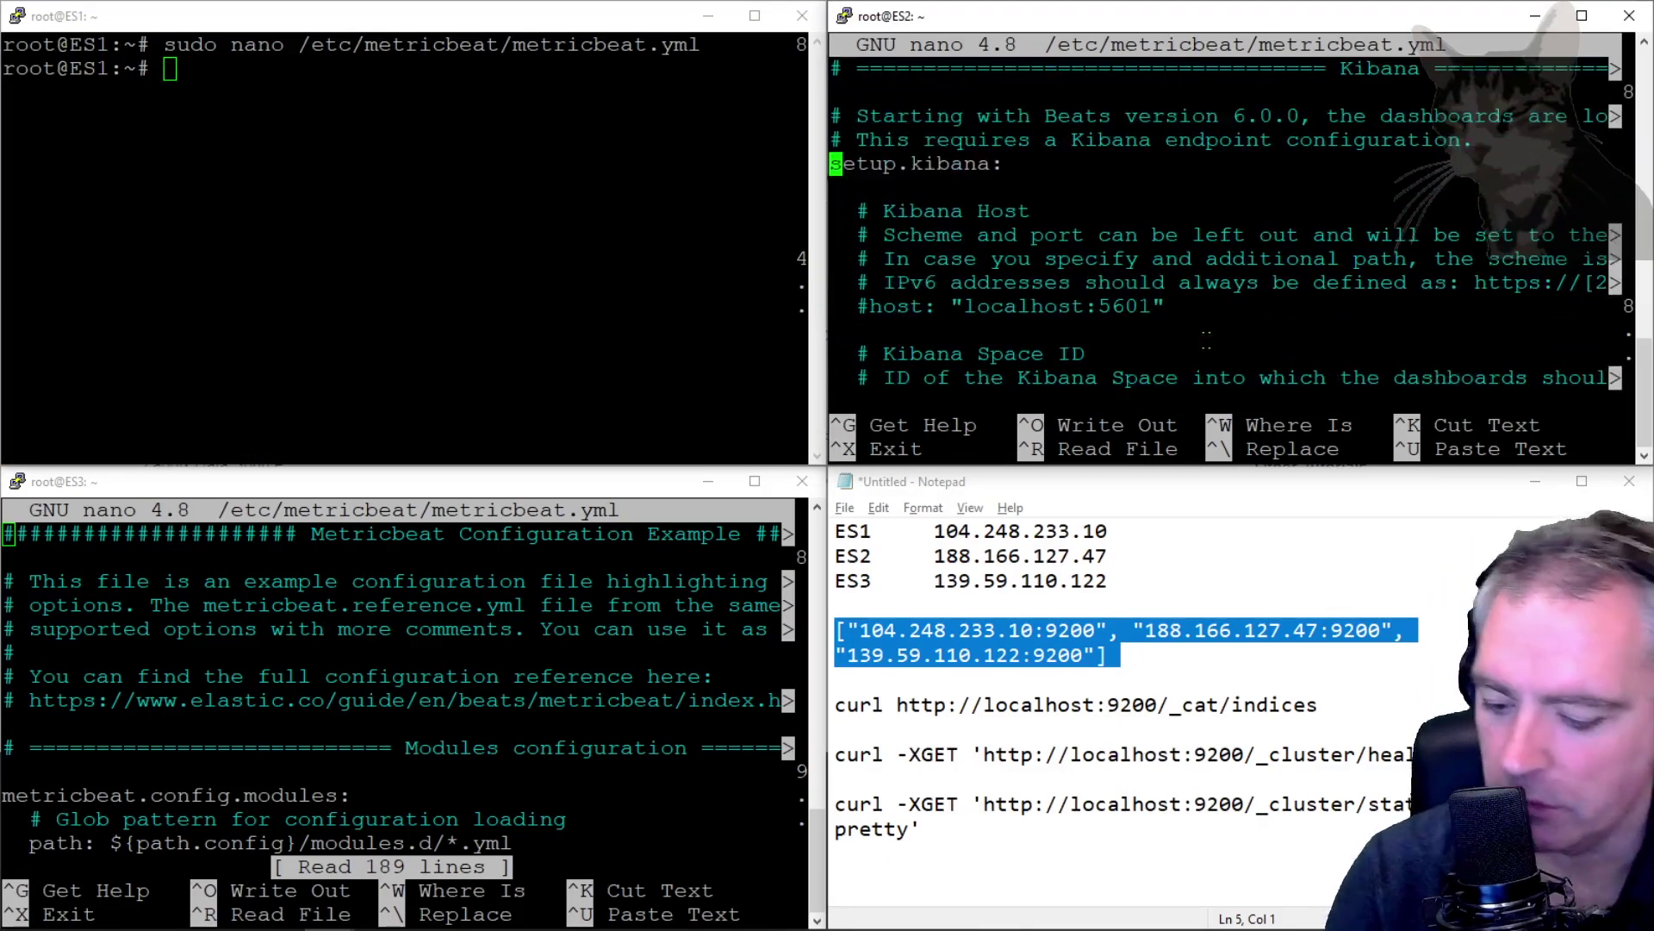
type("#")
scroll(1206, 339, "down", 10)
scroll(1227, 222, "up", 3)
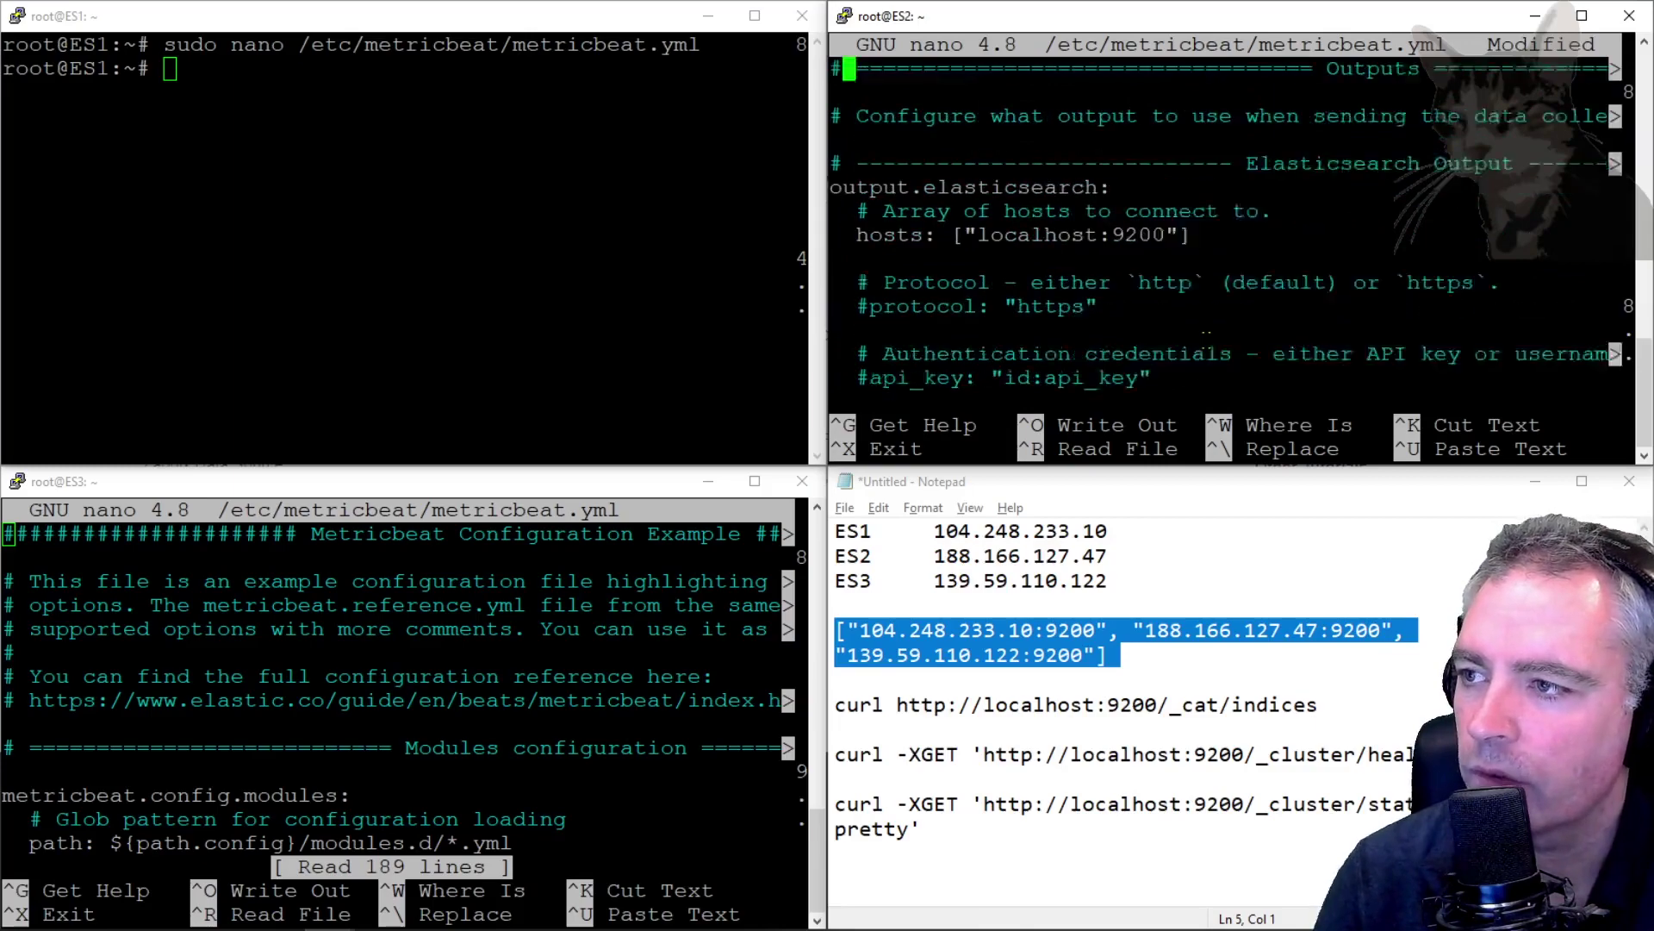
key("Down")
key("Down")
key("Down")
key("Down")
key("Down")
key("Right")
key("Right")
key("Right")
key("Right")
key("Right")
key("Right")
key("Right")
key("Right")
key("Delete")
key("Delete")
key("Delete")
key("Delete")
key("Delete")
key("Delete")
key("Delete")
key("Delete")
key("Delete")
key("Delete")
key("Delete")
key("Delete")
key("Delete")
key("Delete")
key("Delete")
key("Delete")
key("Delete")
key("Delete")
scroll(1215, 323, "down", 15)
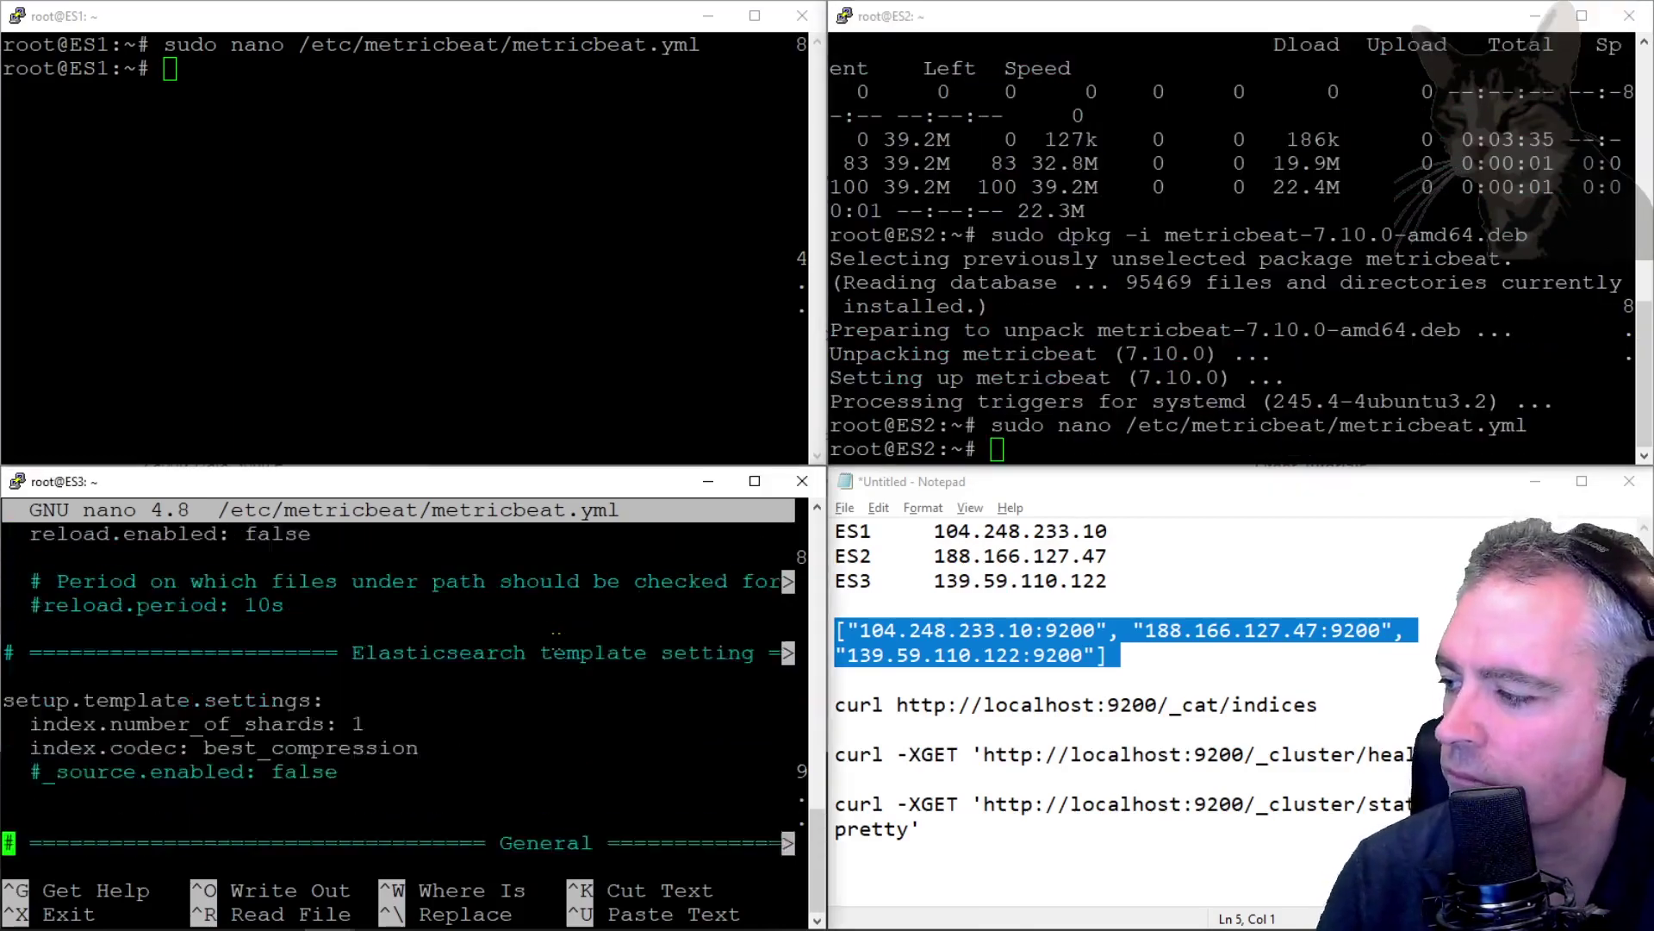
scroll(555, 642, "down", 10)
On ES3, comment out setup.kibana, paste the three-node hosts list, and comment the docker/kubernetes metadata.
key("Down")
key("Down")
key("Down")
type("#")
scroll(556, 642, "down", 10)
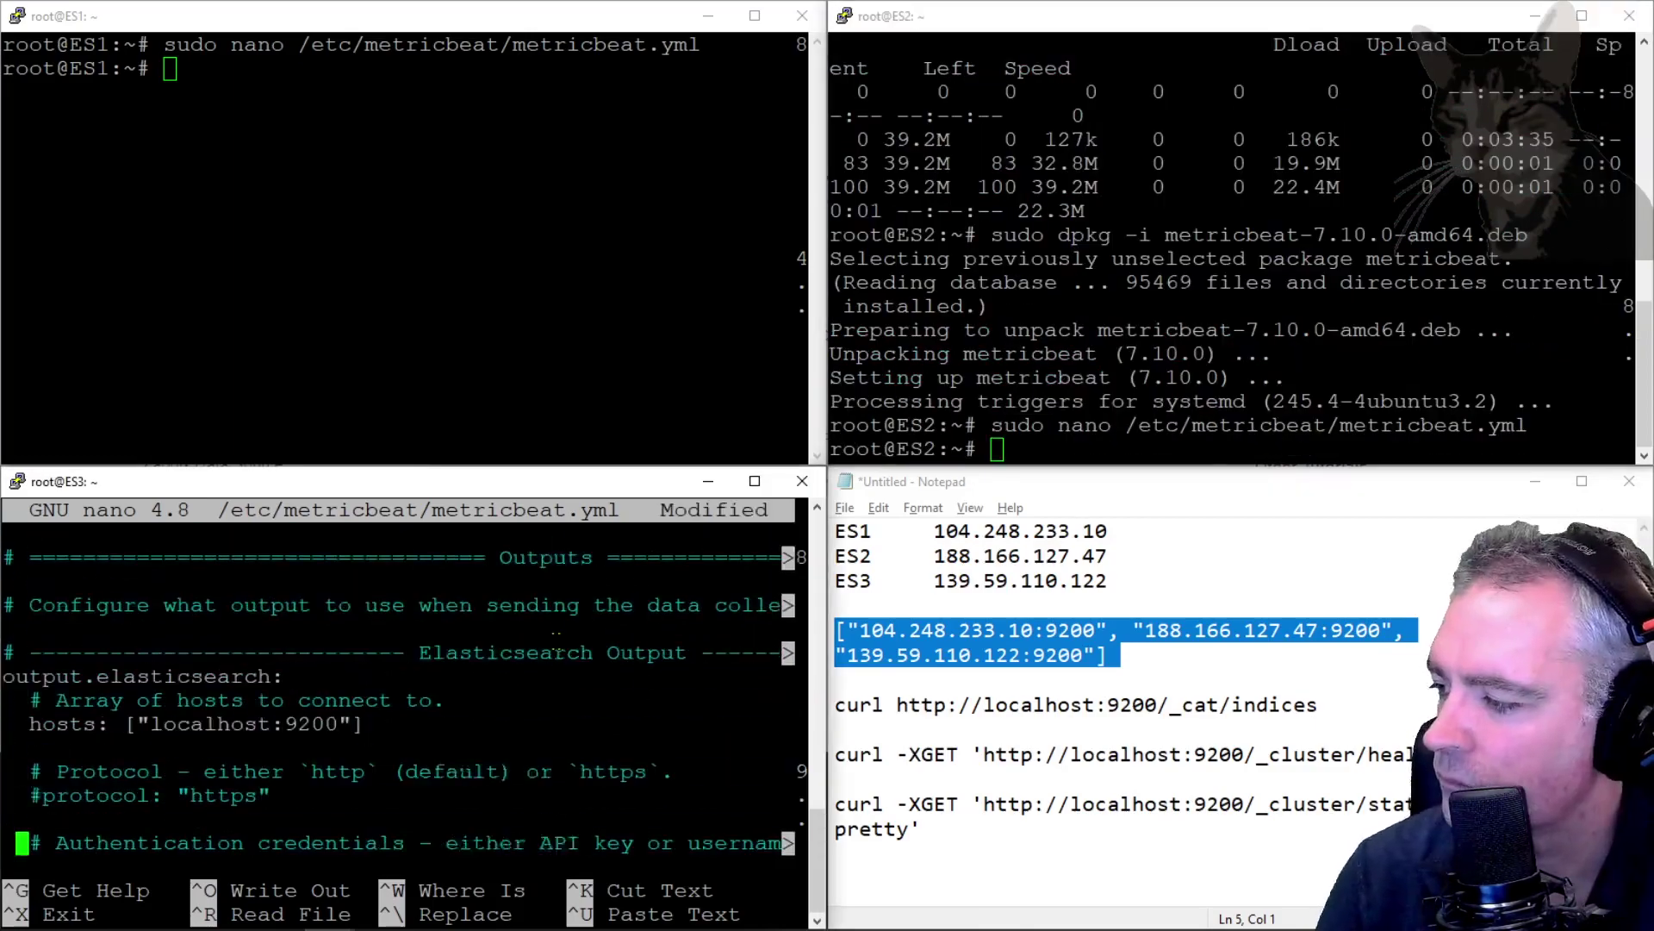
key("Down")
key("Down")
key("Down")
key("Down")
key("Down")
key("Right")
key("Right")
key("Right")
key("Right")
key("Right")
key("Right")
key("Right")
key("Right")
key("Delete")
key("Delete")
key("Delete")
key("Delete")
key("Delete")
key("Delete")
key("Delete")
key("Delete")
key("Delete")
key("Delete")
key("Delete")
key("Delete")
key("Delete")
key("Delete")
key("Delete")
key("Delete")
key("Delete")
key("Delete")
right_click(517, 677)
scroll(508, 680, "down", 15)
scroll(509, 680, "up", 1)
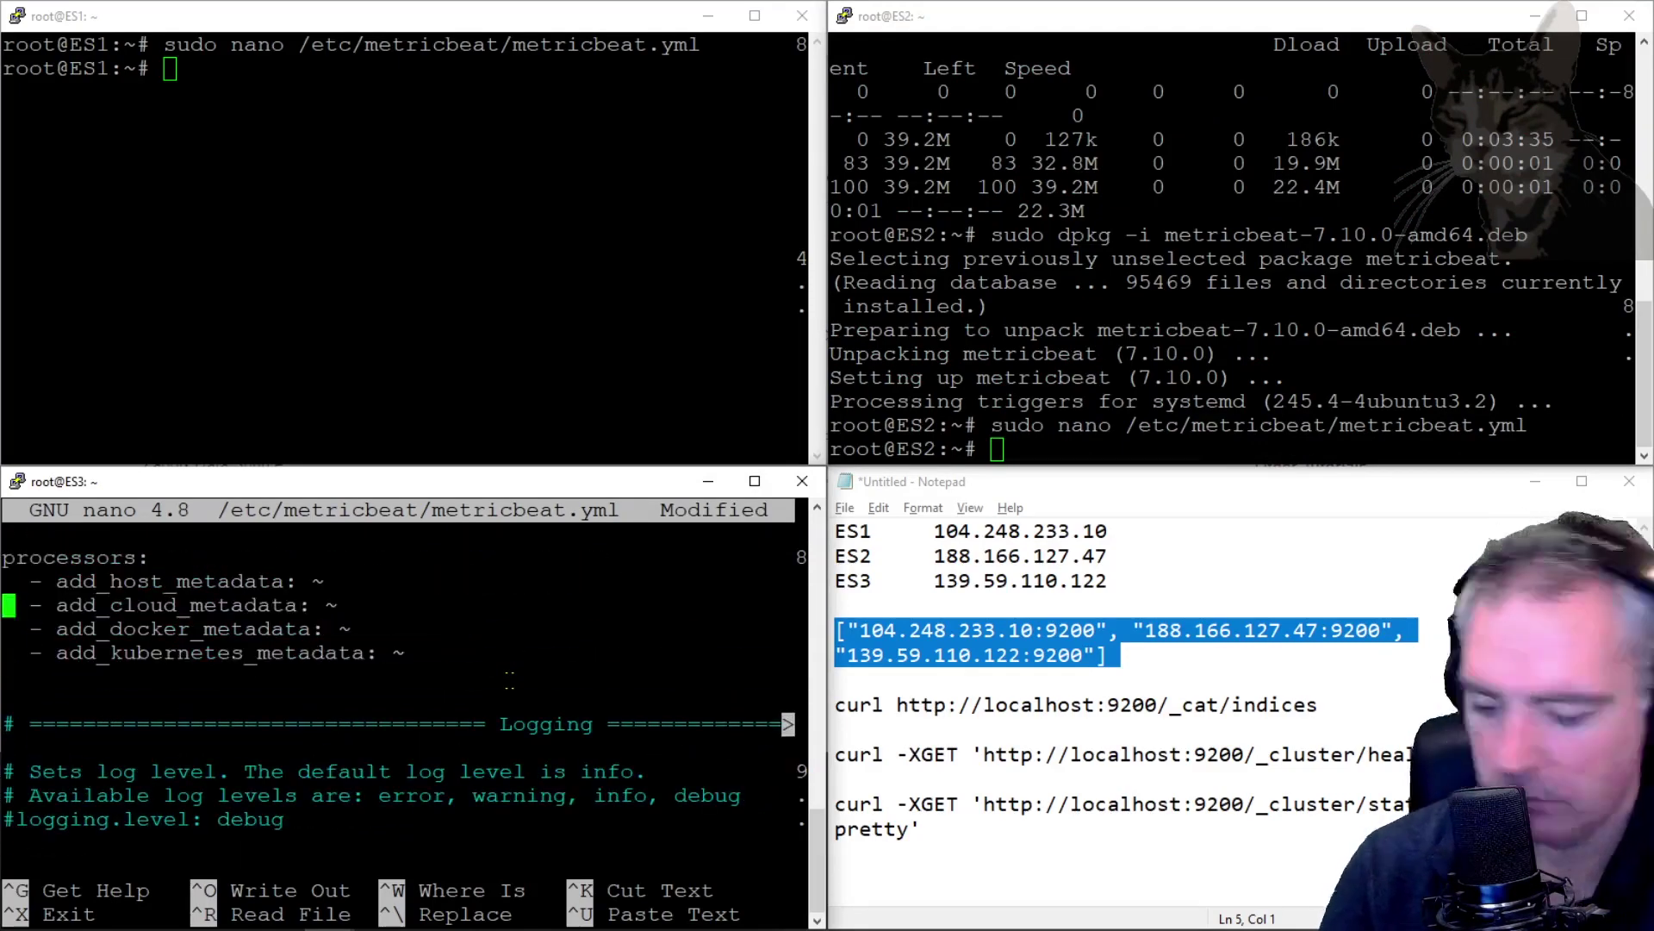
key("Down")
key("Home")
type("#")
key("Down")
key("Left")
type("#")
Save metricbeat.yml under its existing name and exit nano.
key("ctrl+x")
key("y")
key("Return")
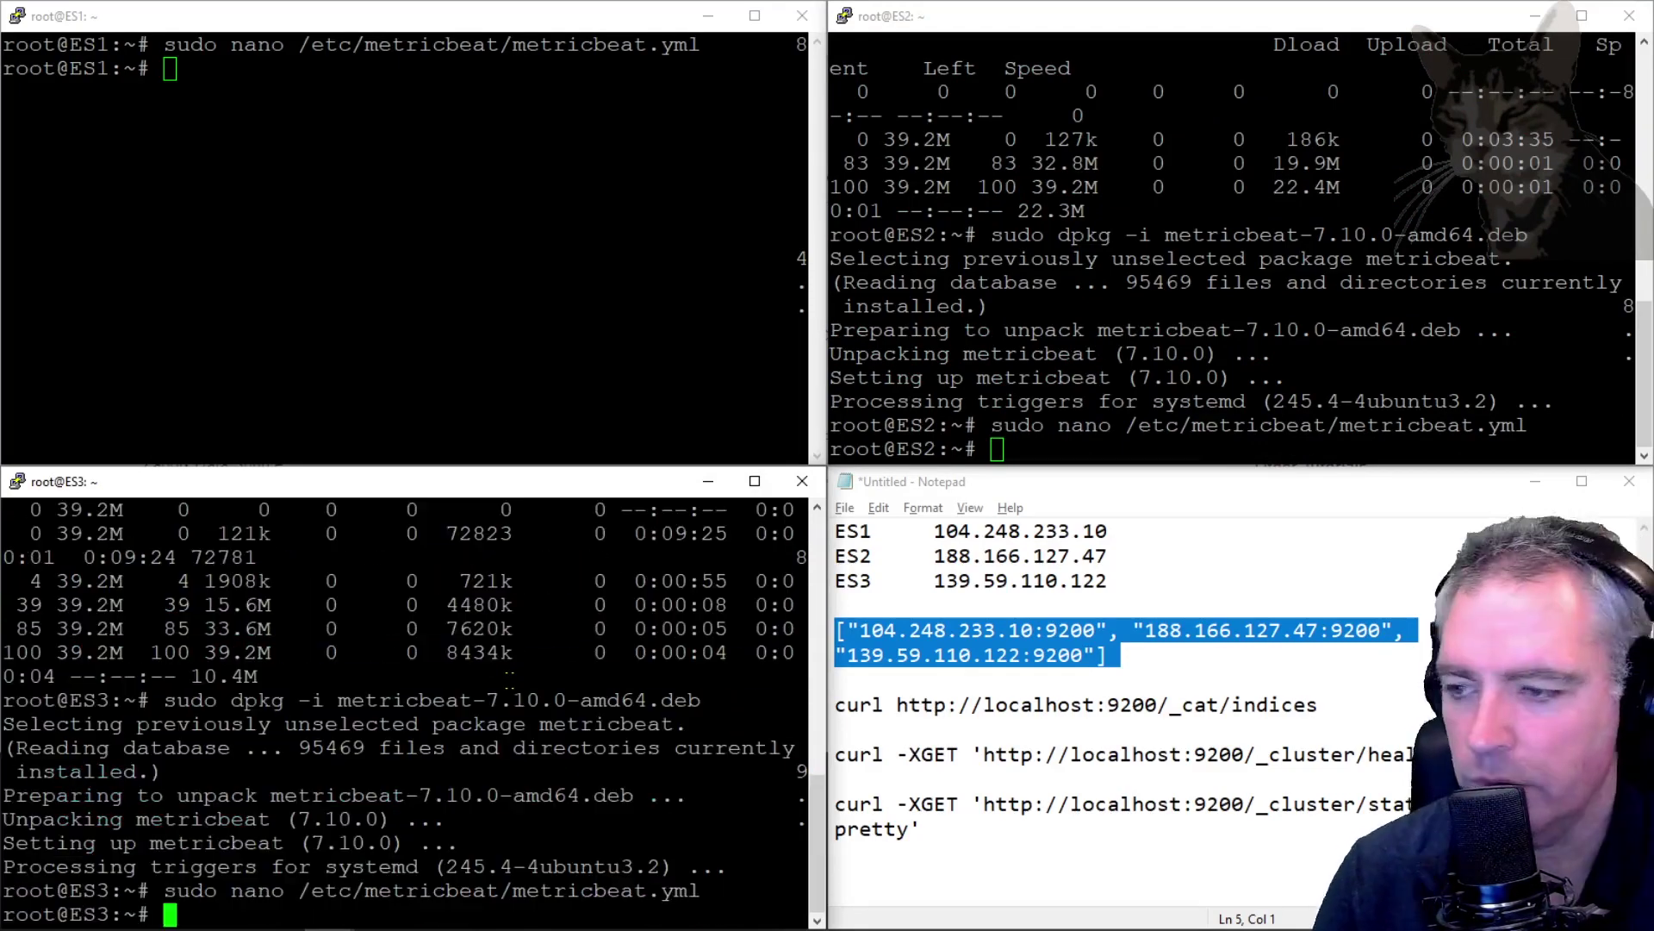
left_click(494, 367)
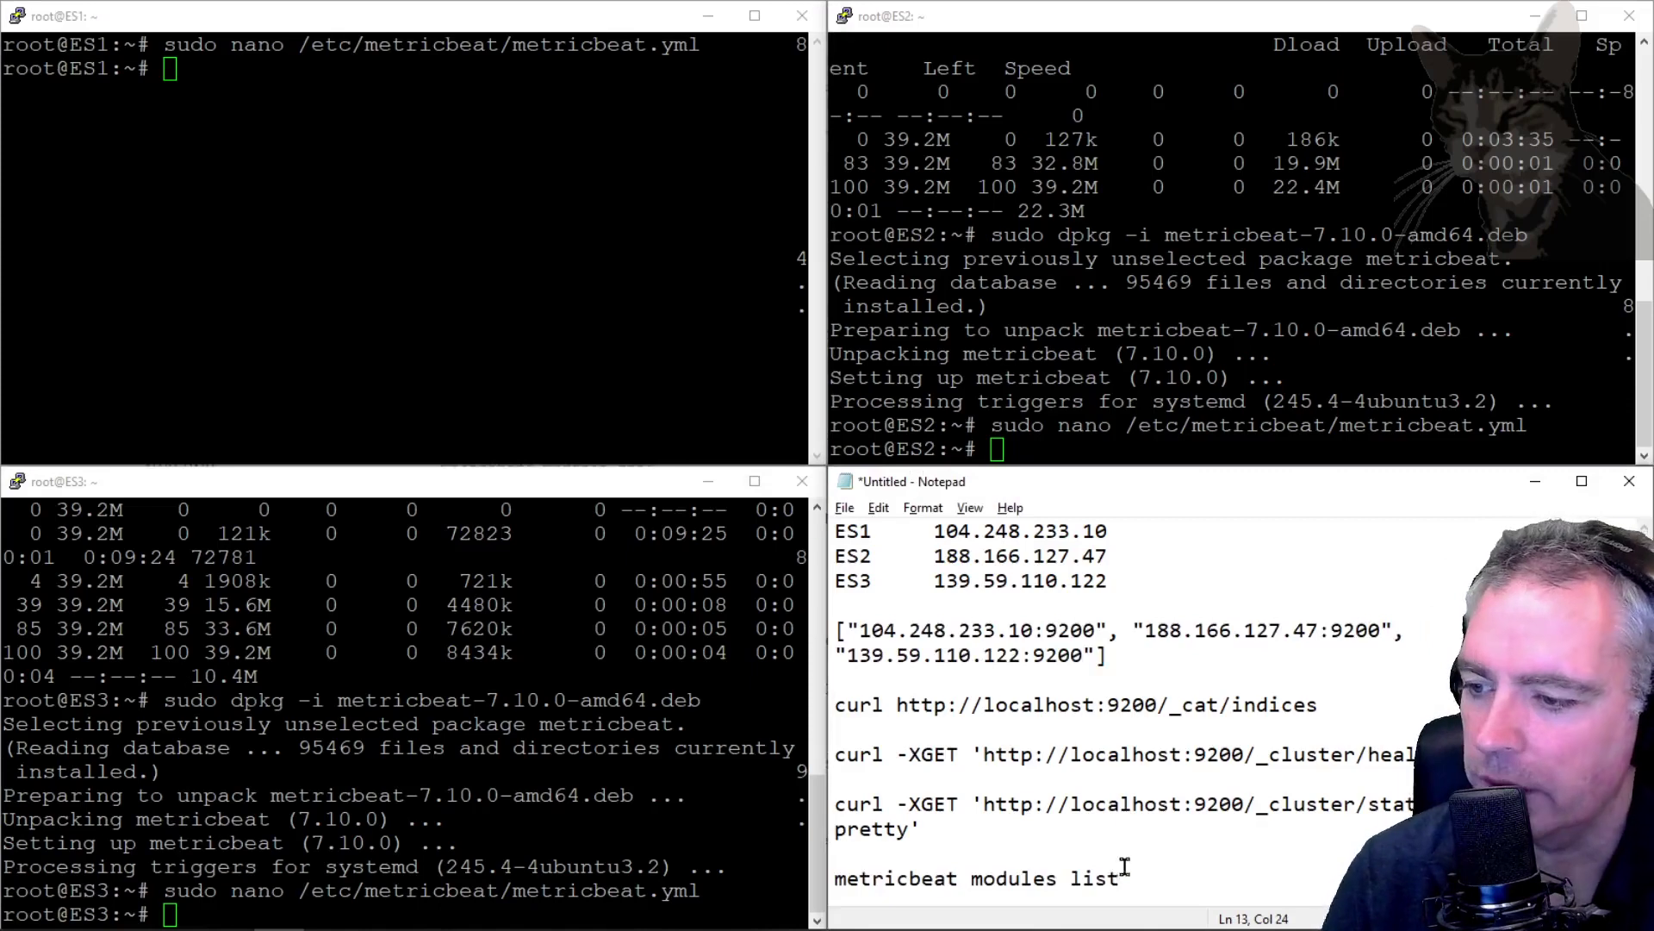
Run 'metricbeat modules list' on ES1 from /etc/metricbeat/.
left_click_drag(1125, 867, 932, 874)
left_click(556, 311)
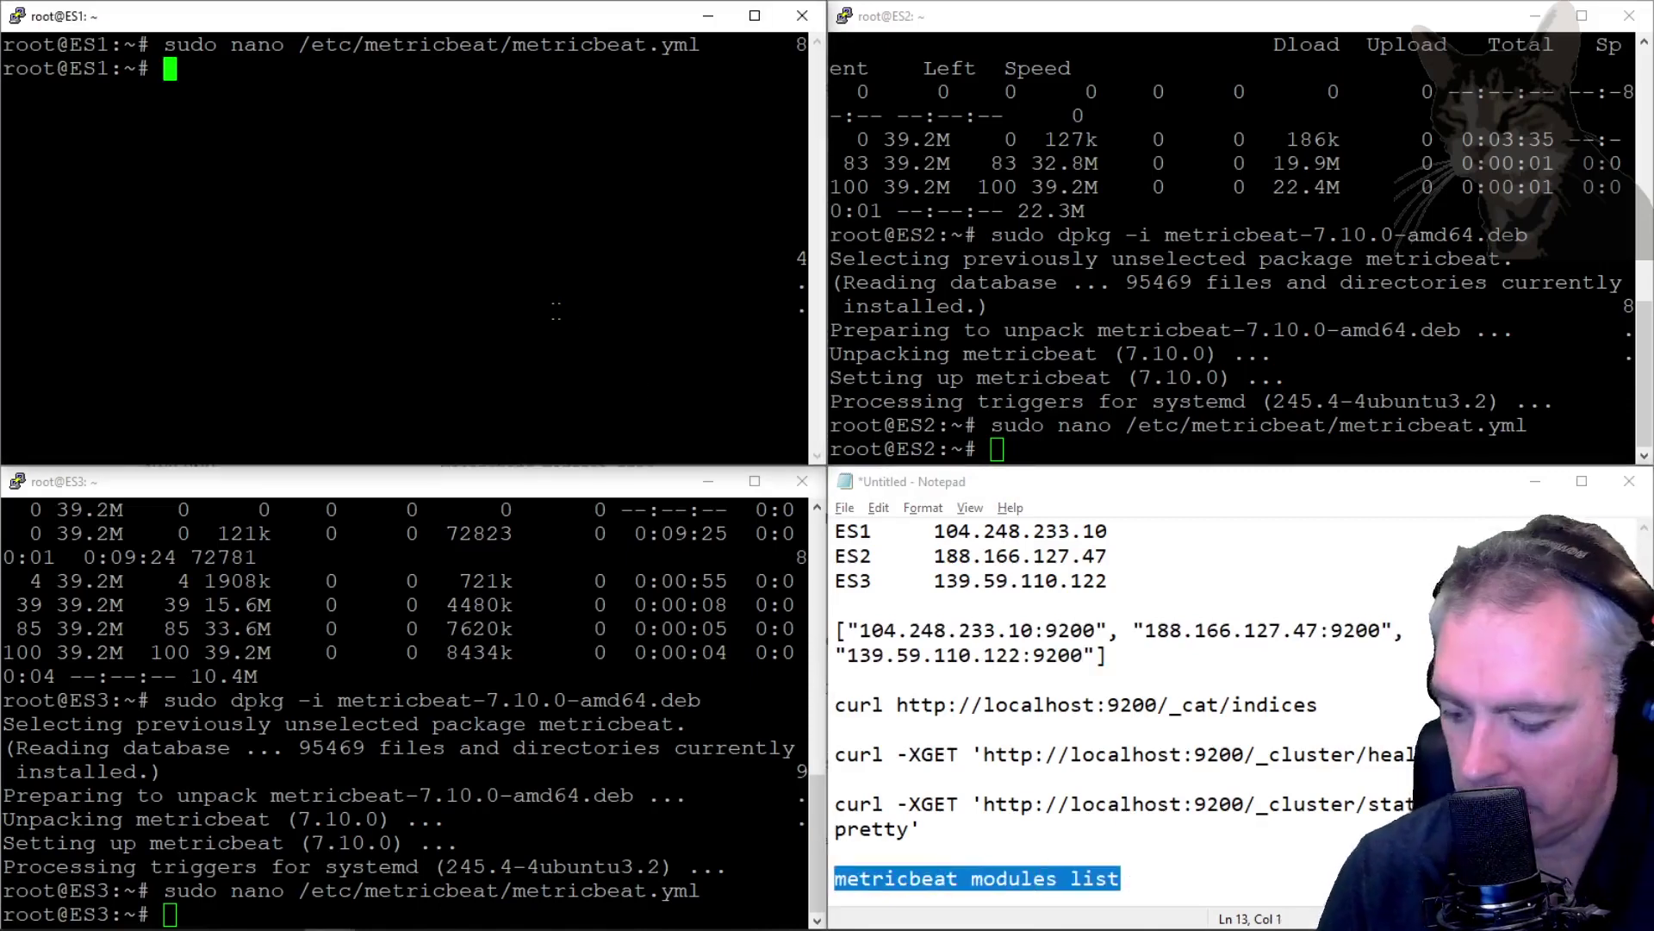
type("cd /etc/")
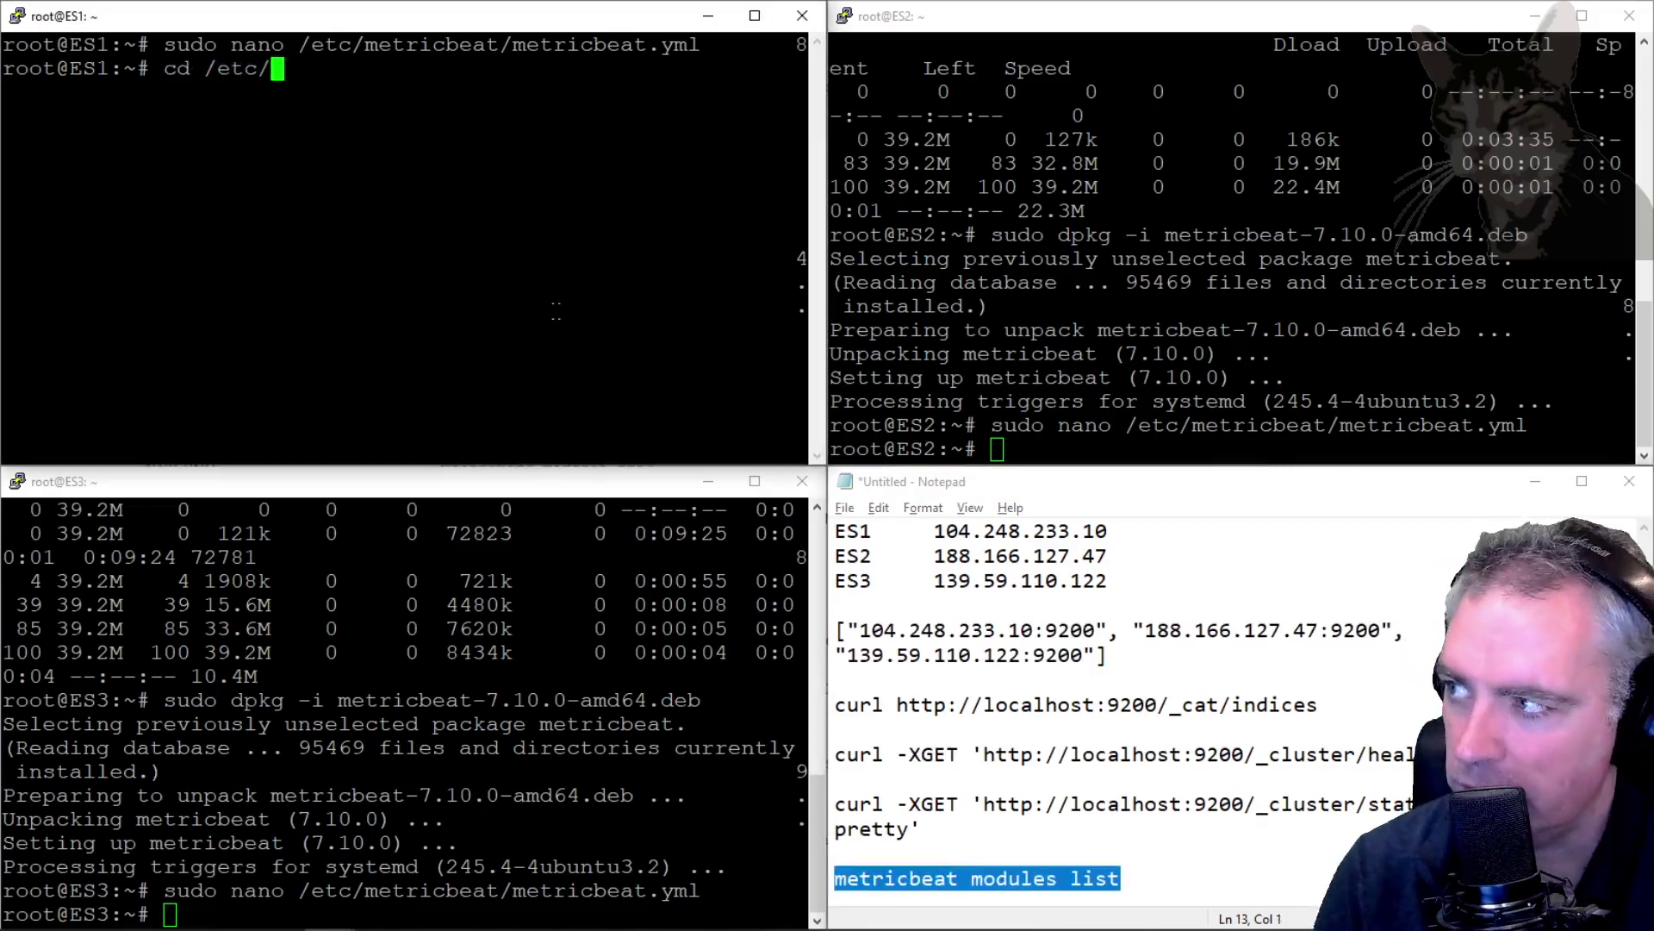
type("metricbeat/")
key("Return")
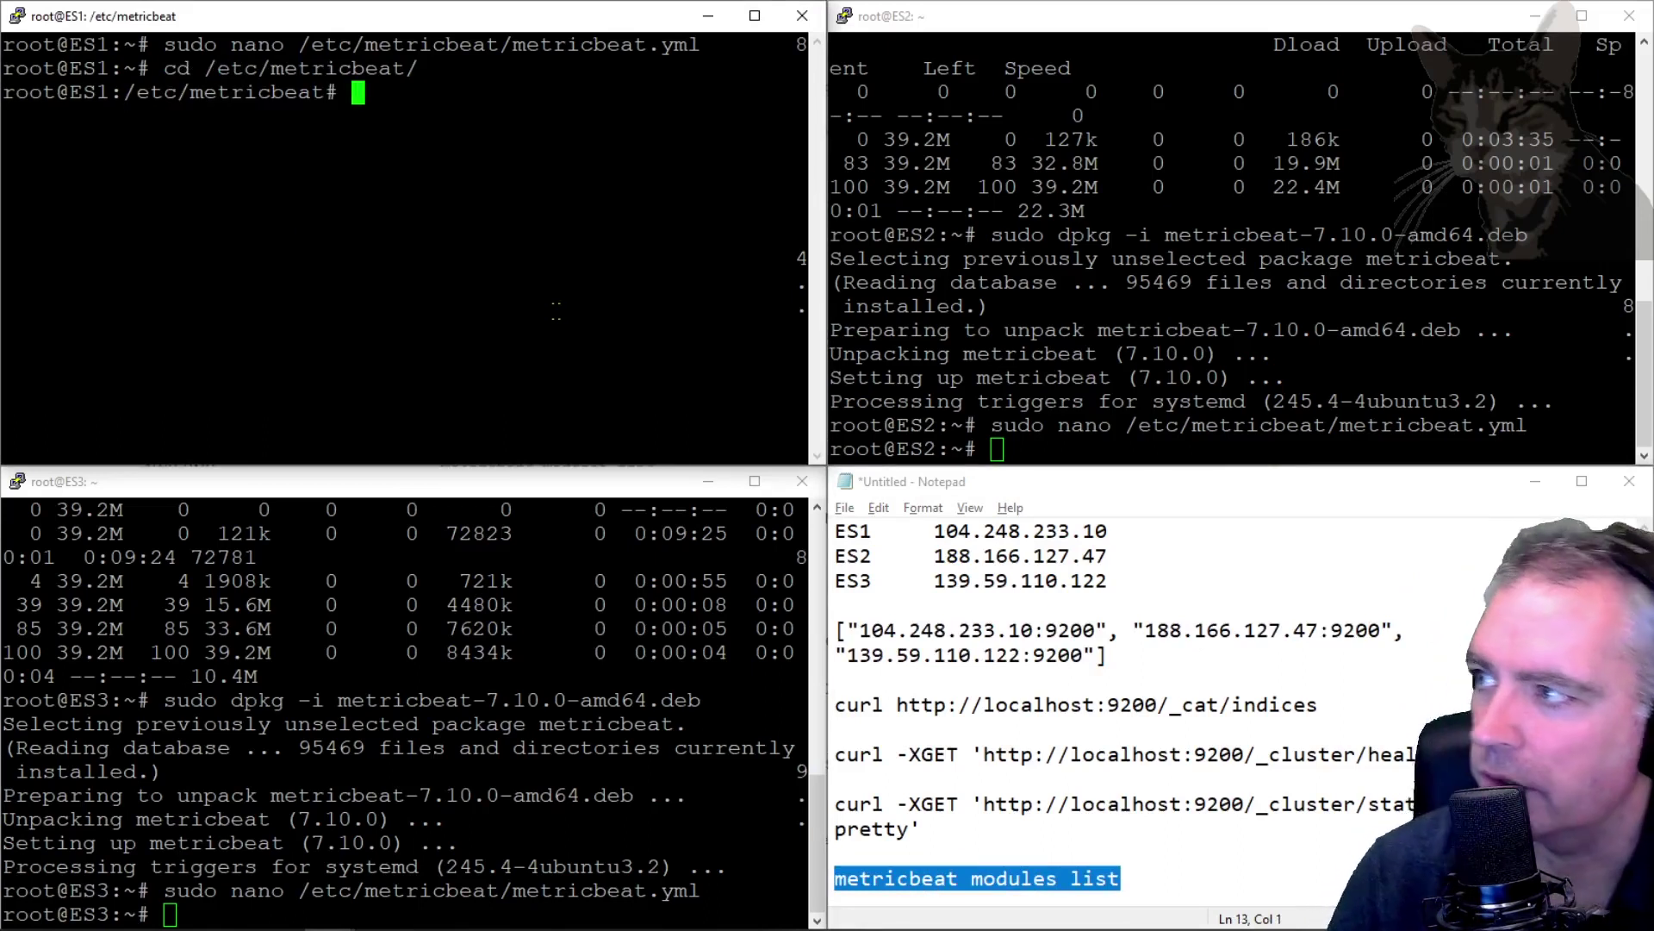
right_click(555, 311)
key("Return")
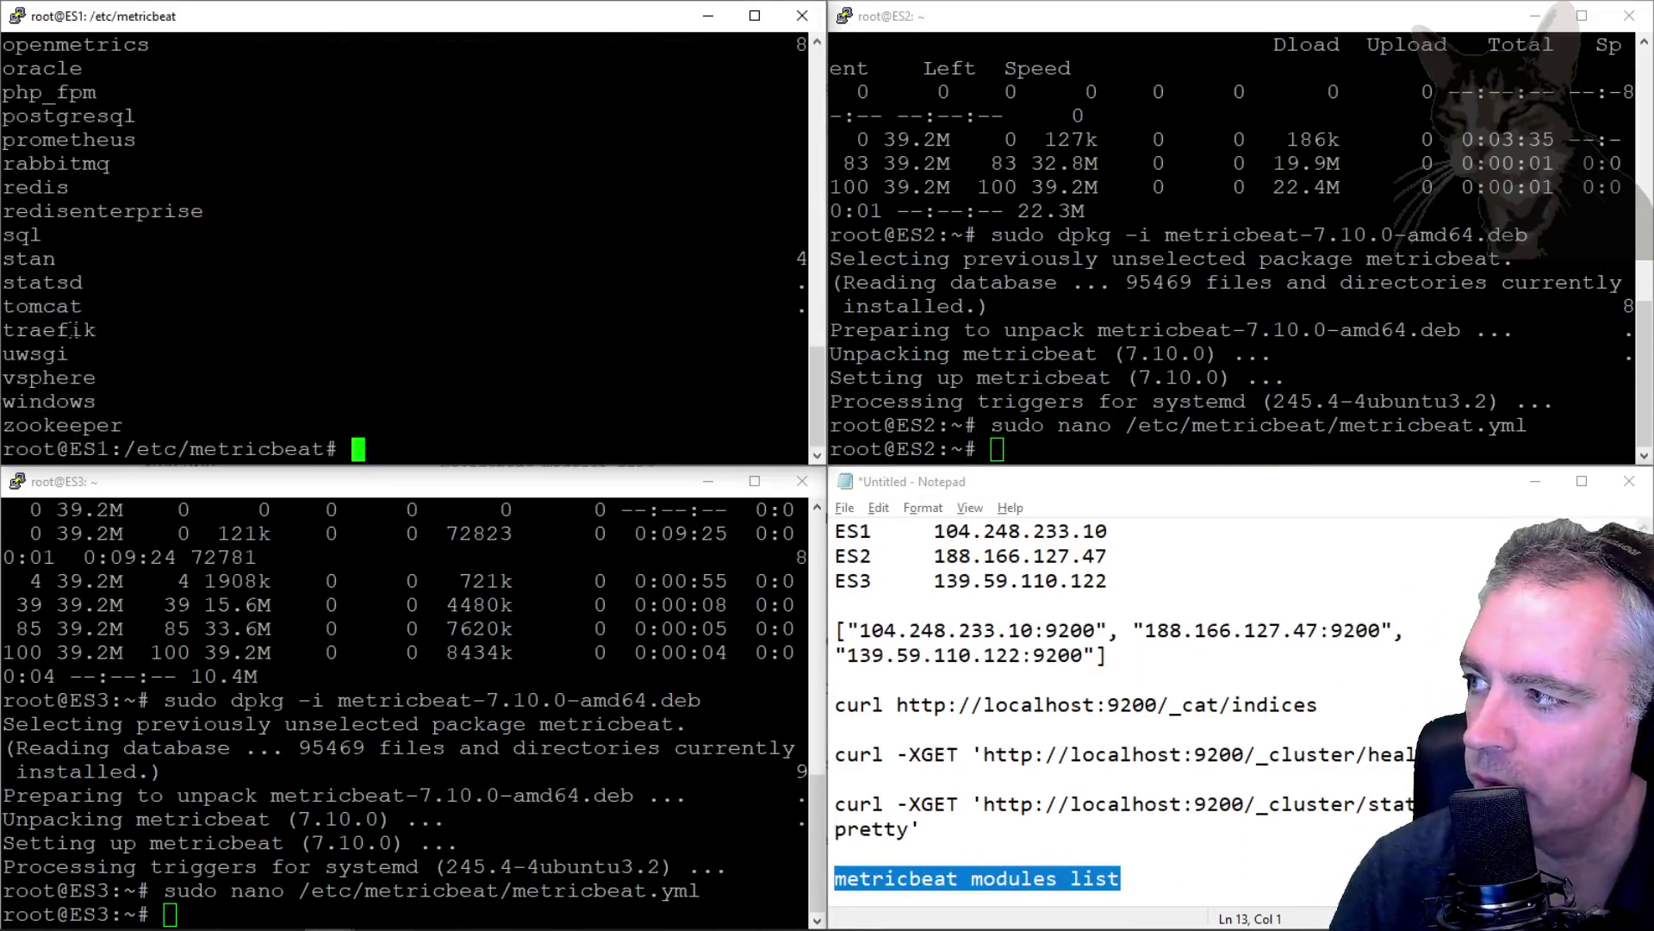
Review the output's Enabled and Disabled sections, where only the system module is enabled.
scroll(75, 328, "up", 3)
scroll(54, 271, "up", 14)
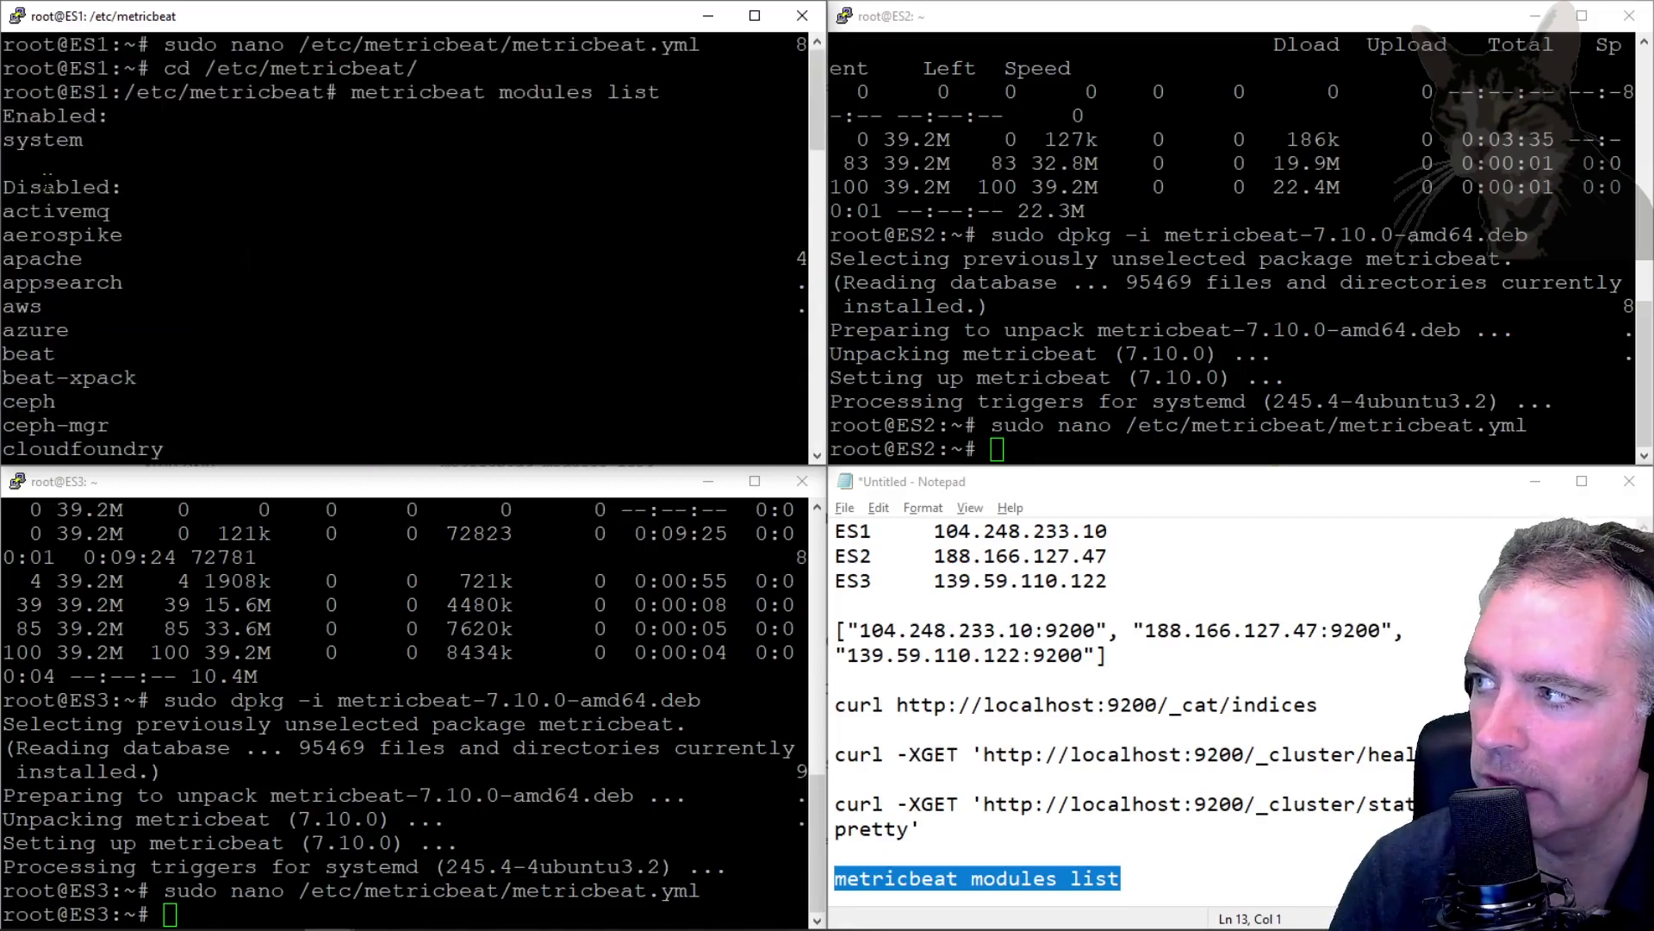
double_click(47, 187)
double_click(38, 119)
double_click(50, 141)
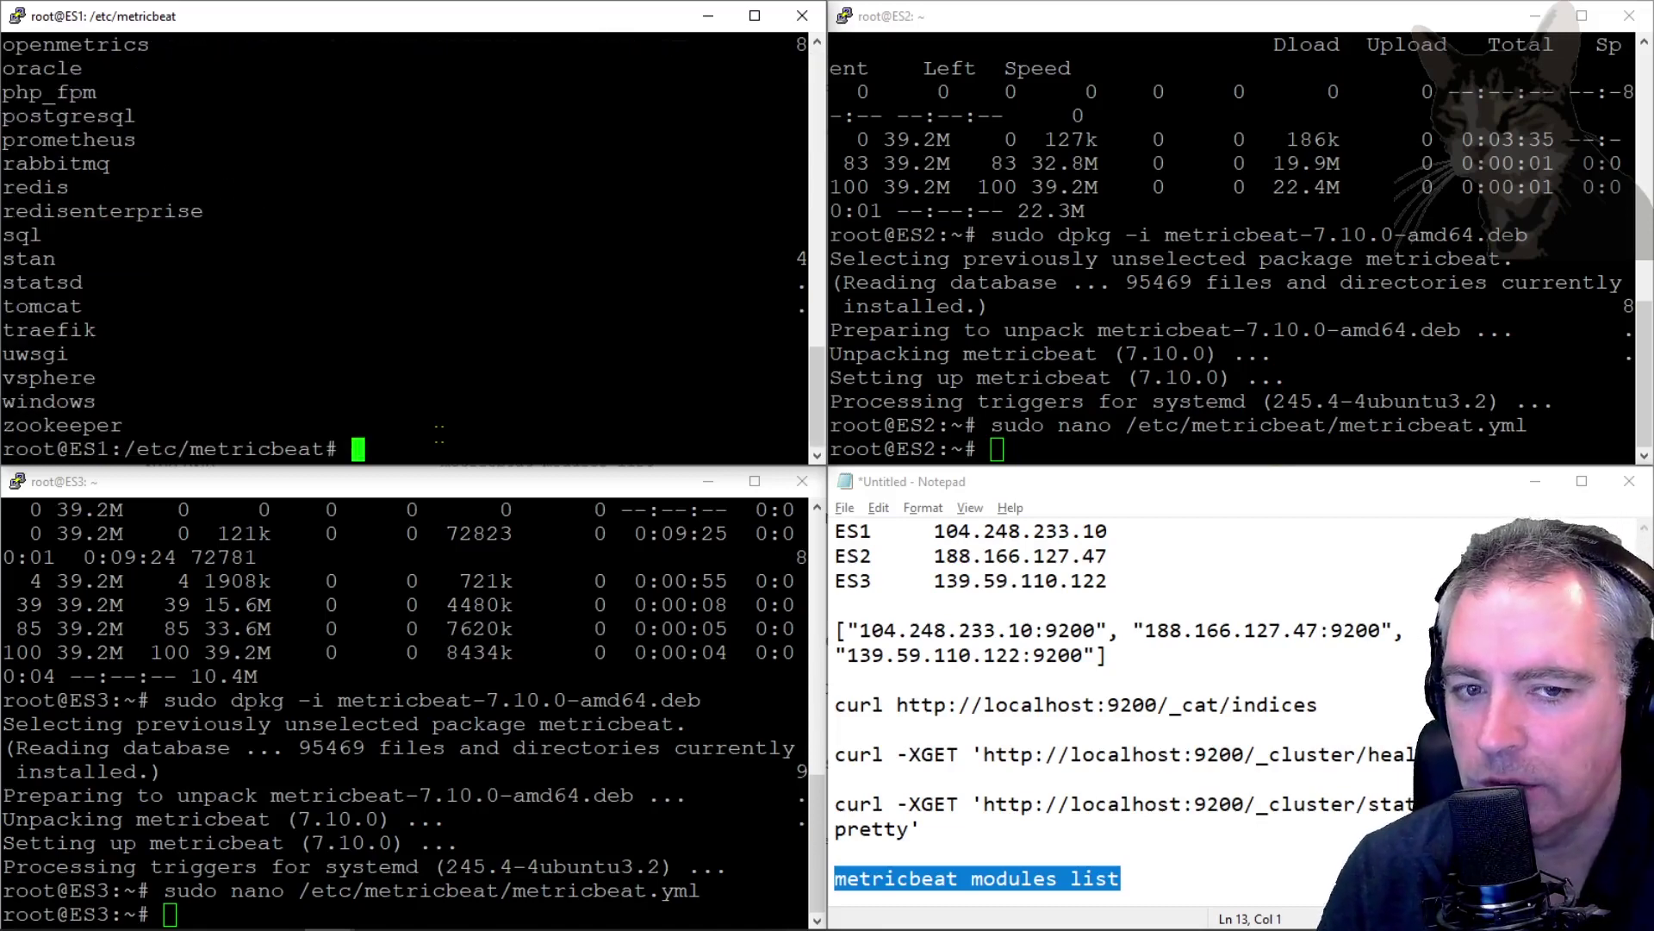
Run 'sudo service metricbeat start' on ES1, then confirm 'sudo service metricbeat status' shows active (running).
type("sudo service metricbeat start")
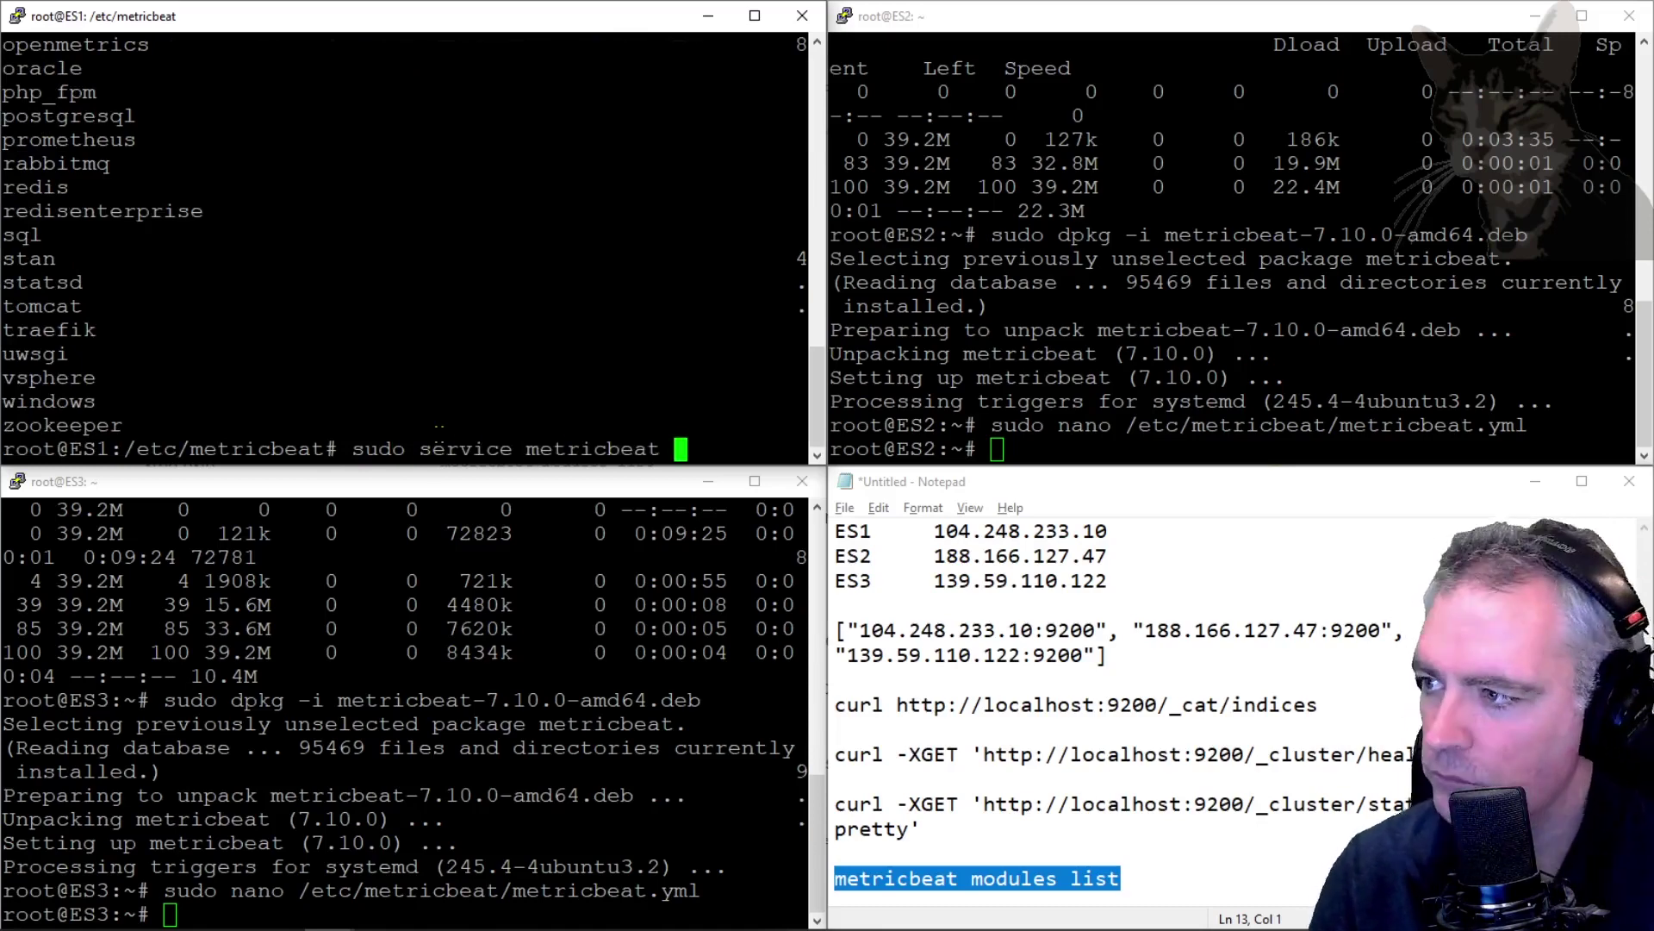
key("Return")
key("Up")
key("BackSpace")
key("BackSpace")
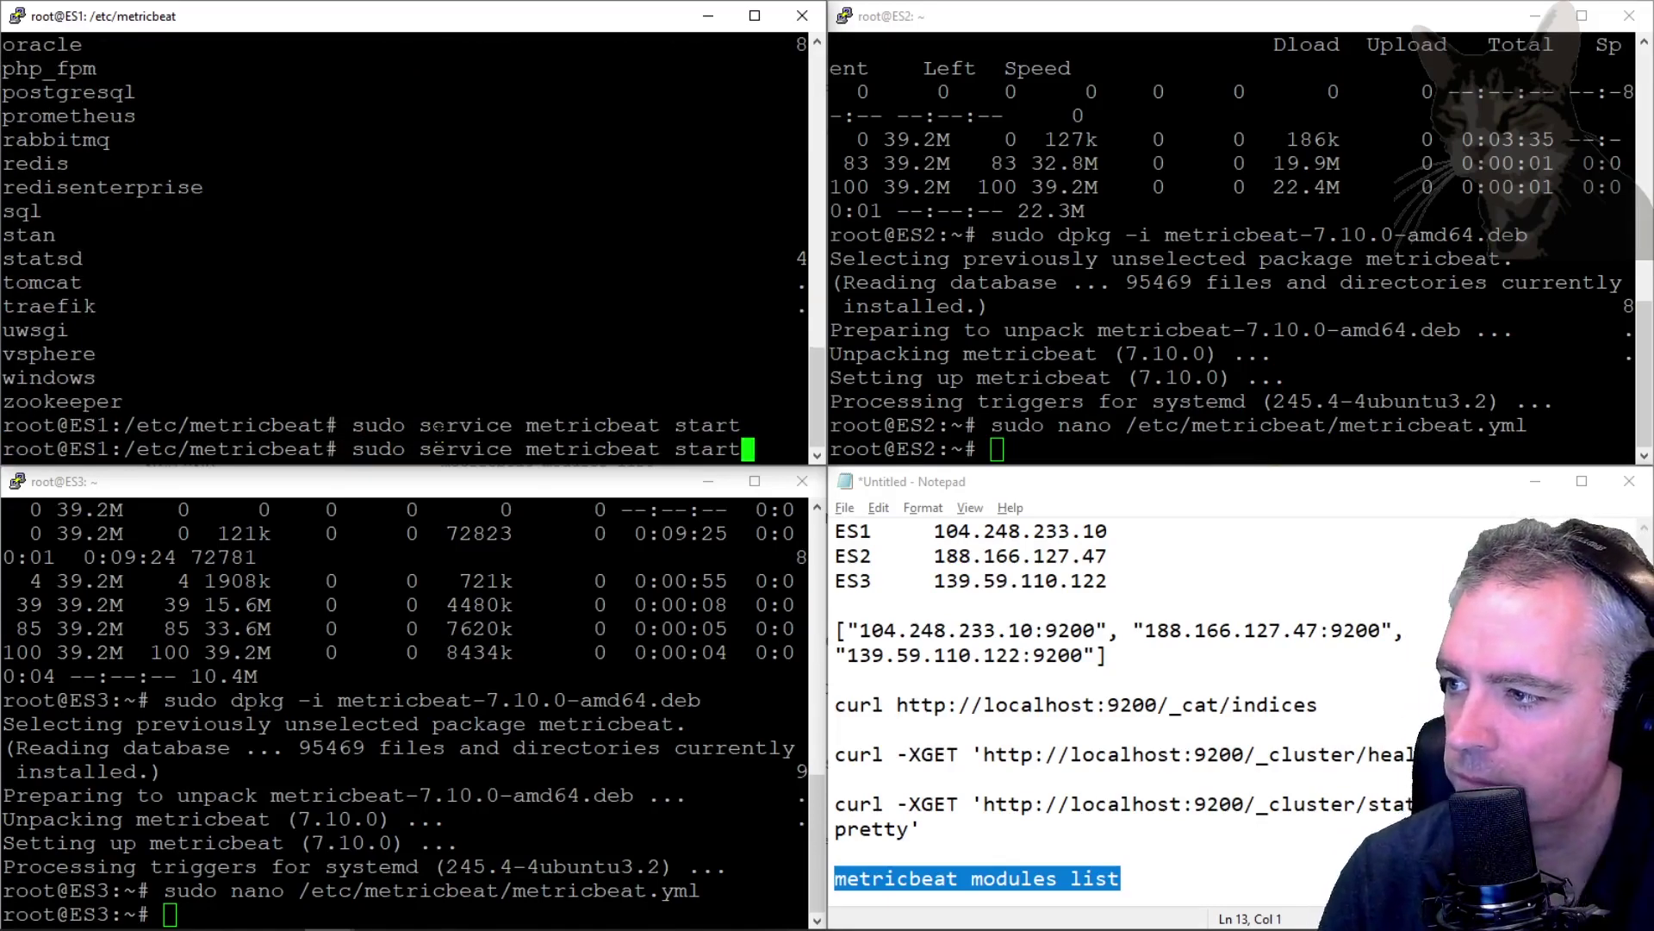
type("tus")
key("Return")
key("ctrl+c")
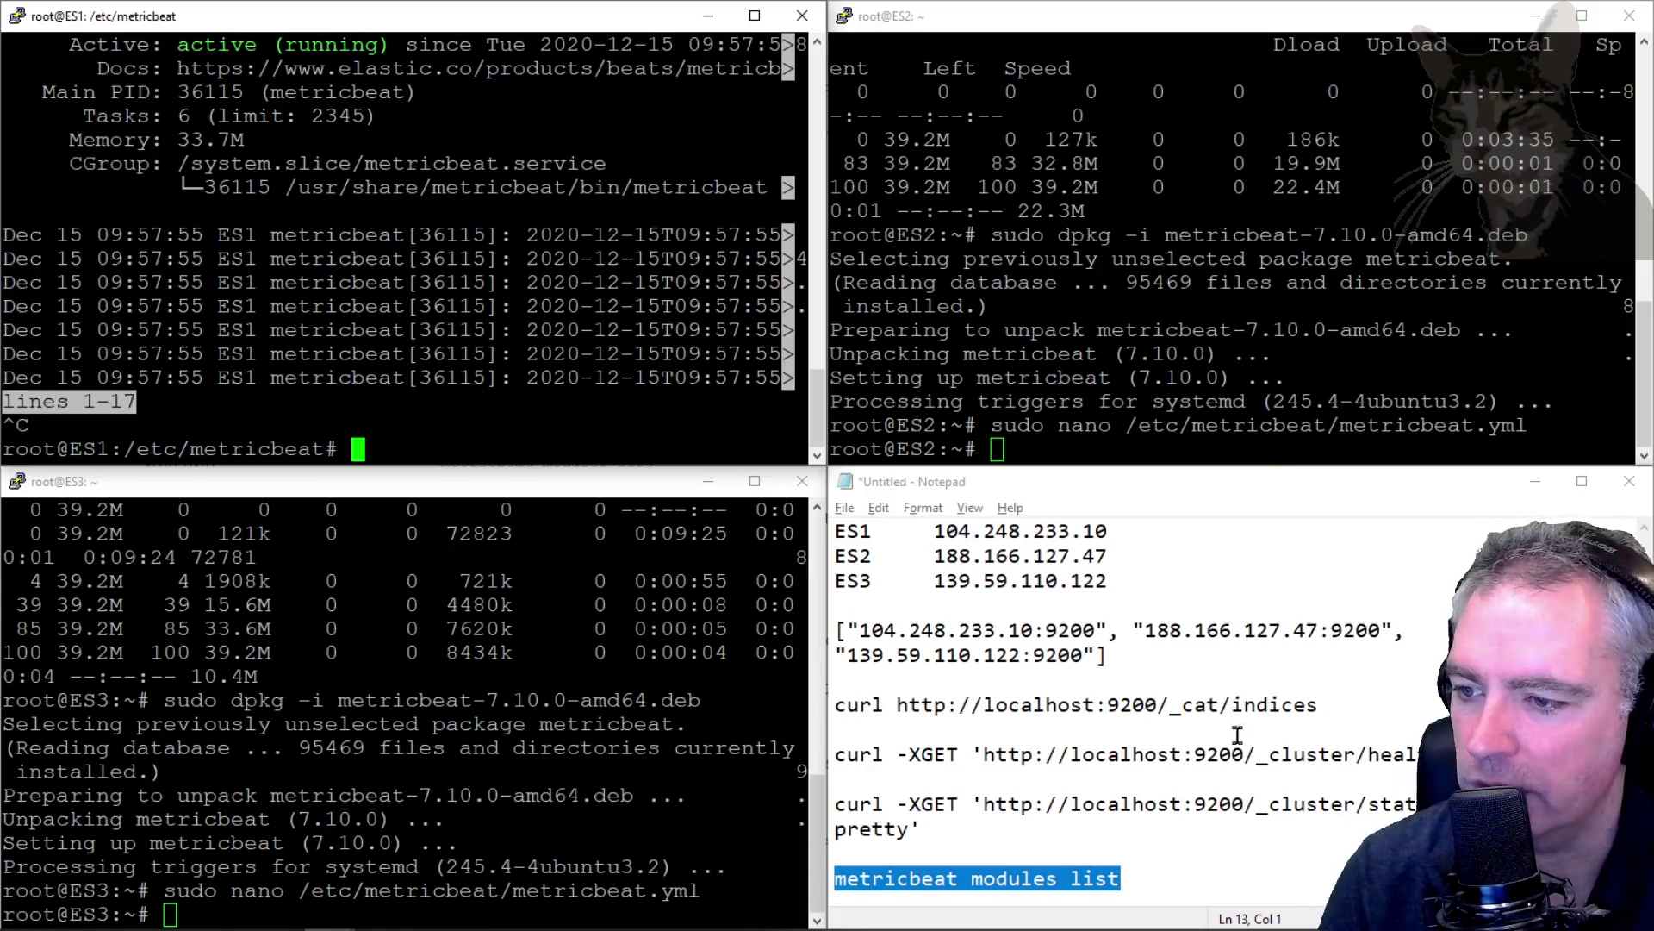
left_click_drag(1319, 706, 833, 706)
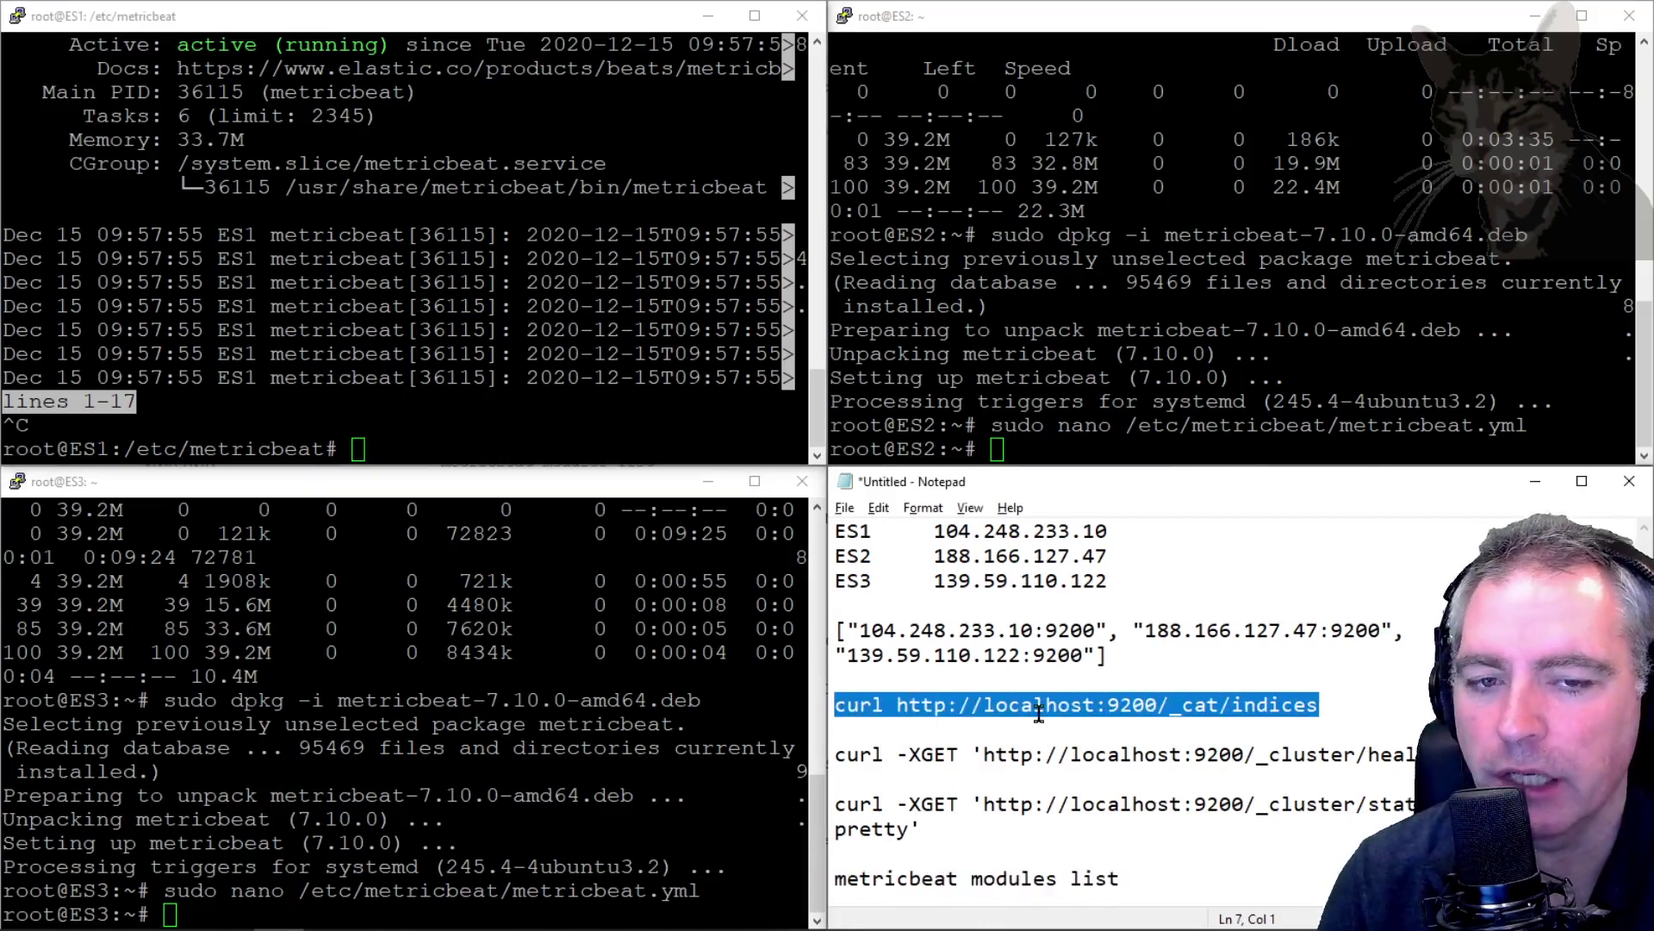
Run the curl _cat/indices listing on ES1 and highlight the metricbeat-7.10.0-2020.12.15-000001 index.
left_click(373, 398)
right_click(374, 398)
key("Return")
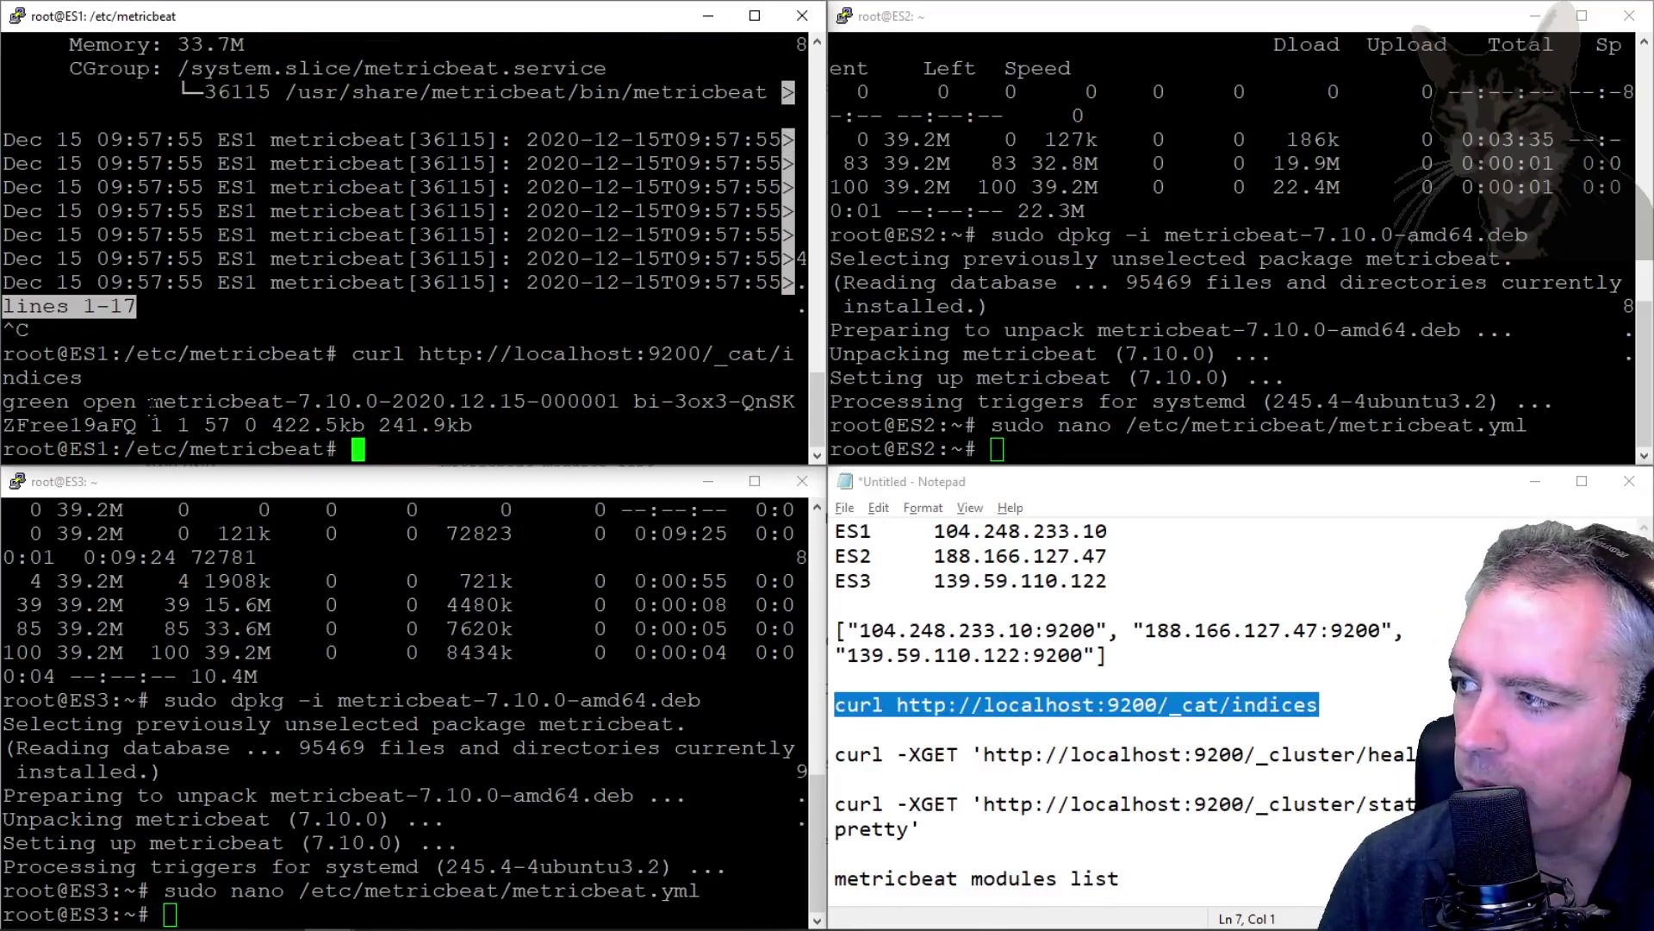
left_click_drag(151, 403, 405, 401)
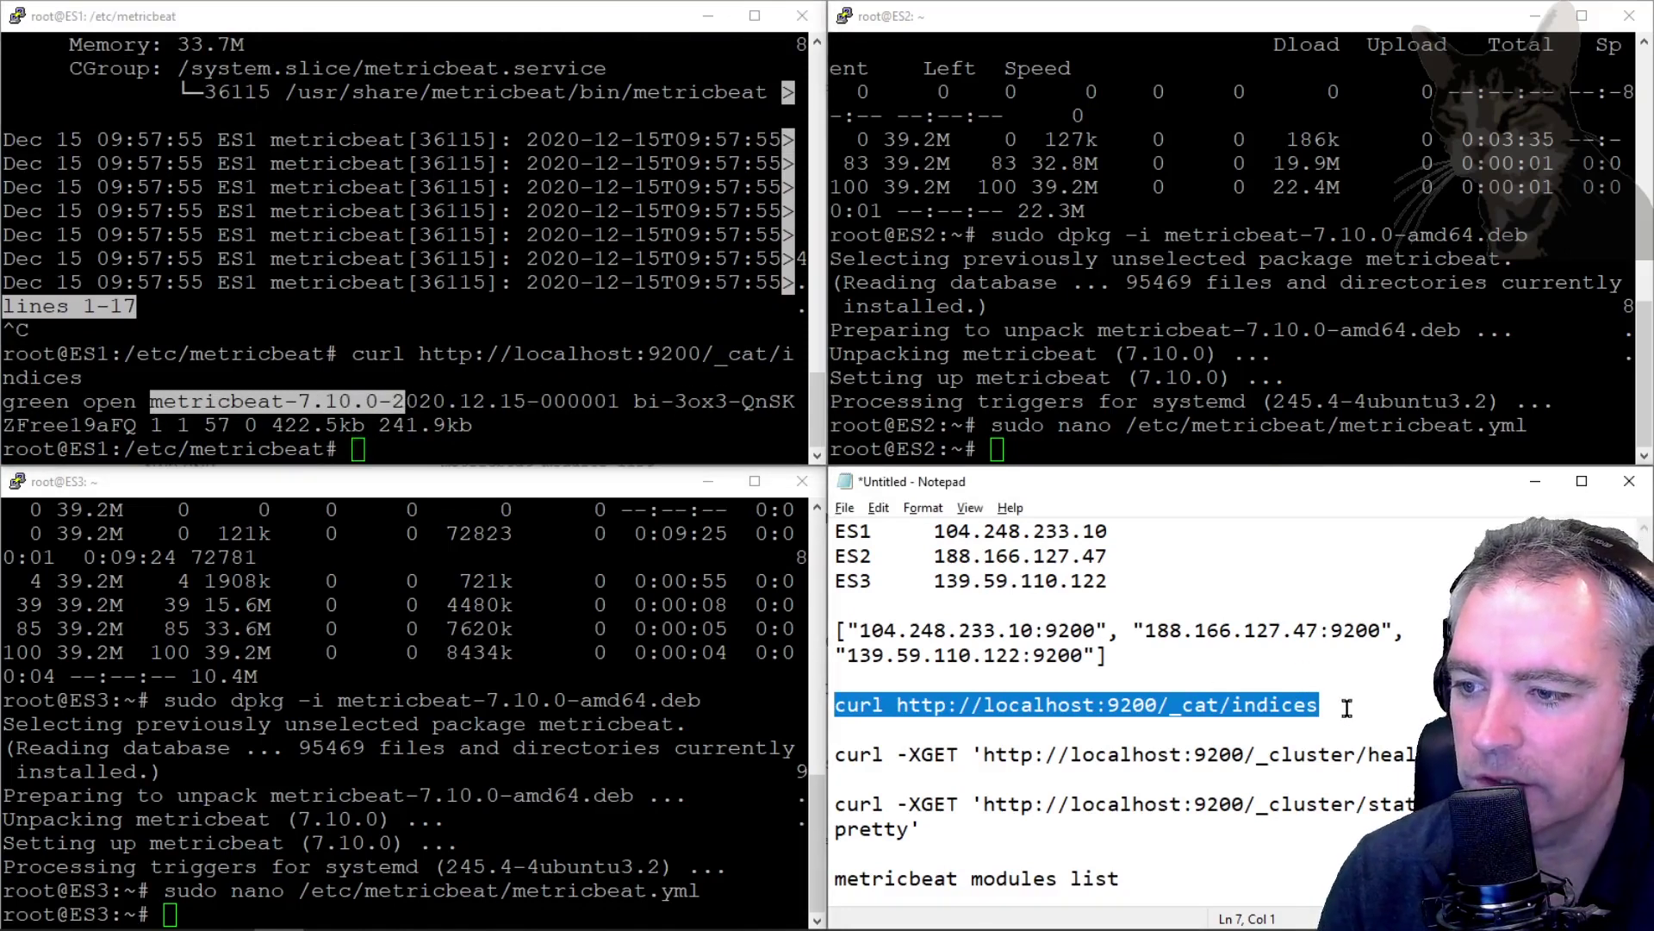
Run the same curl _cat/indices listing on ES2 and ES3.
left_click(1190, 700)
key("Home")
key("shift+End")
key("ctrl+c")
left_click(1207, 413)
right_click(1118, 400)
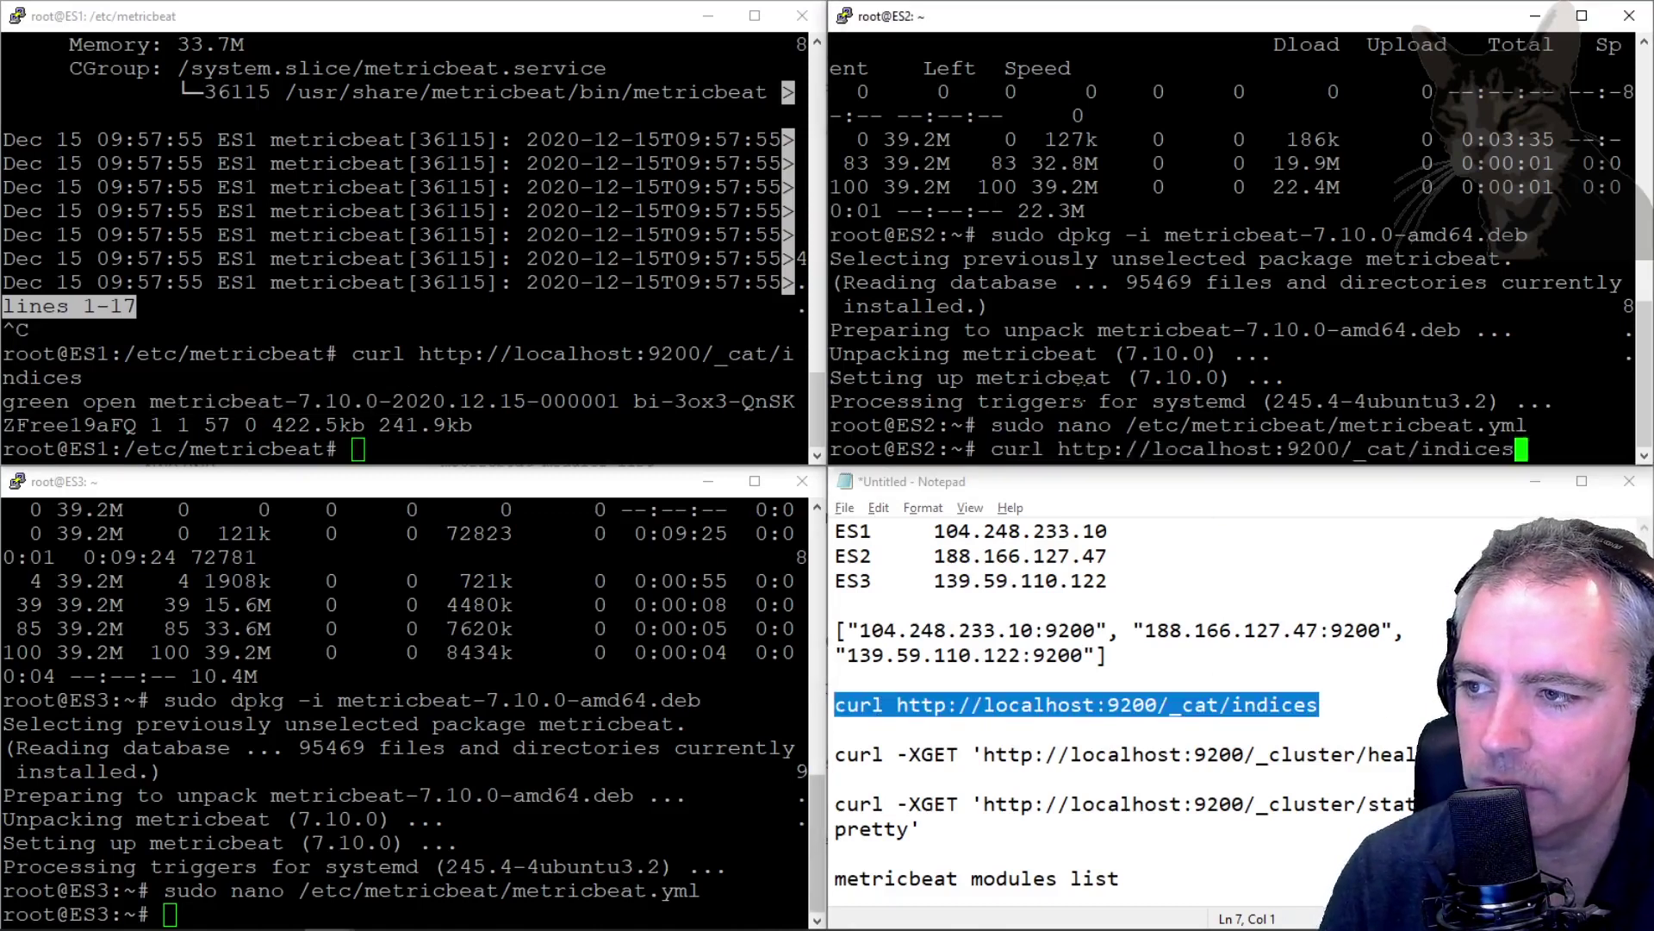
key("Return")
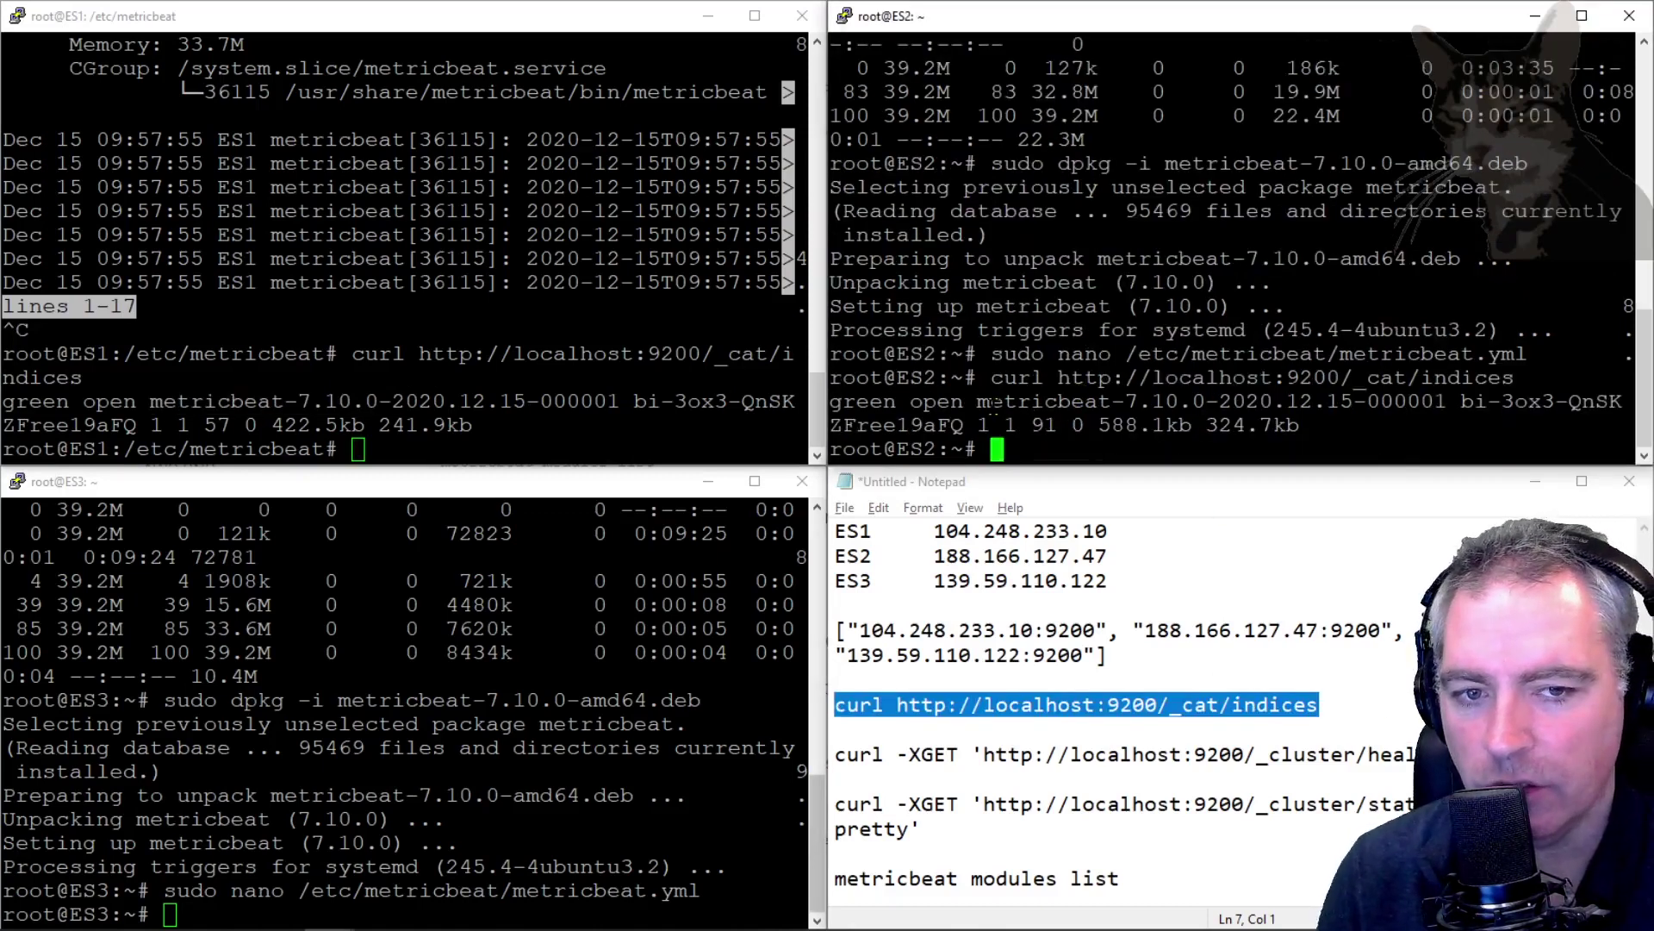
left_click(510, 696)
right_click(510, 695)
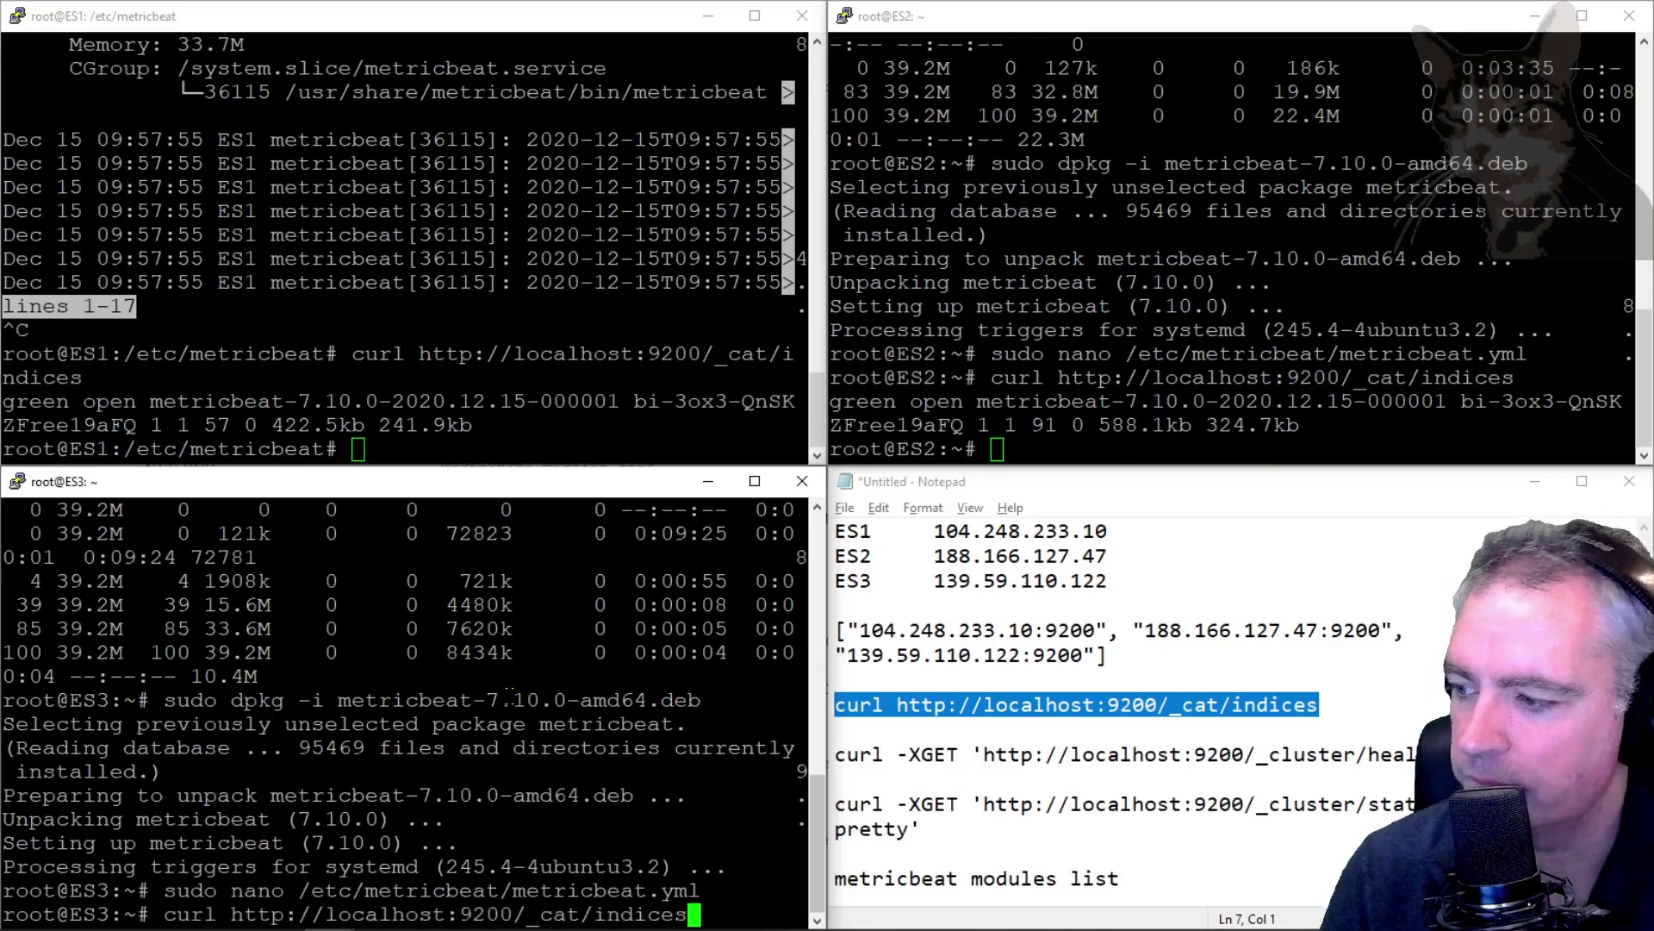
key("Return")
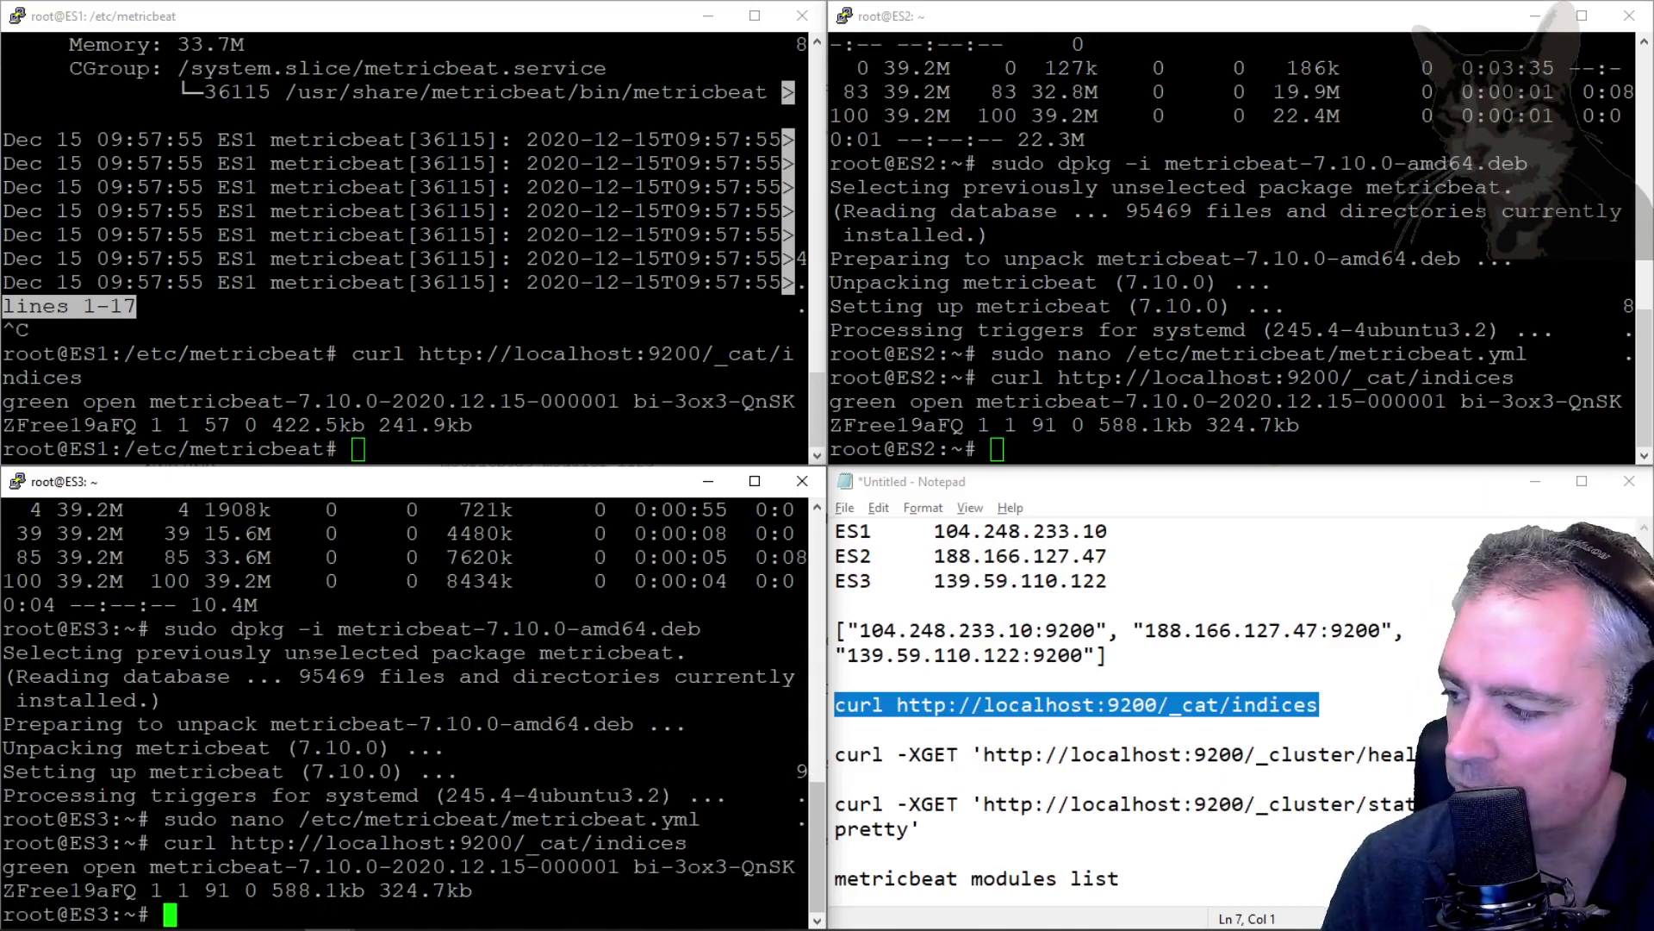
Start Metricbeat on ES3 and check its service status.
type("sudo service metricbeat start")
key("Return")
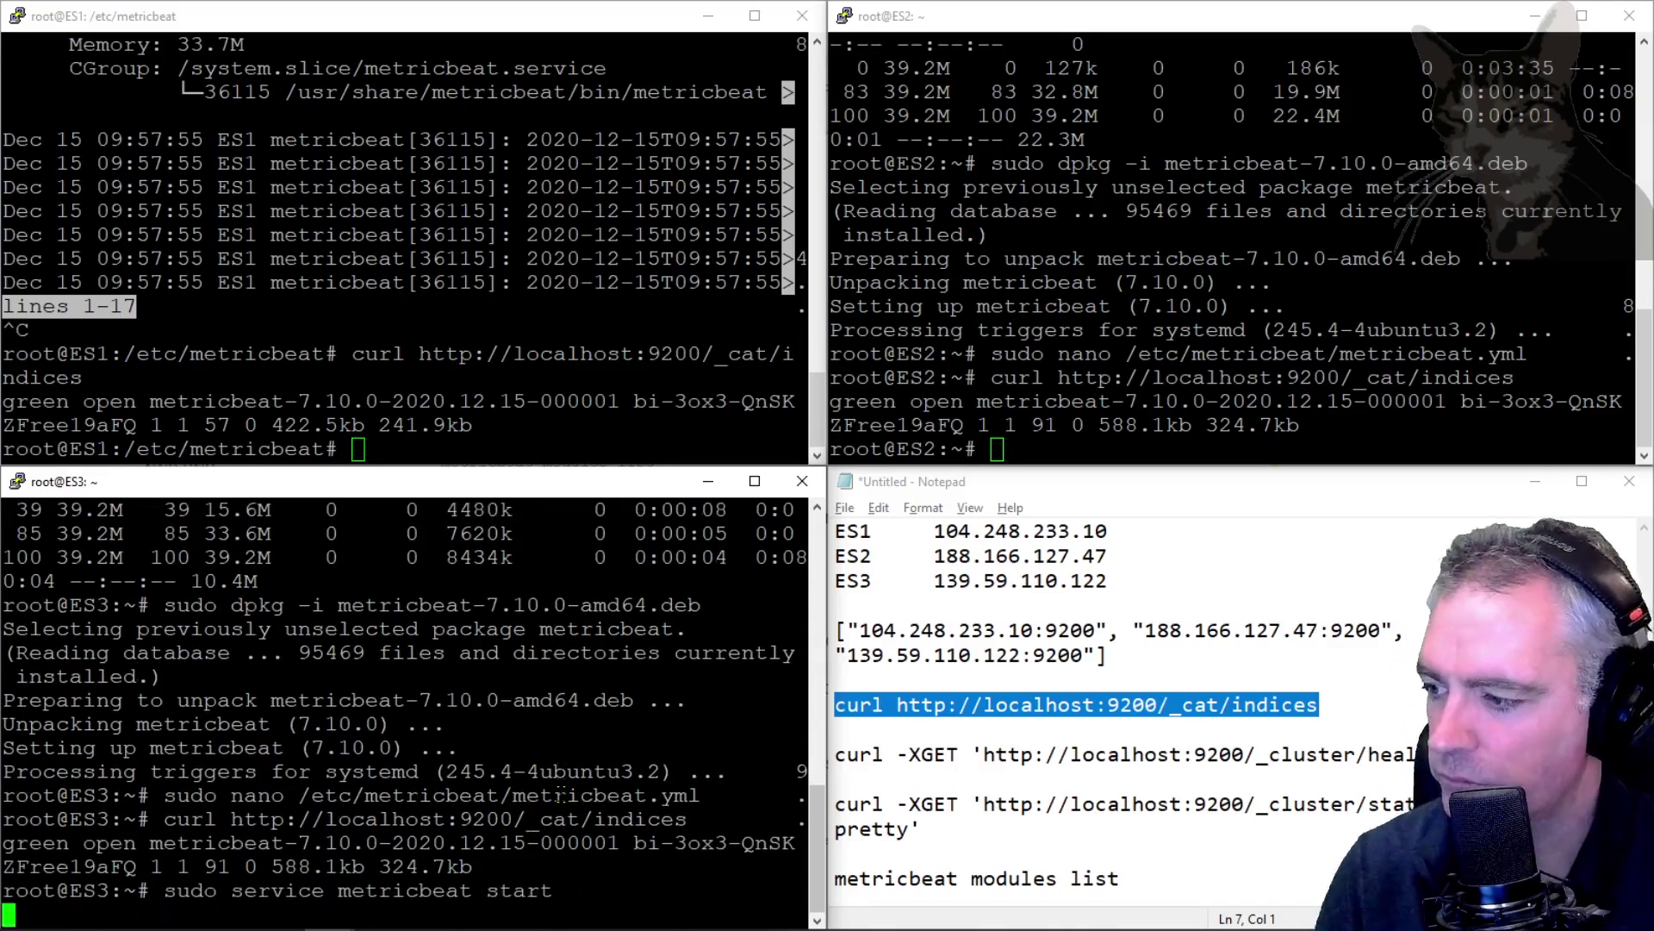
key("Up")
key("BackSpace")
key("BackSpace")
key("BackSpace")
type("atus")
key("Return")
key("ctrl+c")
Start Metricbeat on ES2 and check its service status is active (running).
left_click(1066, 412)
type("sudo service metricbeat start")
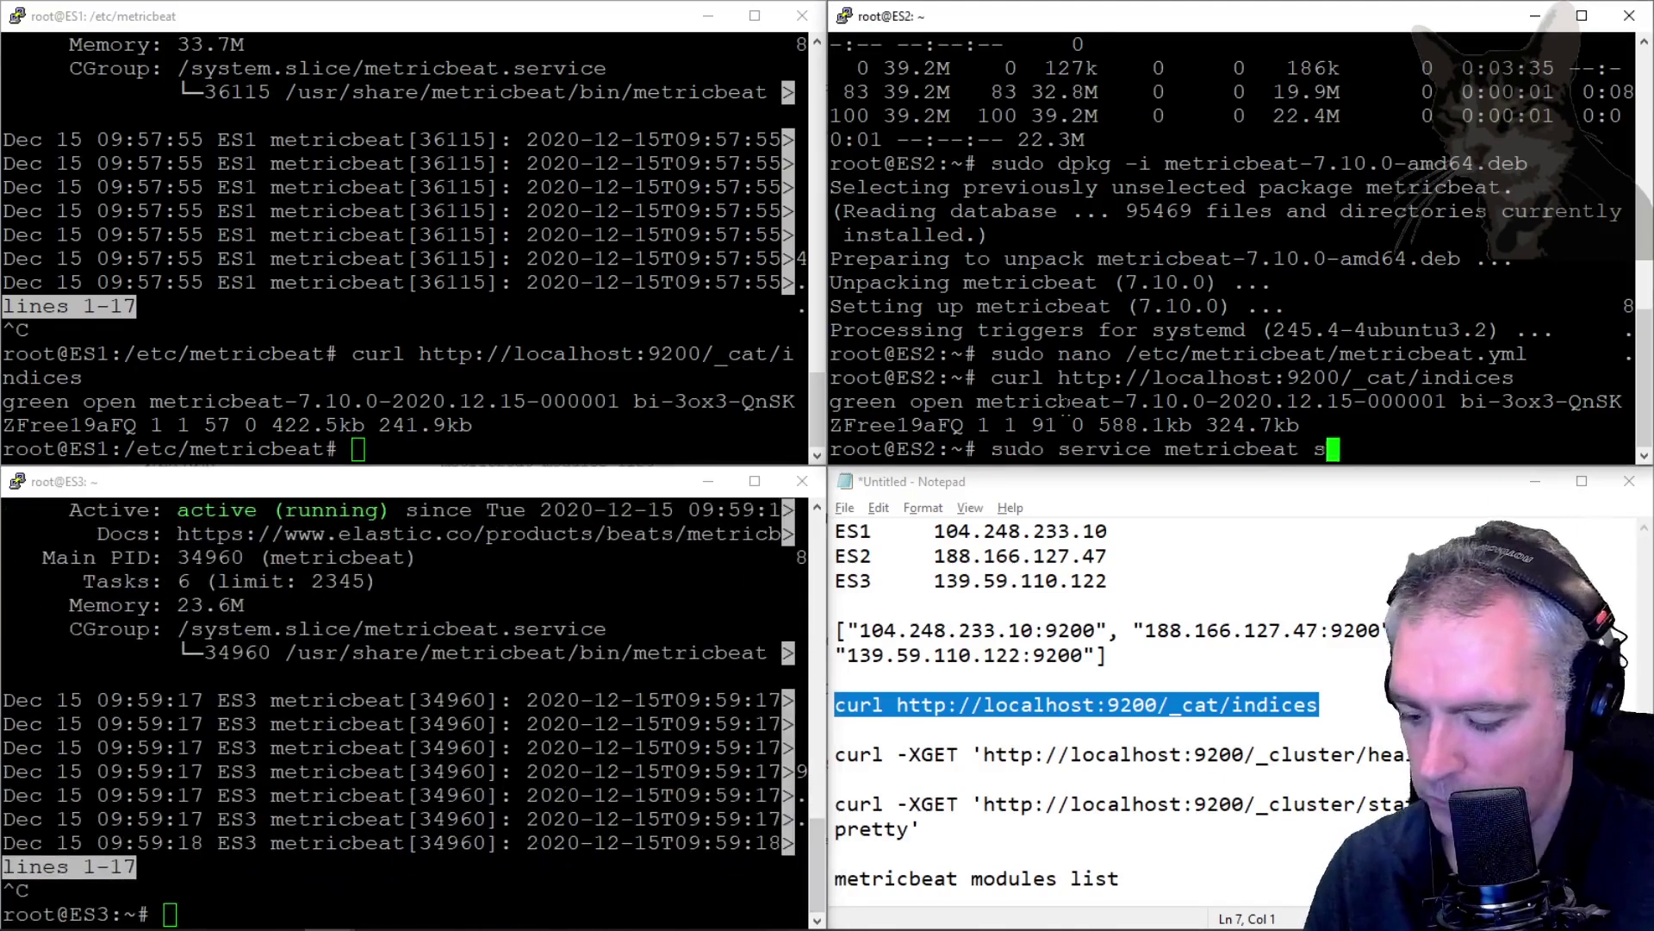
key("Return")
key("Up")
key("BackSpace")
key("BackSpace")
type("tus")
key("Return")
key("ctrl+c")
Rerun the _cat/indices listing on ES1 to see the metricbeat index at 293 documents.
left_click(468, 260)
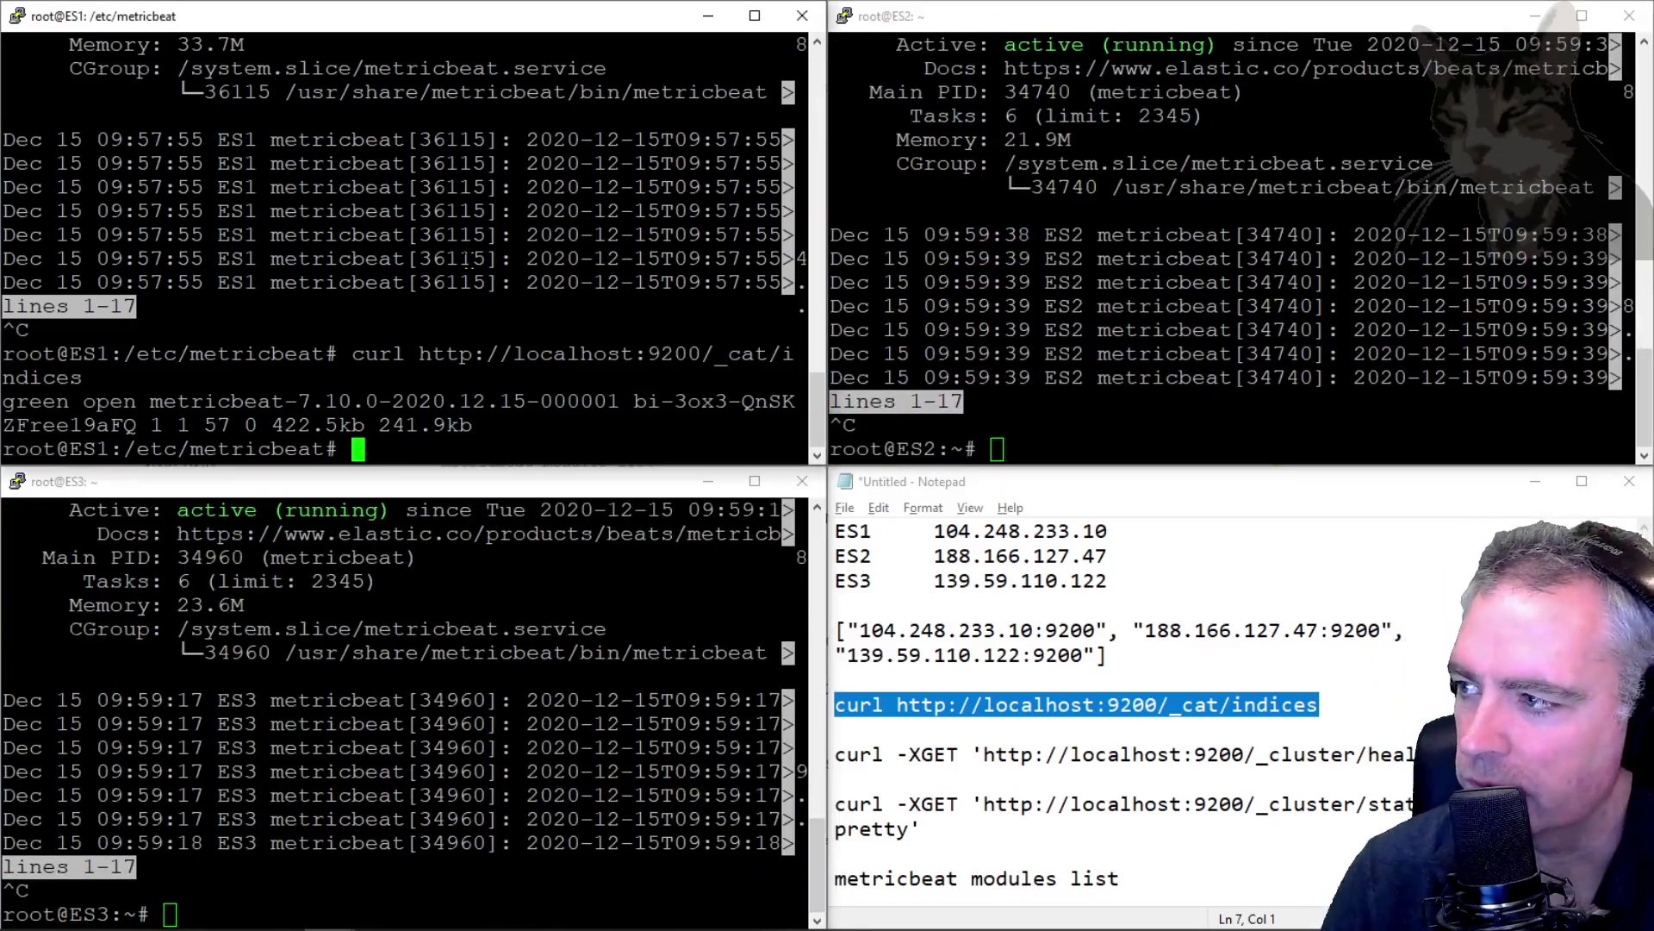
key("Up")
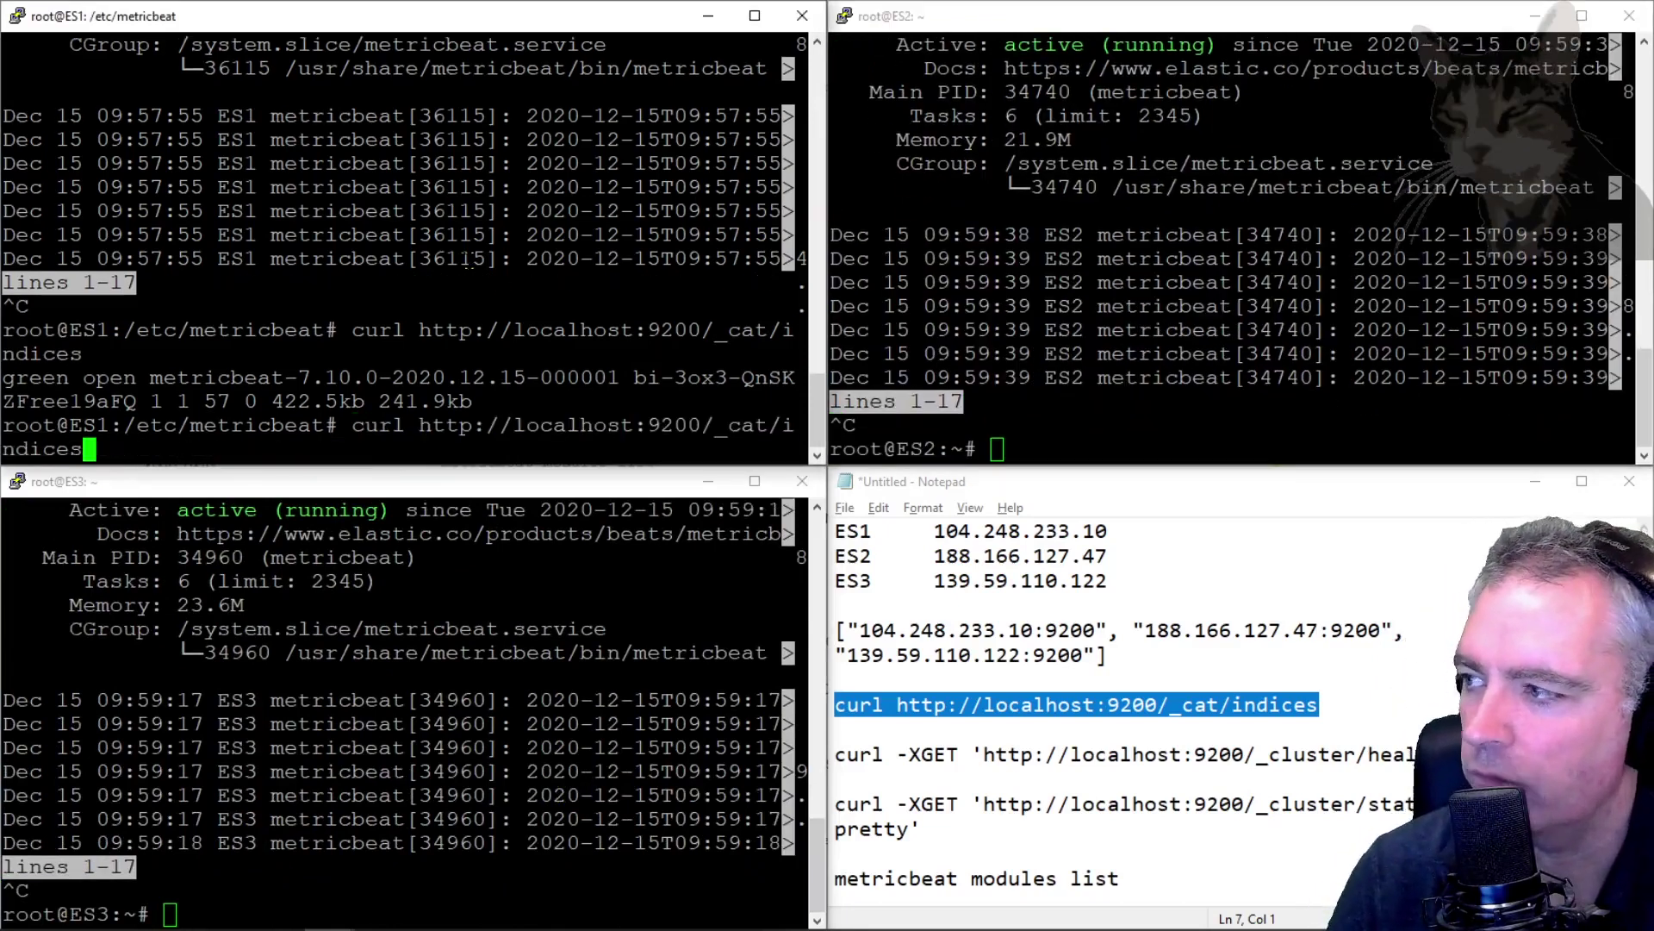
key("Return")
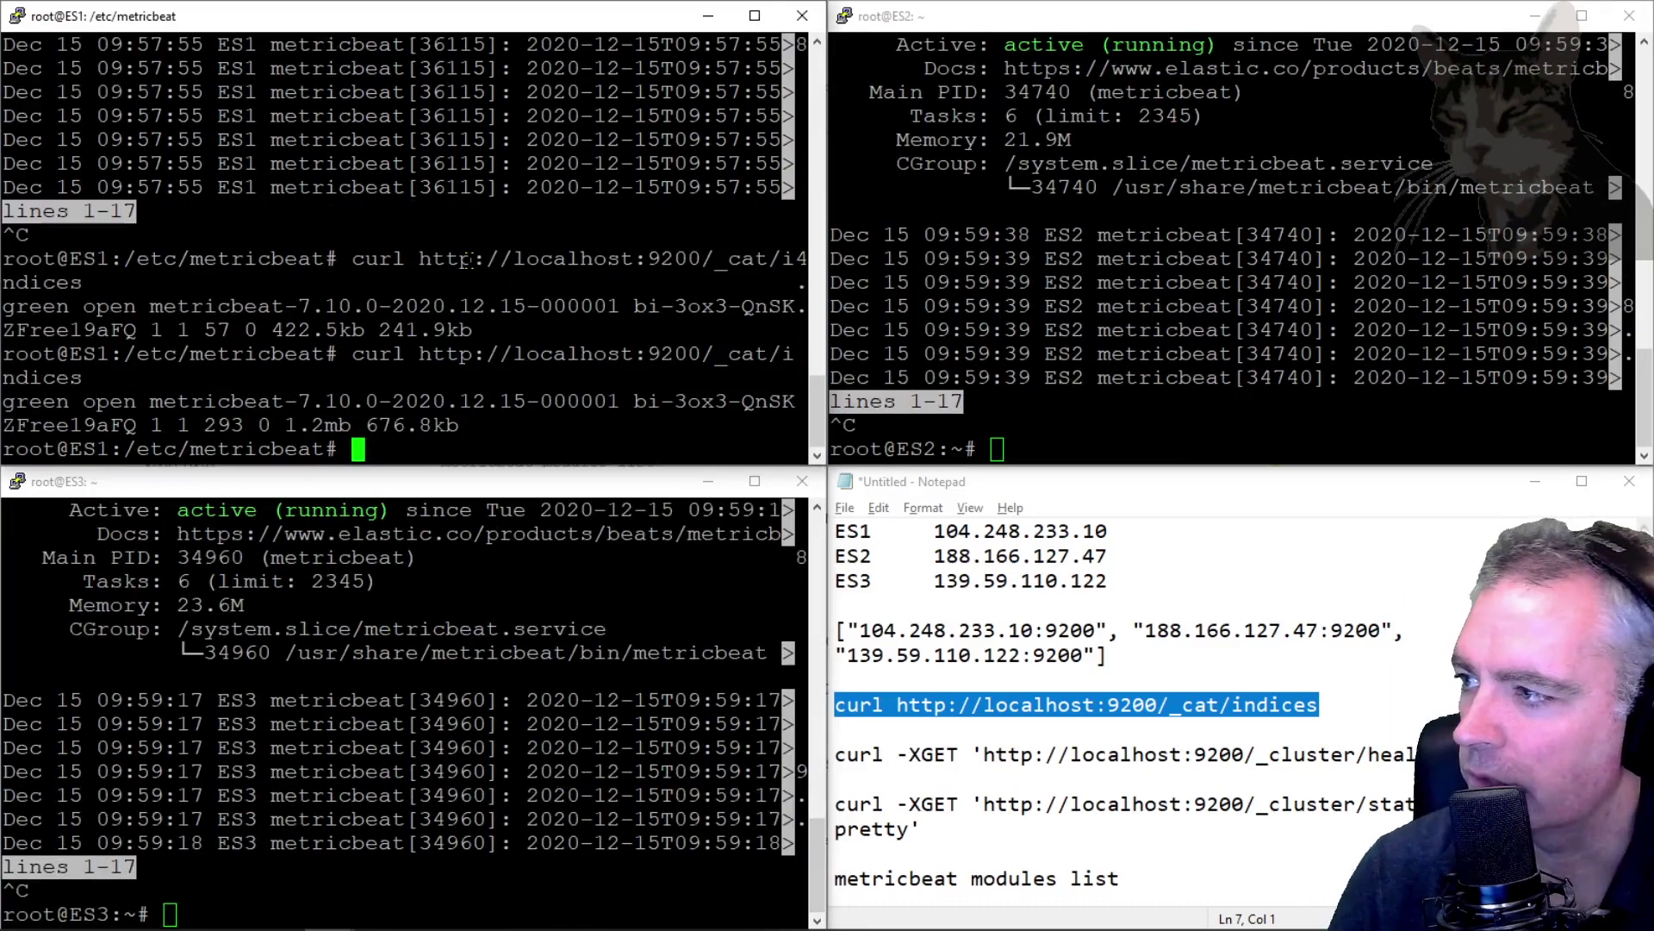
left_click_drag(157, 402, 446, 401)
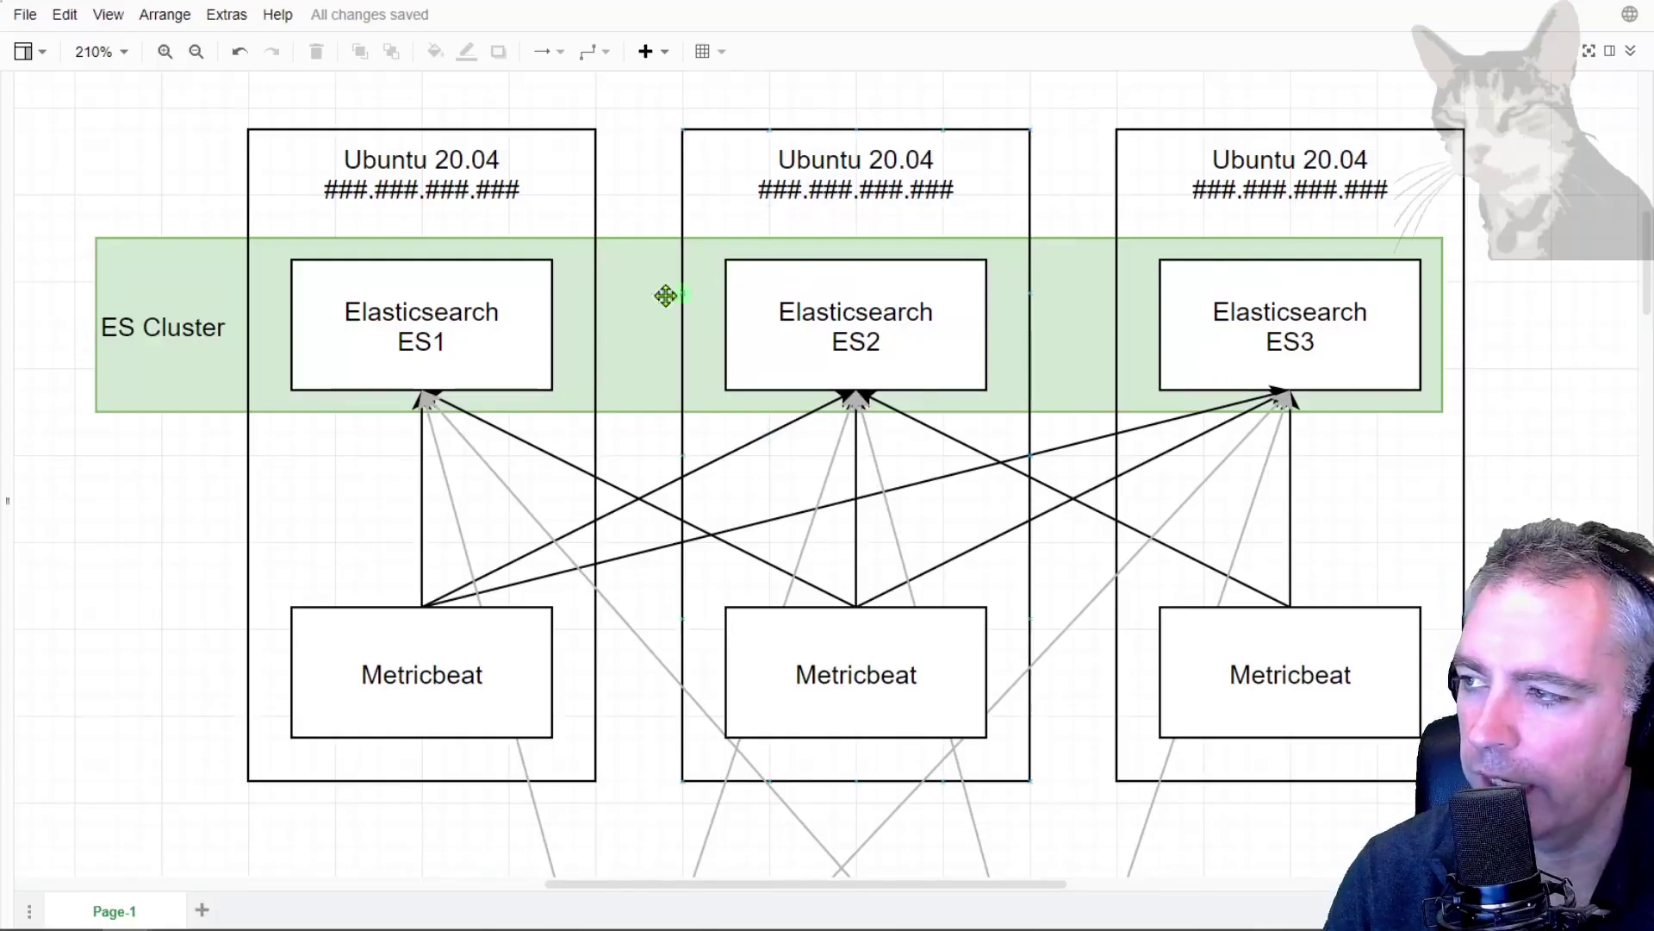
left_click(538, 330)
left_click(809, 326)
left_click(1243, 329)
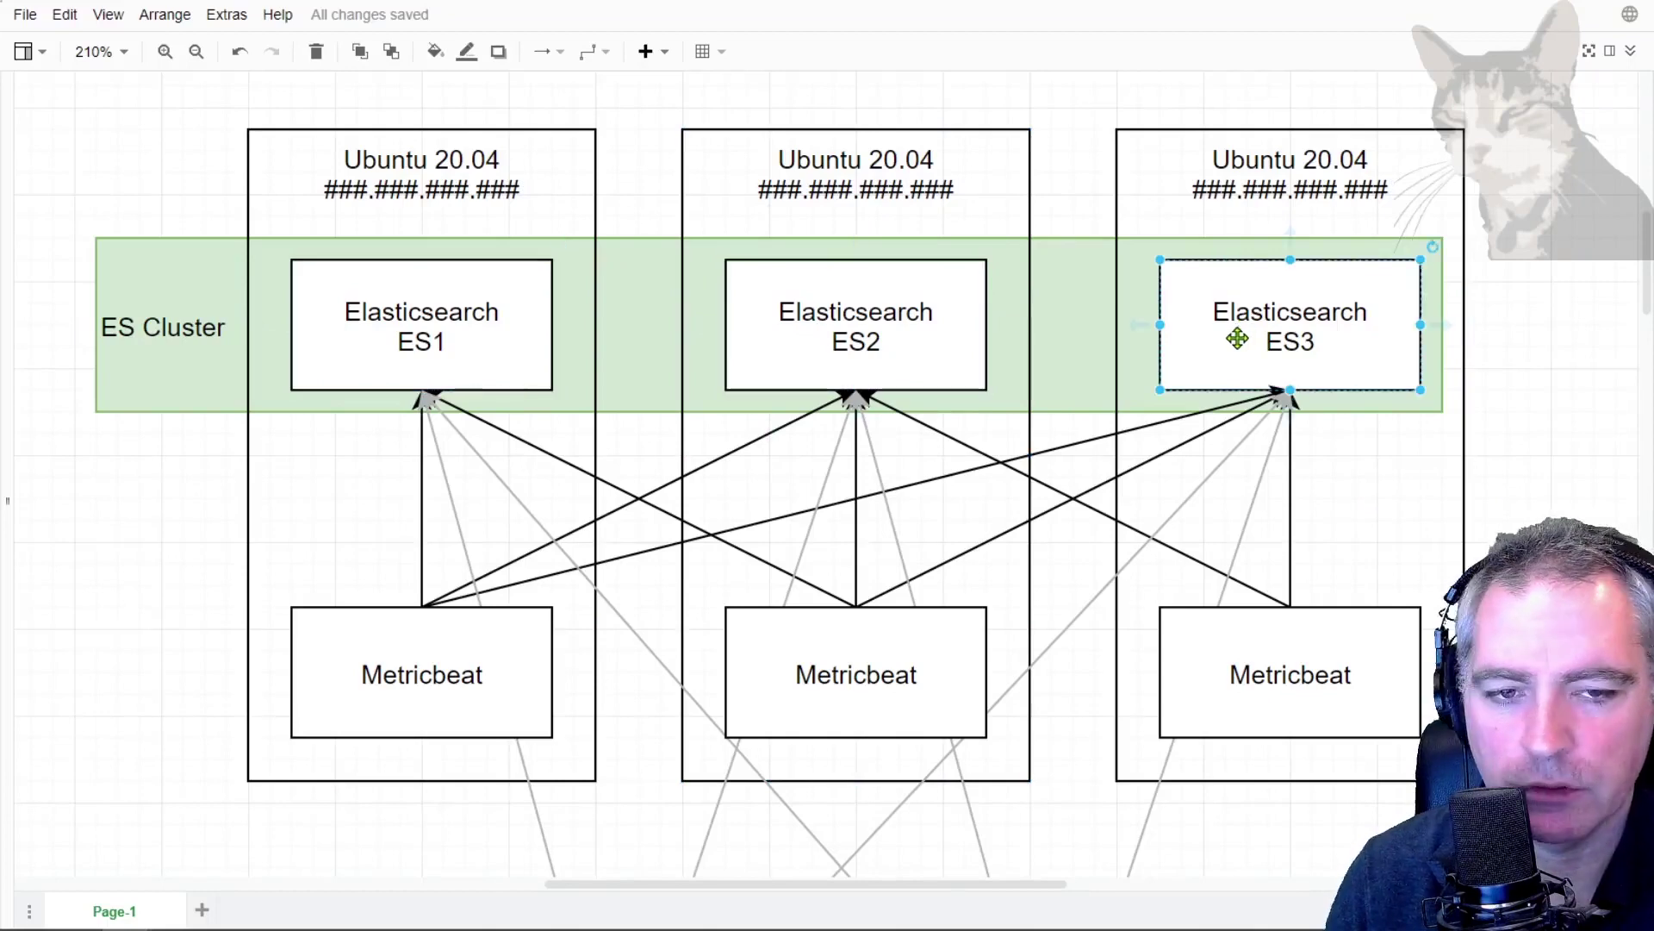
left_click(161, 327)
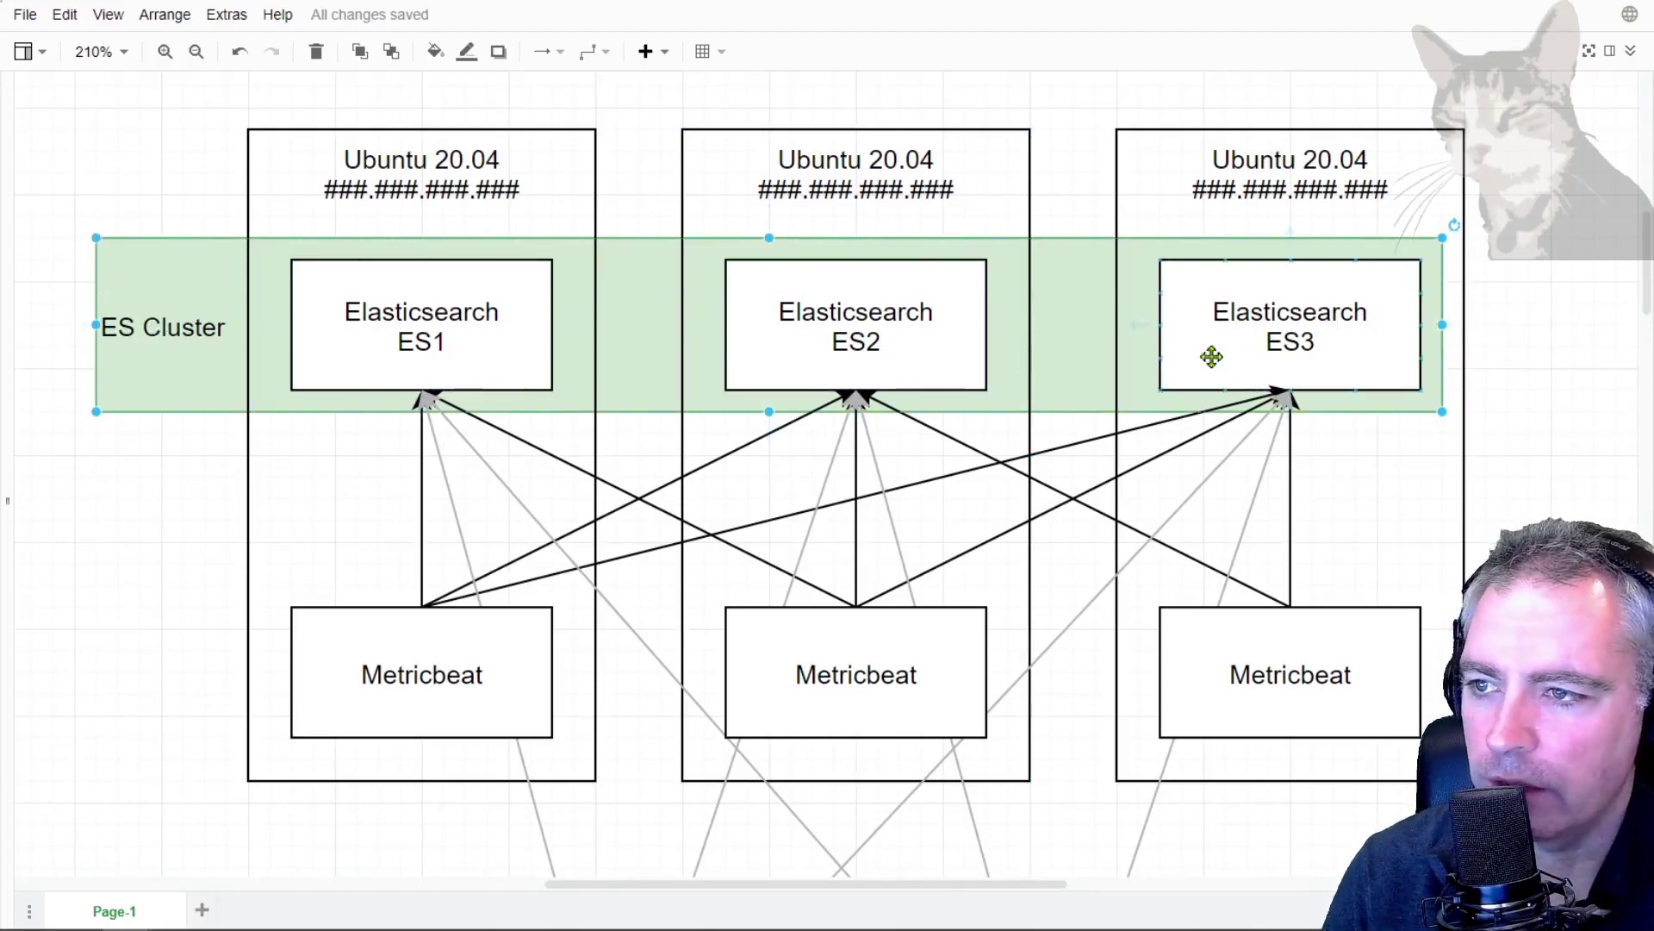
left_click(457, 653)
left_click(900, 661)
left_click(1202, 666)
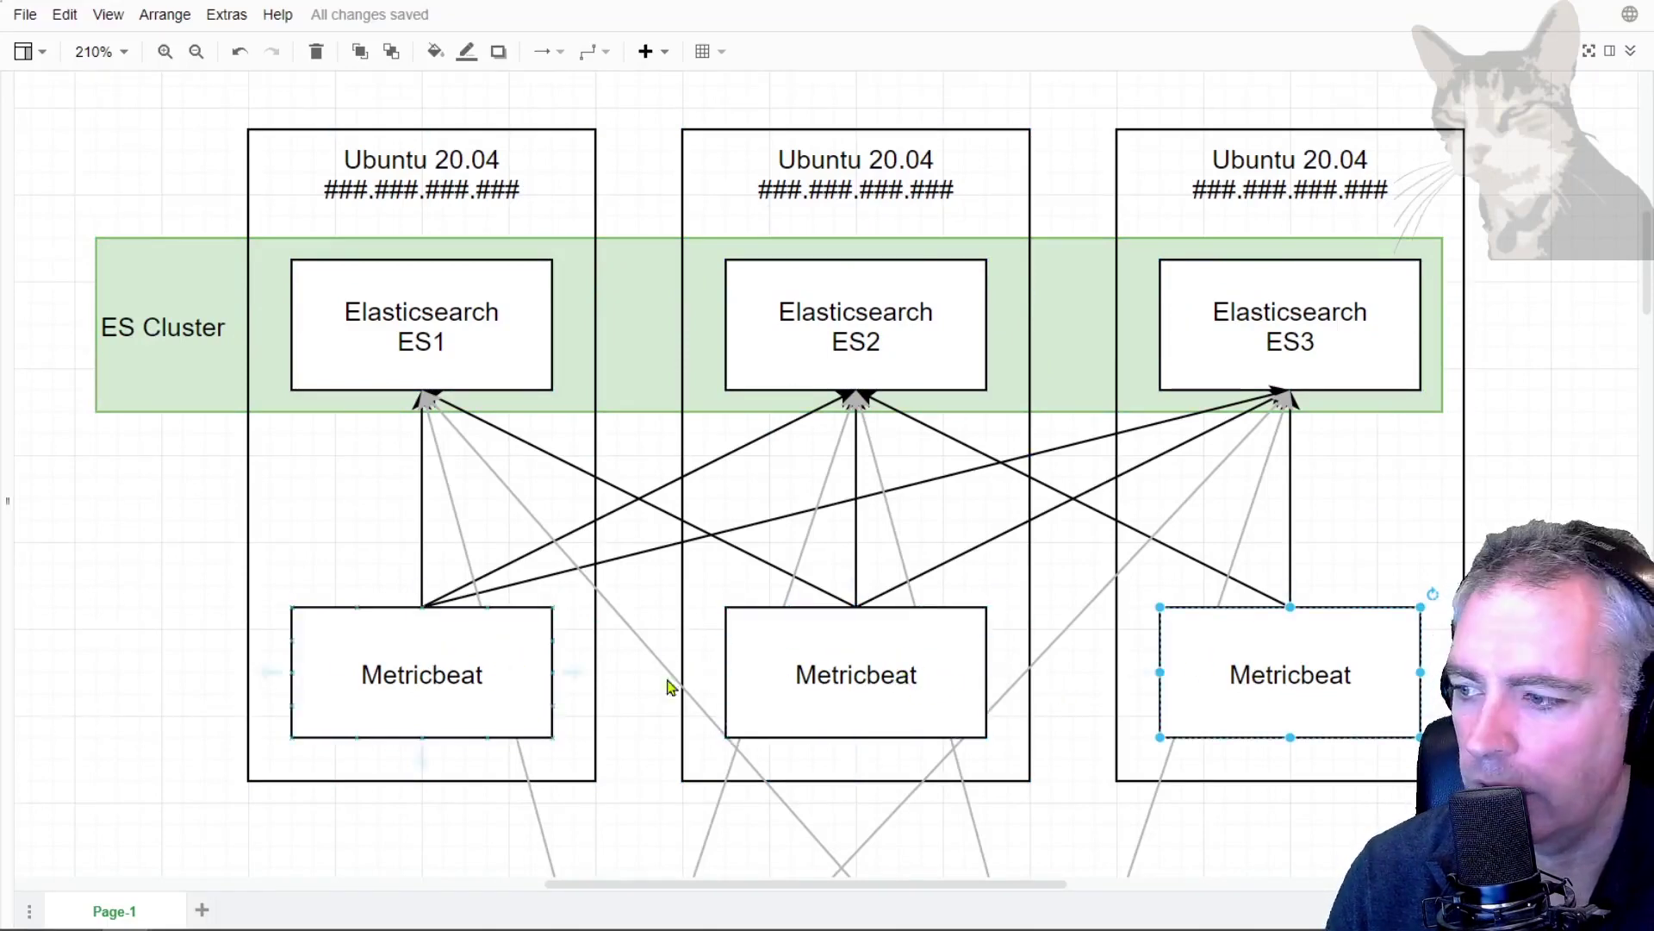
left_click(402, 675)
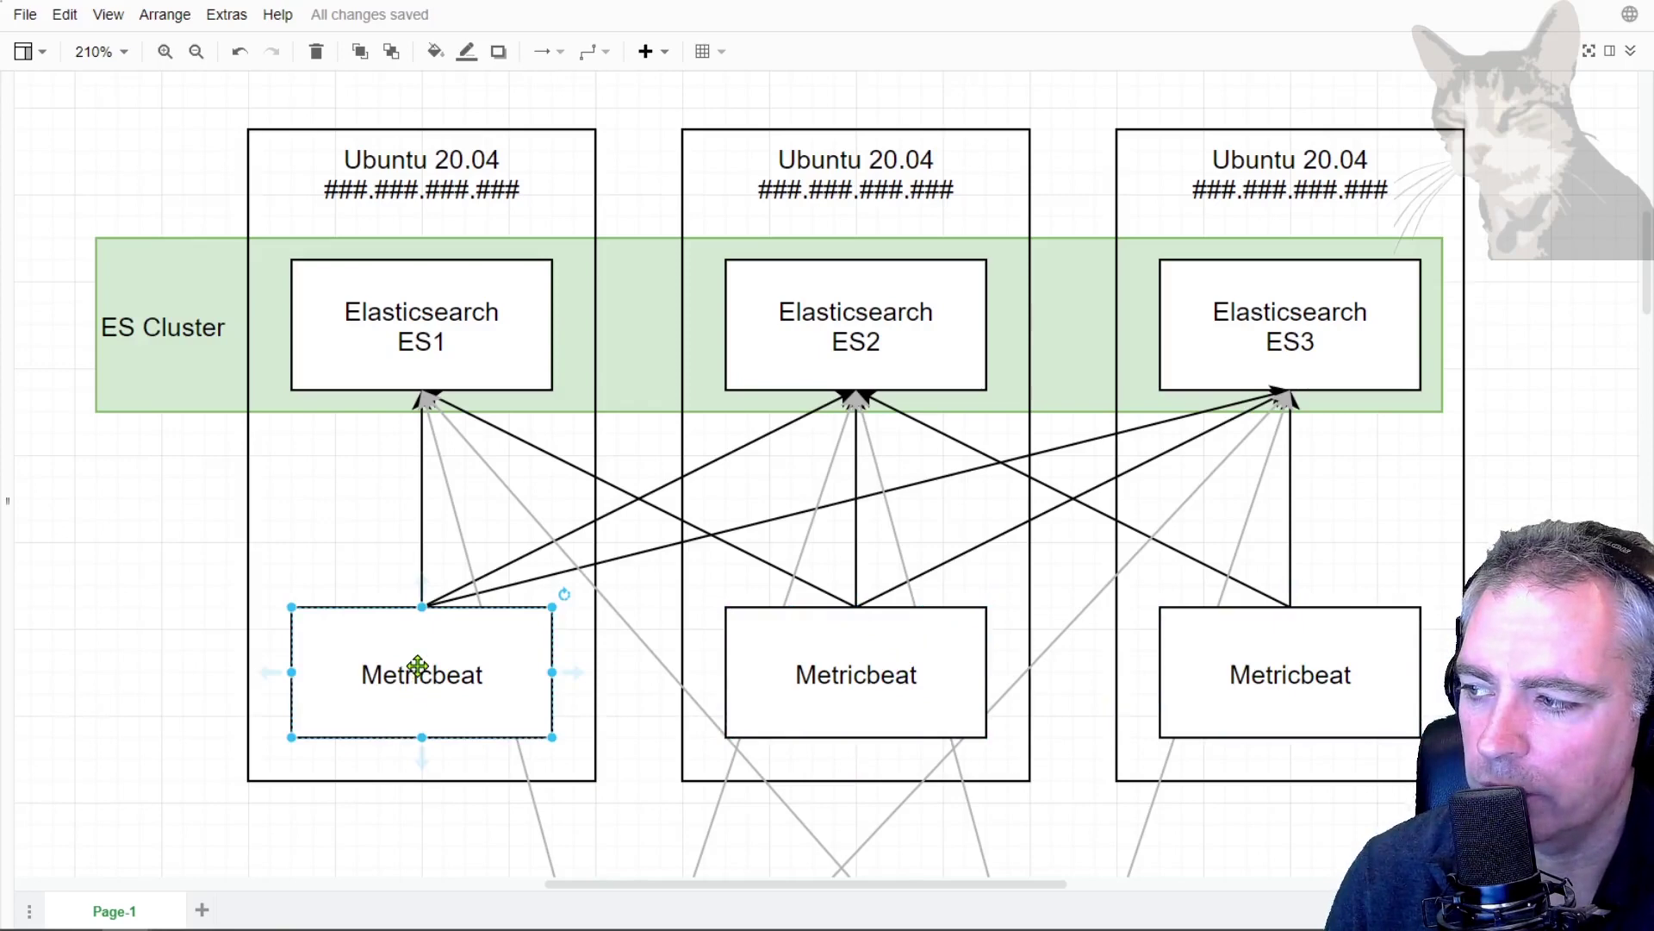
left_click(414, 349)
left_click(757, 330)
left_click(1233, 328)
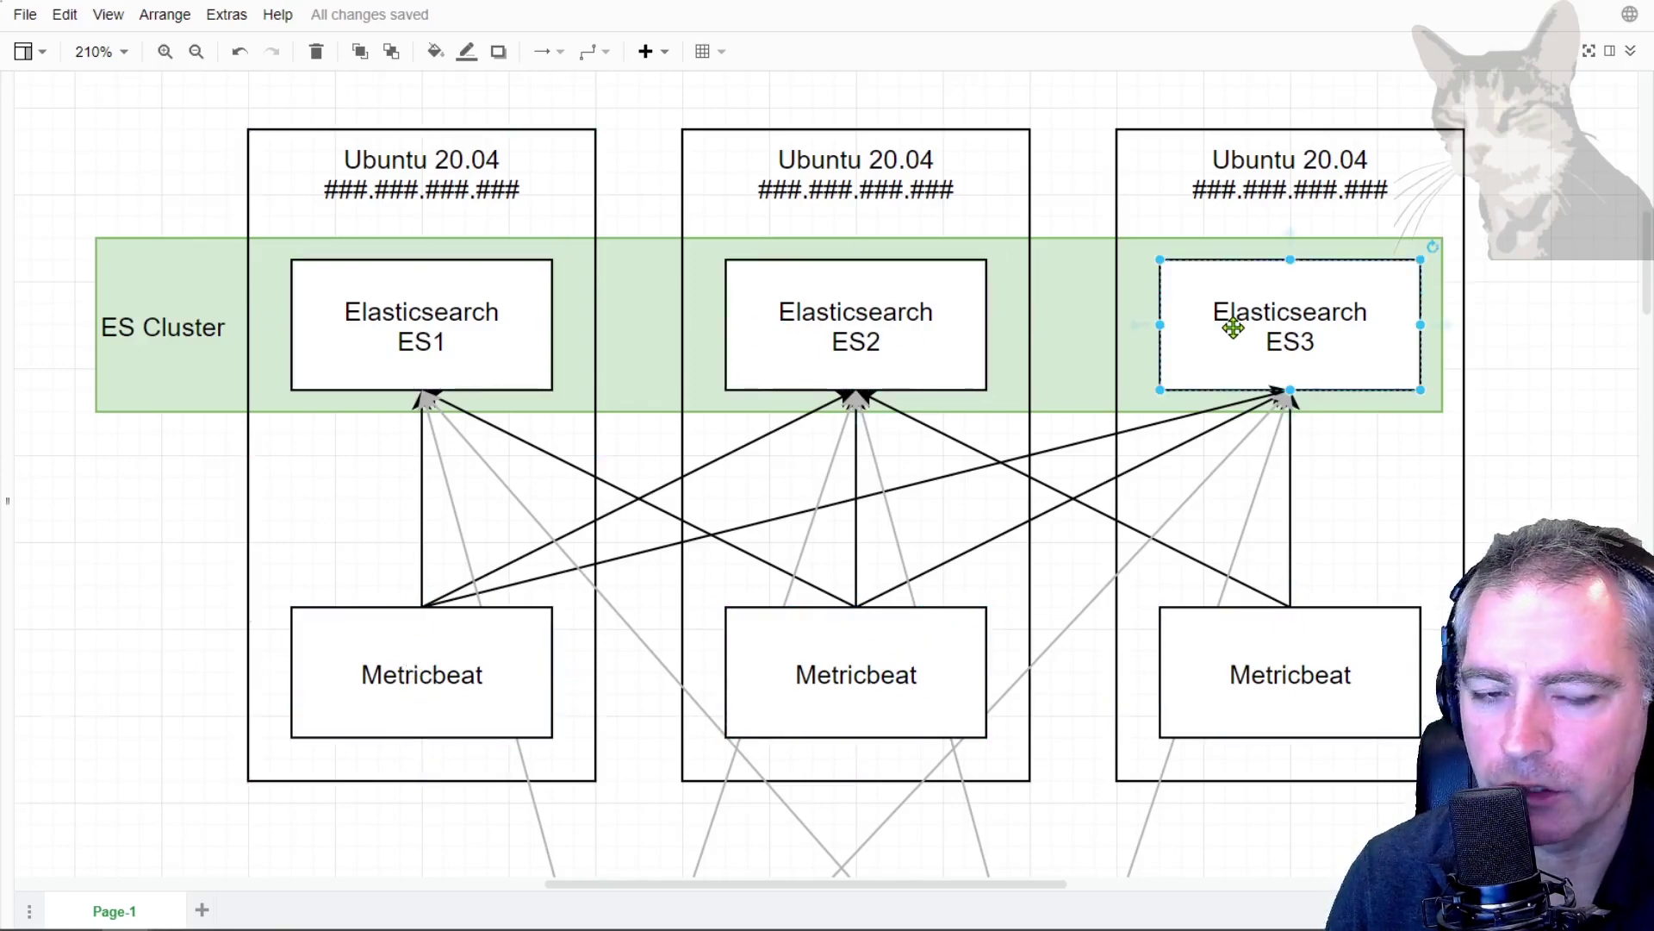
key("Escape")
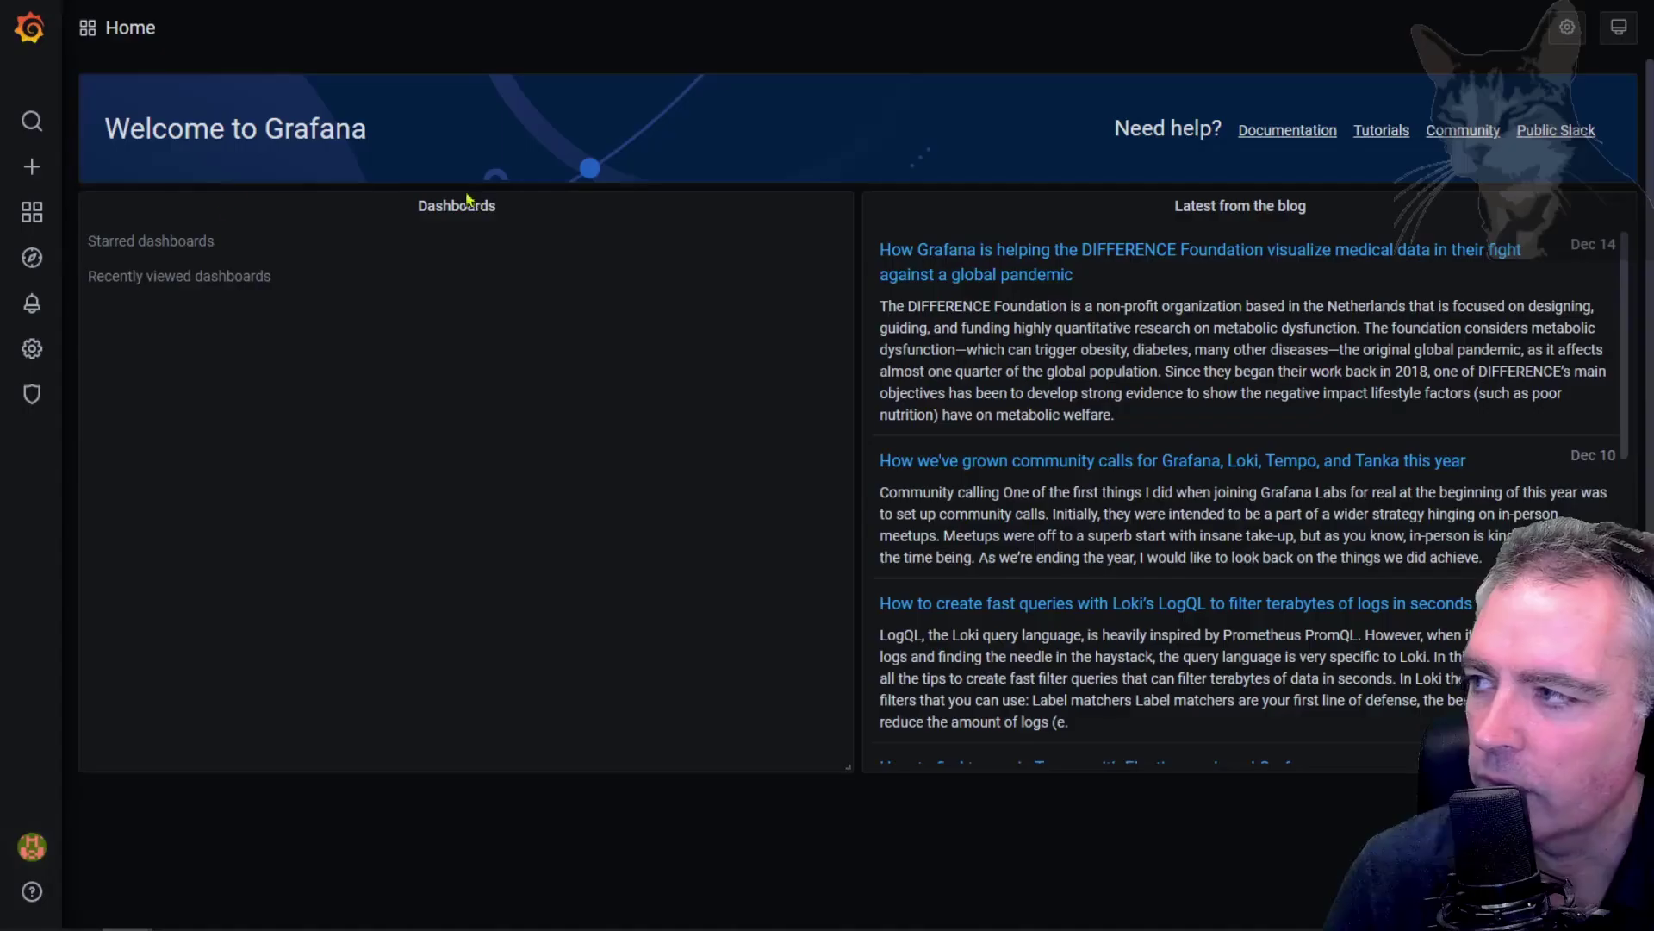
From Configuration > Data Sources, add a new data source of type Elasticsearch.
mouse_move(34, 358)
left_click(145, 389)
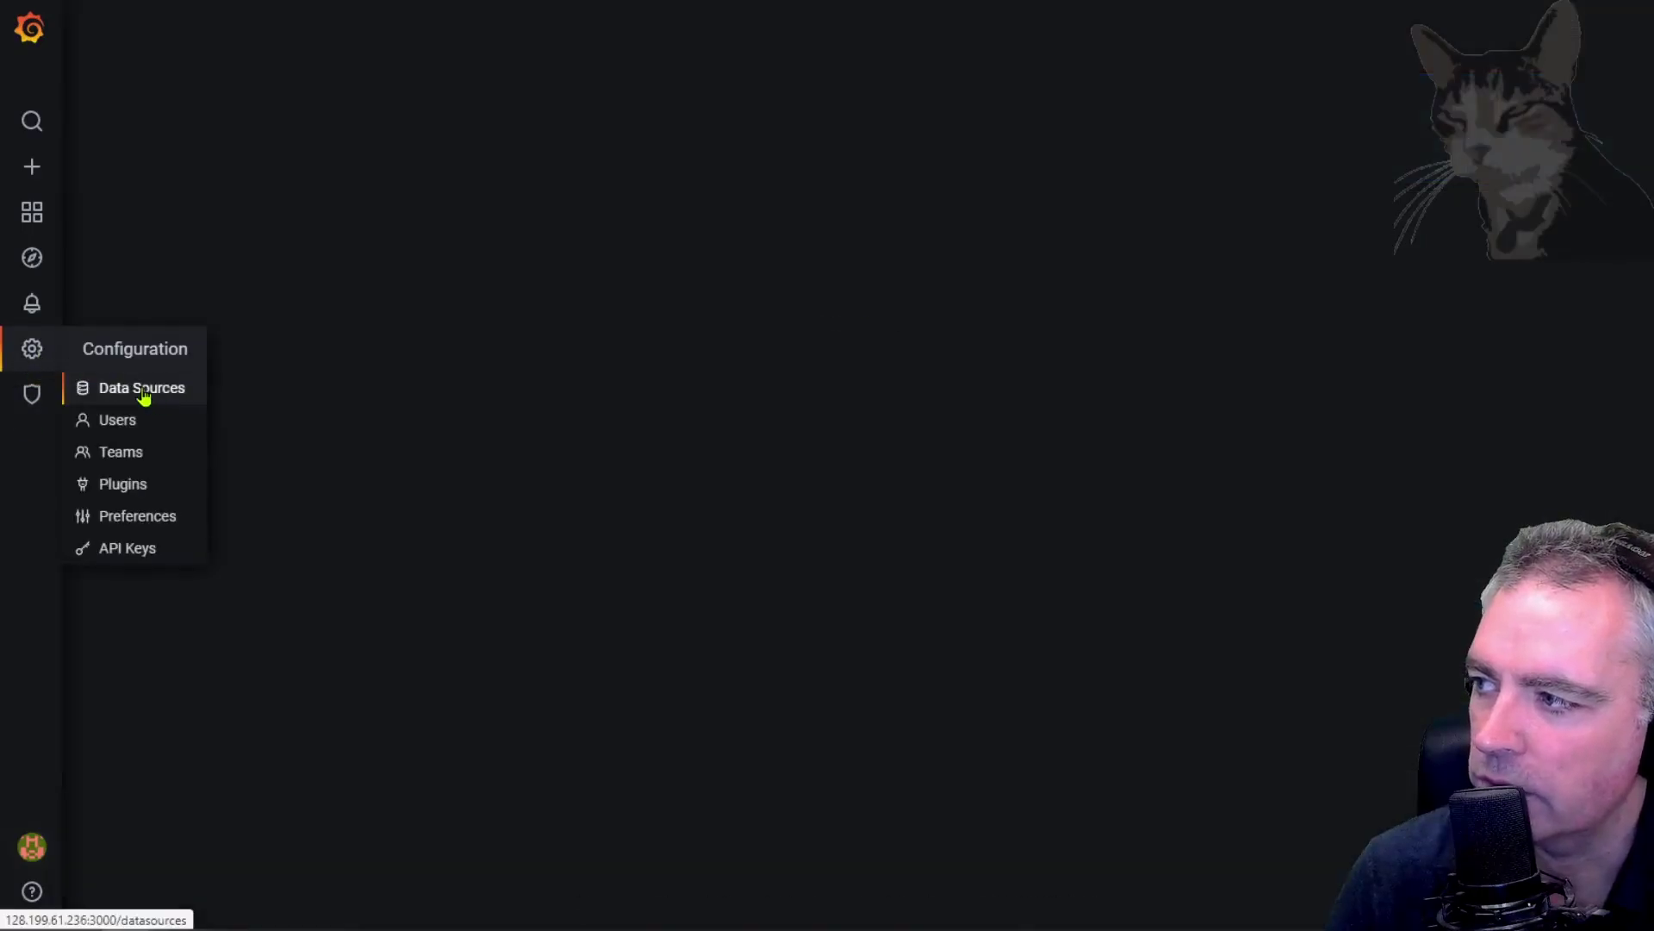
left_click(1254, 226)
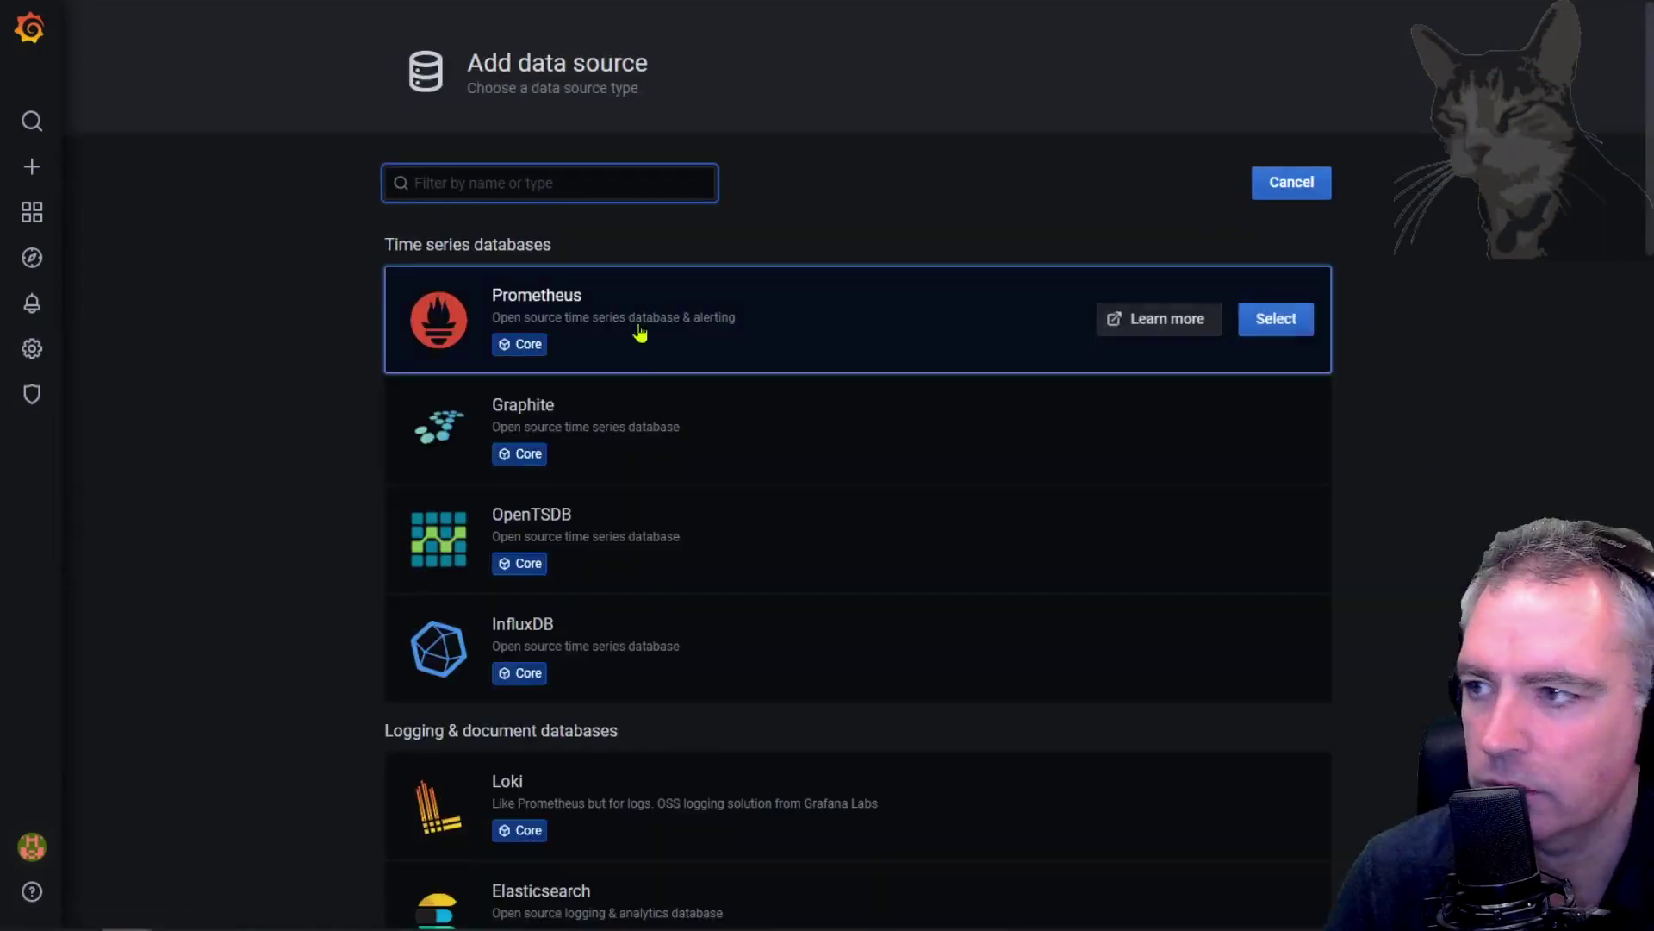
scroll(763, 692, "down", 3)
left_click(580, 635)
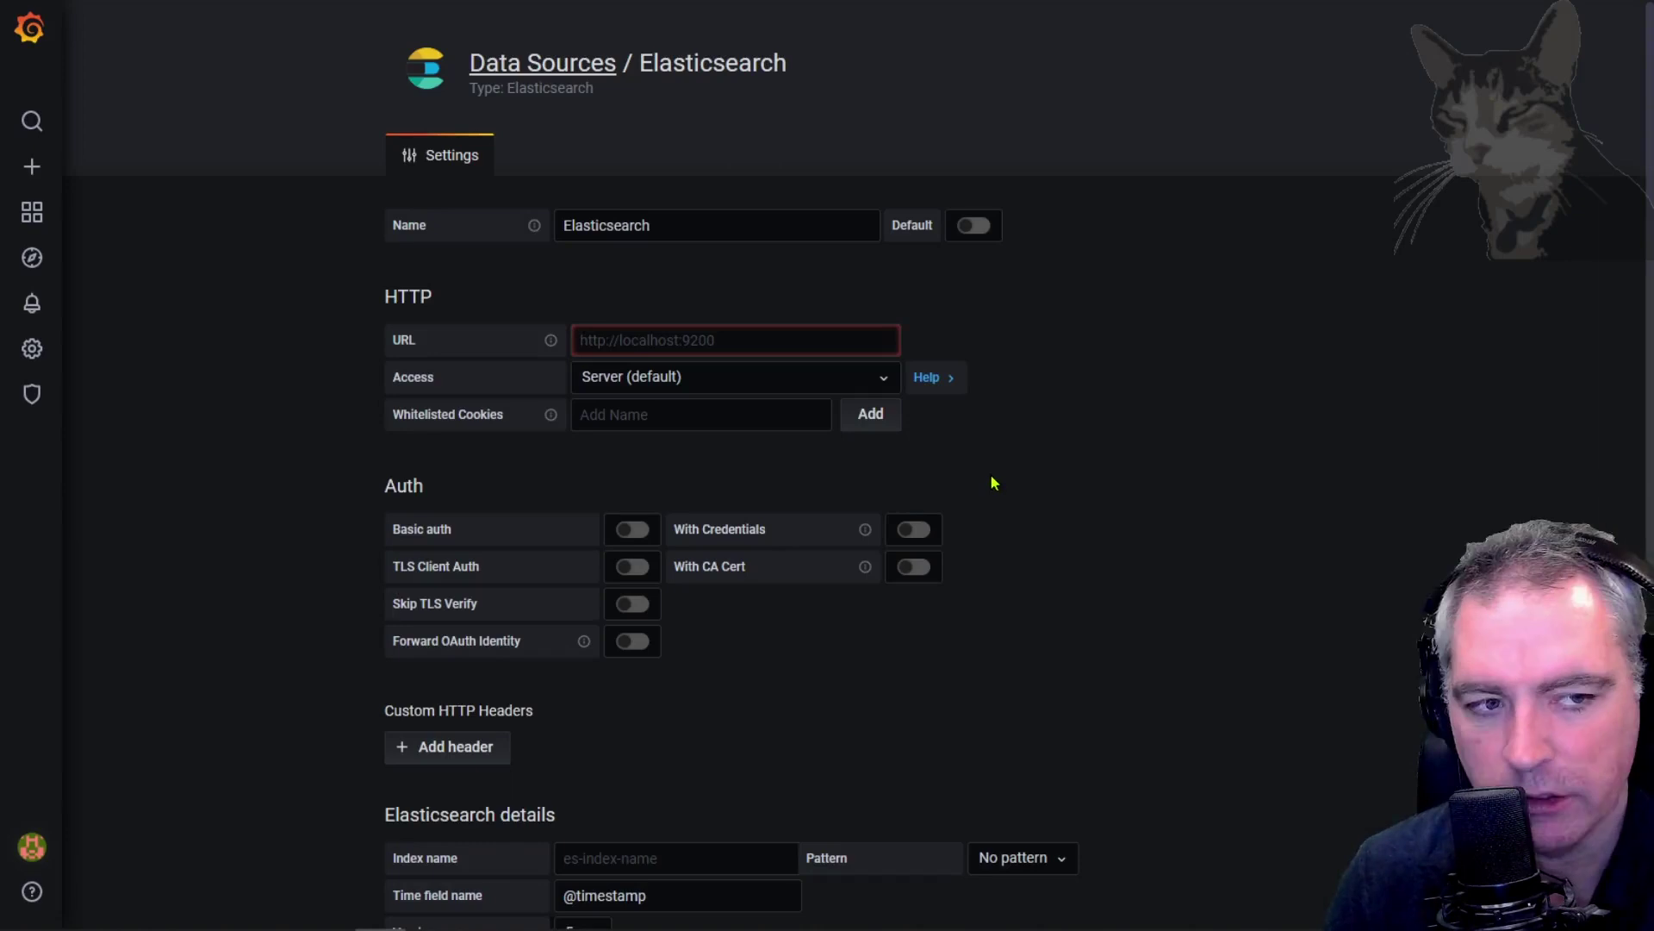
key("alt+Tab")
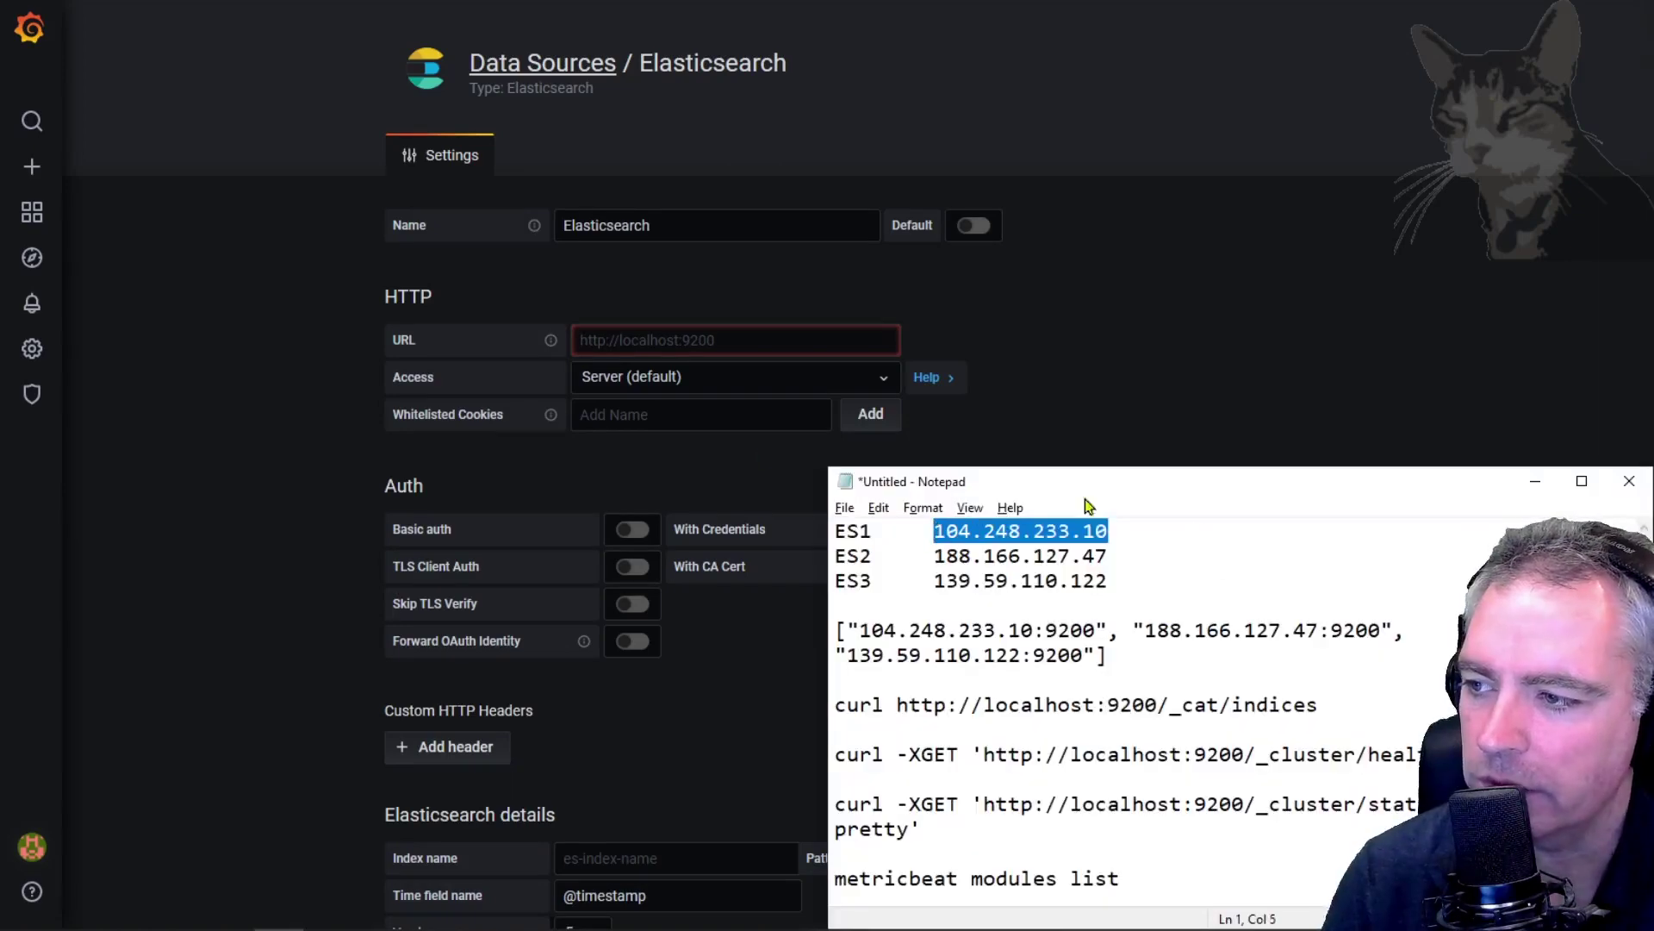
left_click(735, 339)
type("http://")
type("104.248.233.10")
type(":9200")
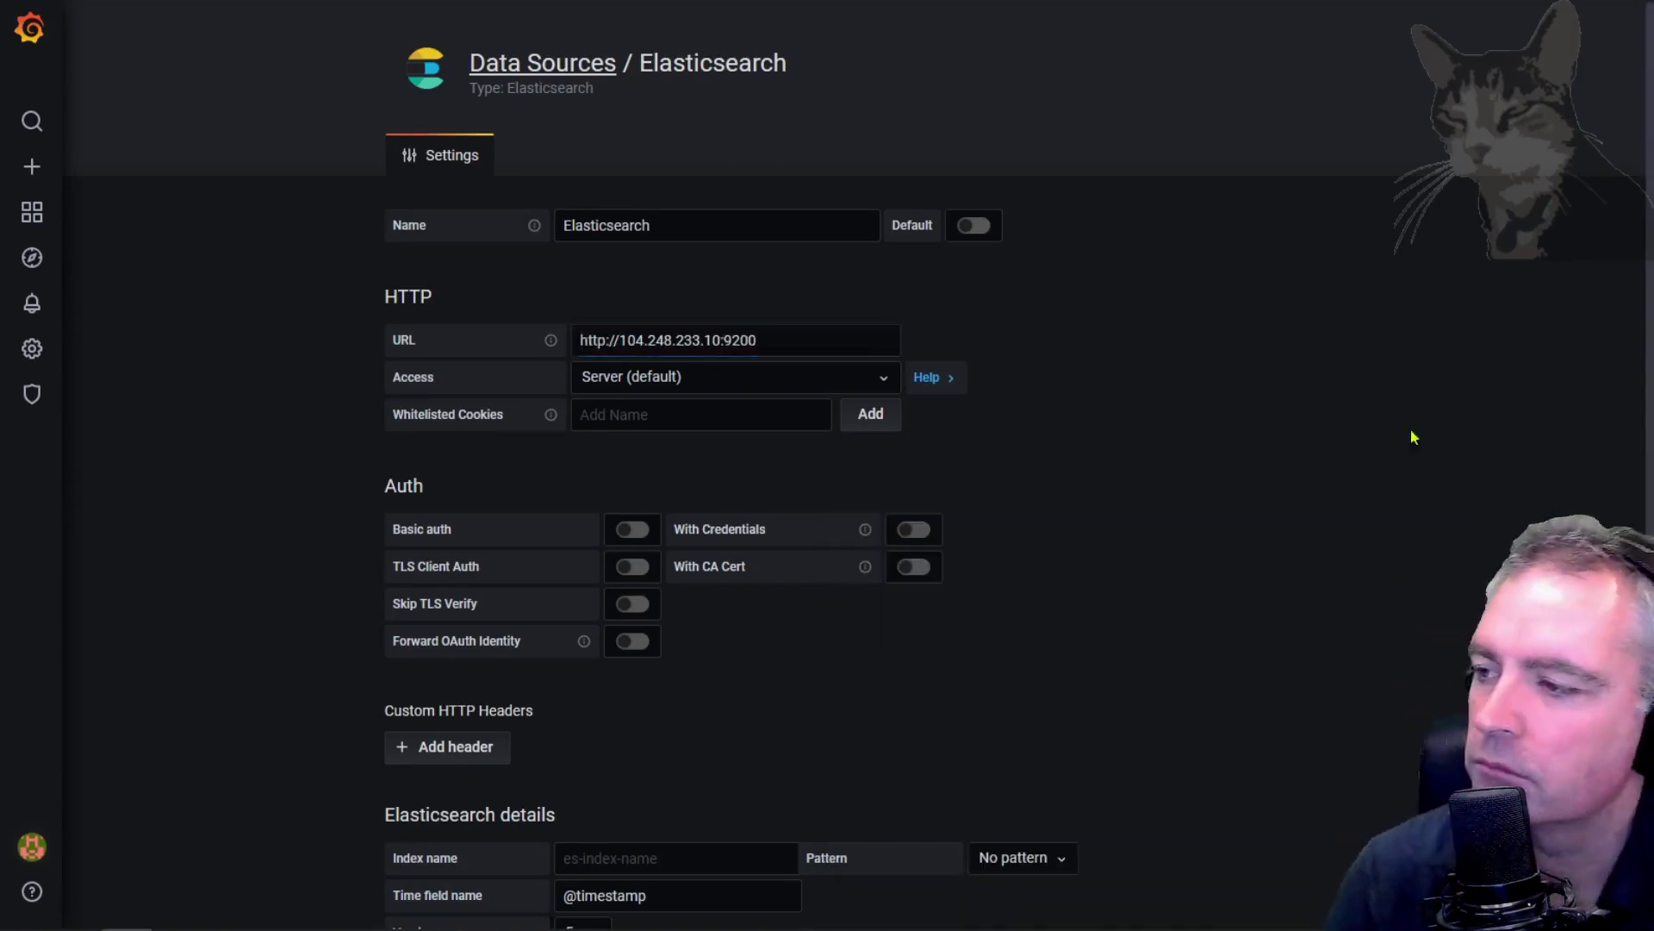
Set the Index name to metricbeat-7.10.* using the prefix copied from ES1's index listing.
scroll(1414, 435, "down", 5)
left_click(722, 439)
key("alt+Tab")
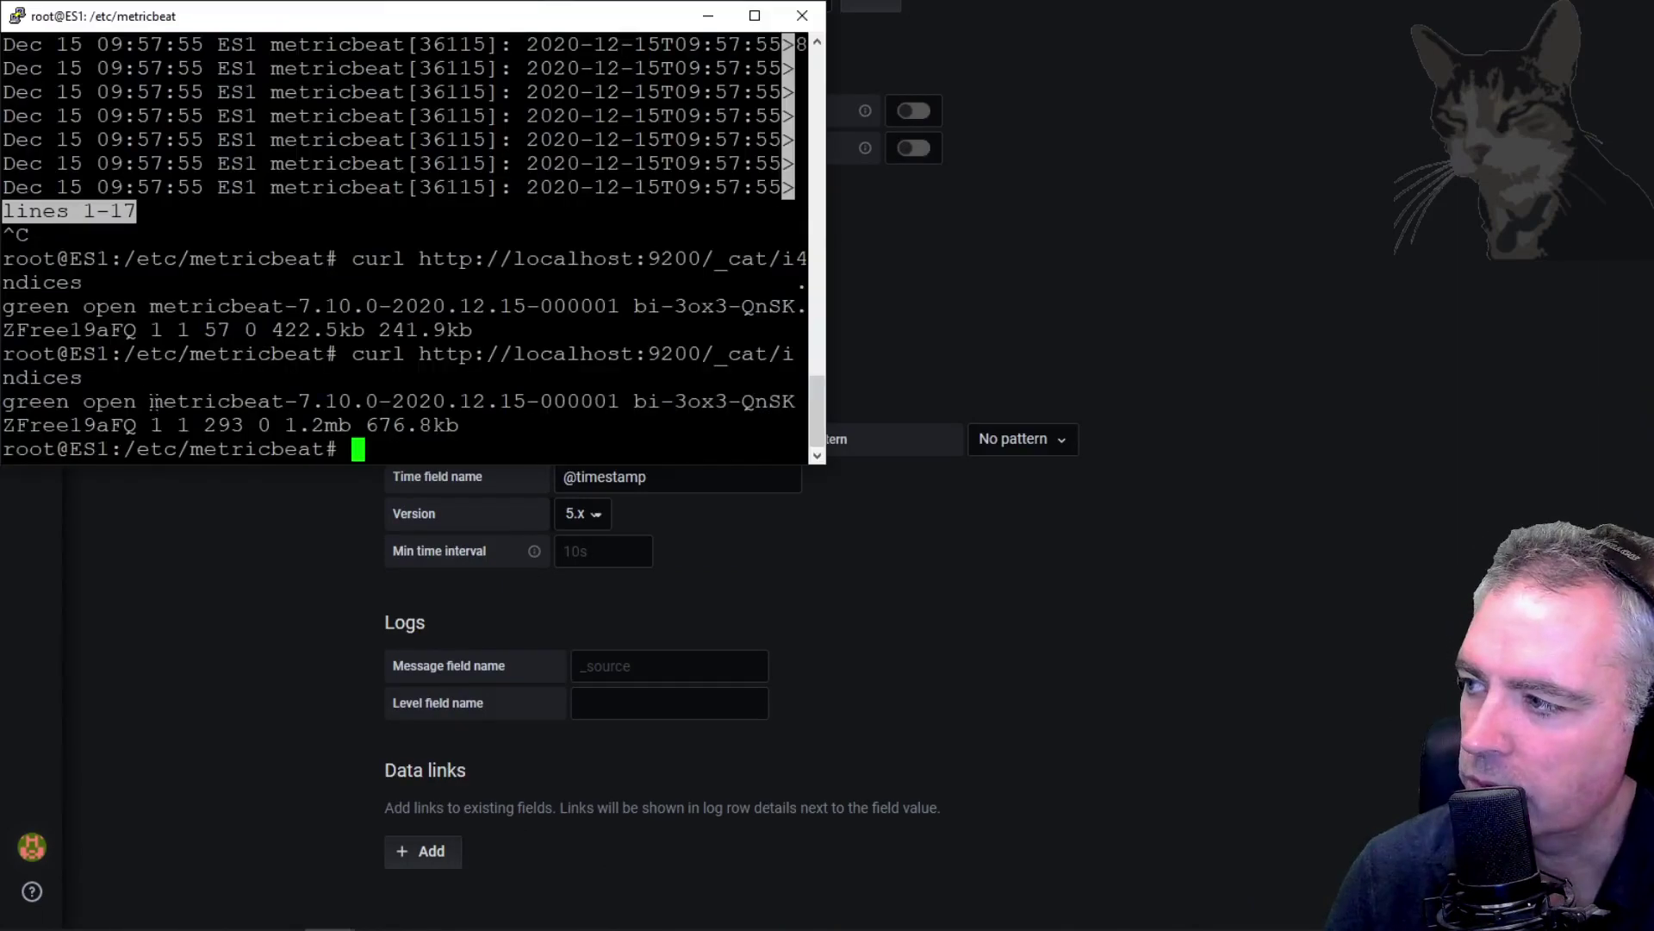
left_click_drag(150, 401, 362, 401)
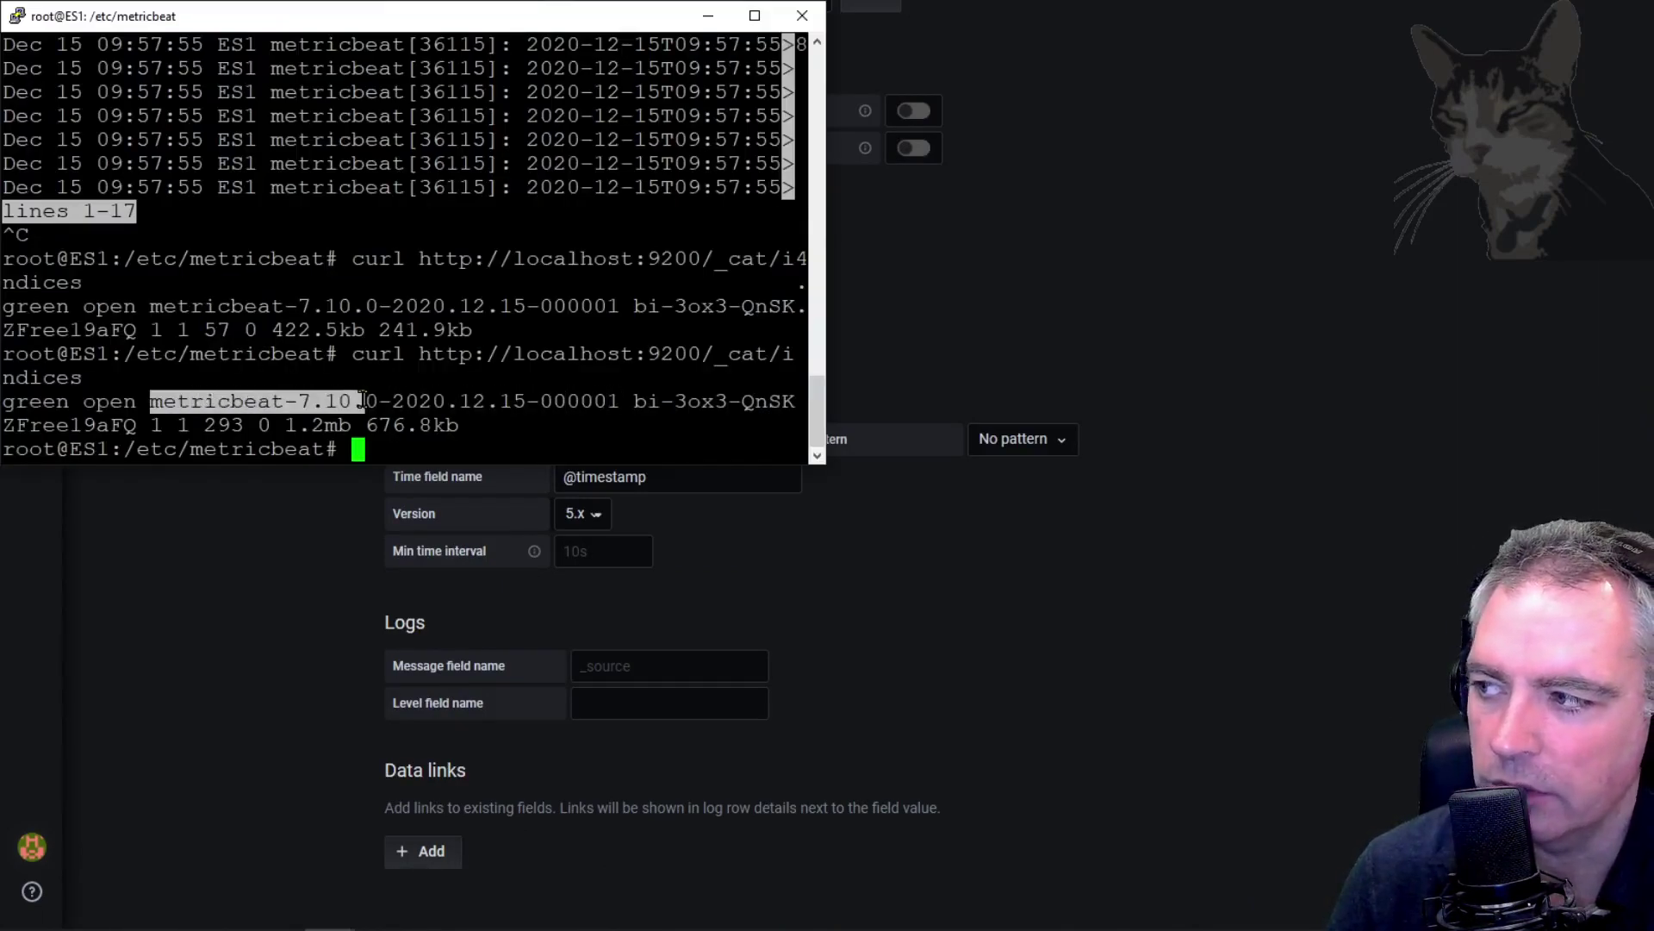
key("alt+Tab")
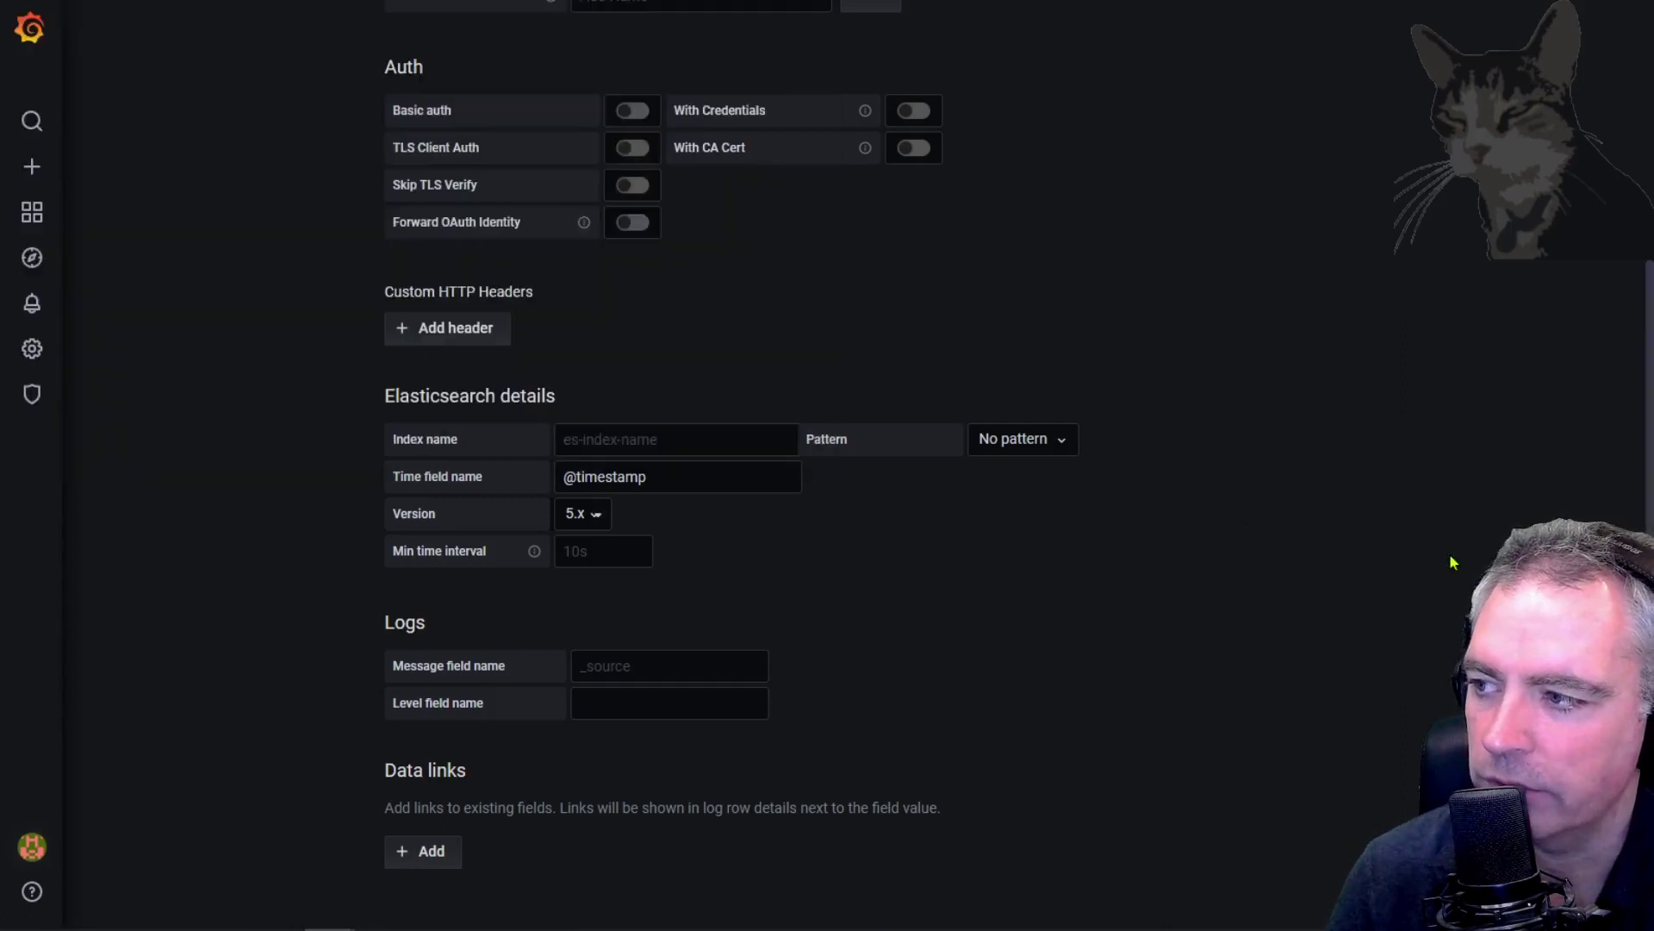
type("metricbeat-7.10.")
type("*")
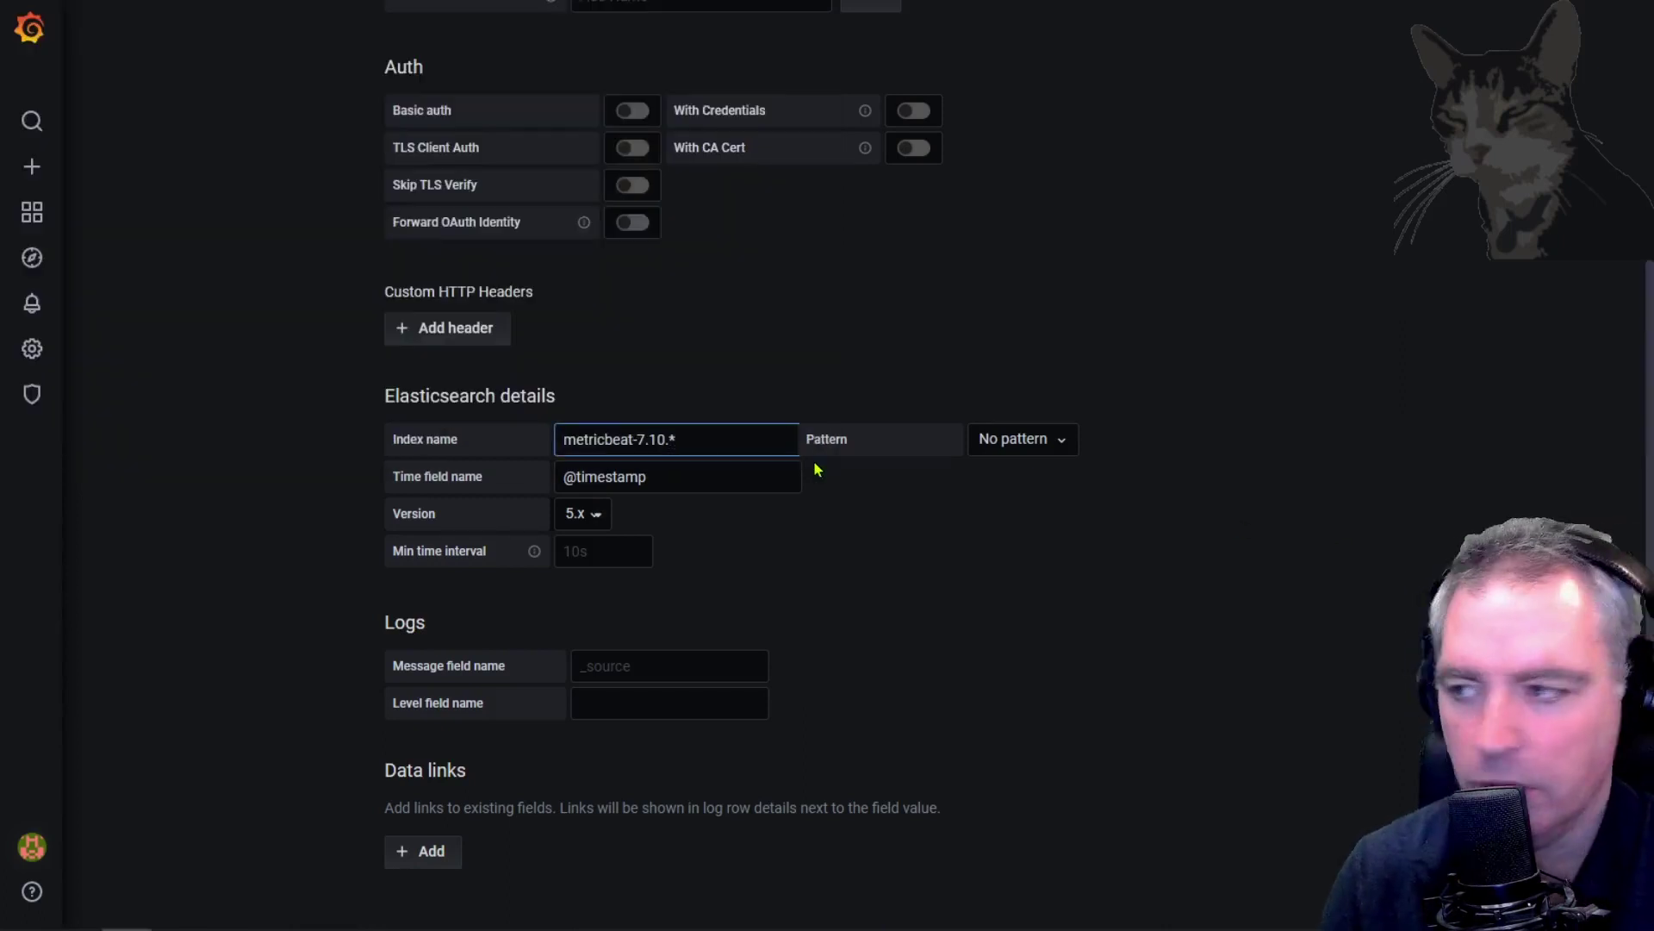
left_click(987, 568)
Choose Elasticsearch version 7.0+ and Save & Test the data source.
left_click(583, 513)
left_click(579, 677)
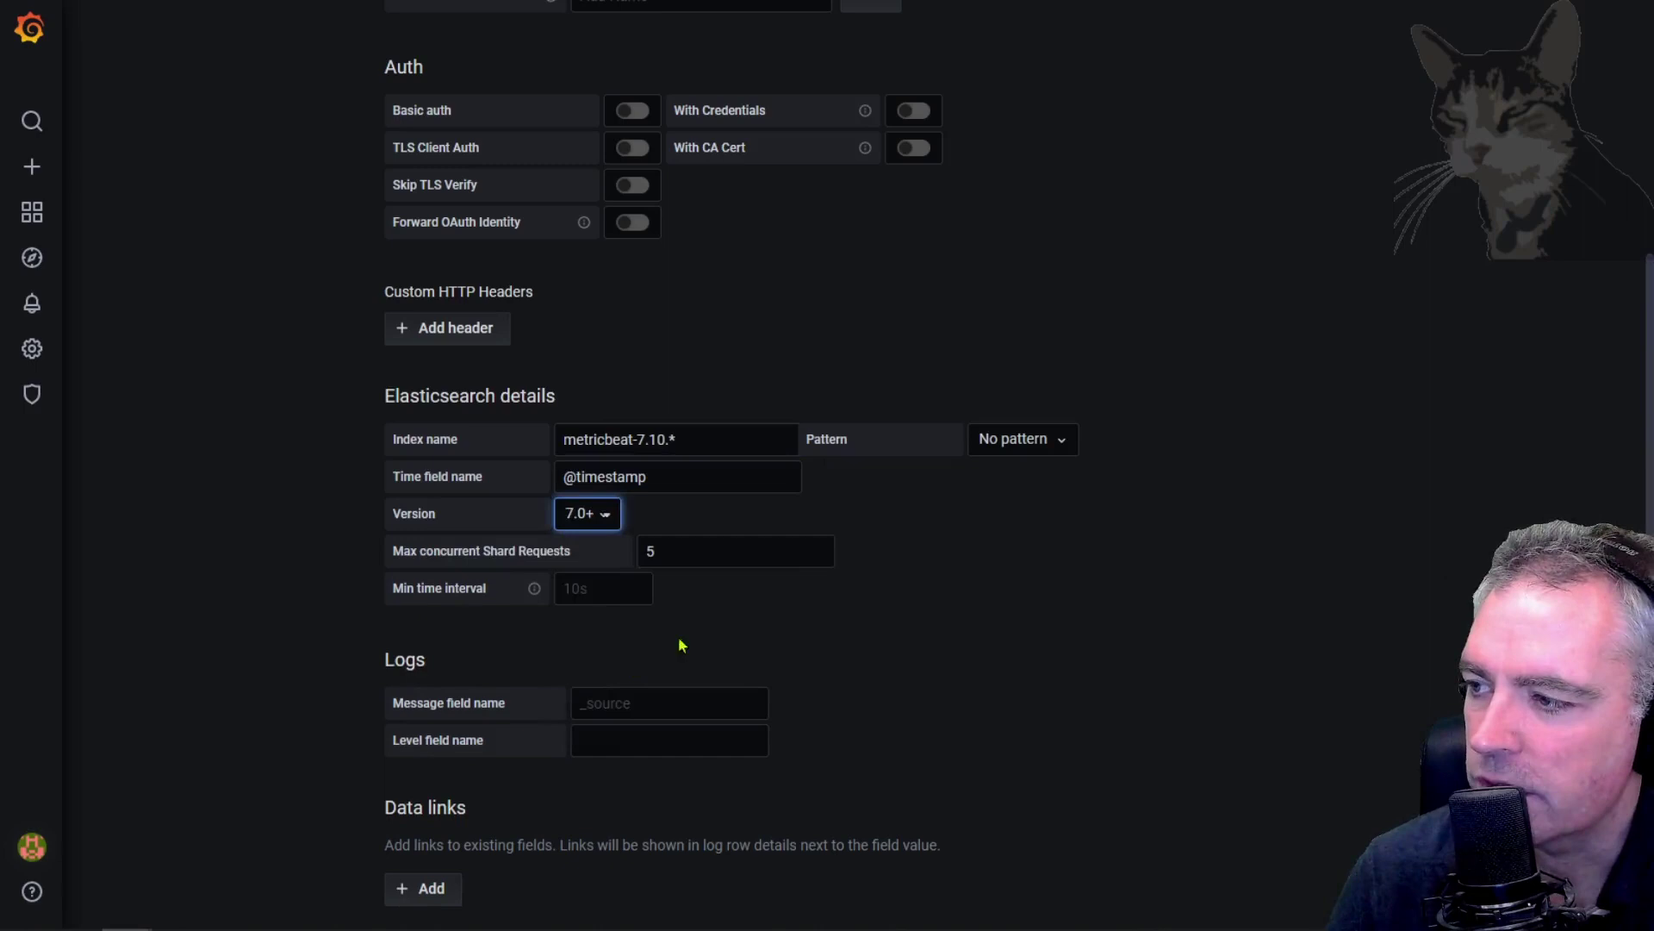
scroll(425, 739, "down", 2)
left_click(440, 793)
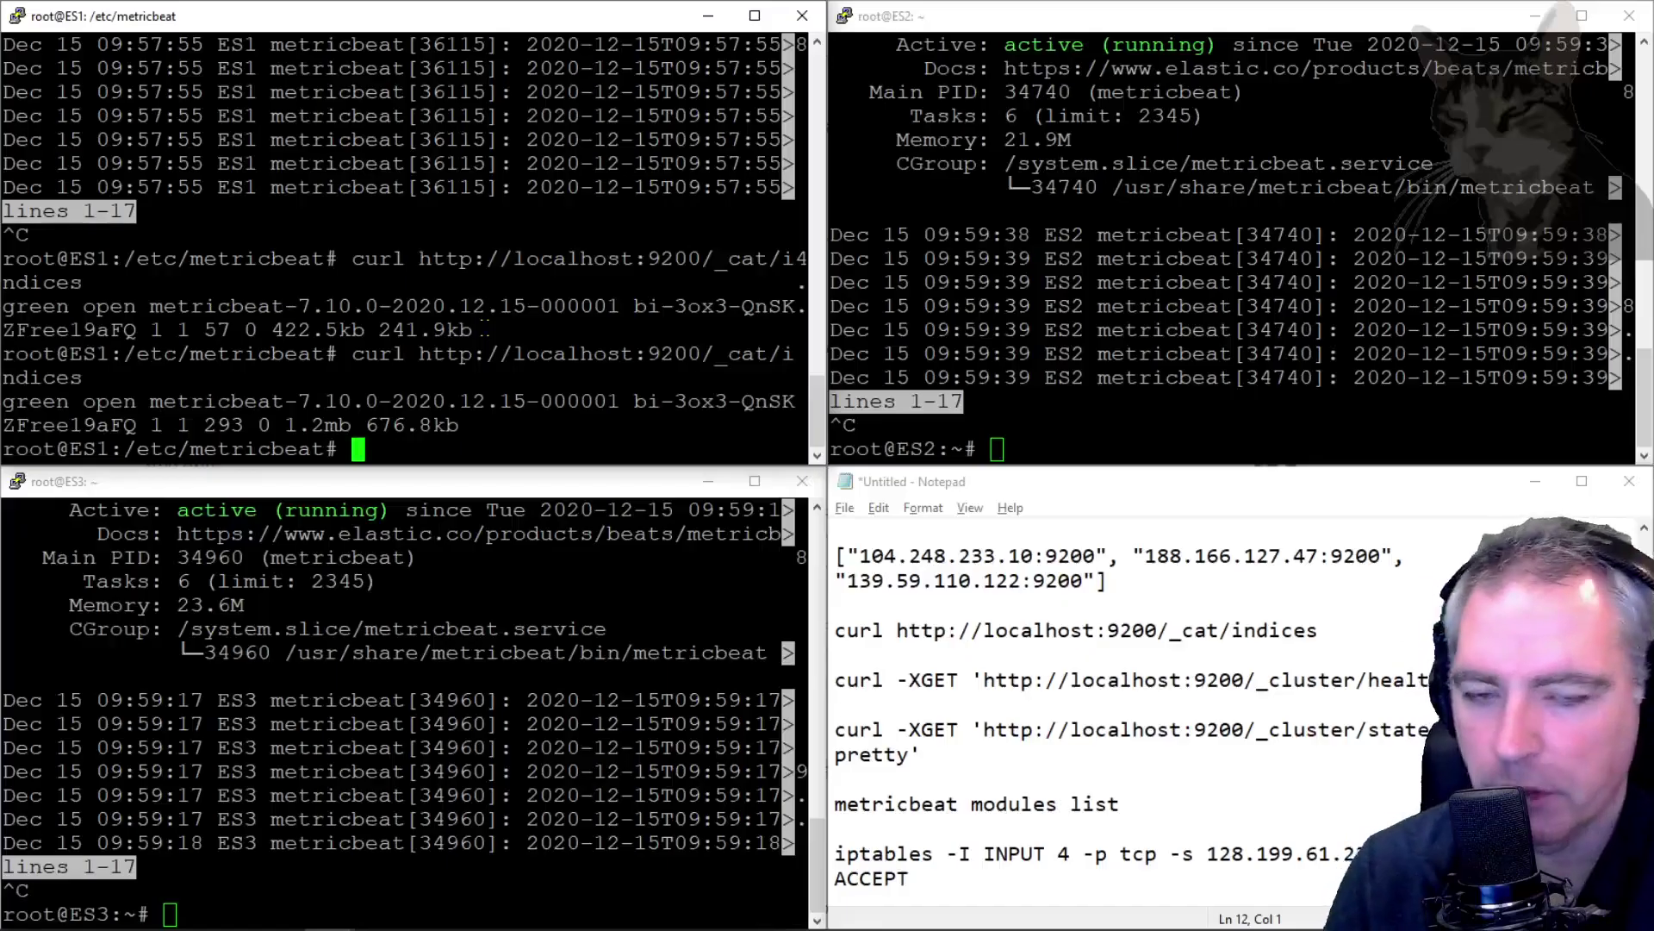
Run 'iptables -L --line-numbers' on ES1 and review the ACCEPT and DROP rules for ports 9200 and 9300.
type("iptables -L")
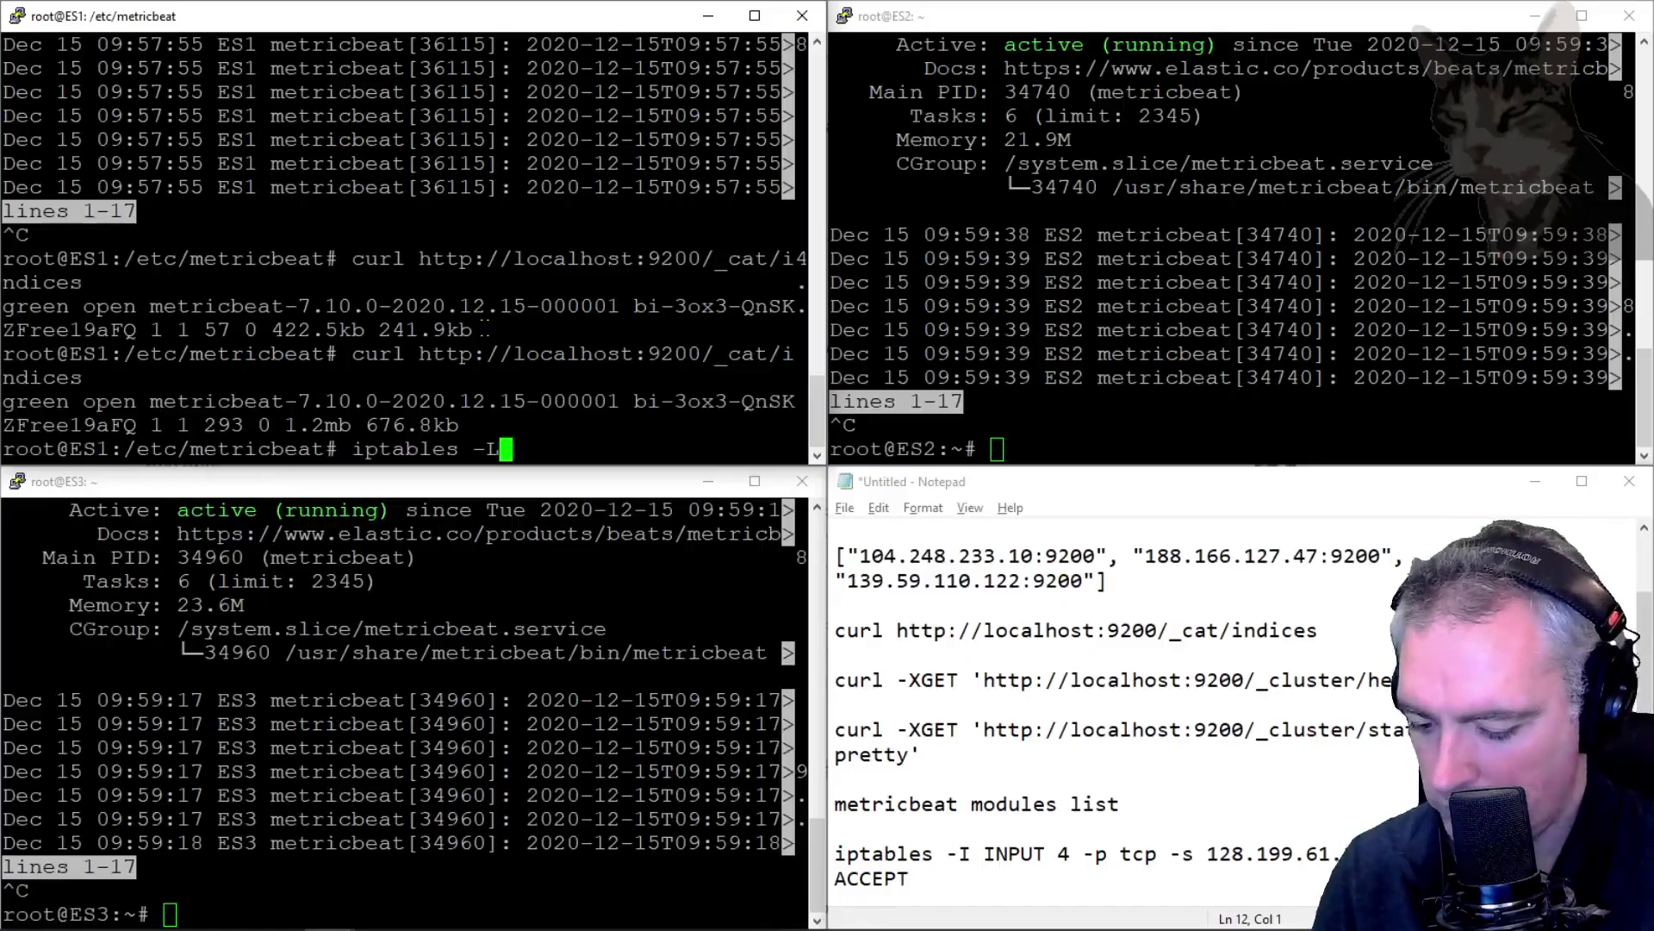
type(" --line-numbers")
key("Return")
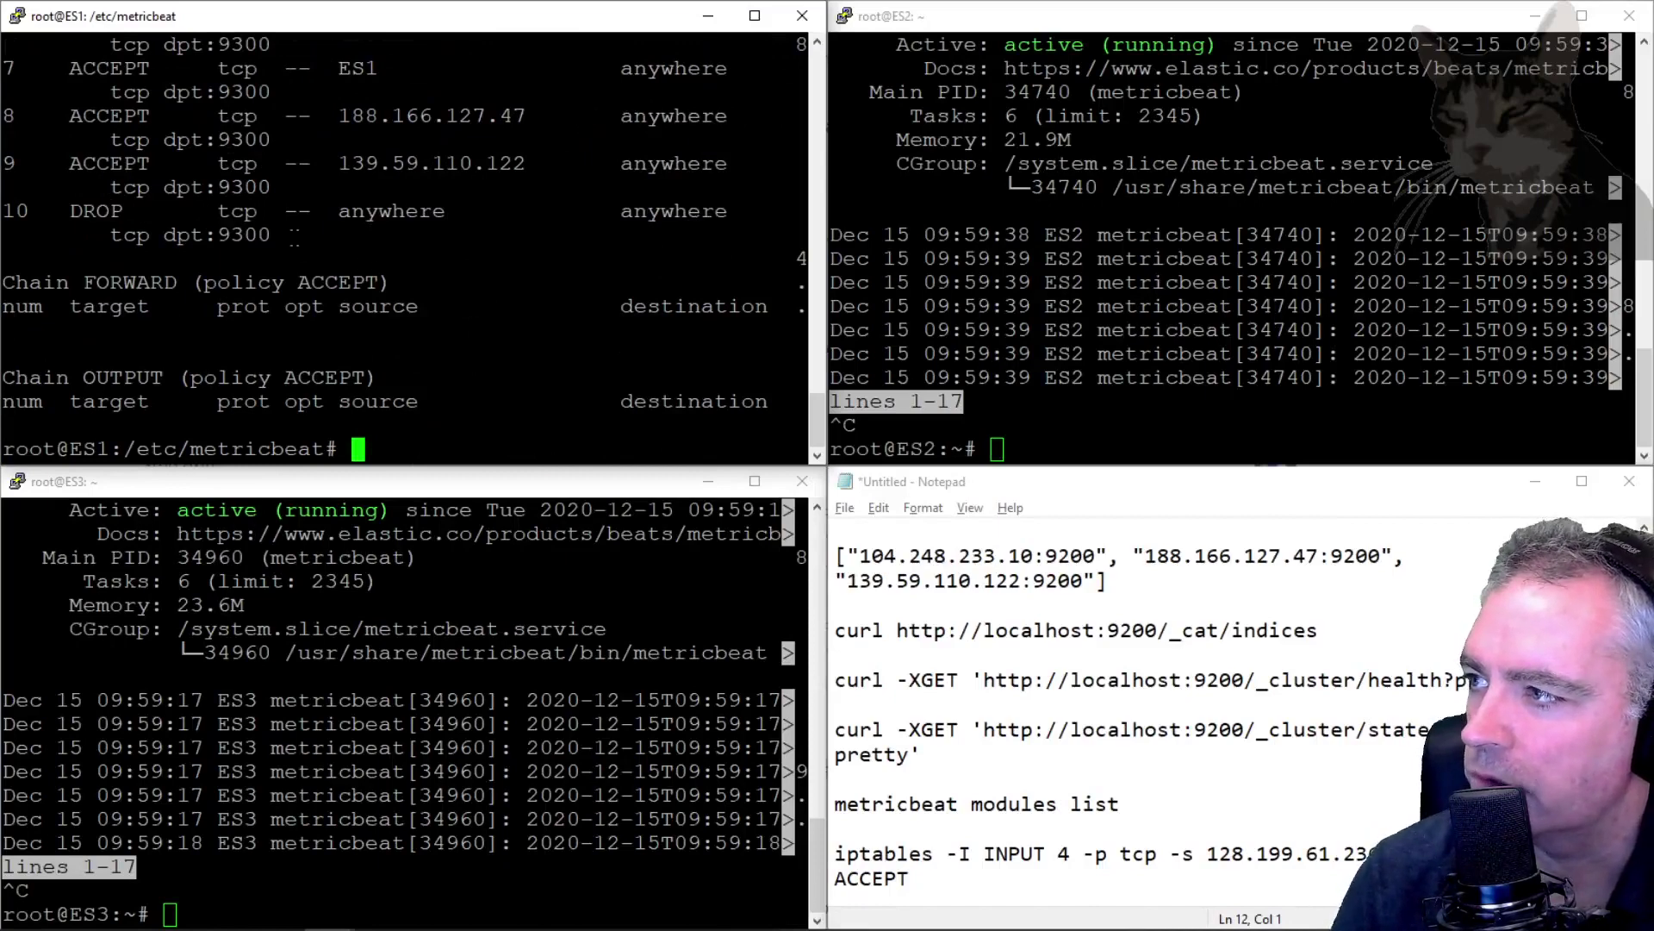
double_click(99, 211)
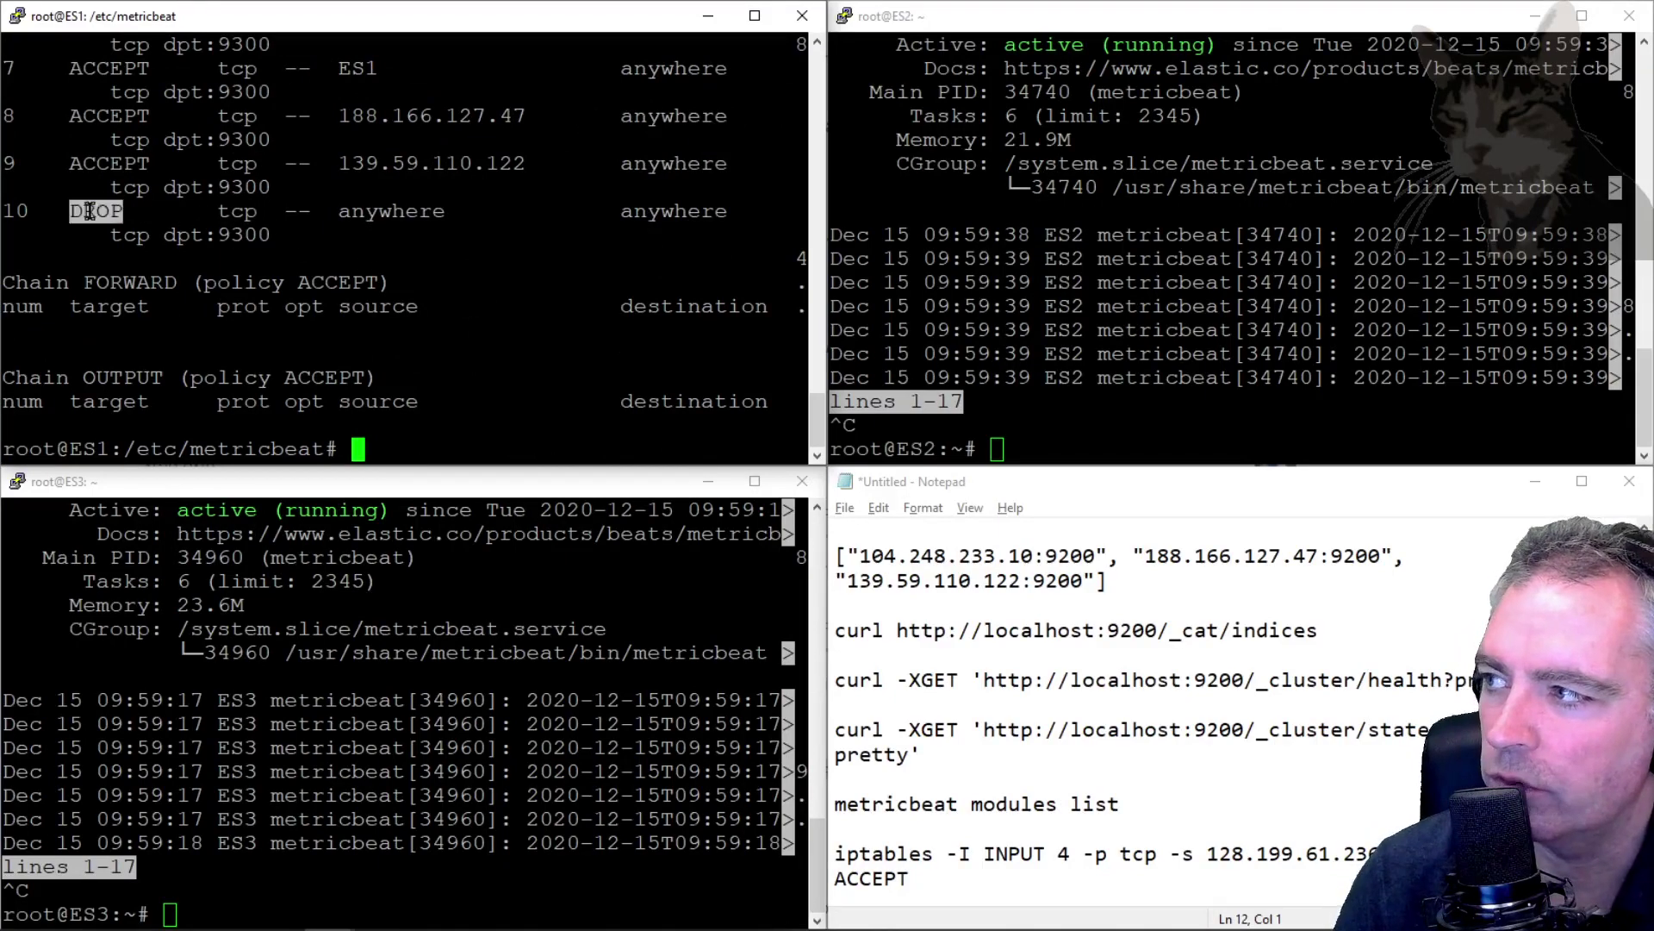
scroll(162, 151, "up", 3)
double_click(234, 163)
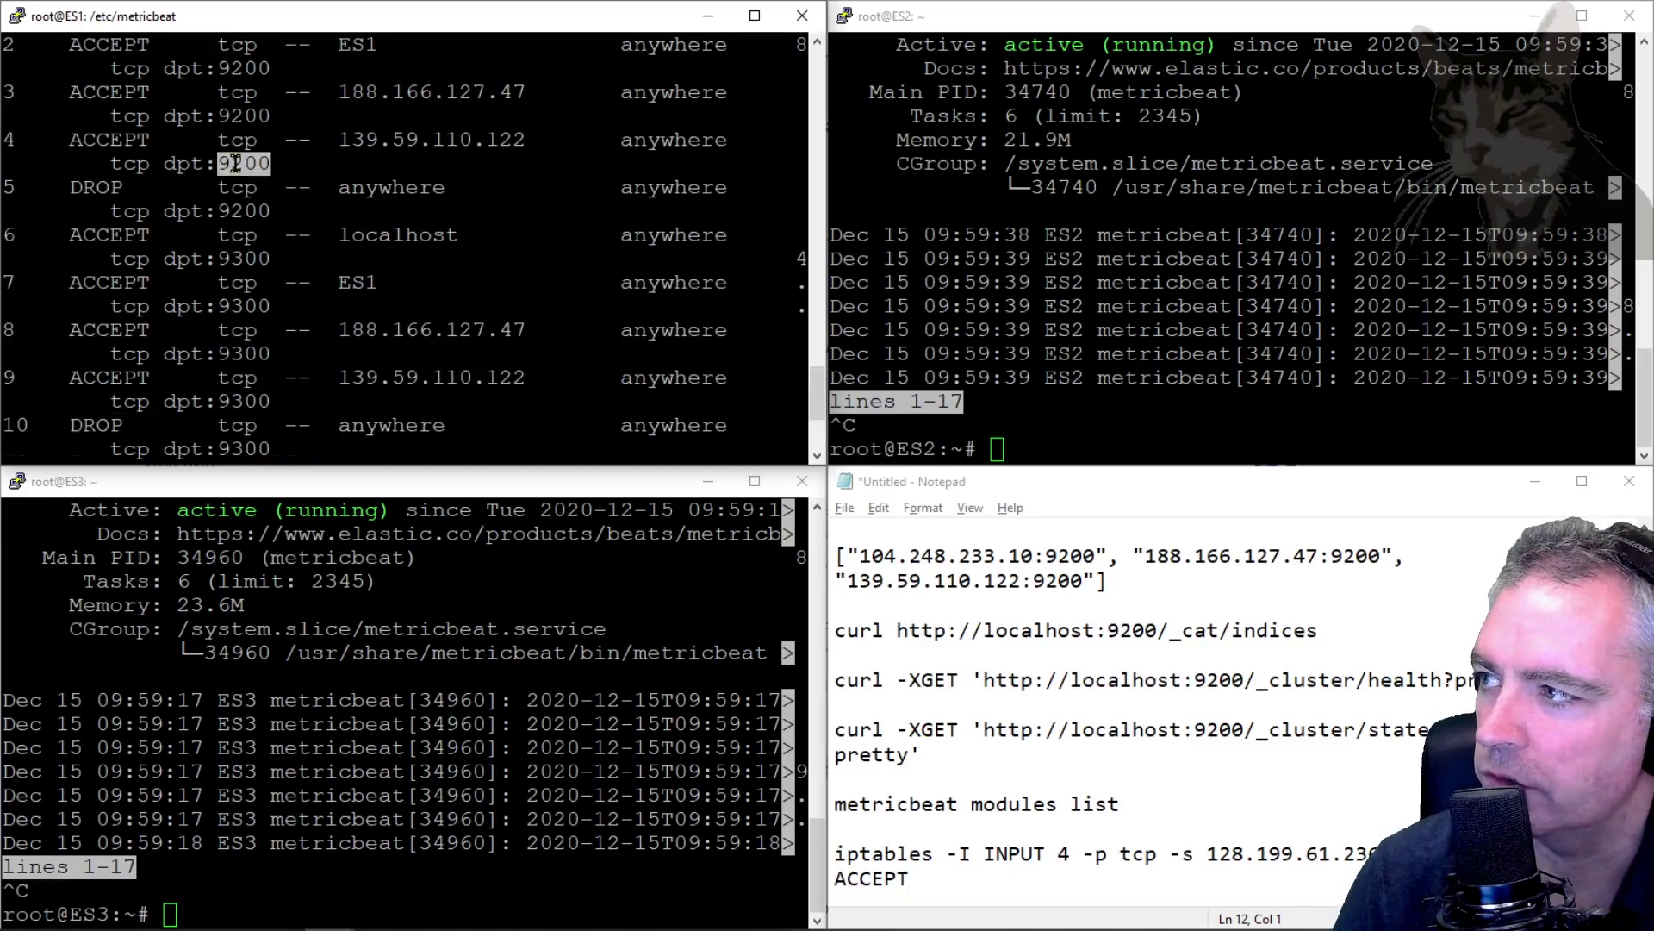
double_click(102, 187)
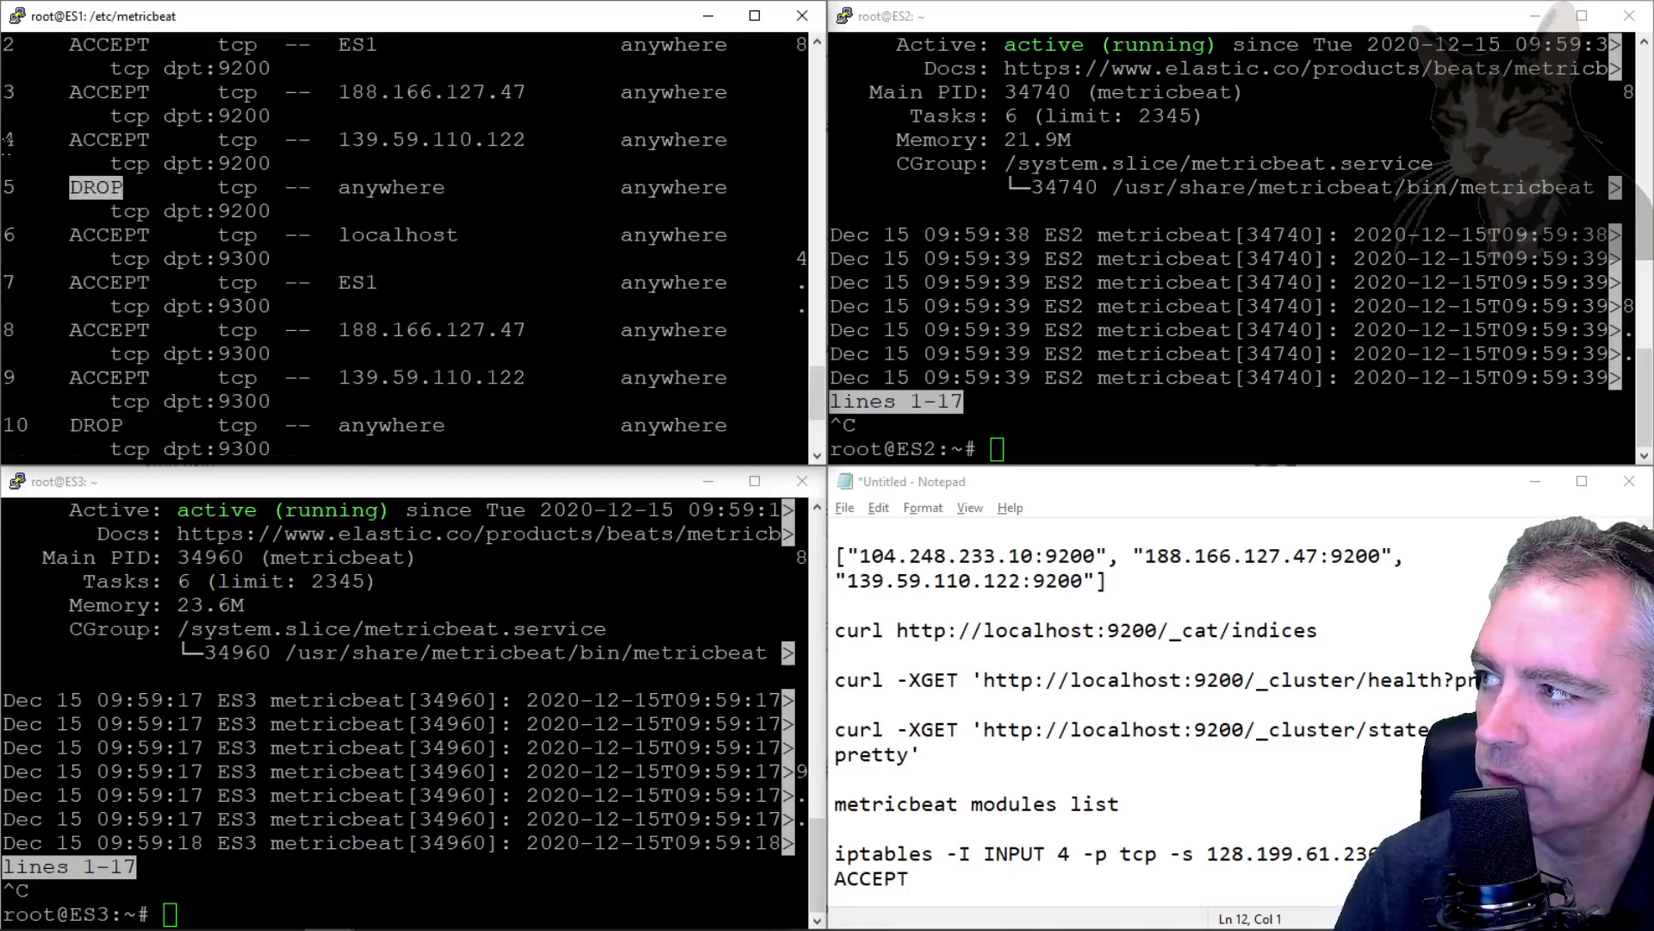
On ES1, insert the iptables rule accepting port 9200 from 128.199.61.236 at position 5.
key("alt+Tab")
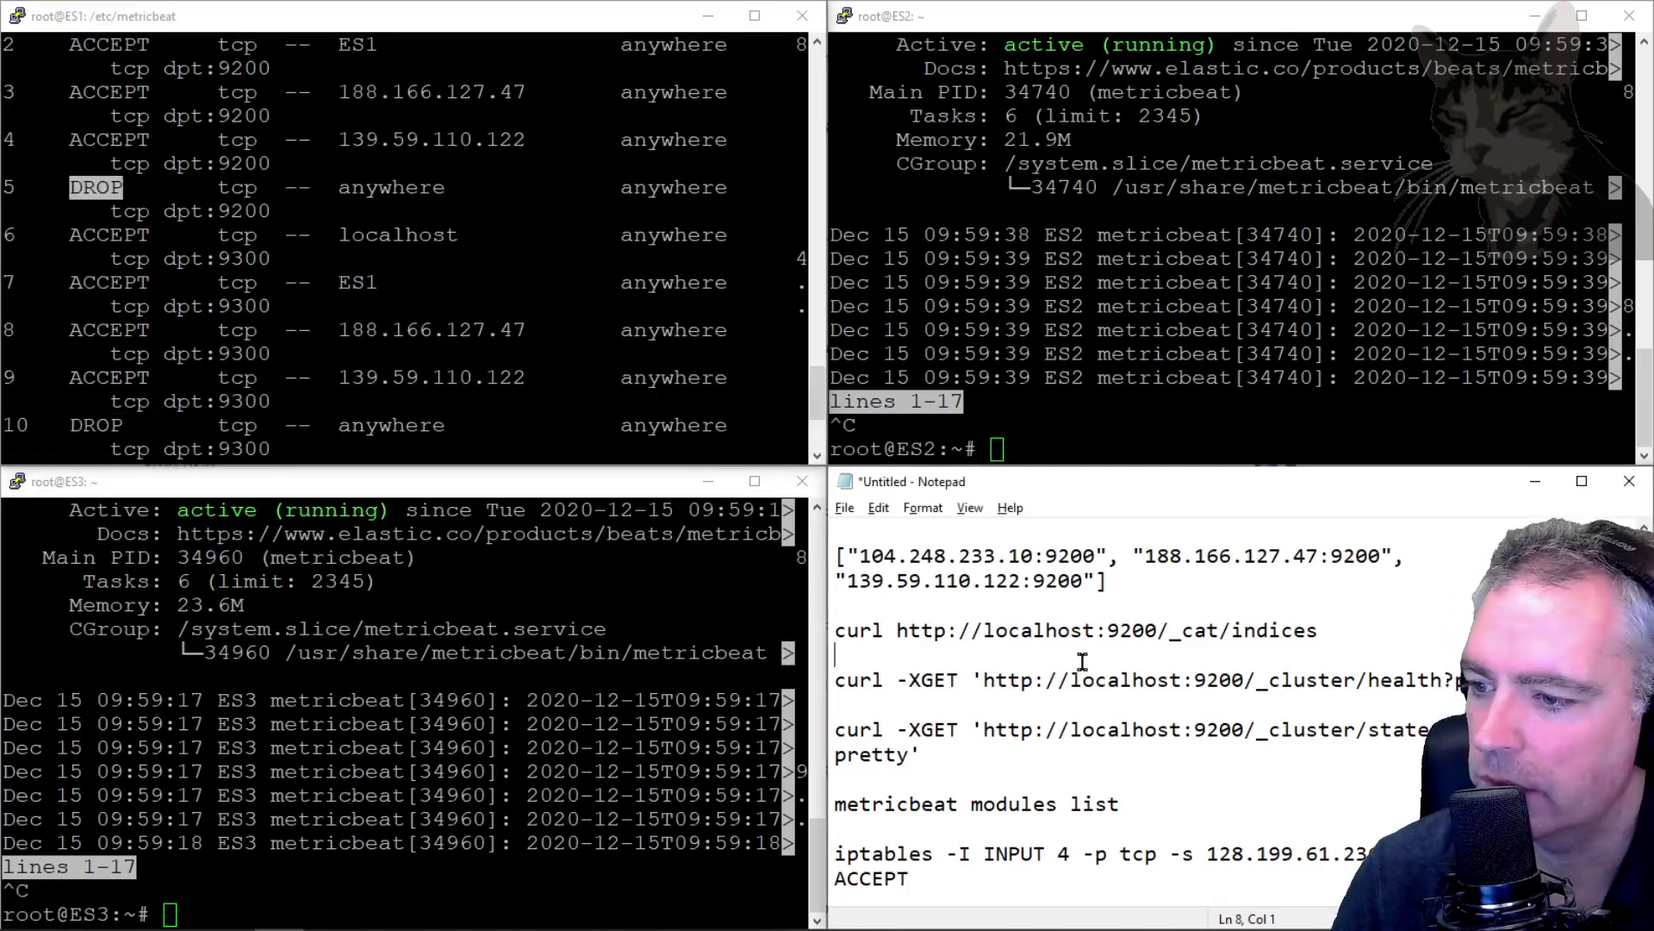
key("shift+Down")
key("shift+Down")
key("shift+Down")
key("shift+Down")
key("ctrl+c")
key("alt+Tab")
key("shift+Insert")
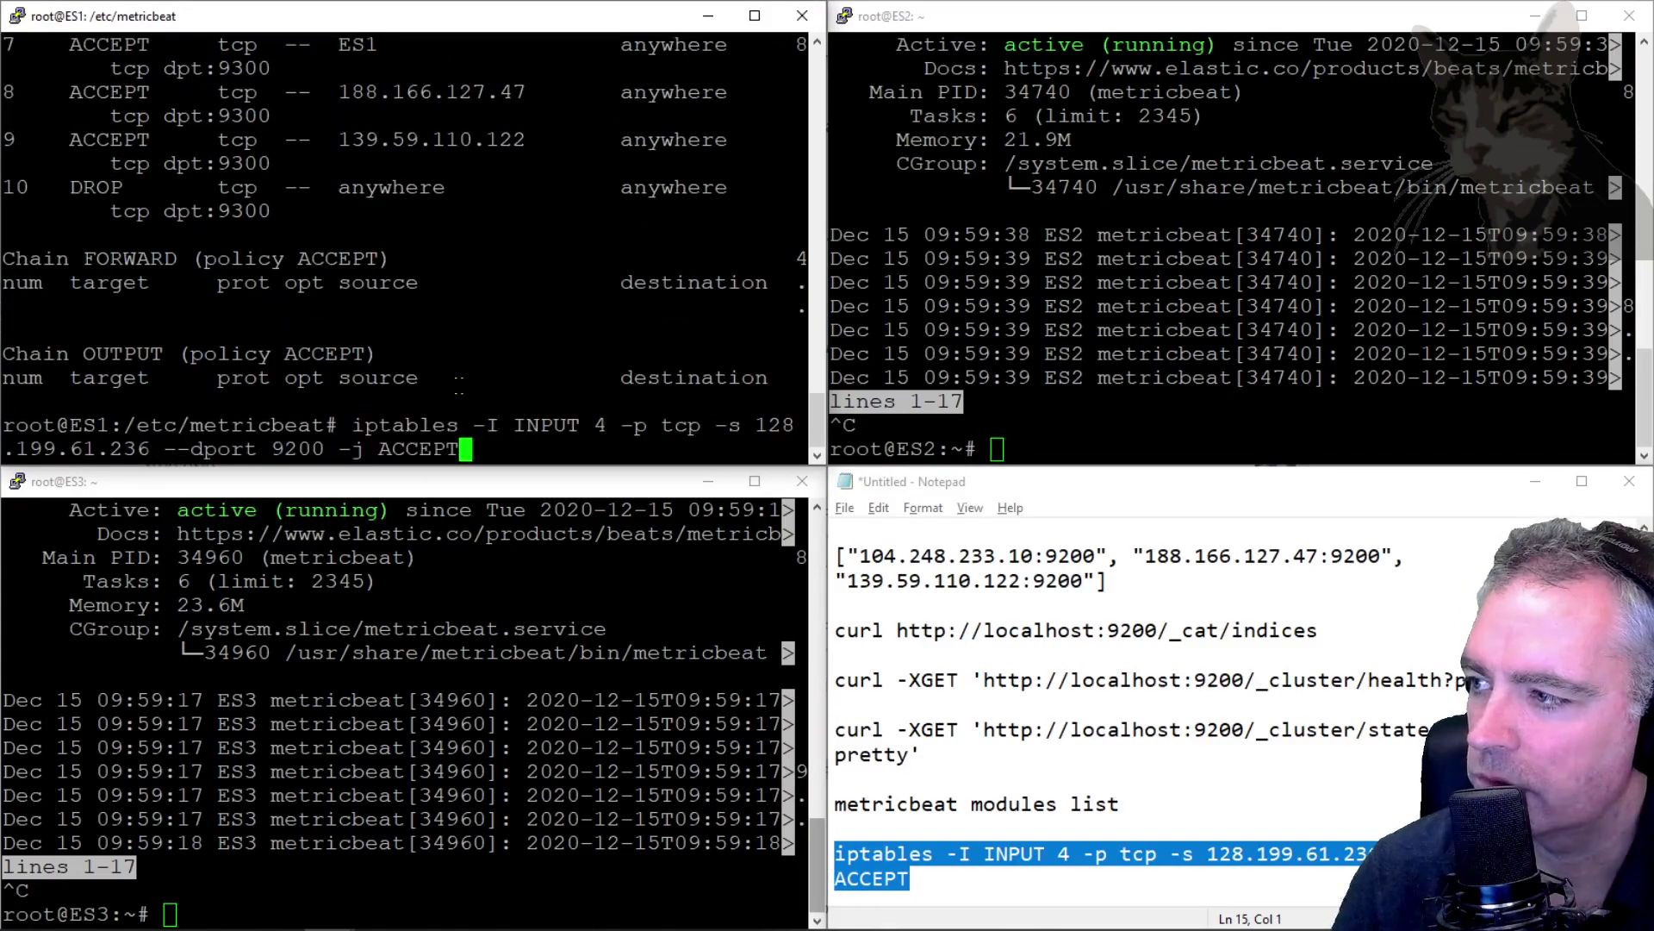
key("Up")
key("Down")
key("Left")
key("Left")
key("Left")
key("Left")
key("Left")
key("Left")
key("Left")
key("Left")
key("Left")
key("Left")
key("Left")
key("Left")
key("Left")
key("Left")
key("Left")
key("Left")
key("Left")
key("Left")
key("Left")
key("Left")
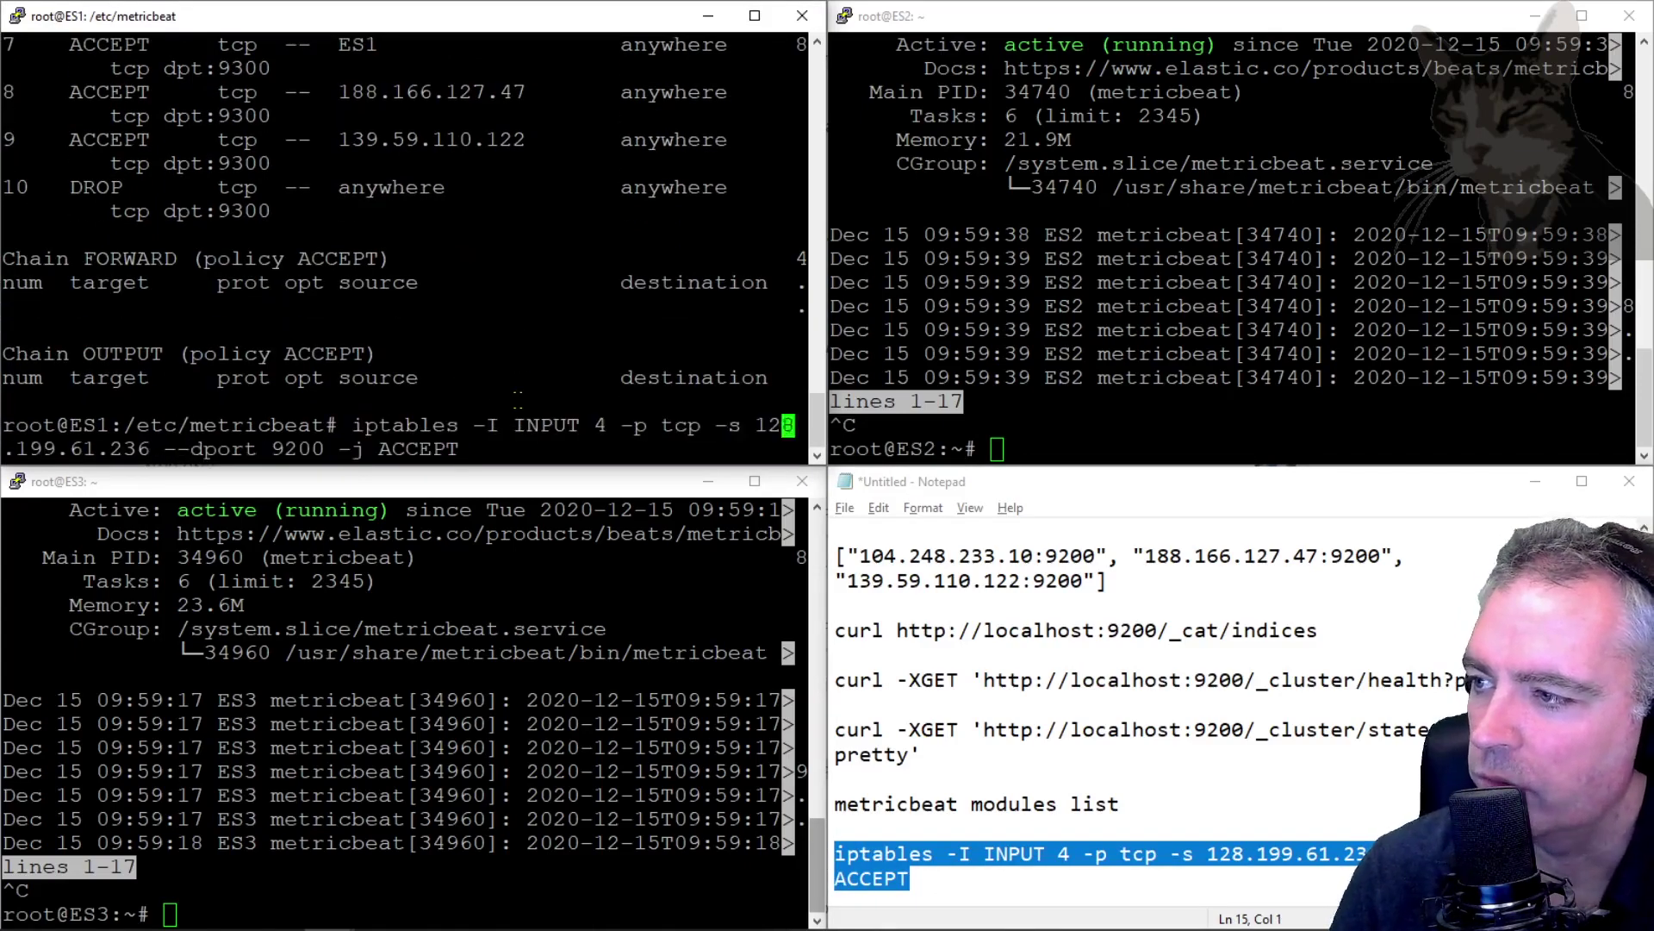
key("Right")
key("BackSpace")
type("5")
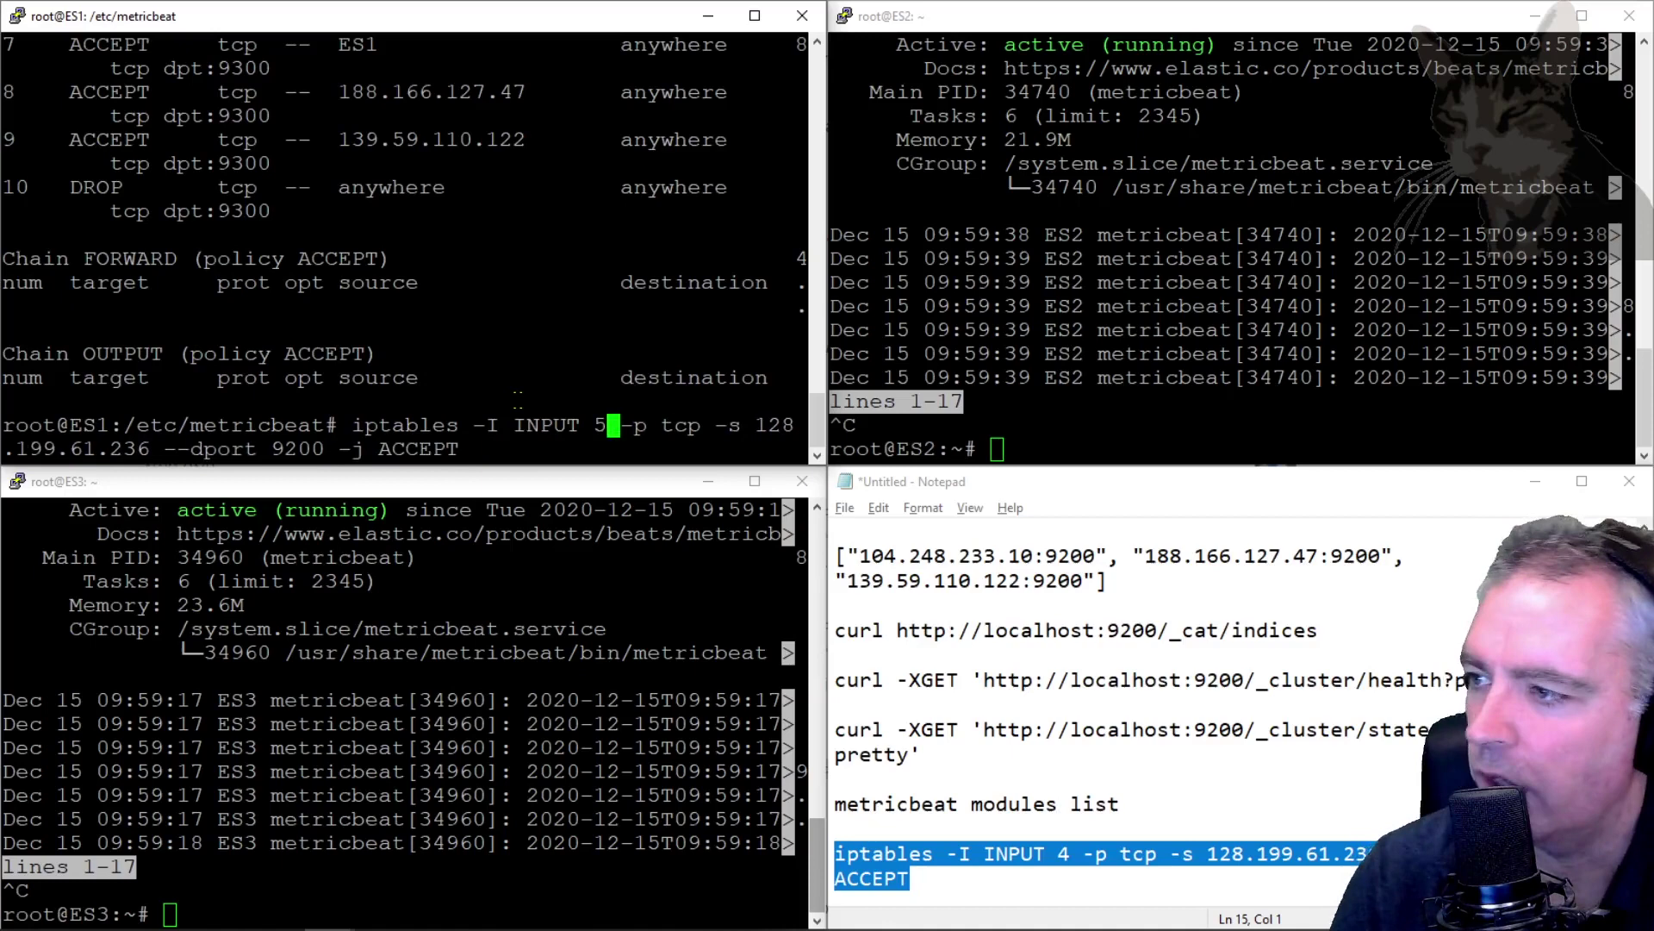
key("Right")
key("Right")
key("Right")
key("Right")
key("Right")
key("Right")
key("Right")
key("Right")
key("Right")
key("Right")
key("Right")
key("Right")
key("Right")
key("Right")
key("Right")
key("Right")
key("Right")
key("Right")
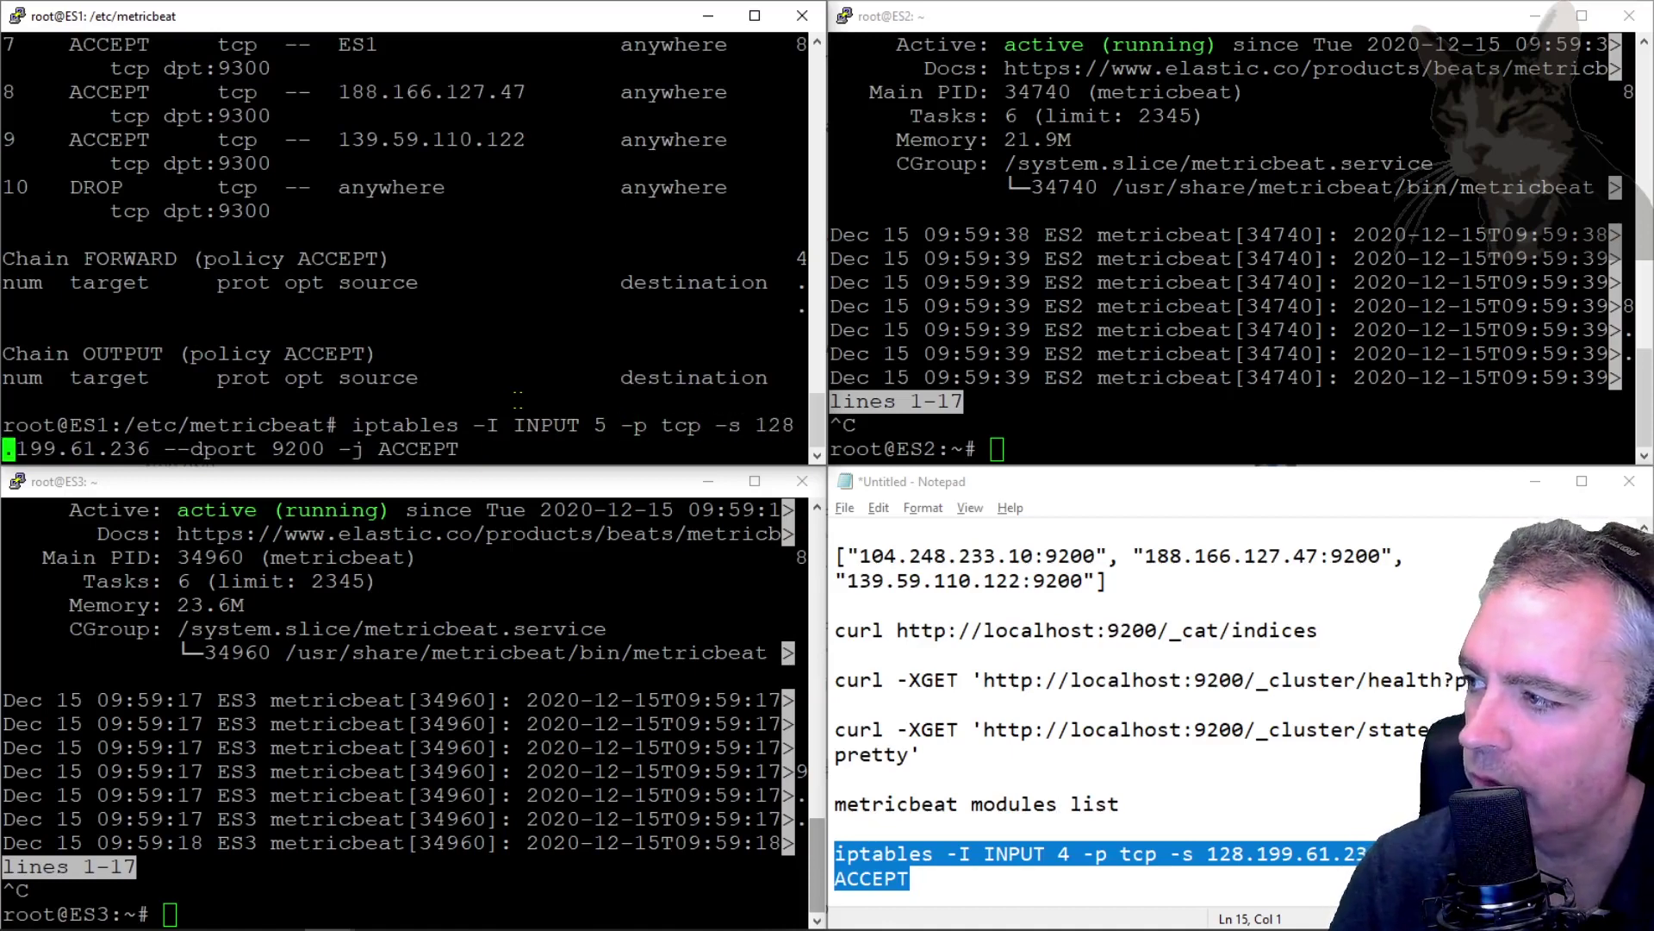
key("Right")
key("Right")
key("Right")
key("Right")
key("Right")
key("Right")
key("Right")
key("Right")
key("Right")
key("Right")
key("Right")
key("Right")
key("Right")
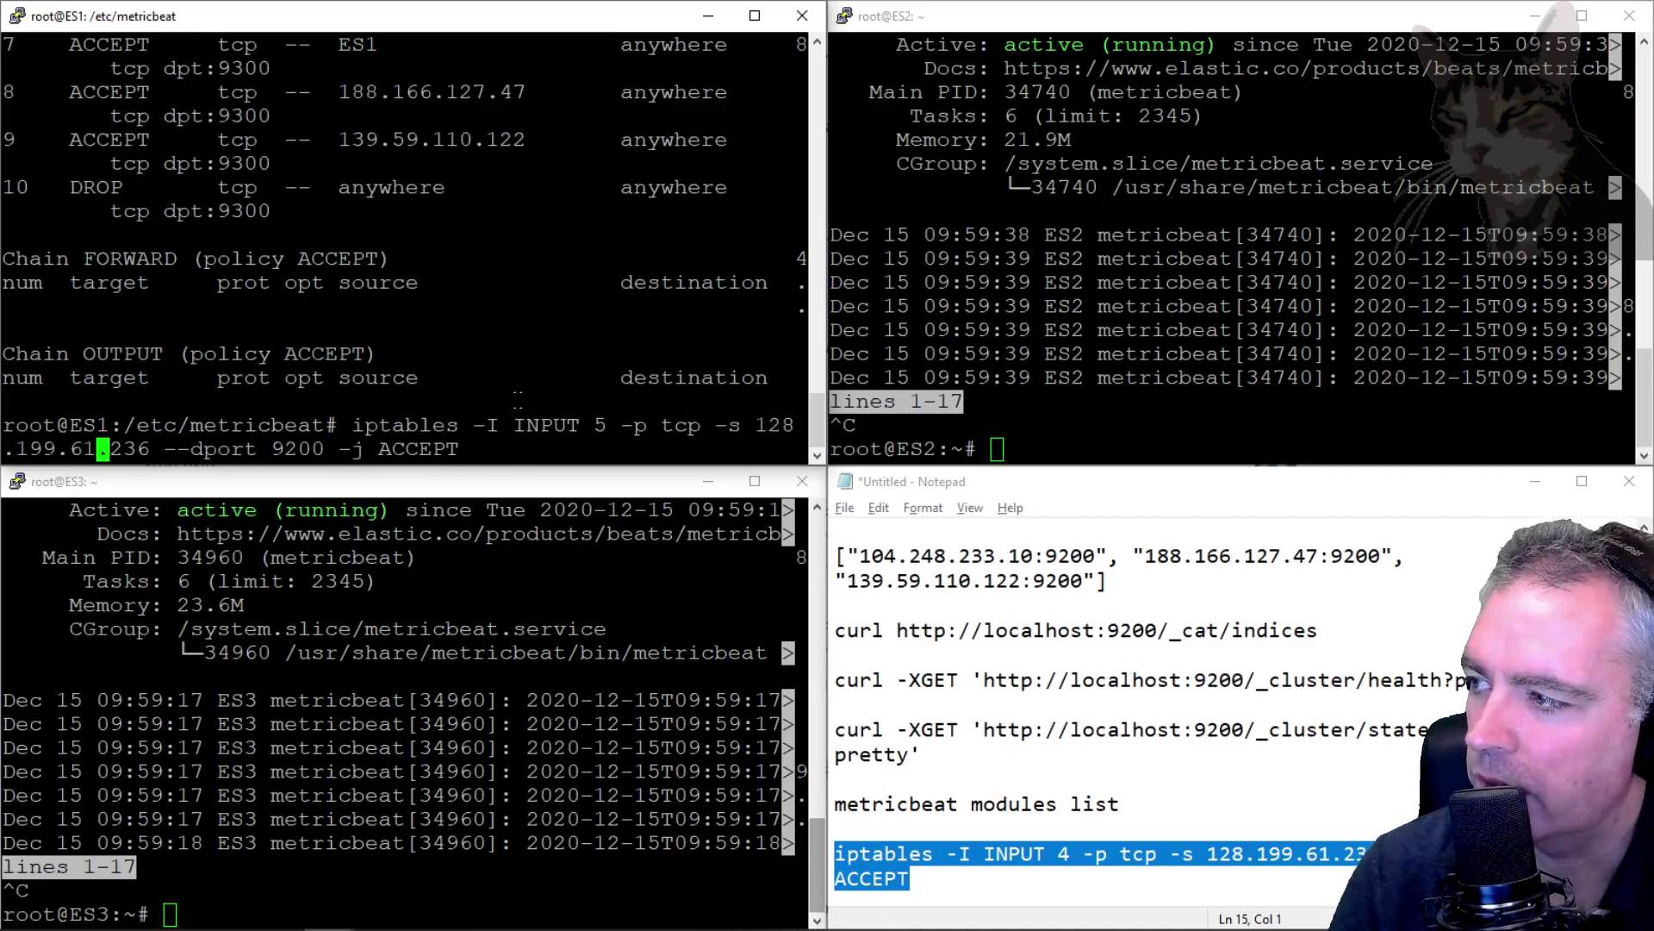
key("Right")
key("Right")
key("End")
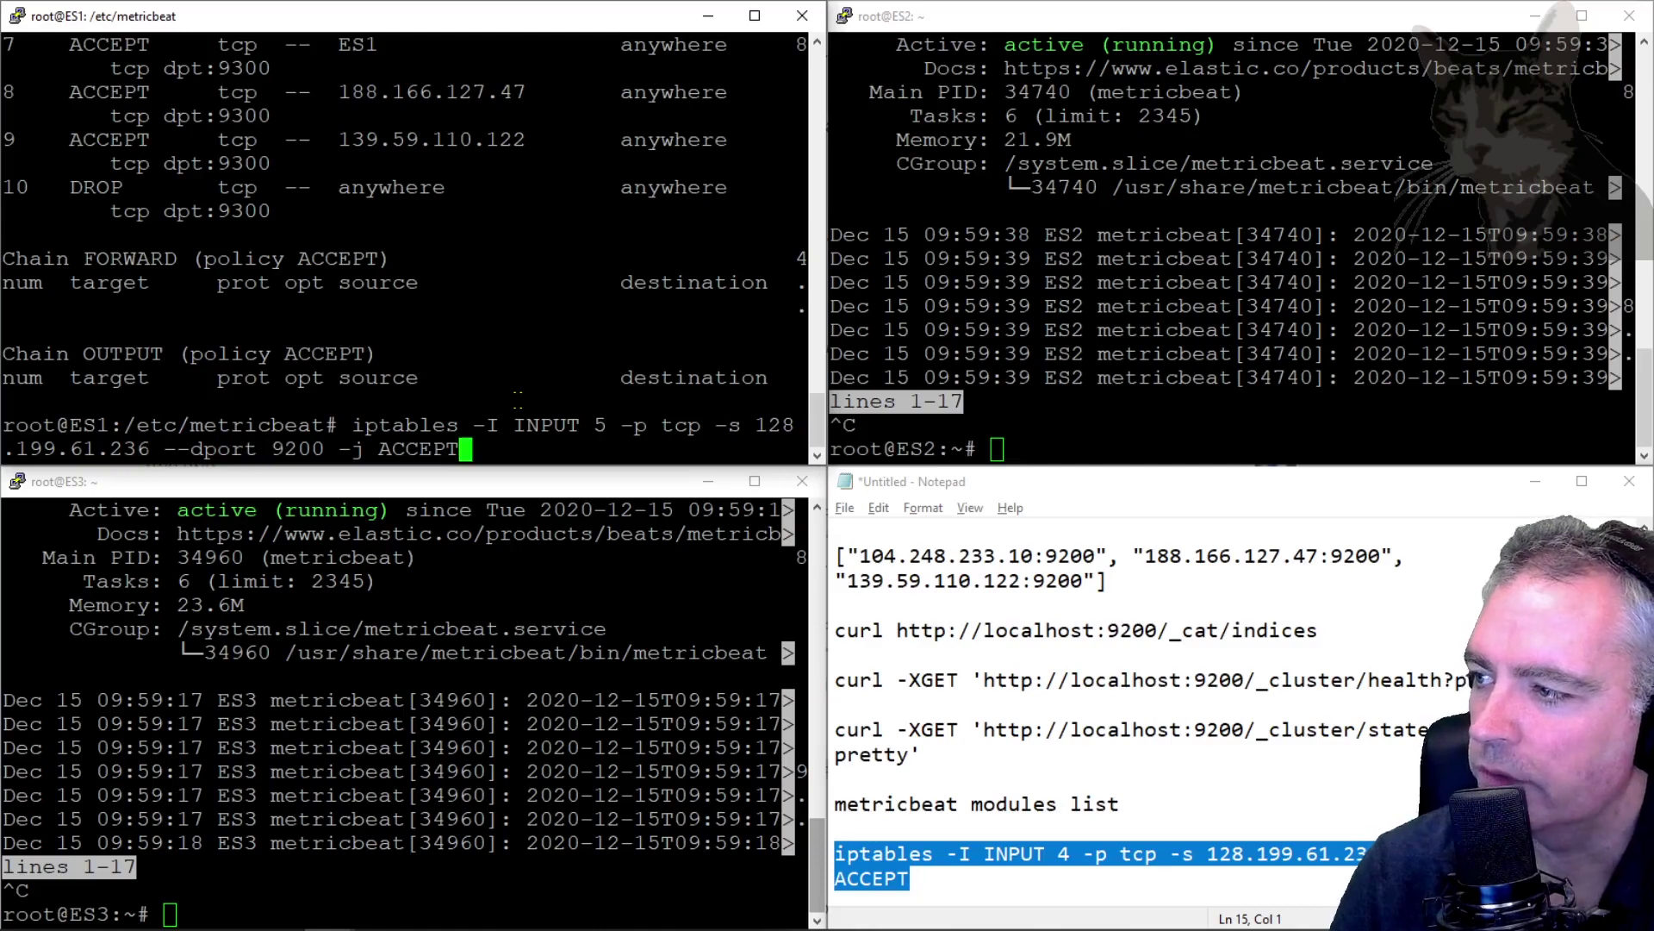
key("Return")
Apply the same port 9200 accept rule on ES2 and ES3.
left_click_drag(354, 401, 459, 424)
left_click(1112, 444)
right_click(1111, 444)
key("Return")
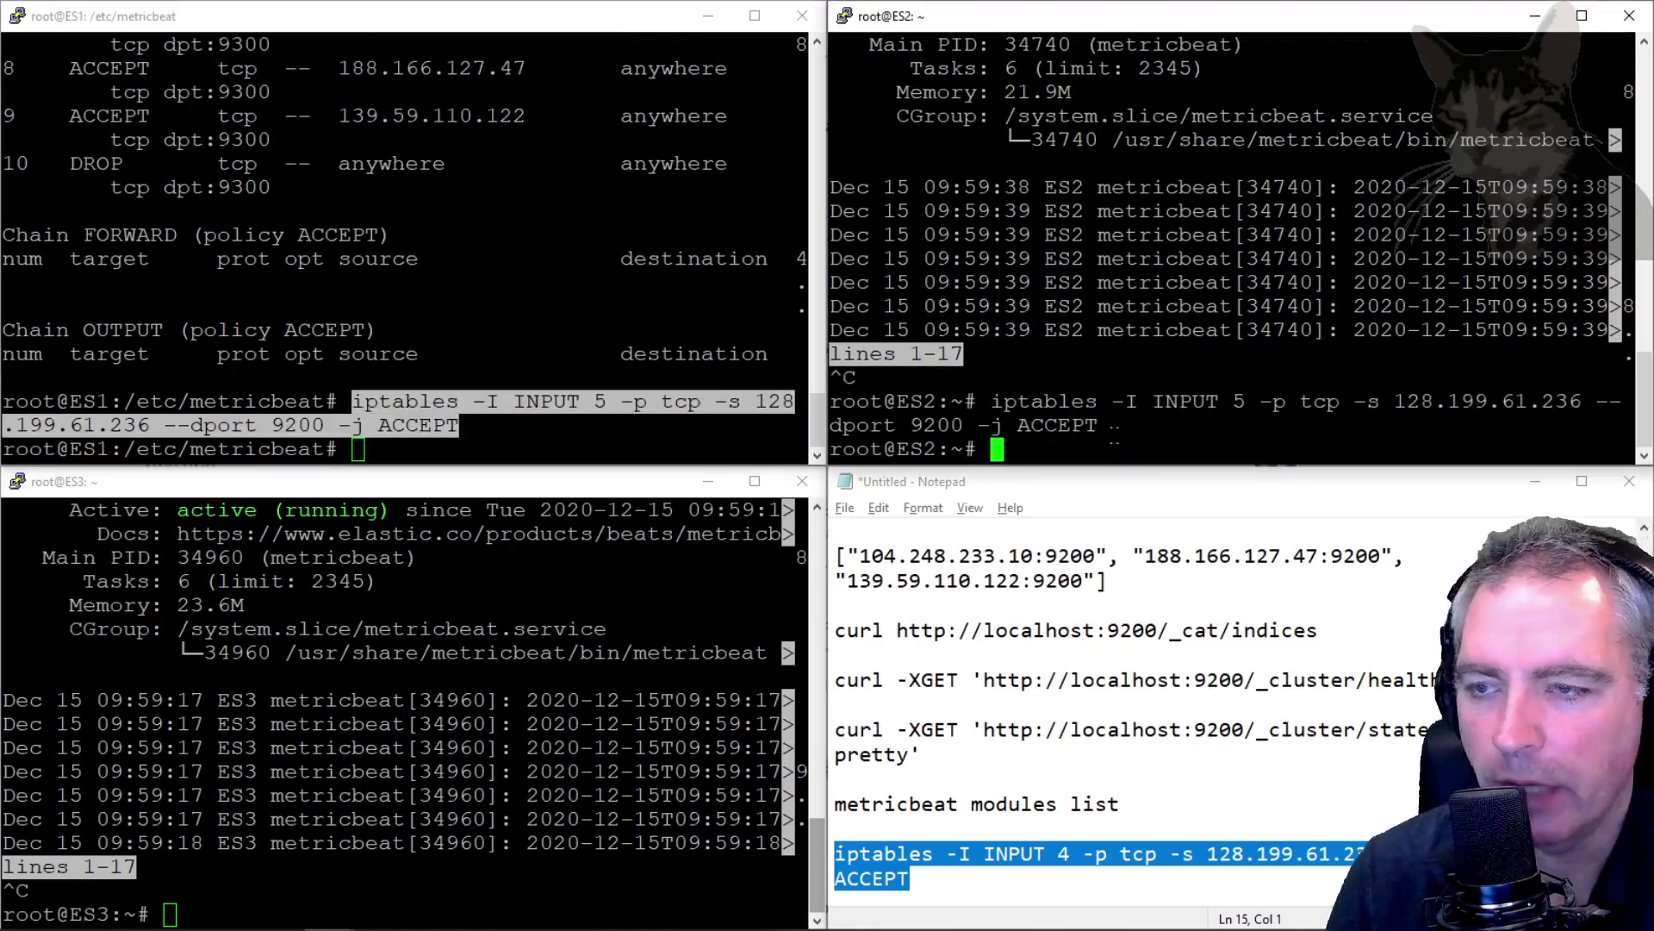
left_click(371, 750)
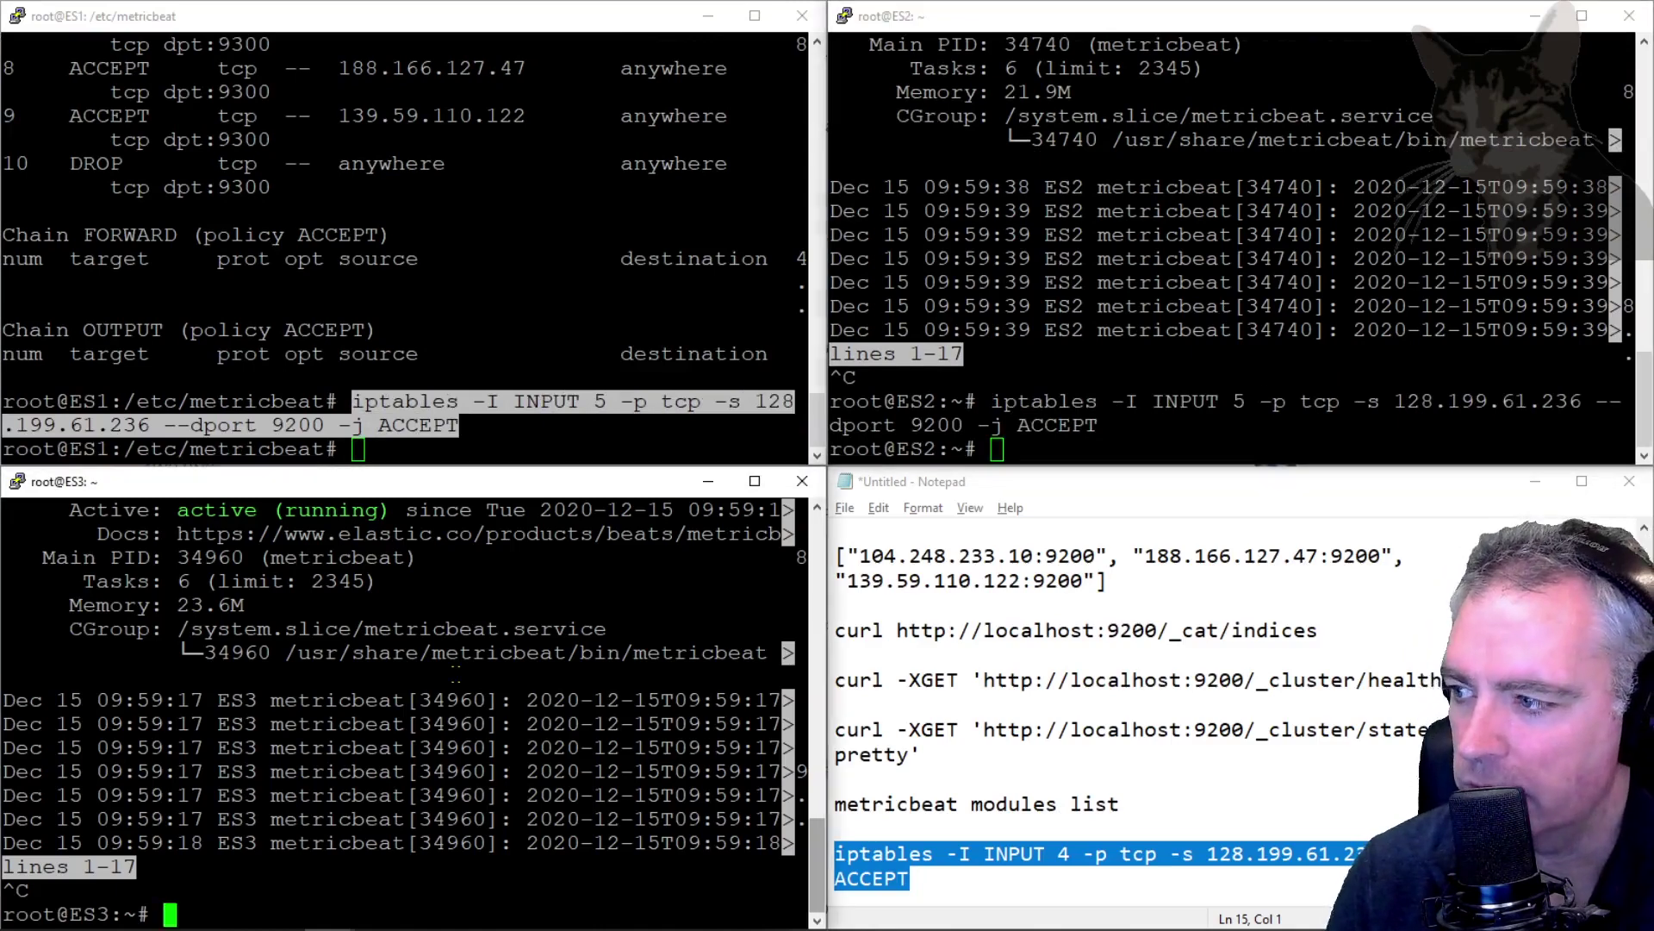
right_click(455, 672)
key("Return")
List ES1's firewall rules with line numbers, confirming rule 5 sits above the DROP rule 6.
left_click(467, 370)
type("iptables -L")
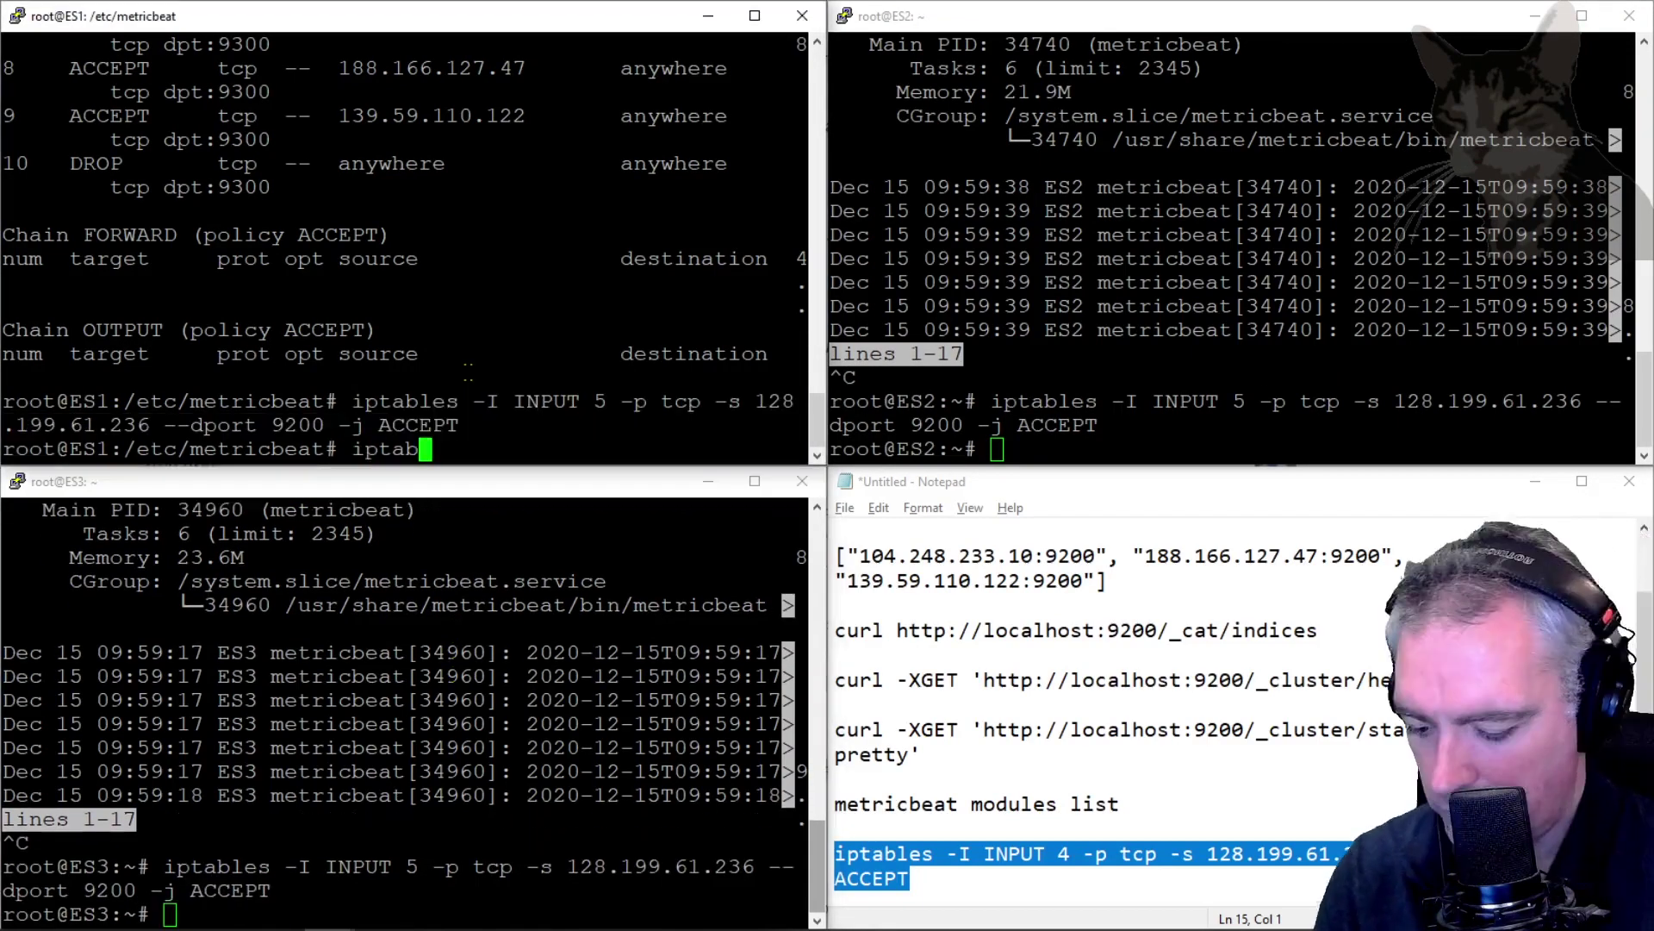
key("Return")
scroll(317, 320, "up", 3)
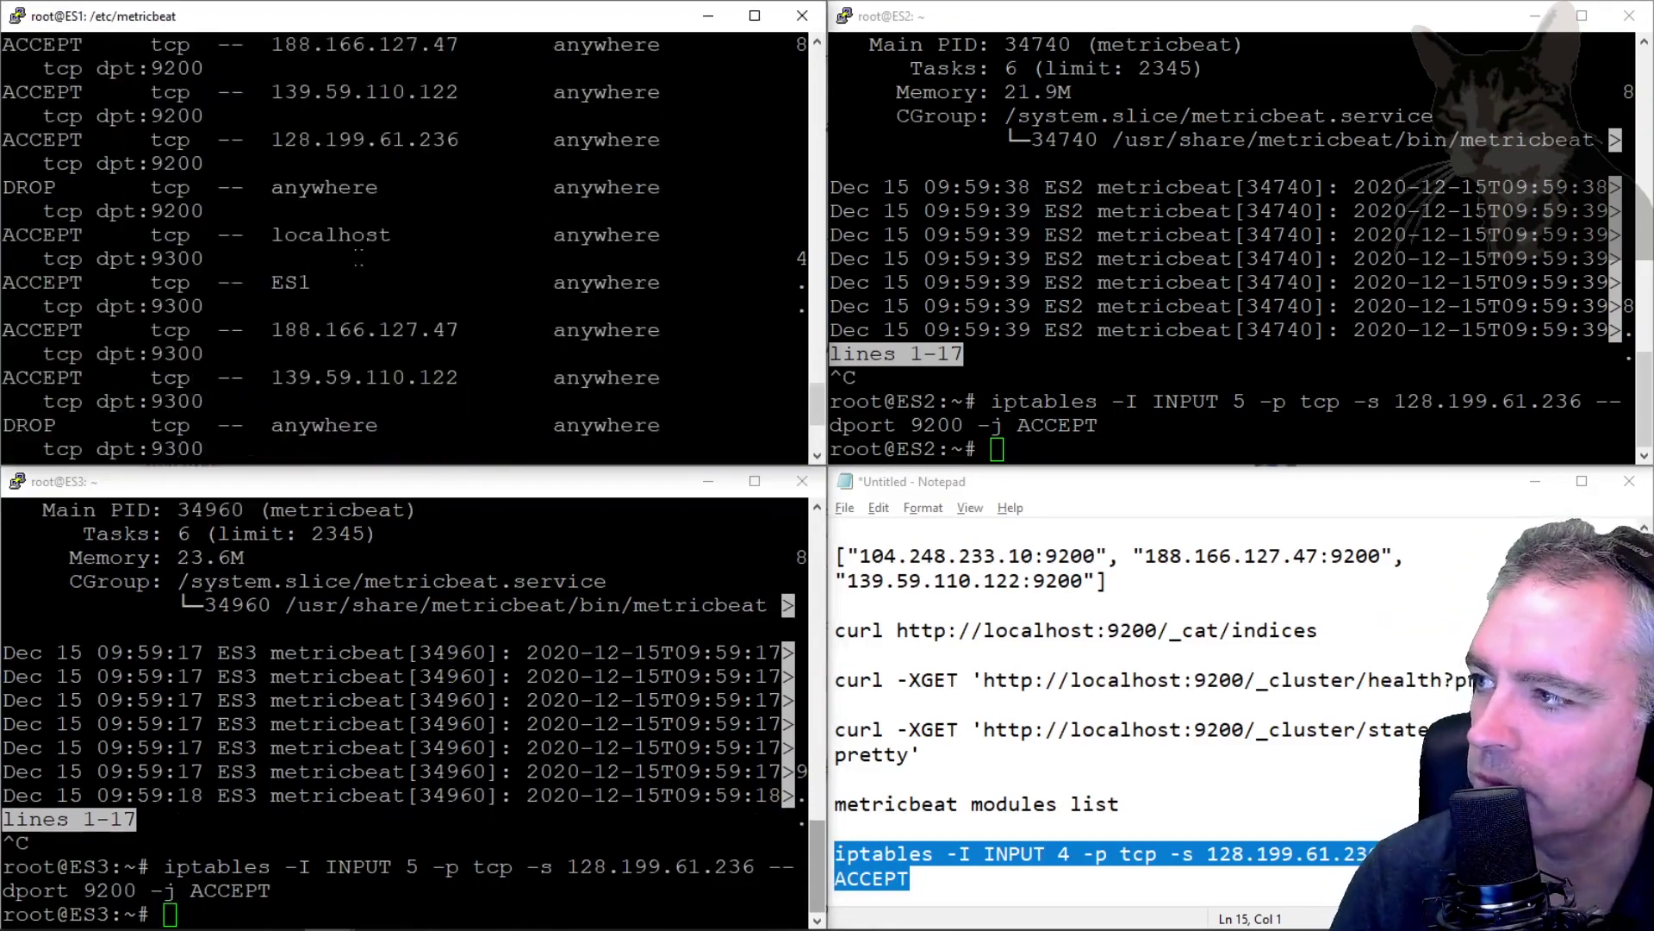
key("Up")
type("--line-numbers")
key("Return")
scroll(429, 260, "up", 6)
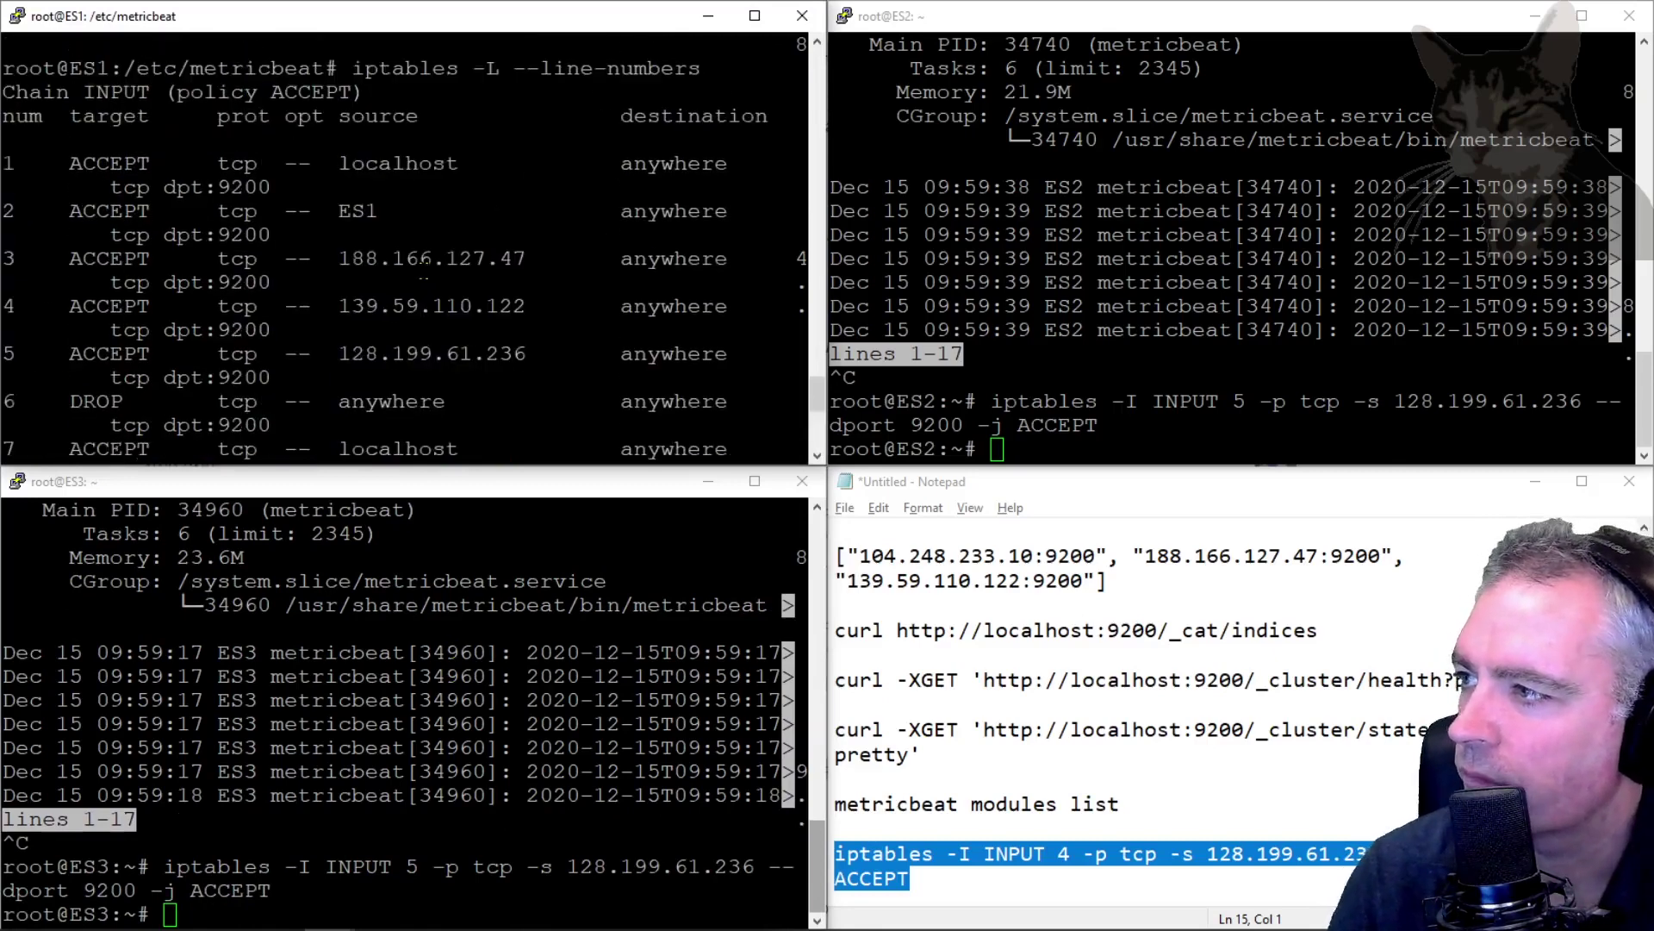
double_click(9, 401)
left_click_drag(7, 353, 528, 354)
left_click(533, 353)
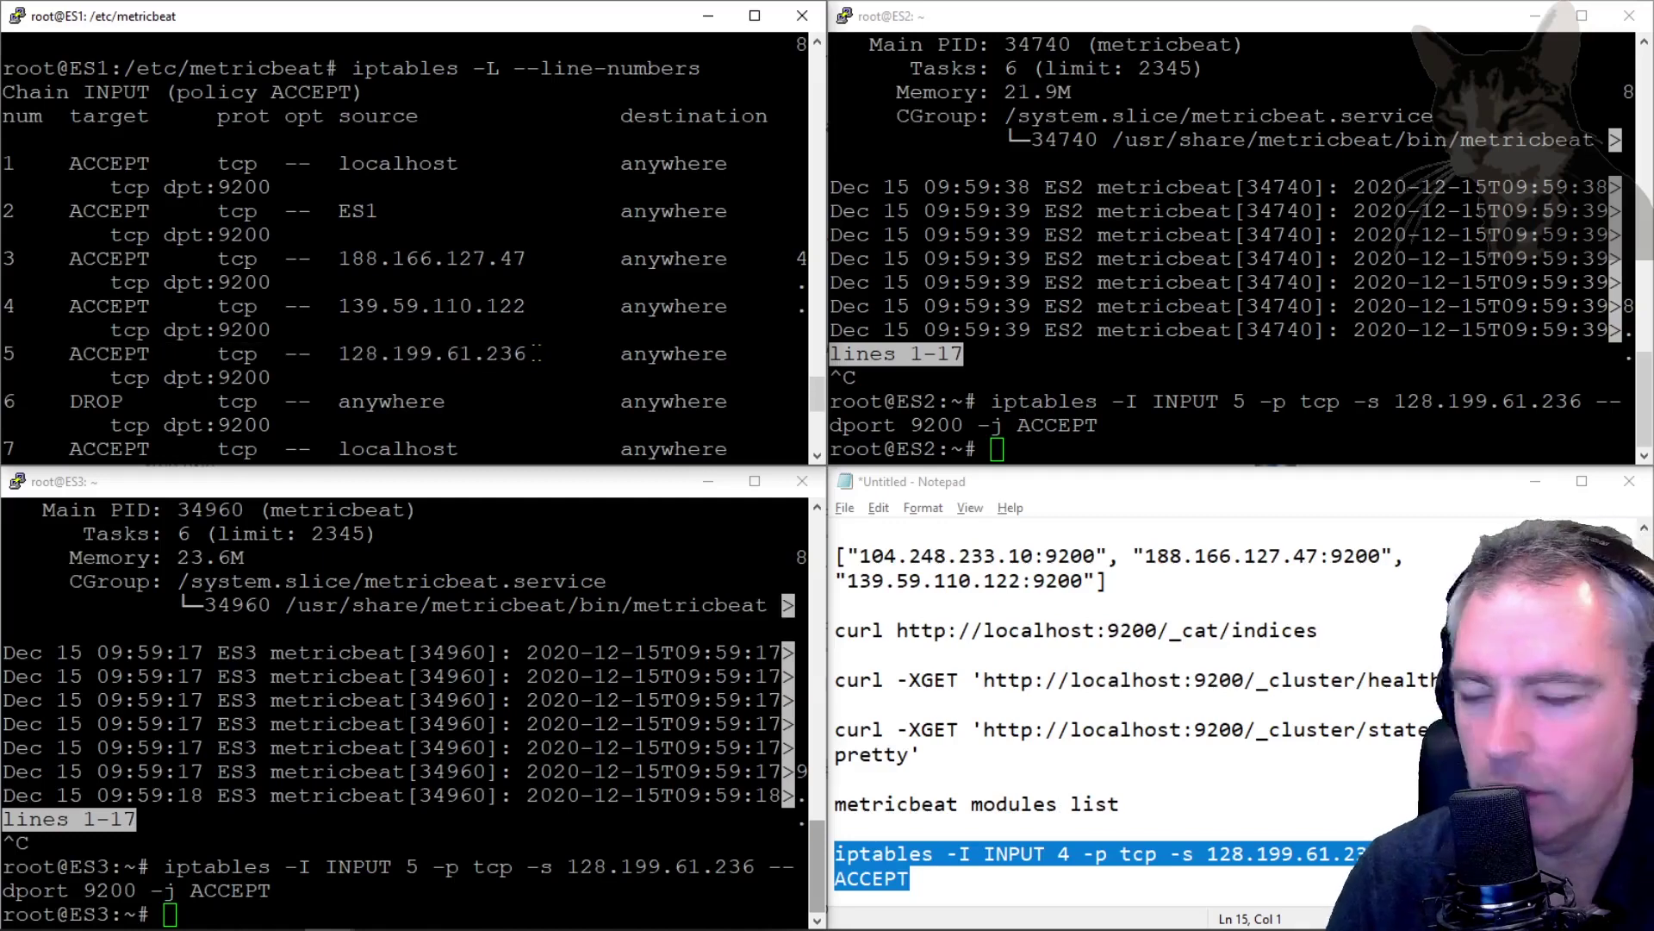
scroll(527, 349, "down", 3)
key("alt+Tab")
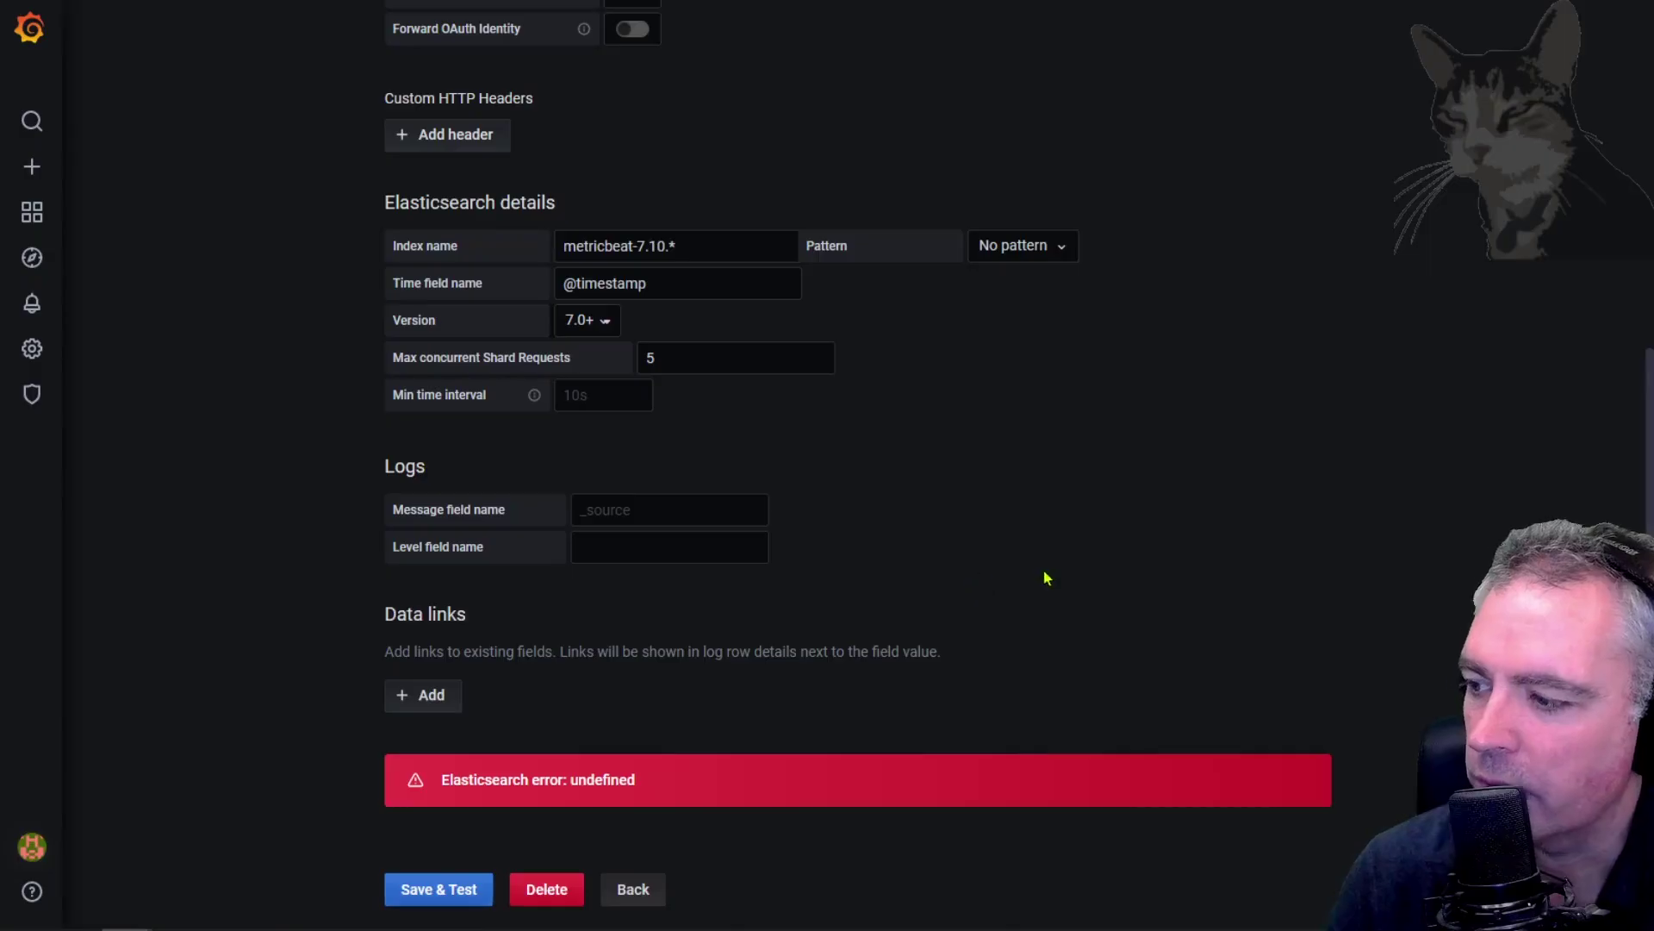
left_click(422, 900)
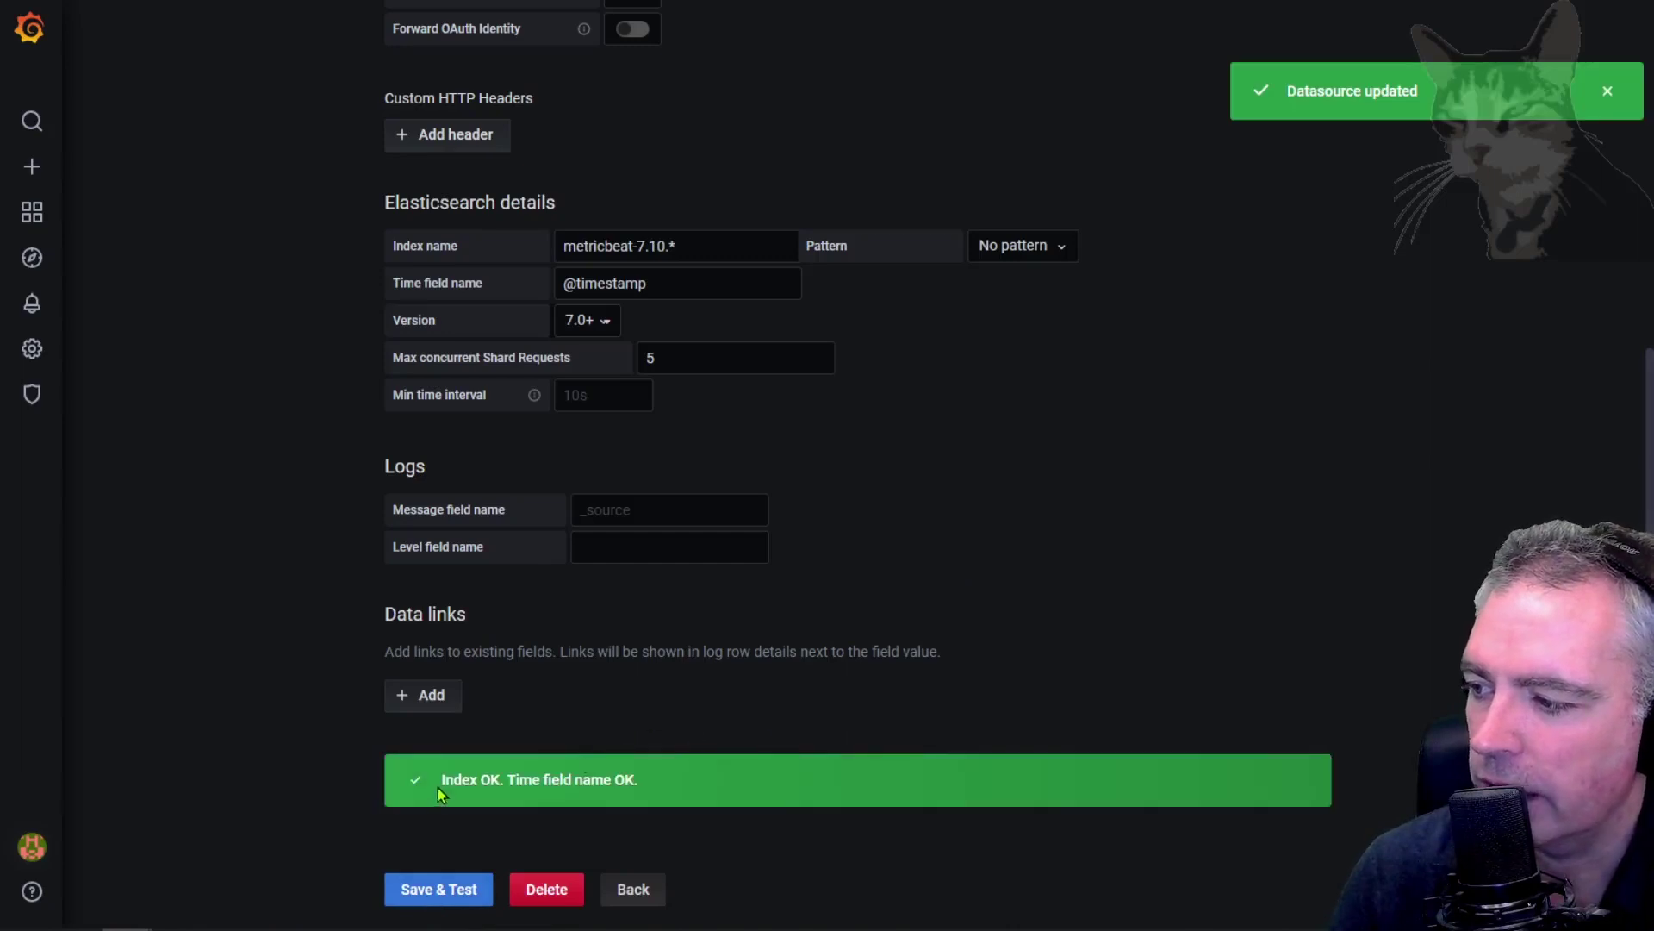
left_click_drag(439, 781, 645, 784)
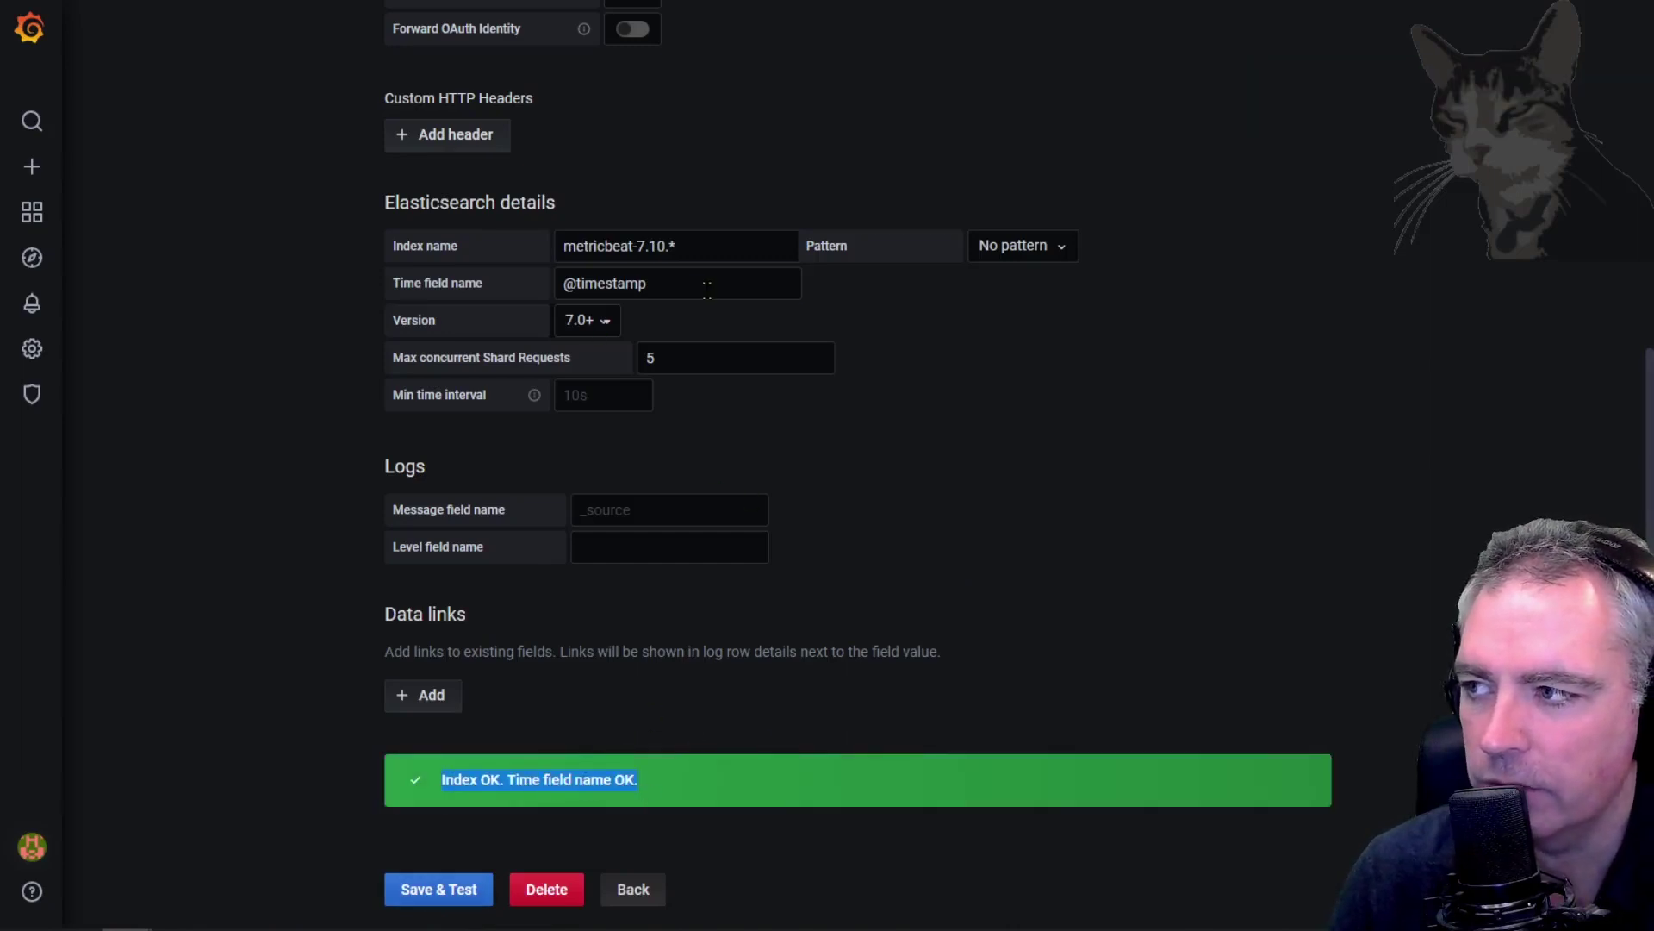
triple_click(707, 285)
left_click(1393, 477)
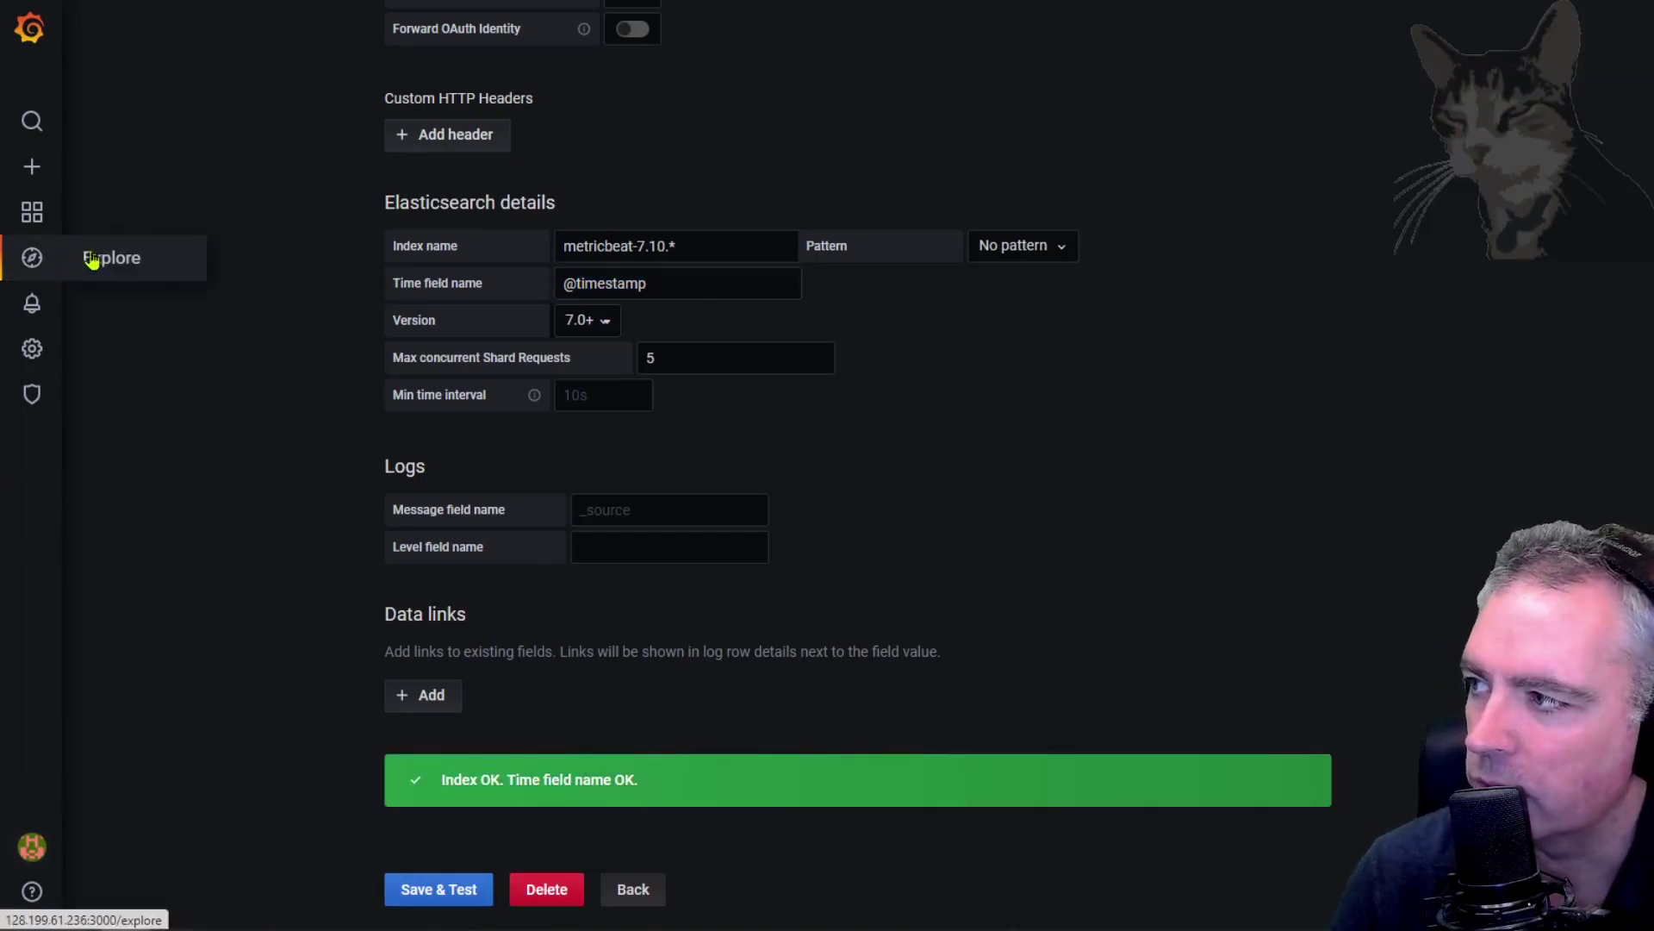
left_click(92, 260)
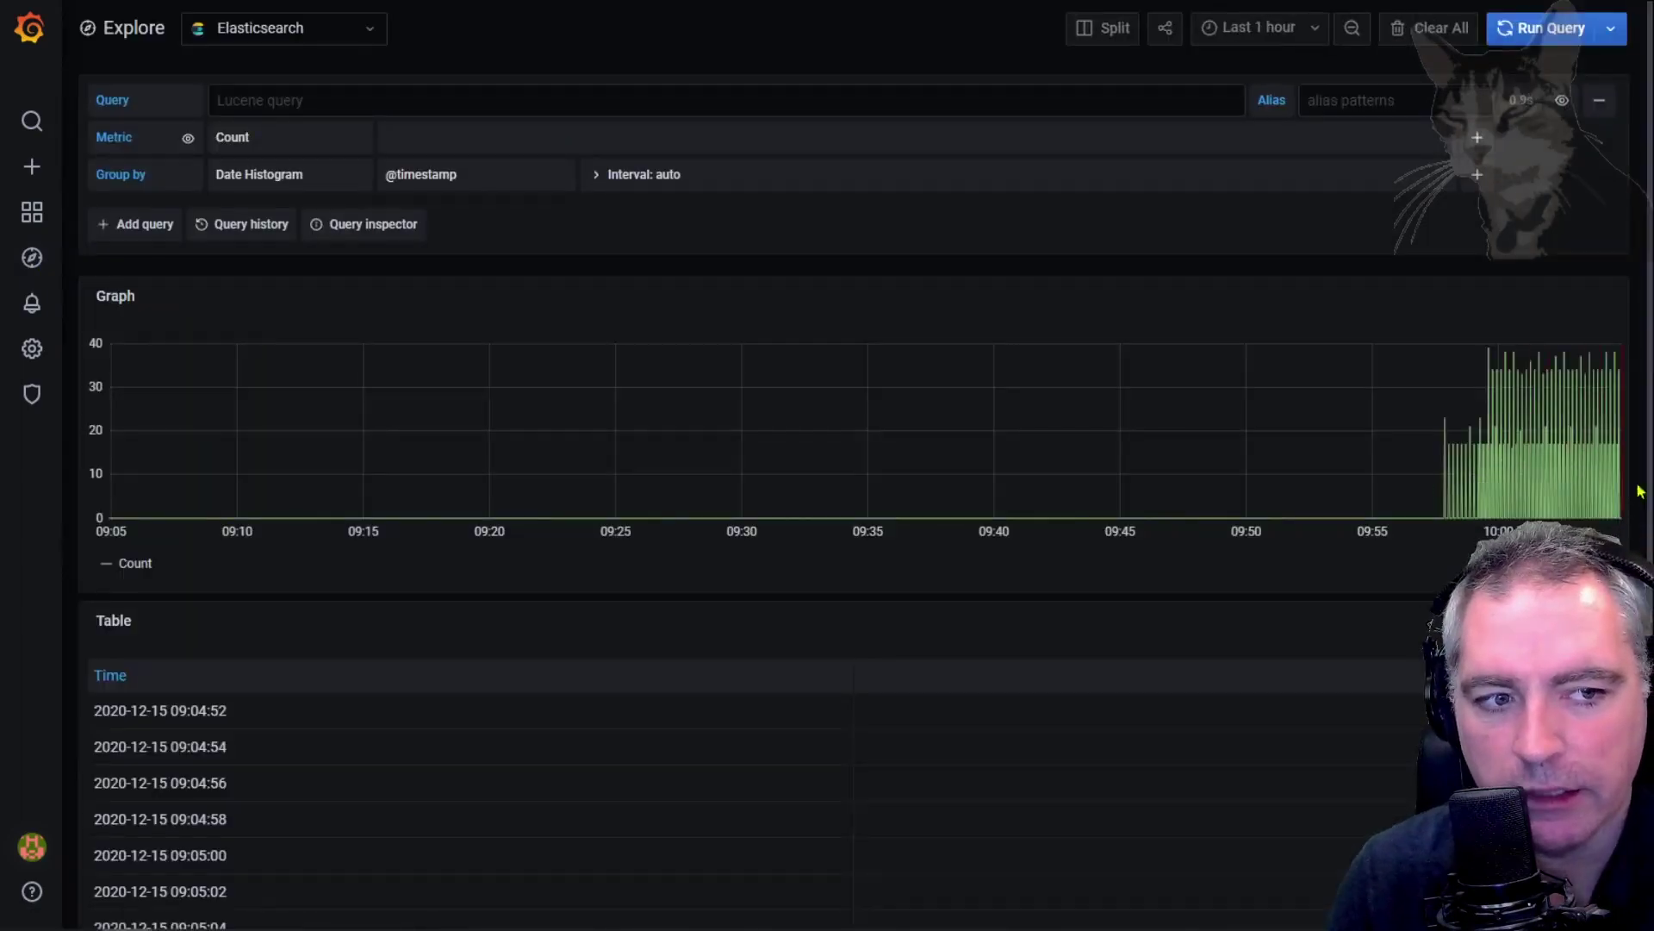
Switch the Explore metric from count to Raw Data.
left_click(353, 140)
scroll(285, 445, "down", 3)
left_click(325, 425)
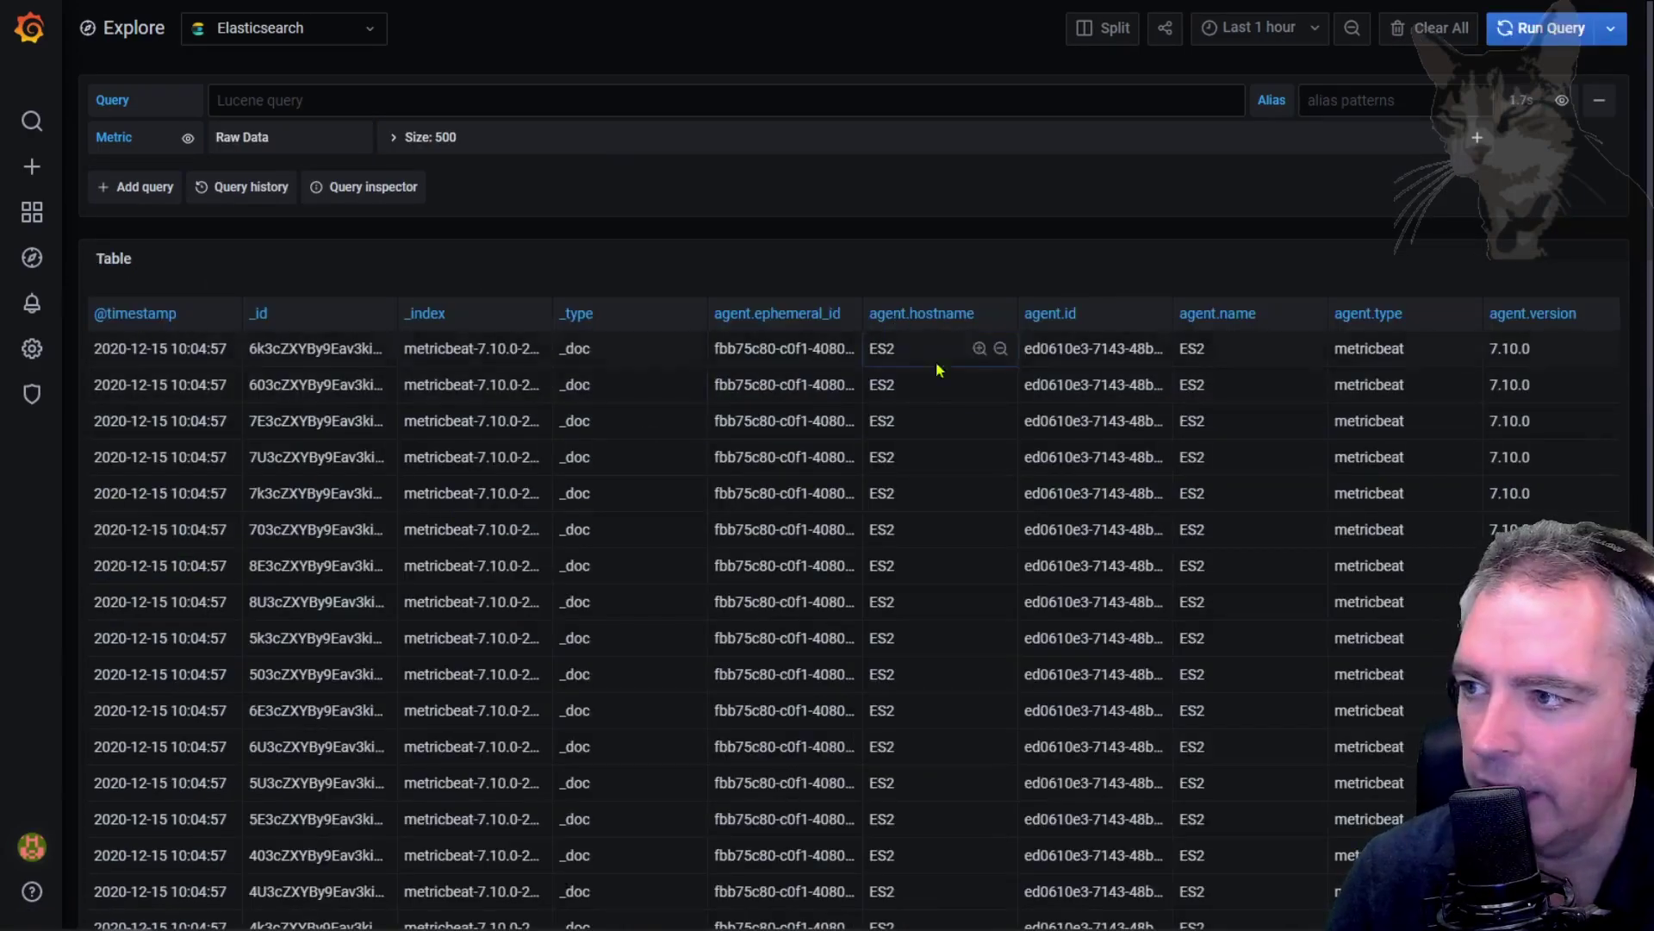
scroll(907, 457, "down", 1)
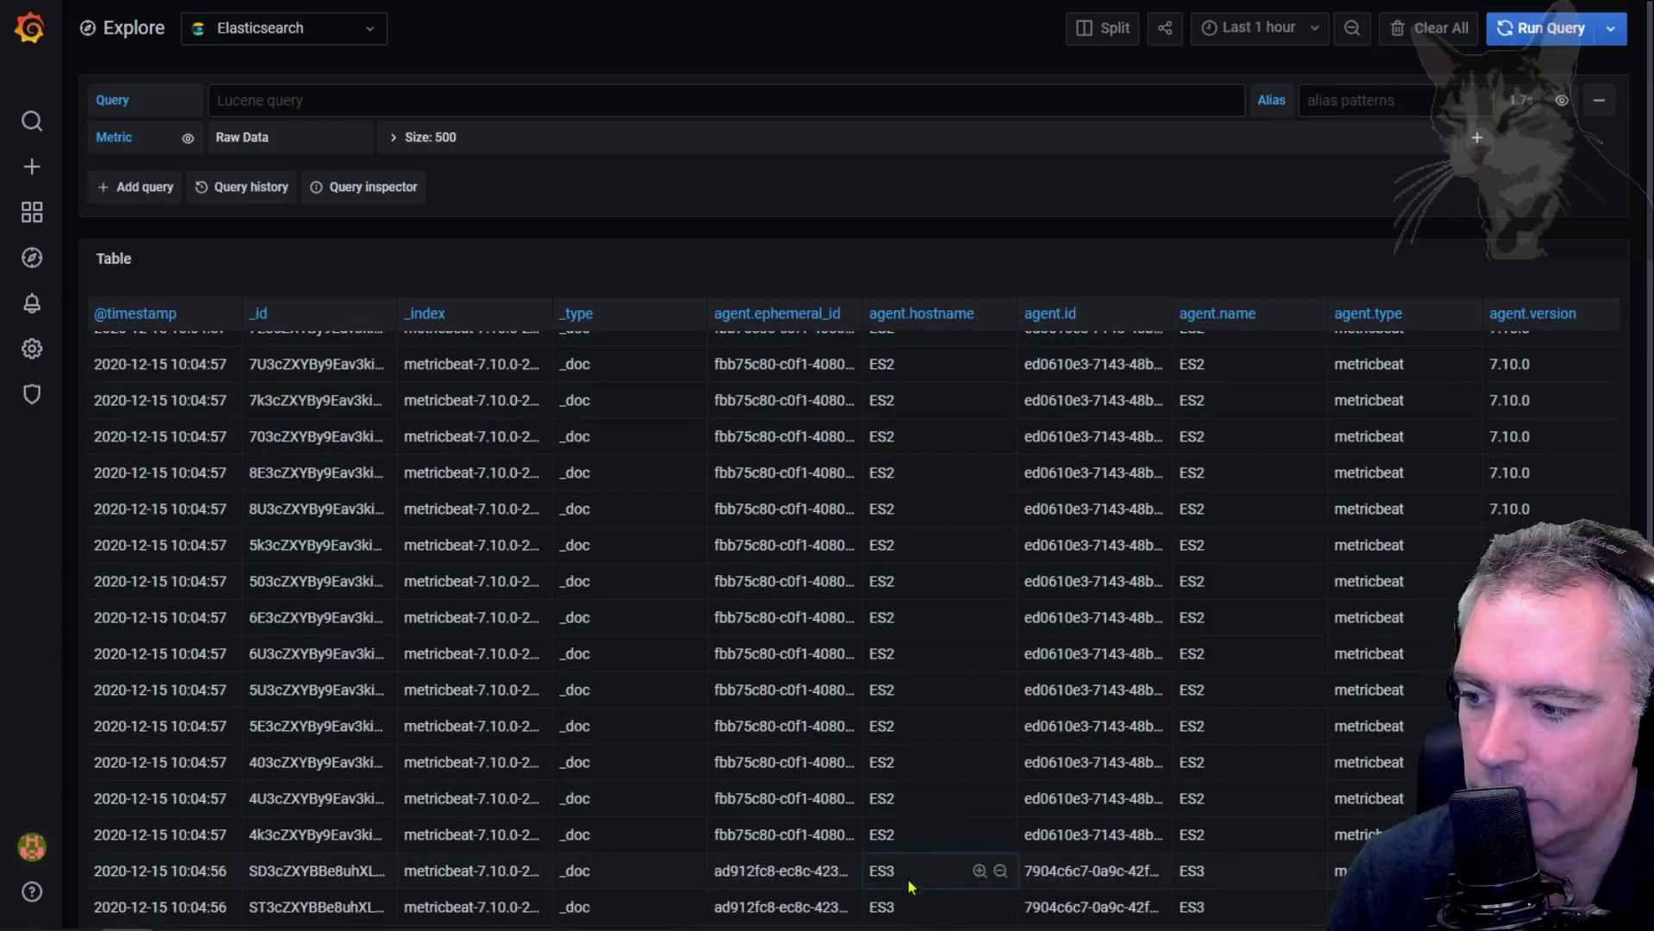
left_click_drag(908, 883, 878, 872)
scroll(818, 447, "up", 1)
Run Lucene queries agent.hostname:ES1, then ES2, then ES3 to see each node's documents.
left_click(510, 100)
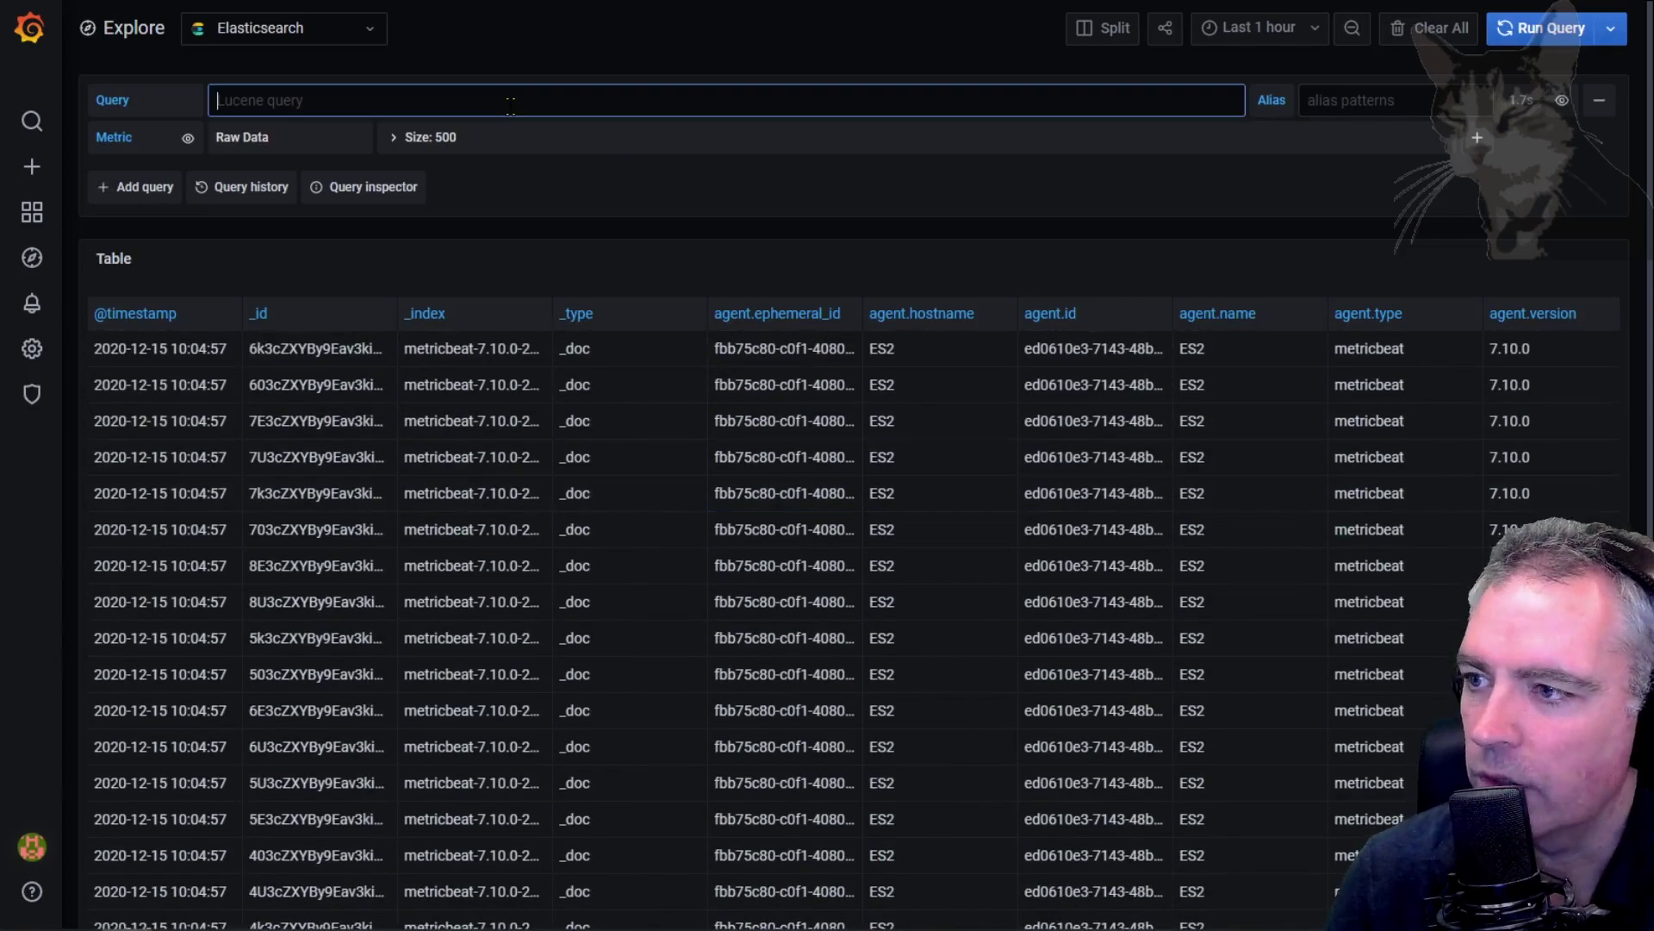
type("age")
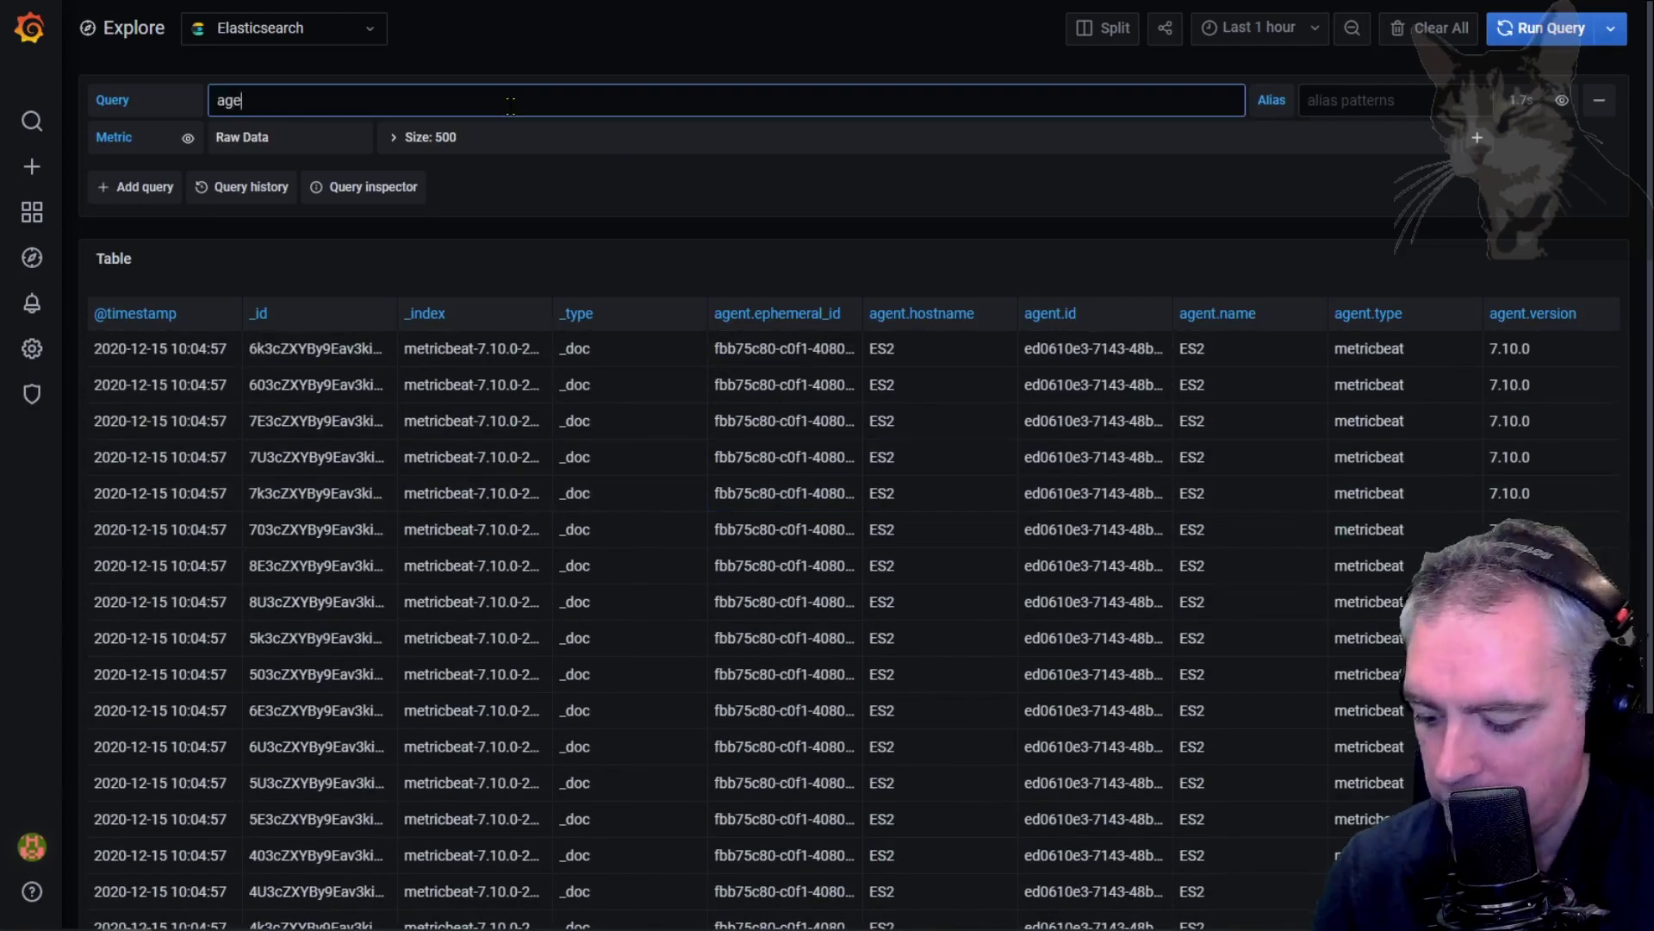
type("nt.hostname:ES1")
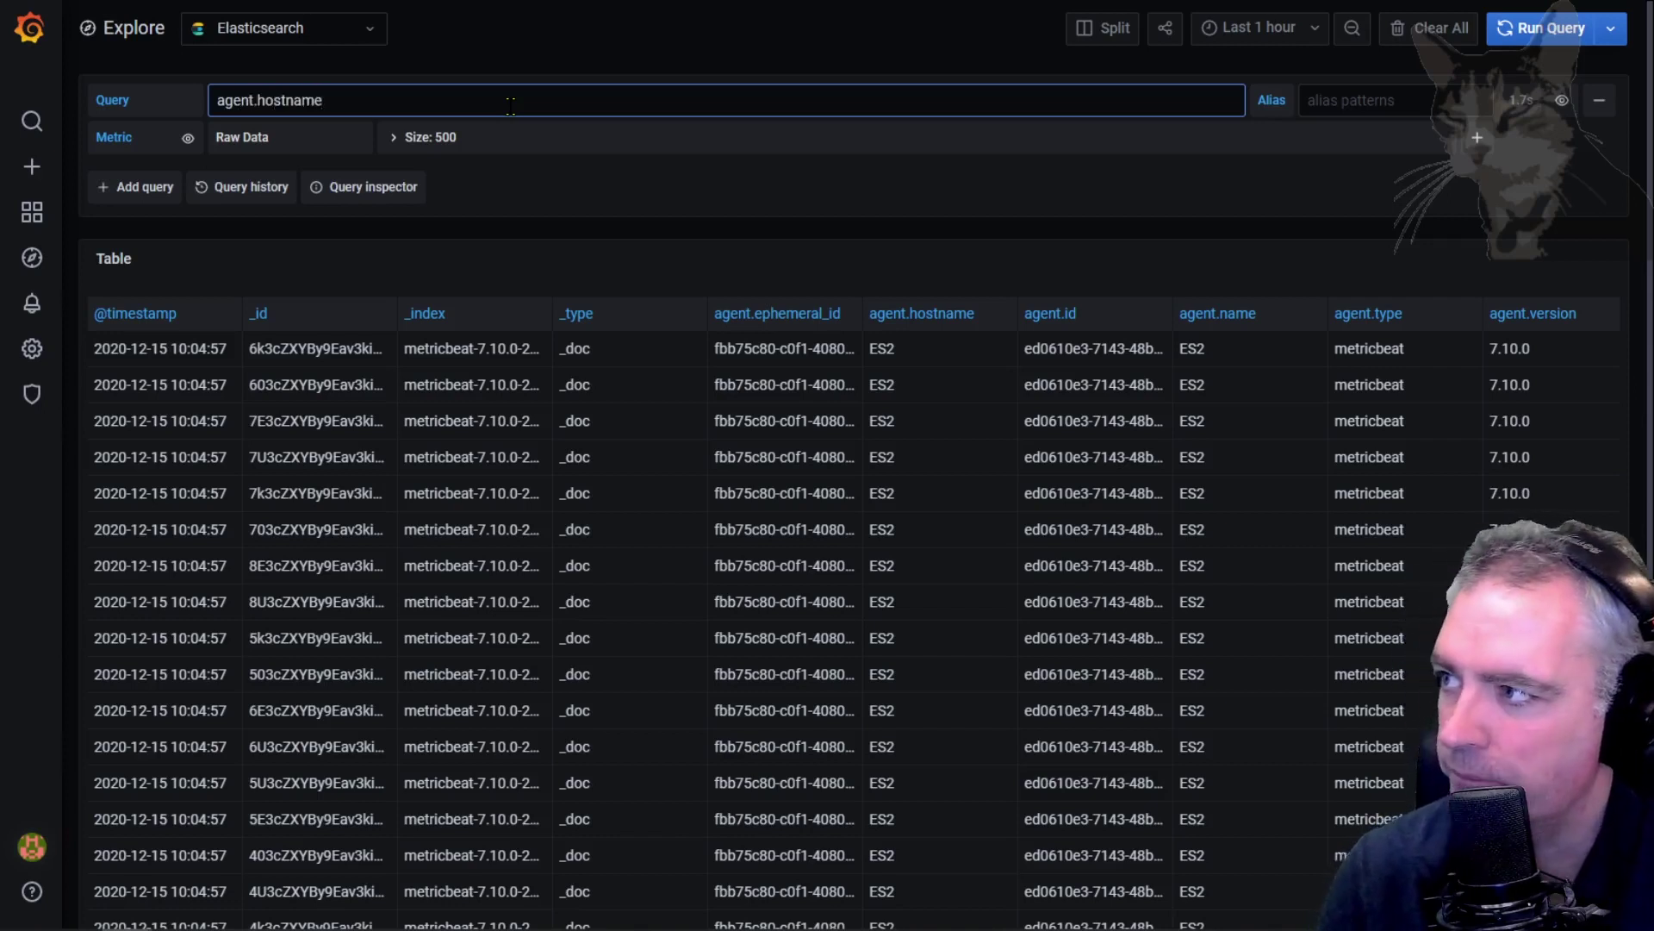
left_click(572, 176)
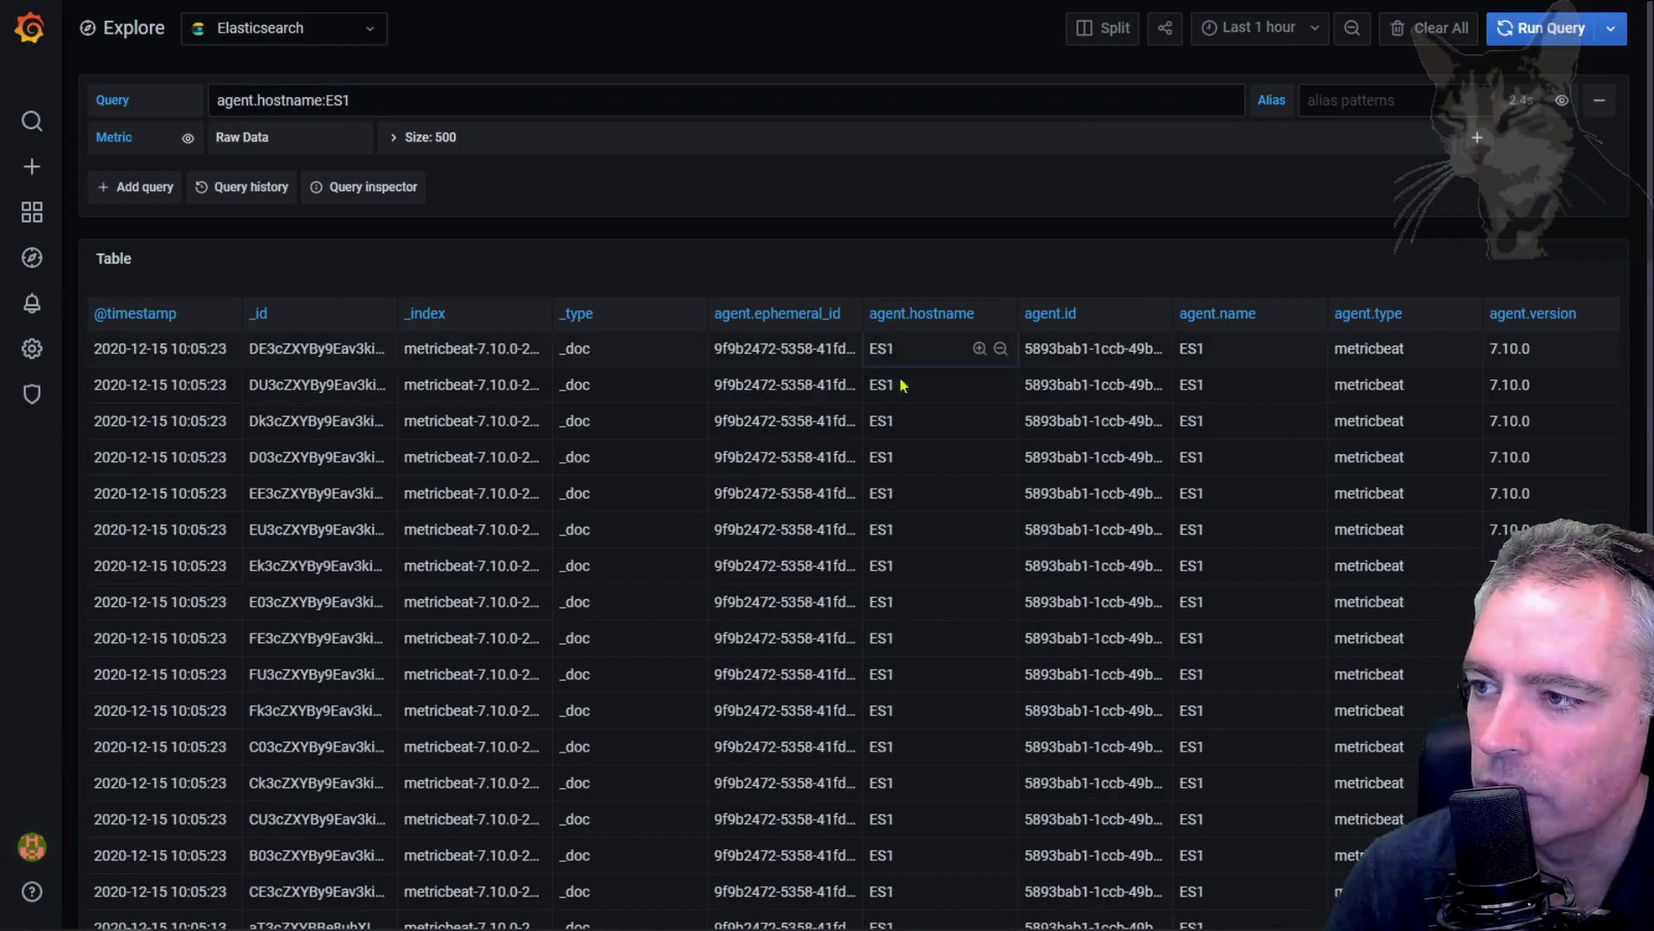
left_click(431, 101)
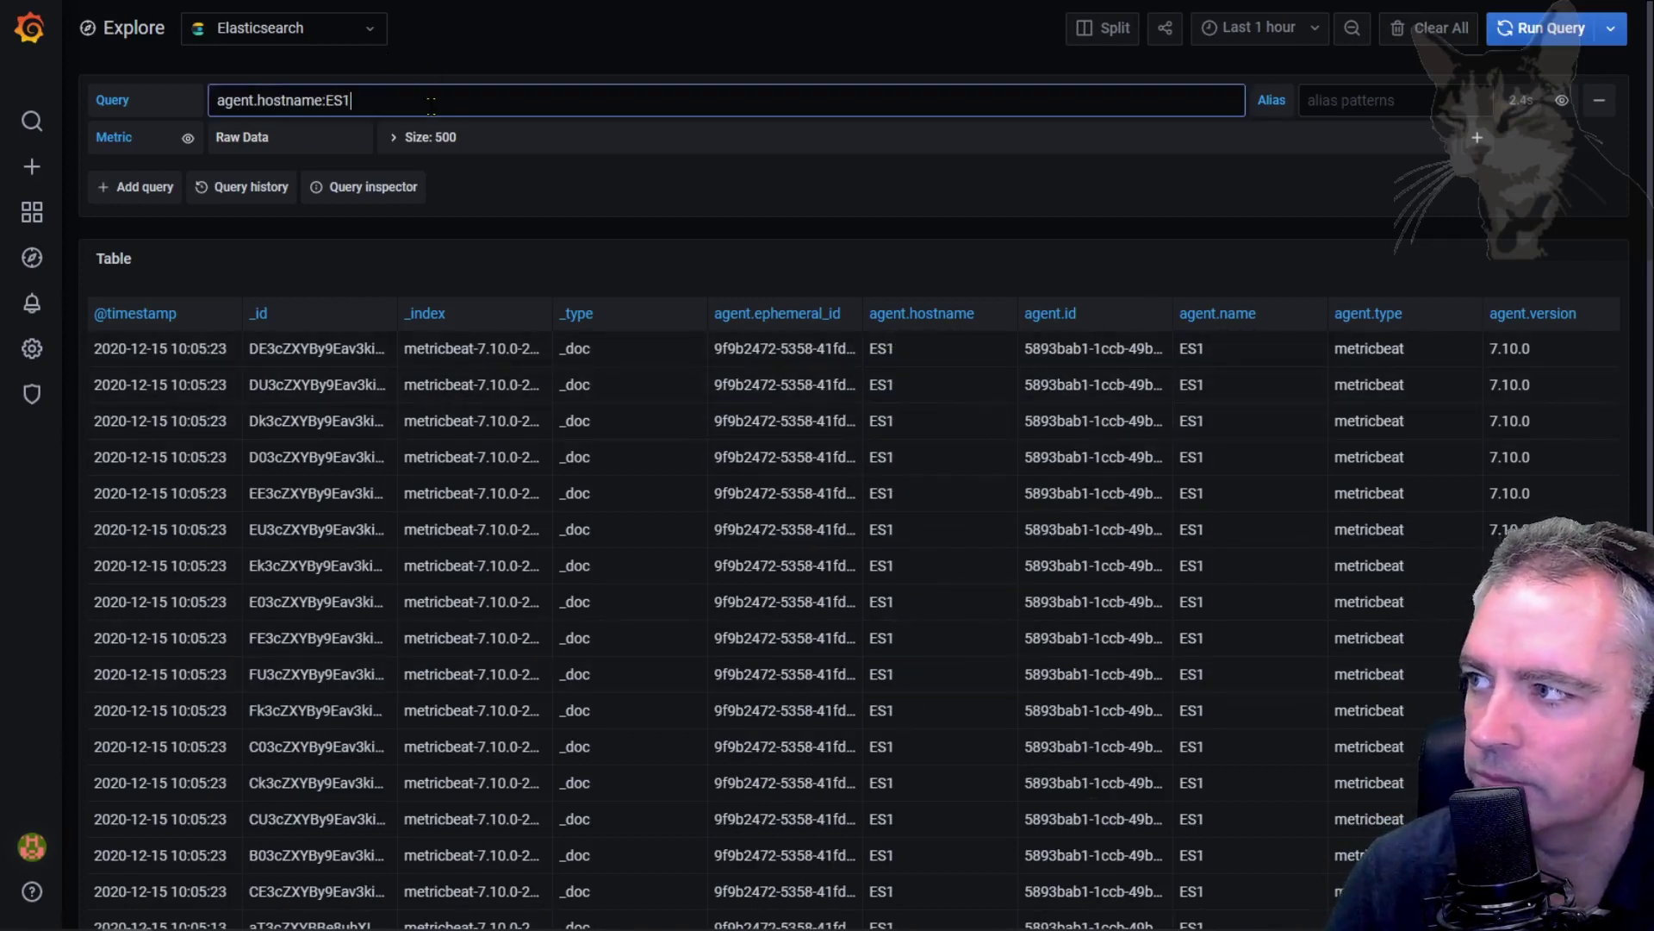
key("Tab")
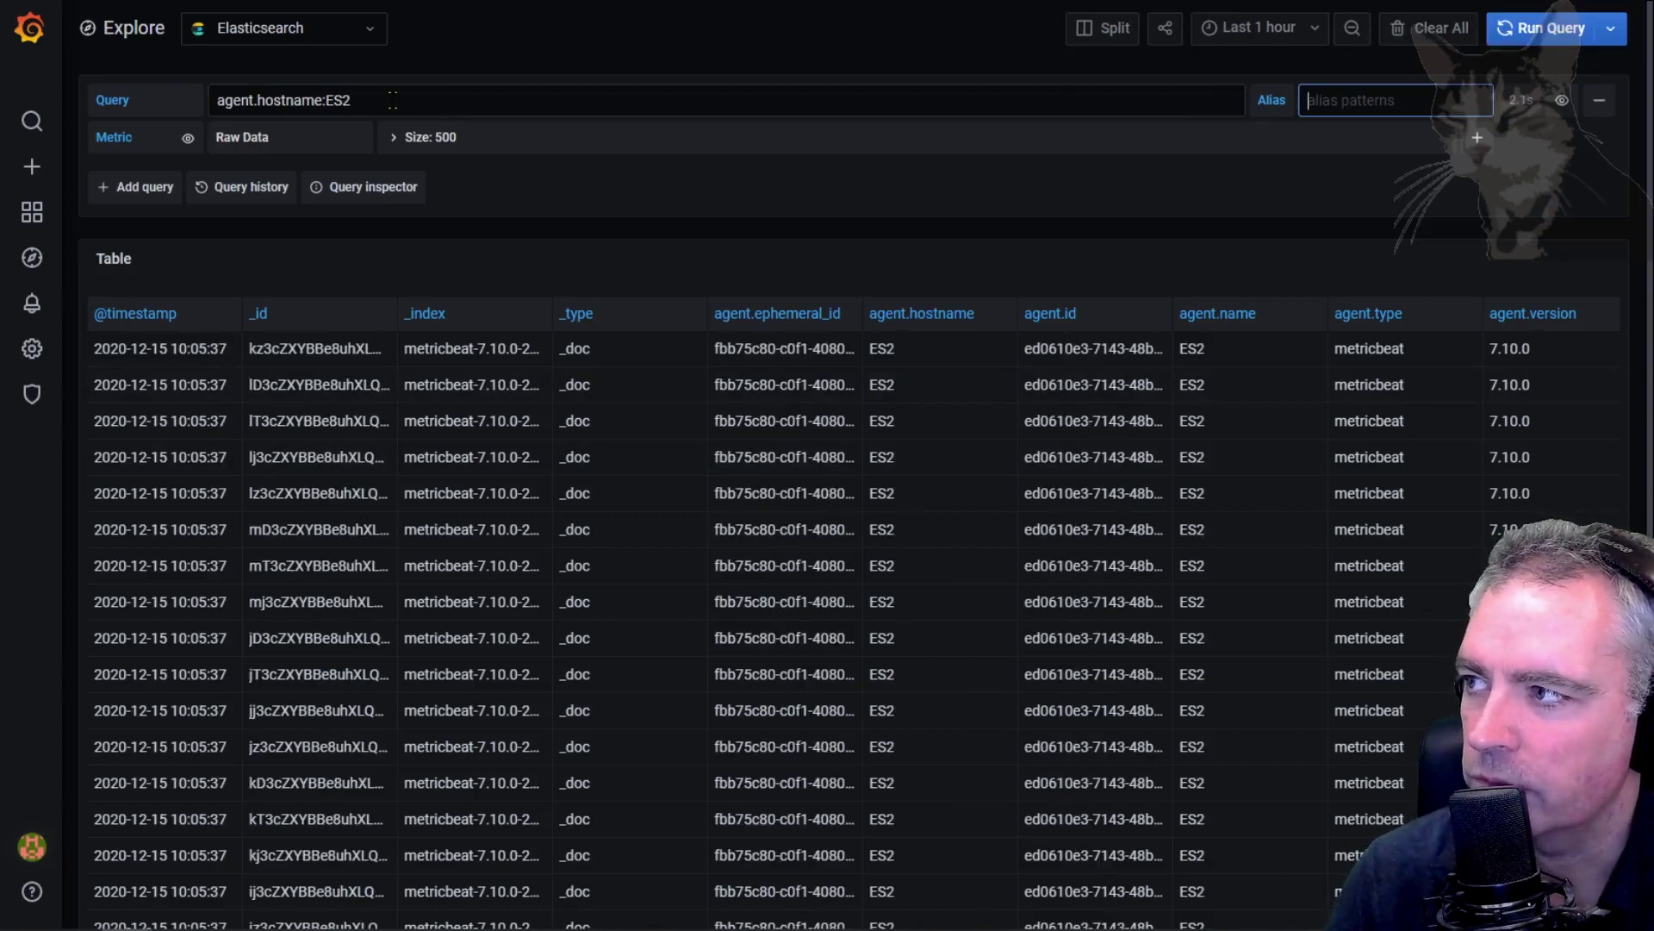
left_click(445, 104)
key("BackSpace")
type("3")
key("Tab")
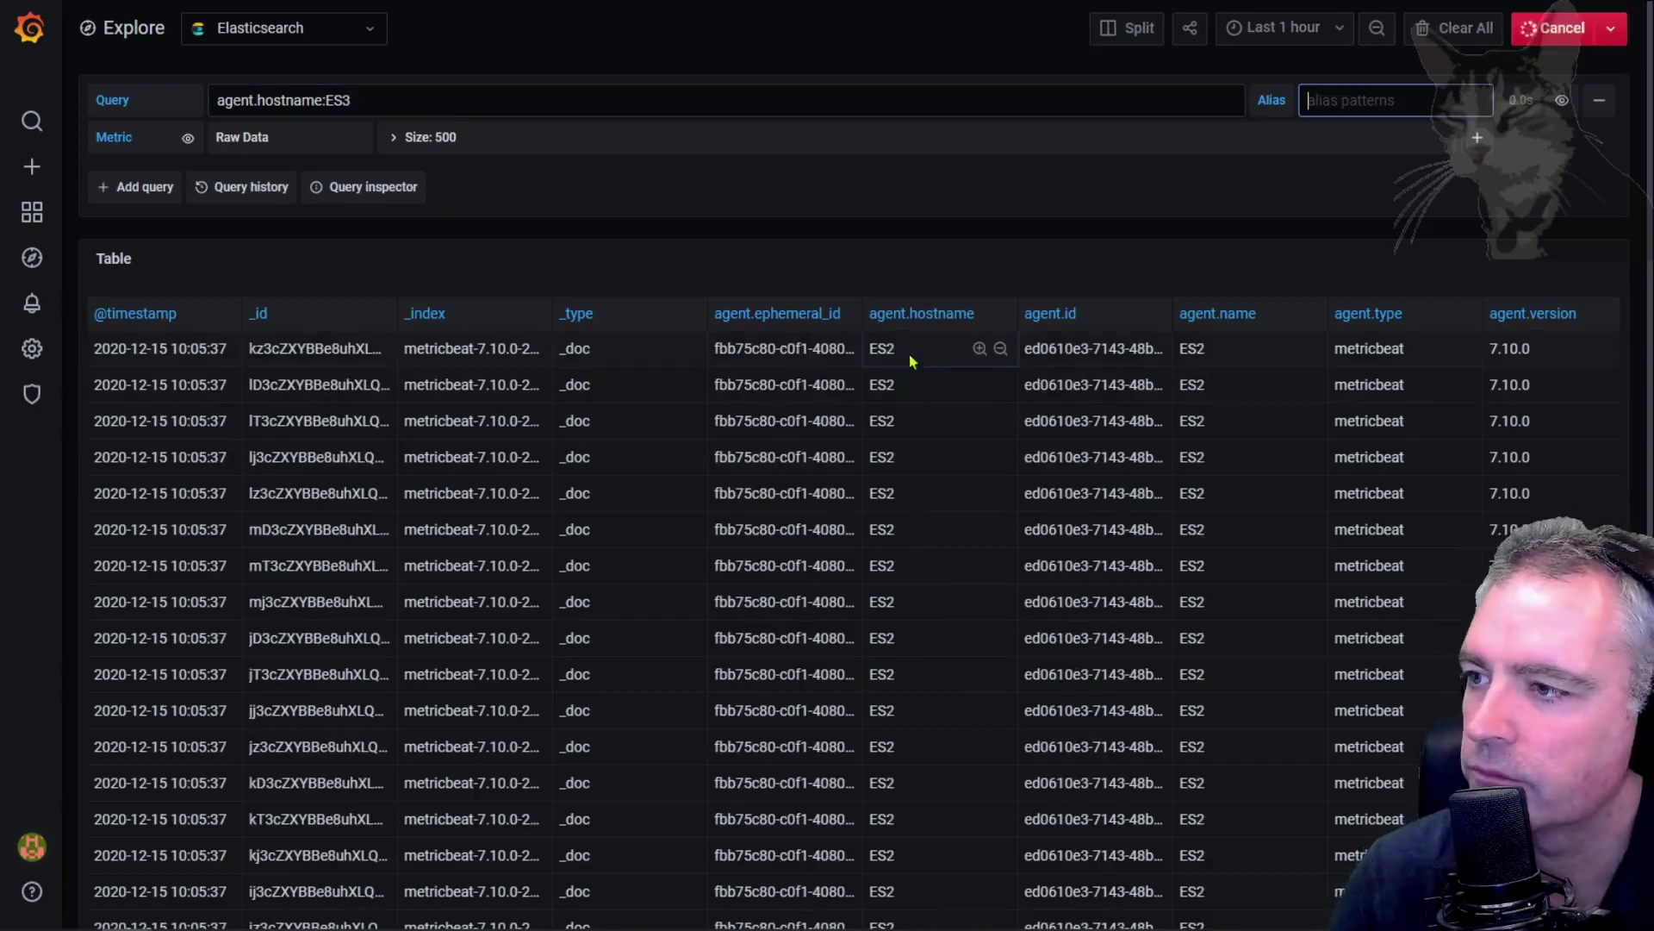
key("alt+Tab")
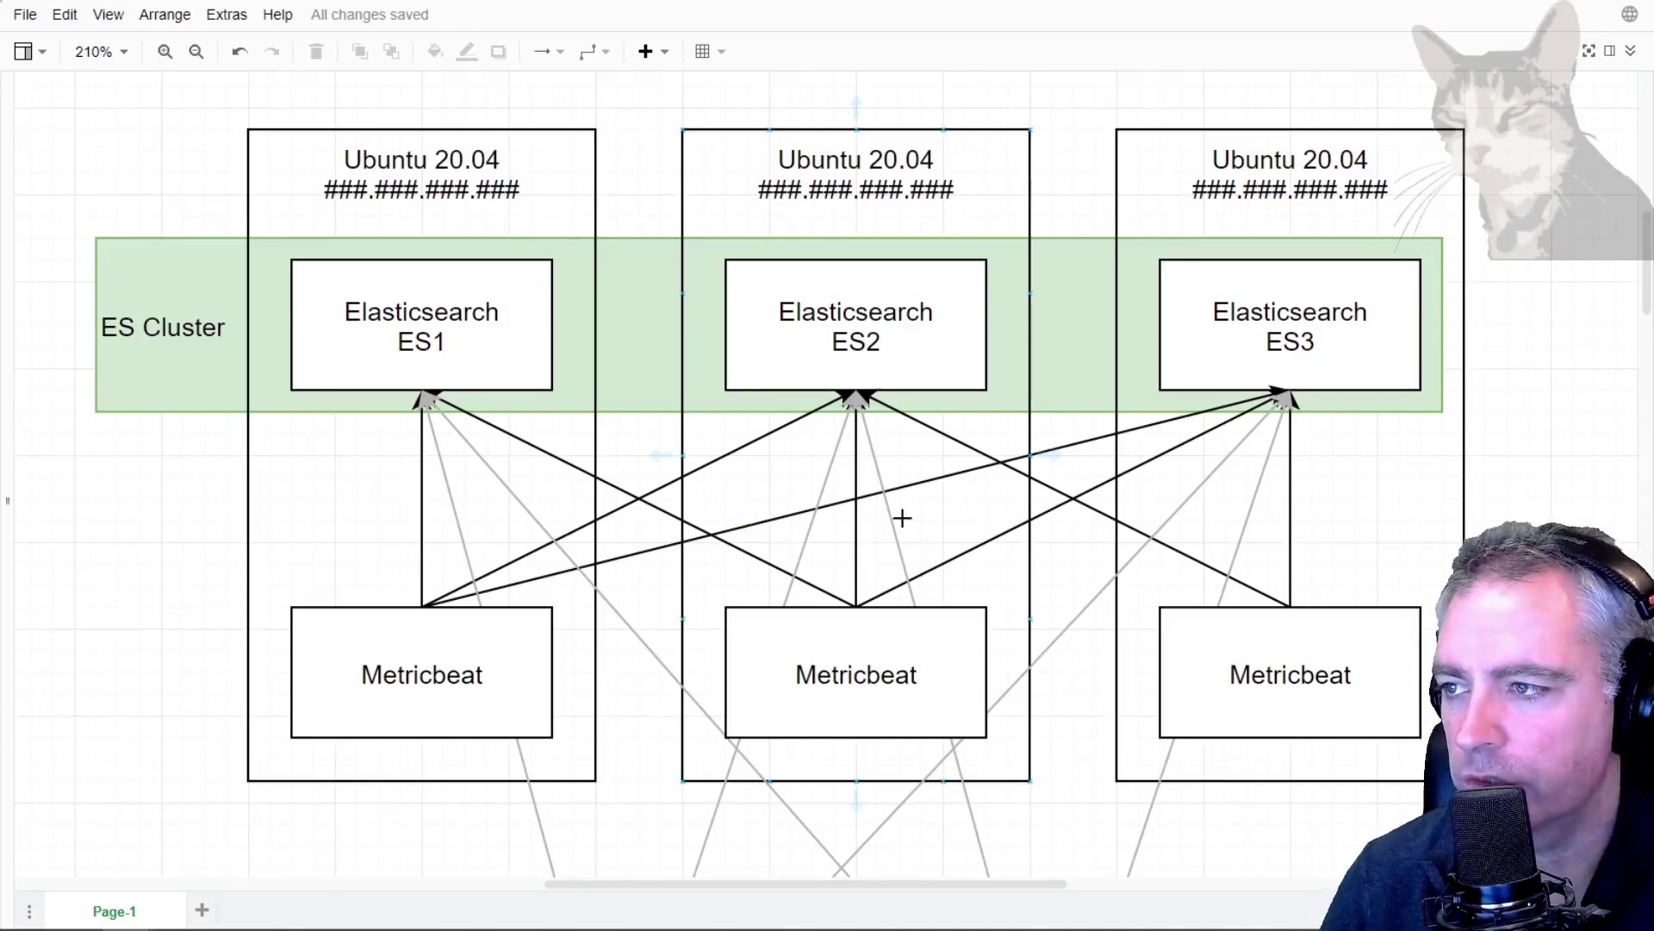
left_click(493, 317)
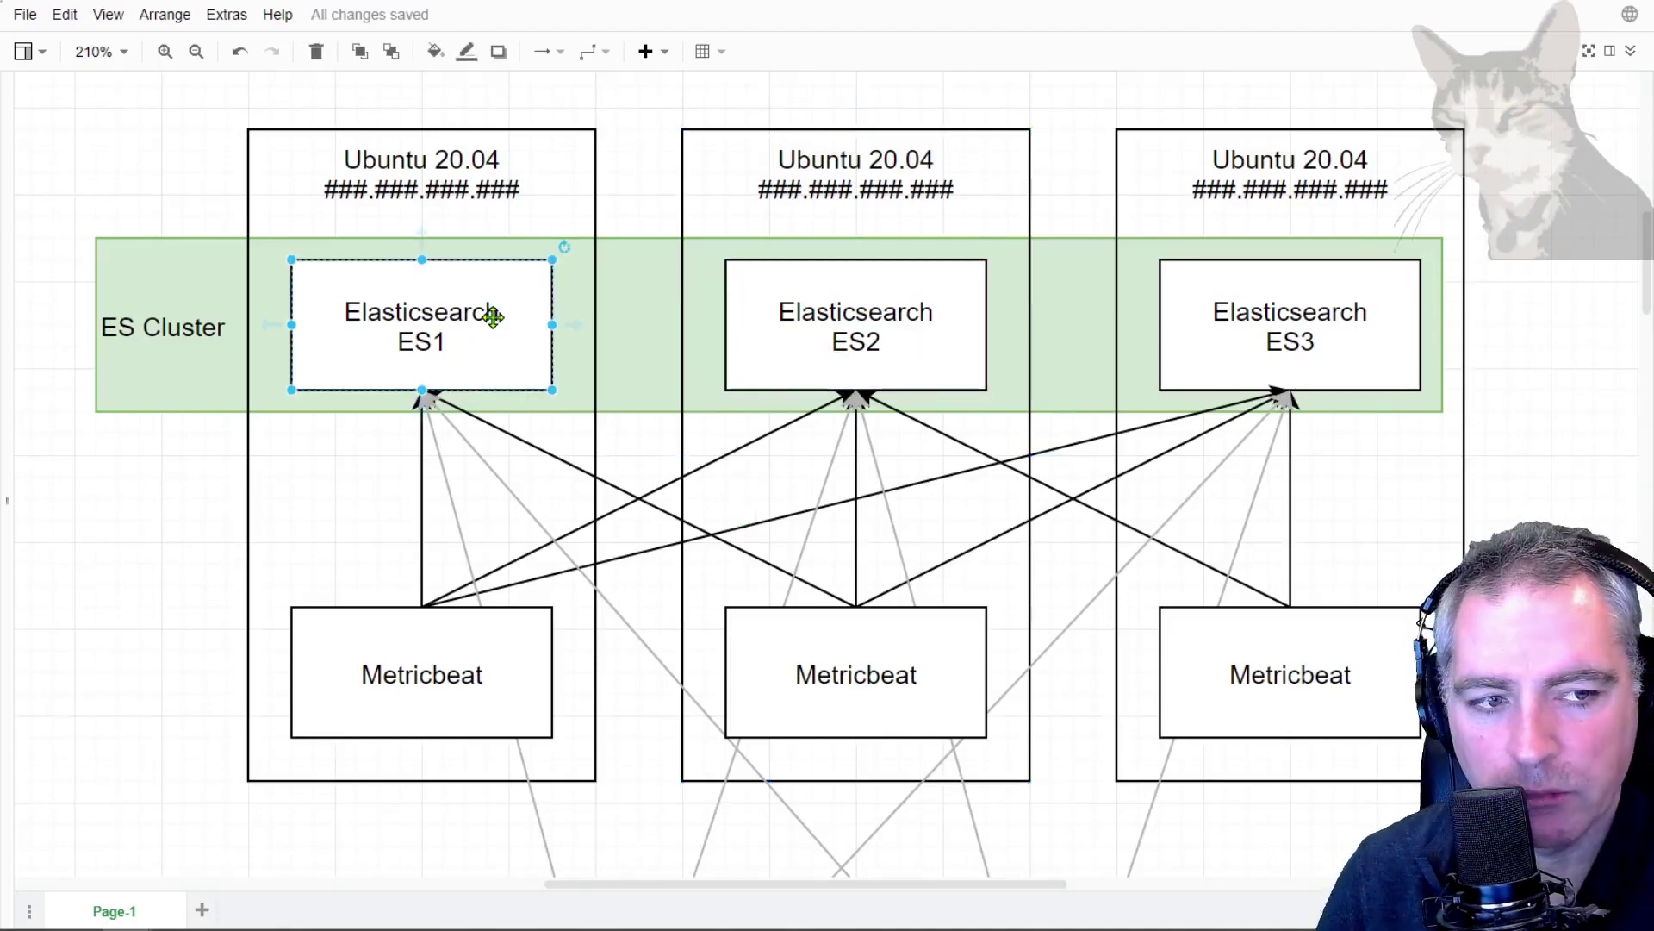
left_click(416, 672)
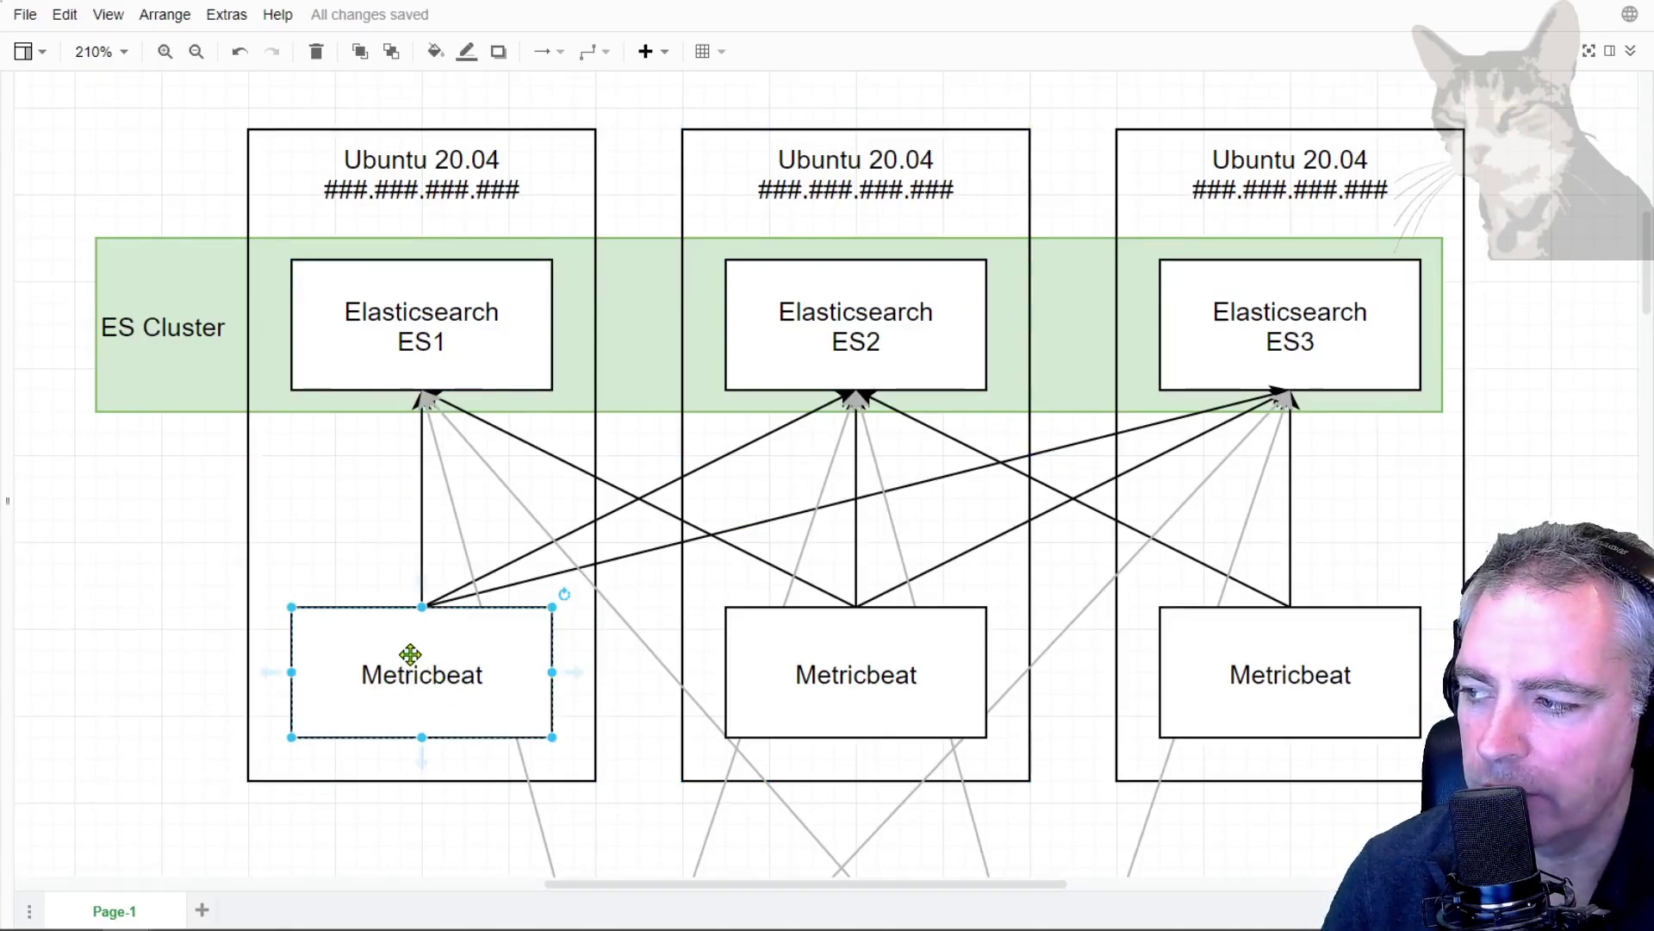
left_click(909, 354)
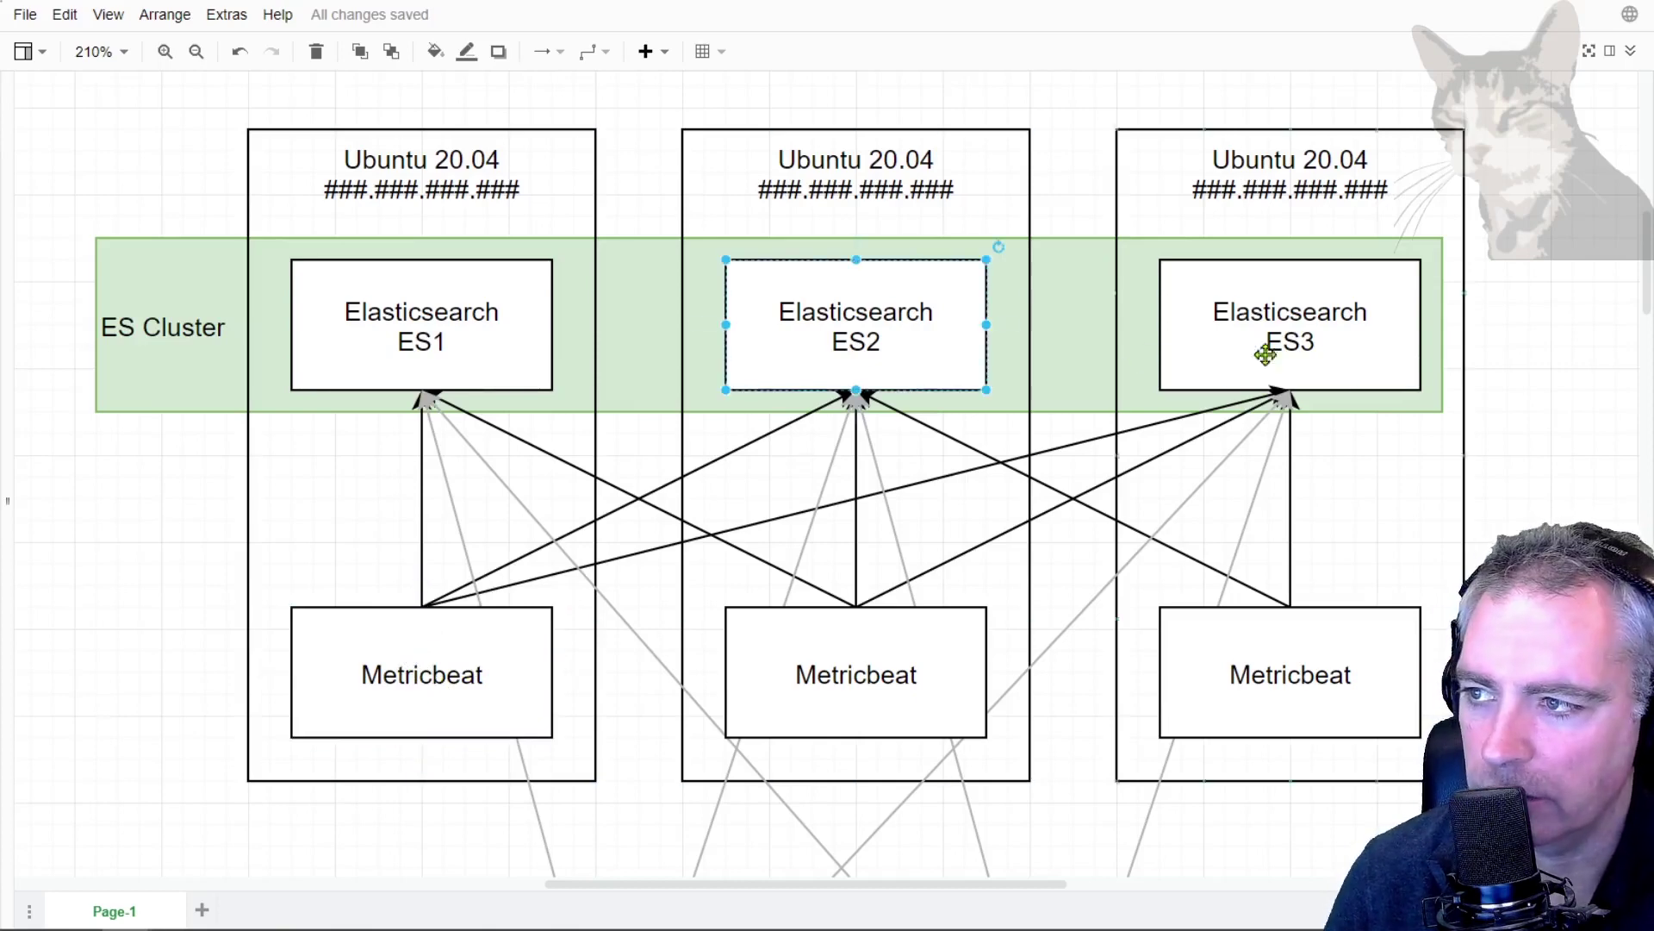
left_click(1284, 353)
key("Escape")
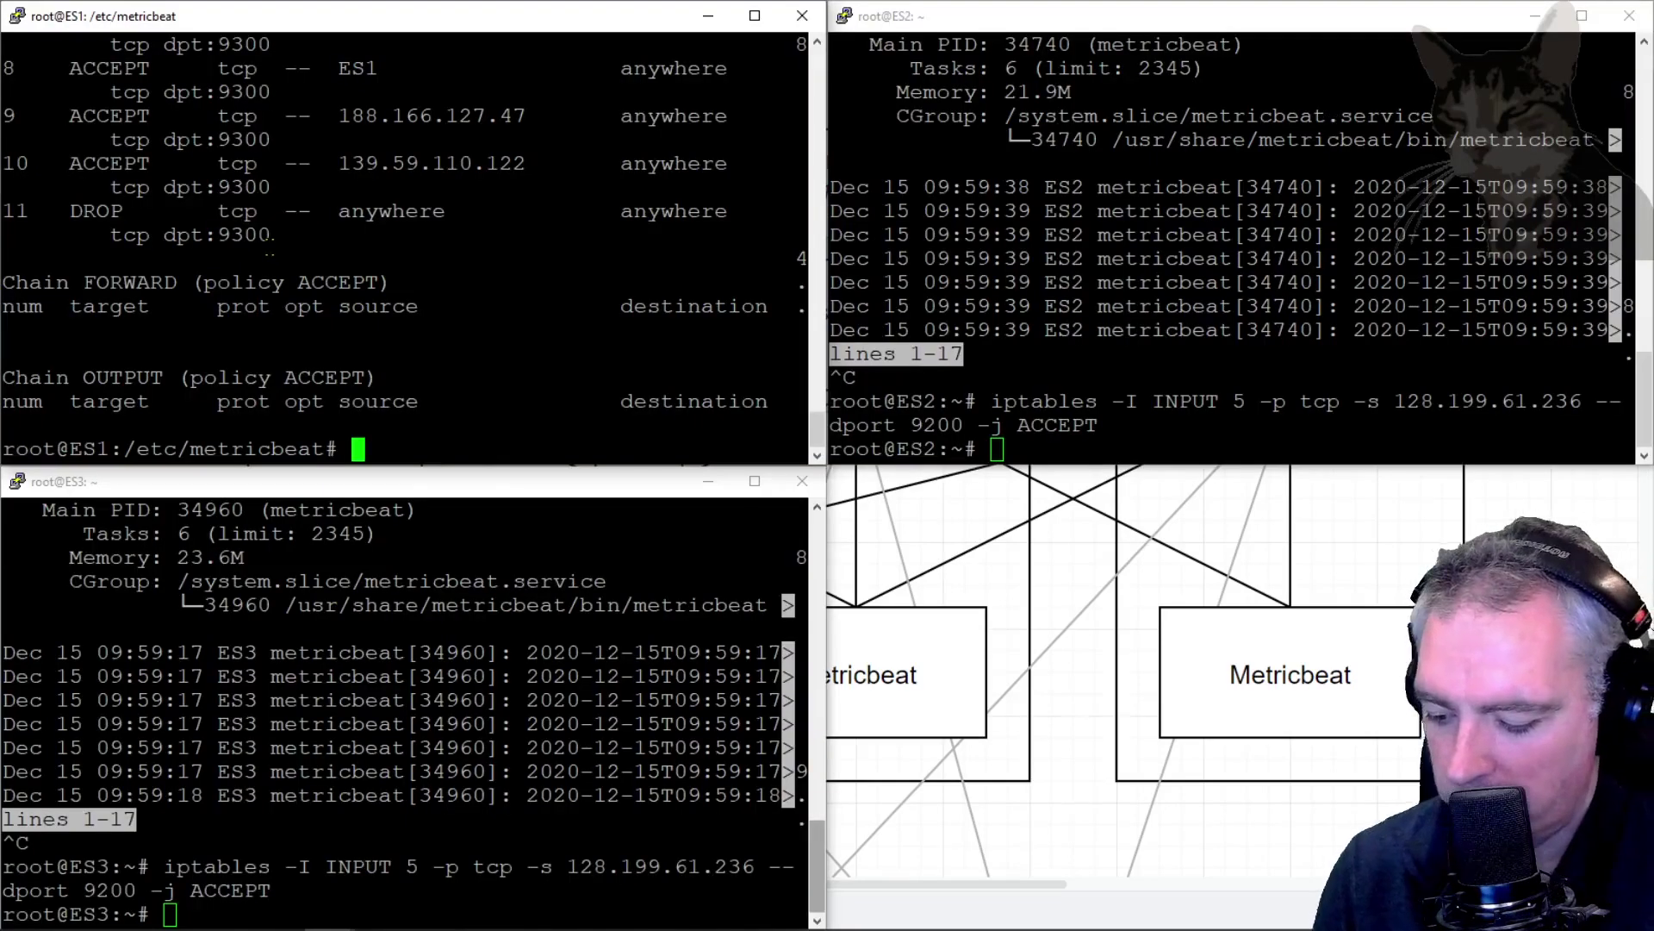
Stop Elasticsearch on ES1 with 'sudo service elasticsearch stop' and query the master node from ES2.
type("sudo service elasticsearch stop")
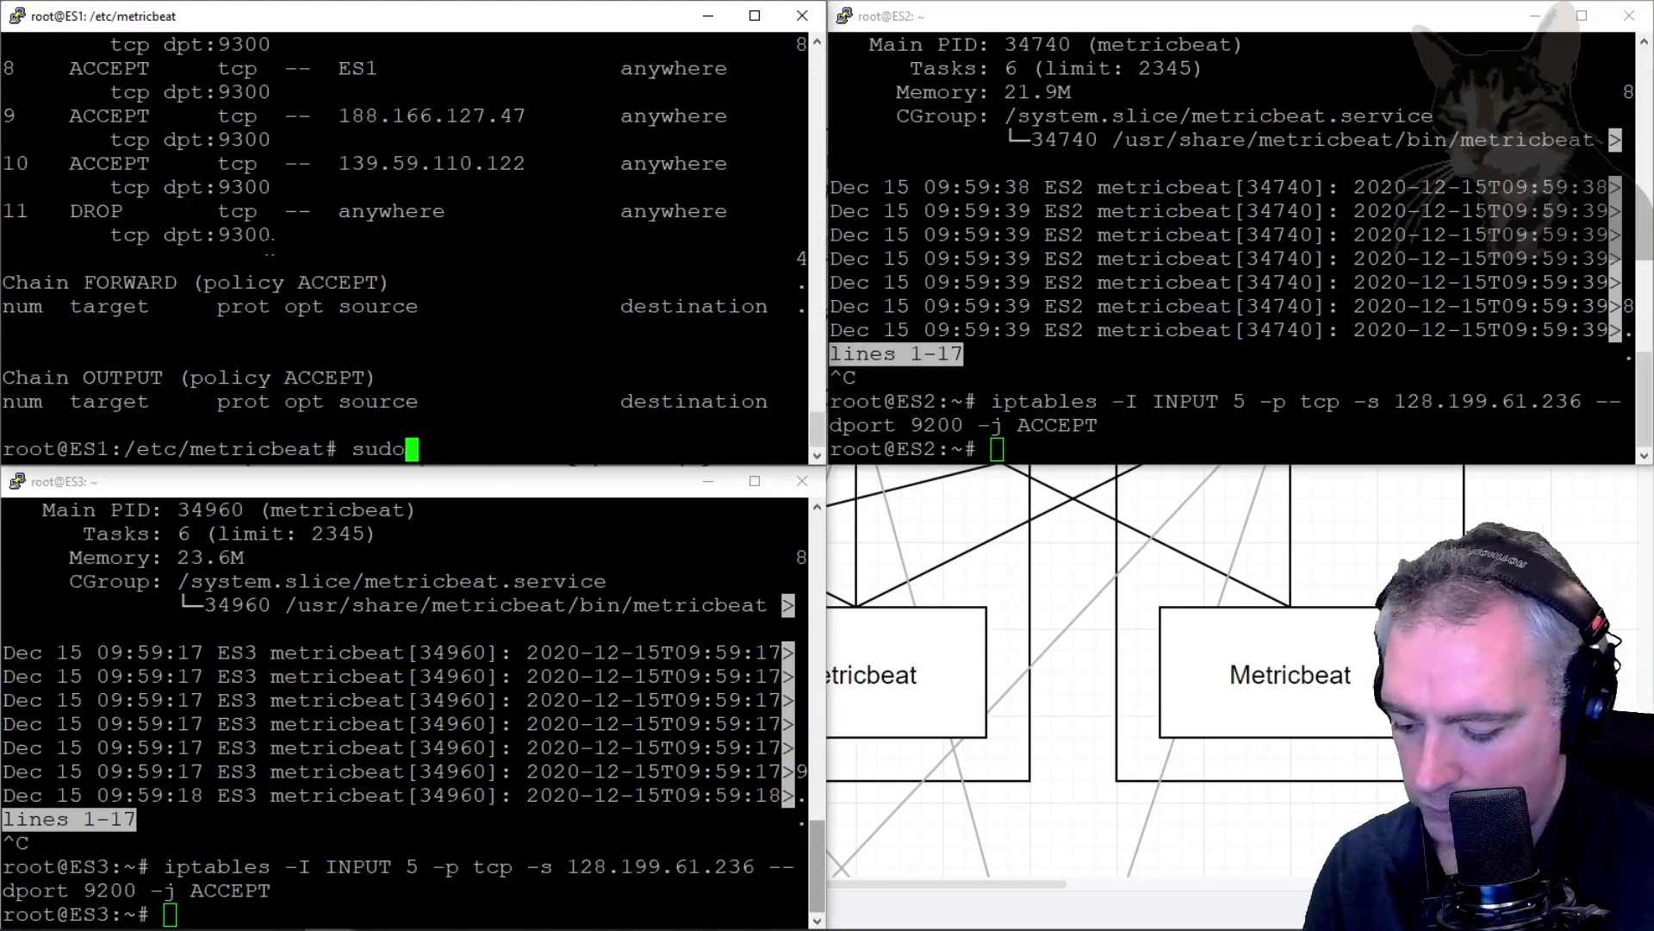
key("Return")
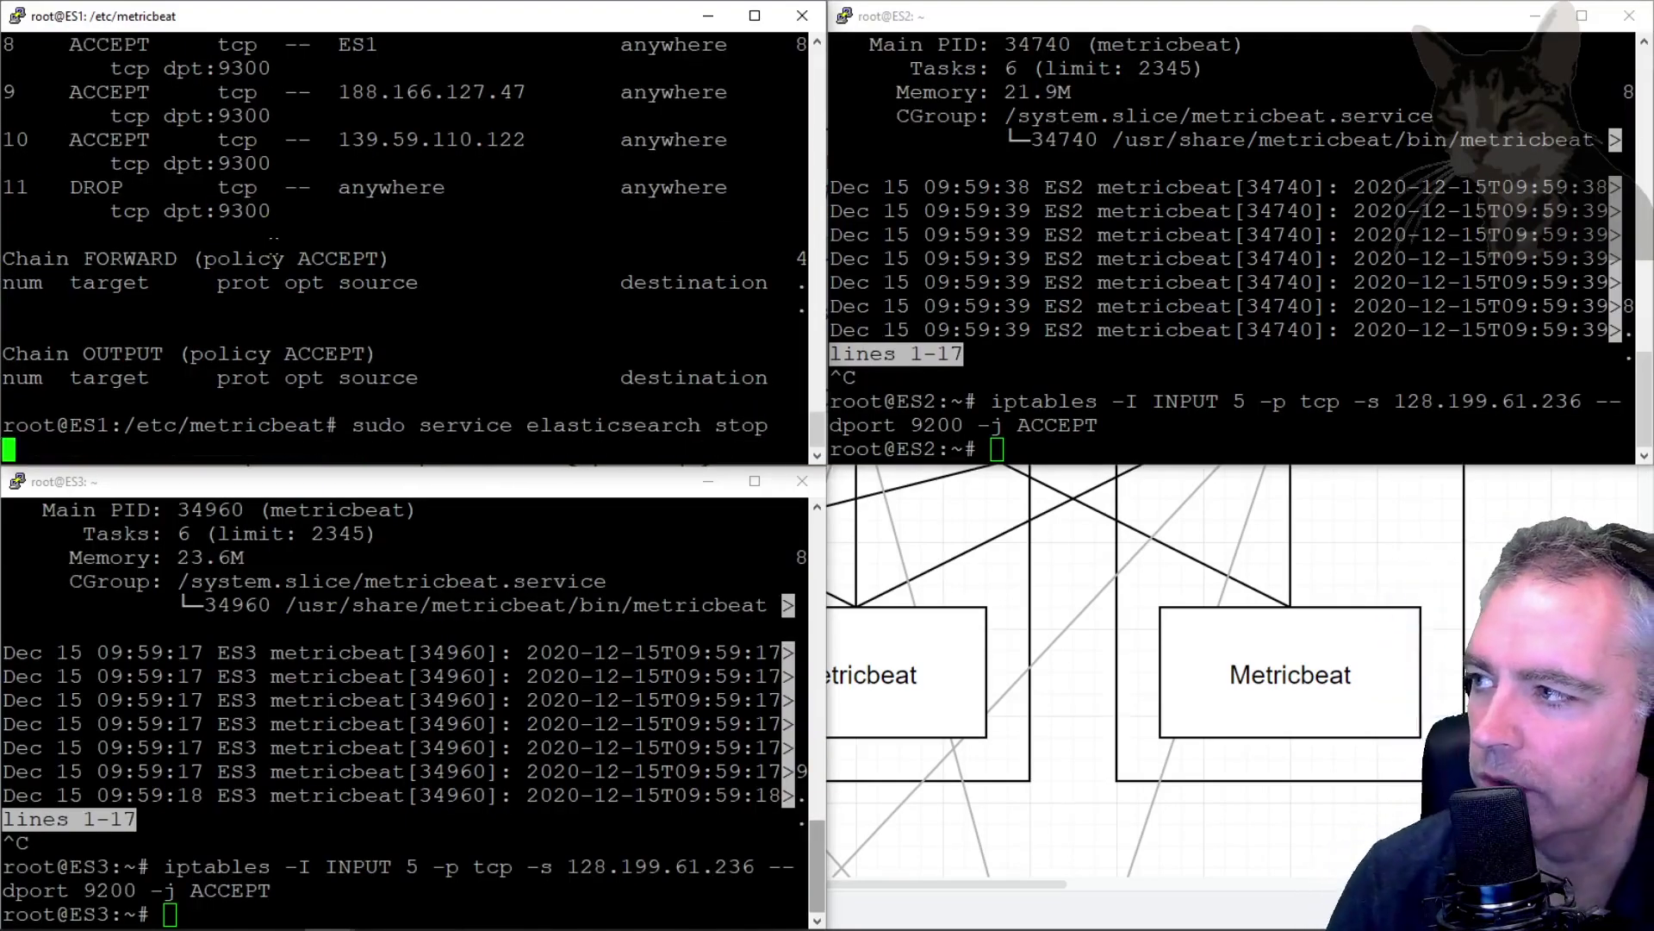
key("alt+Tab")
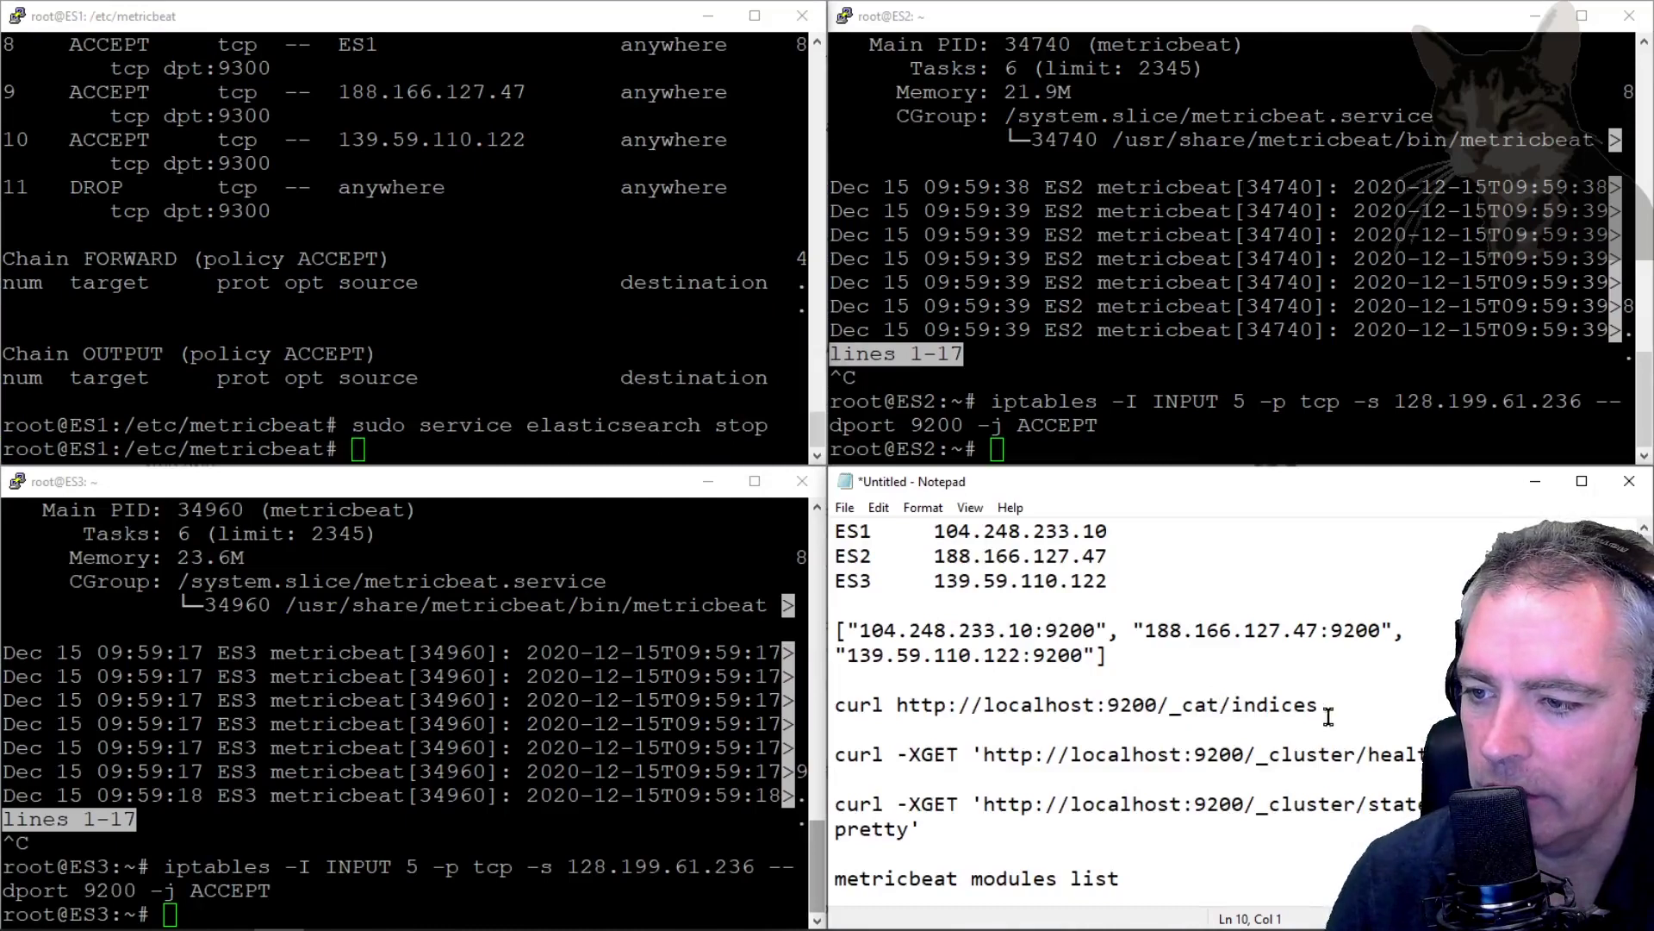
scroll(1112, 704, "down", 3)
left_click_drag(922, 754, 835, 728)
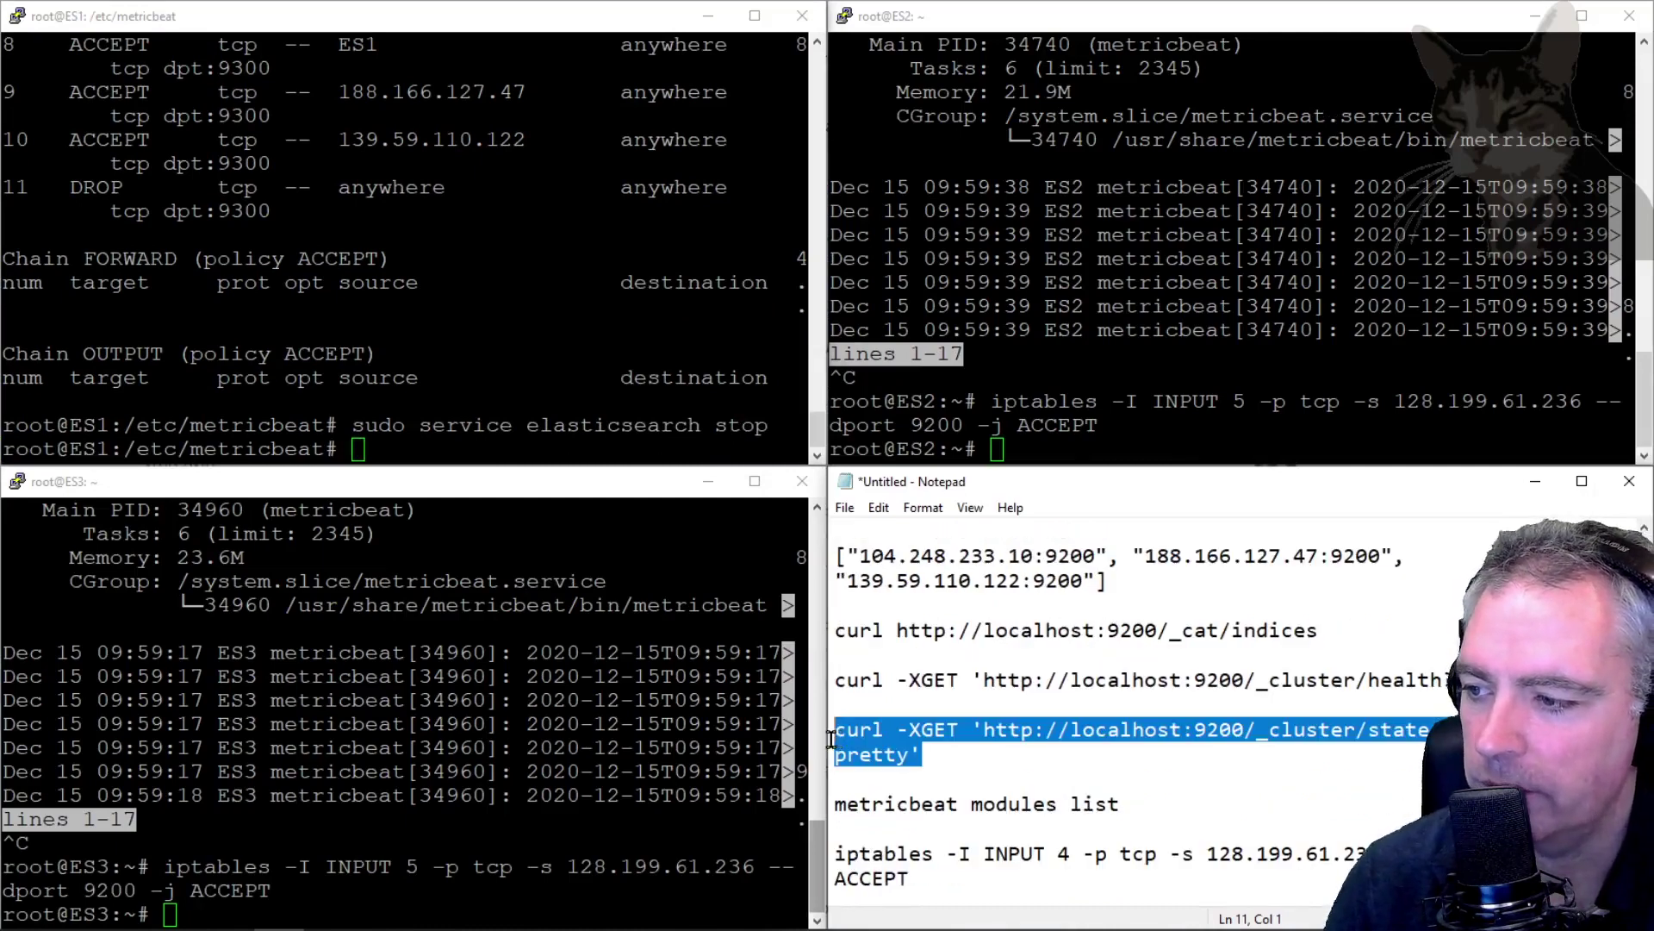
key("ctrl+c")
left_click(1052, 422)
right_click(1053, 422)
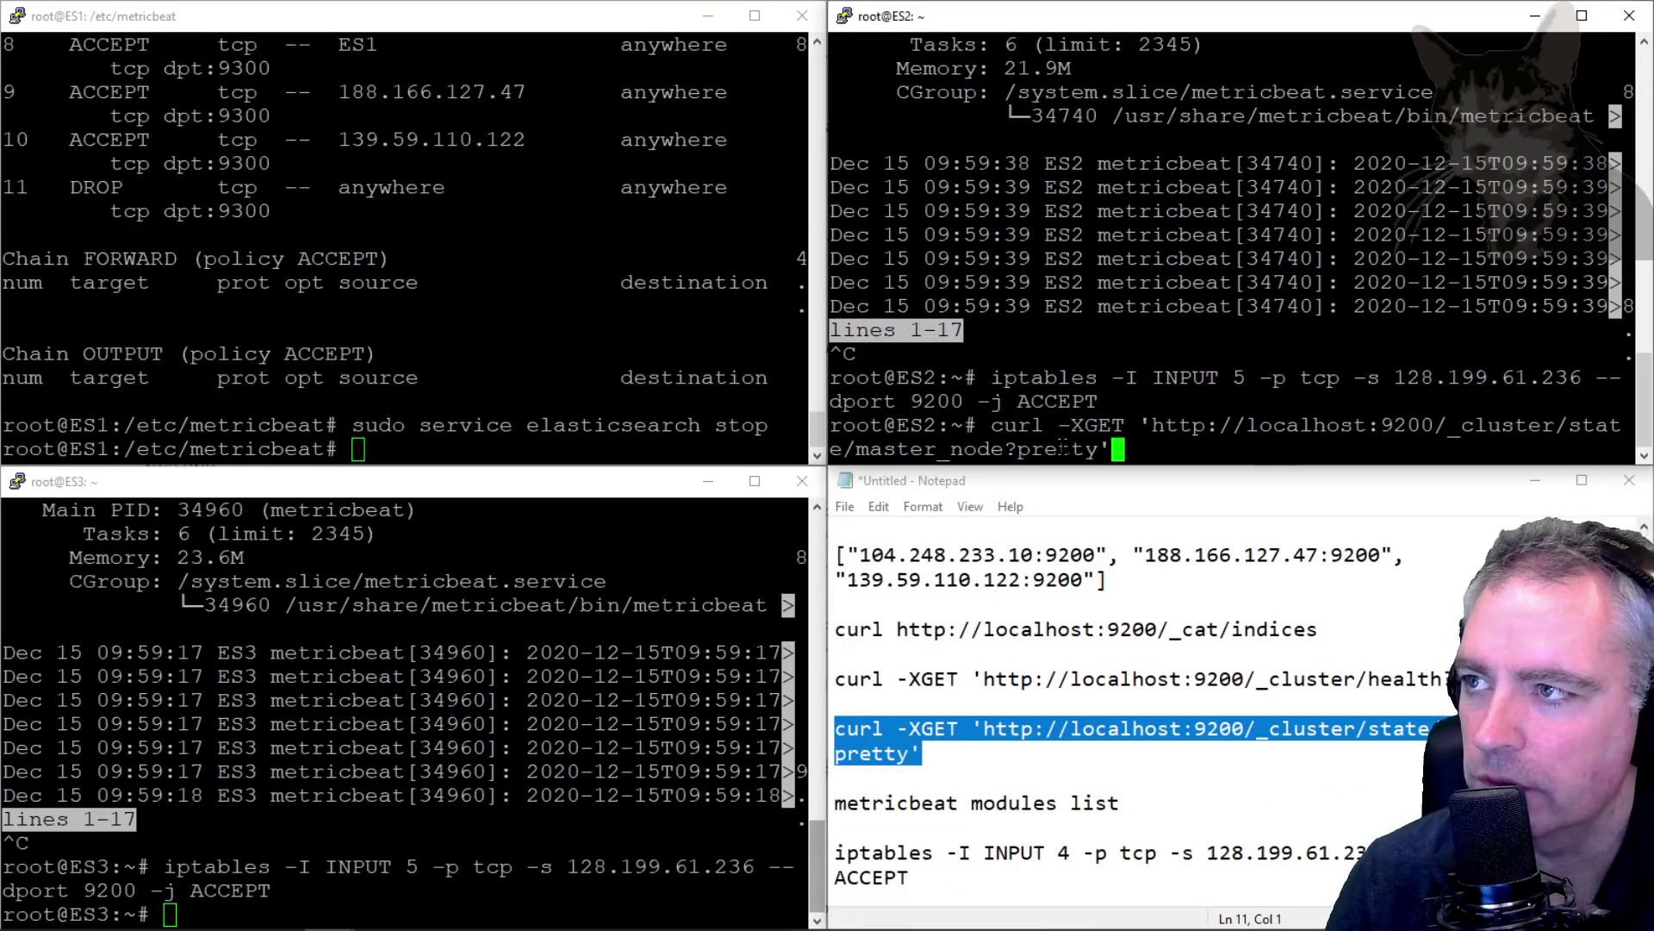
key("Return")
Run the same _cluster/state/master_node query on ES3.
left_click_drag(1084, 401, 1136, 402)
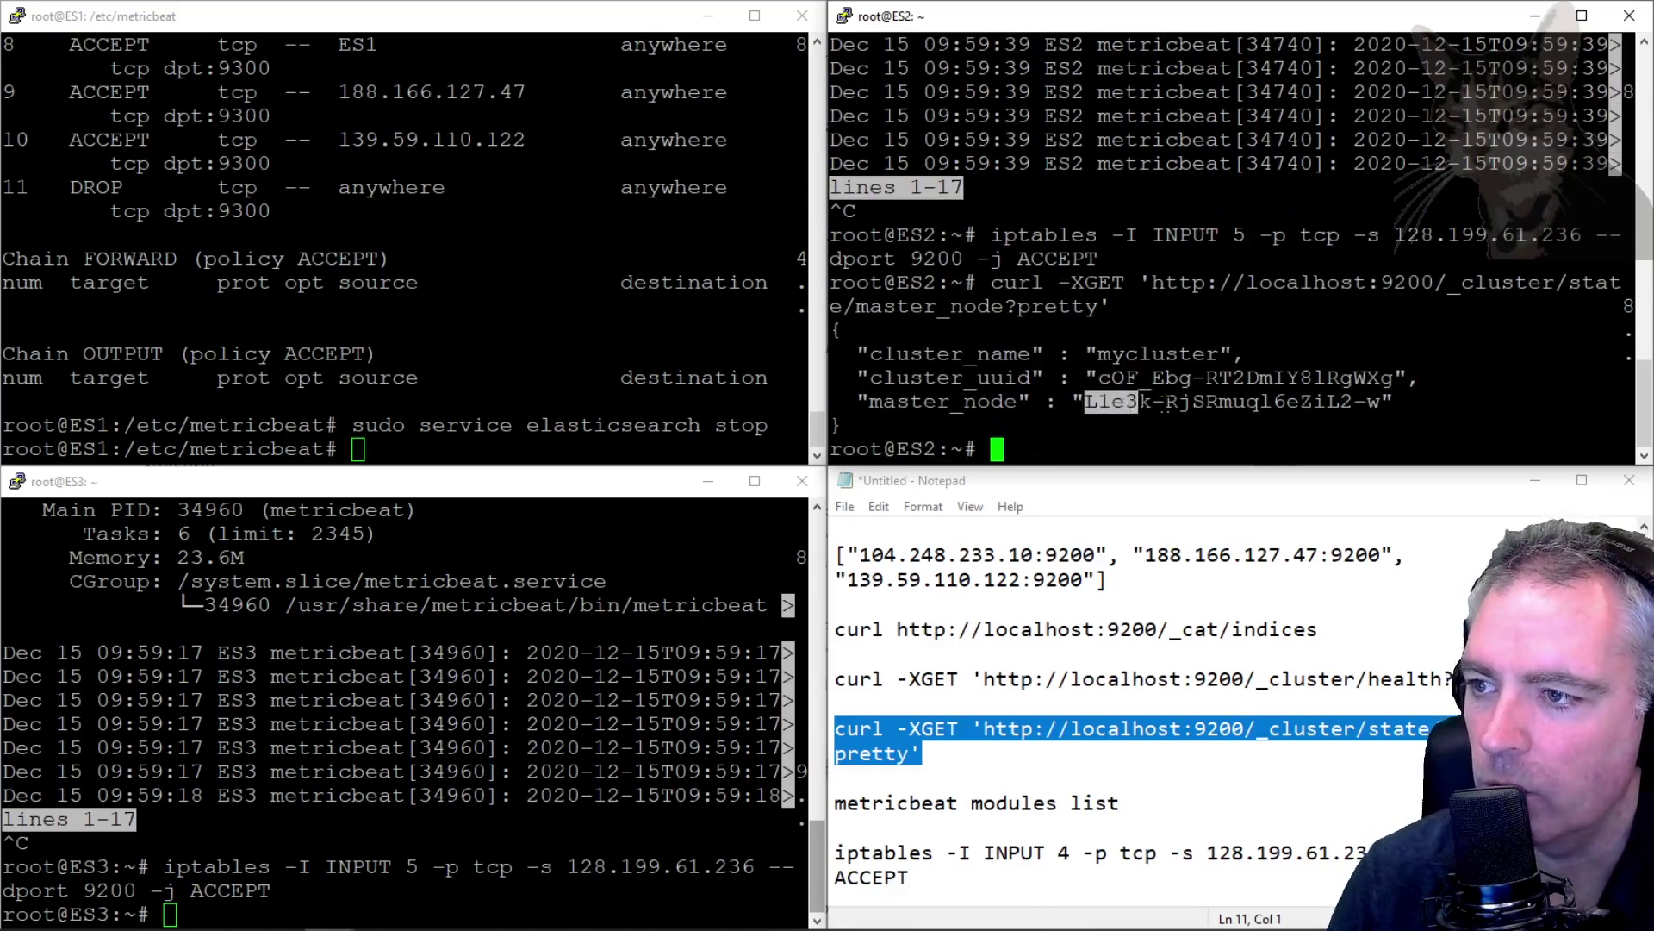
left_click(474, 606)
right_click(475, 605)
key("BackSpace")
key("BackSpace")
key("BackSpace")
key("BackSpace")
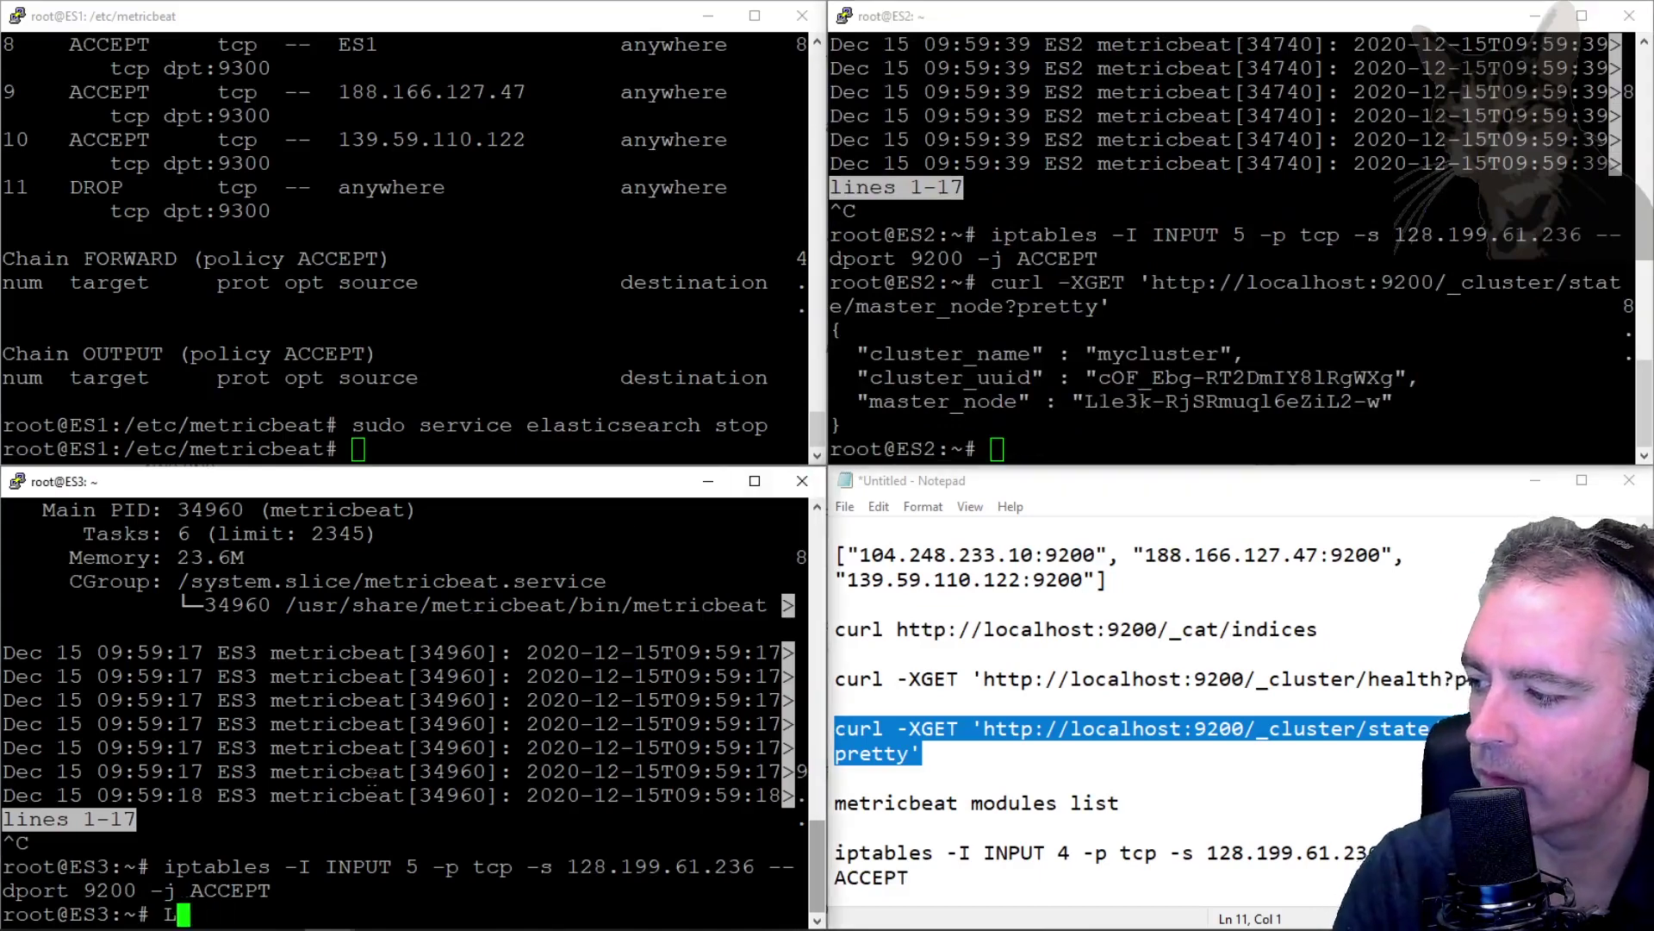
left_click(823, 728)
key("ctrl+c")
right_click(282, 891)
key("Return")
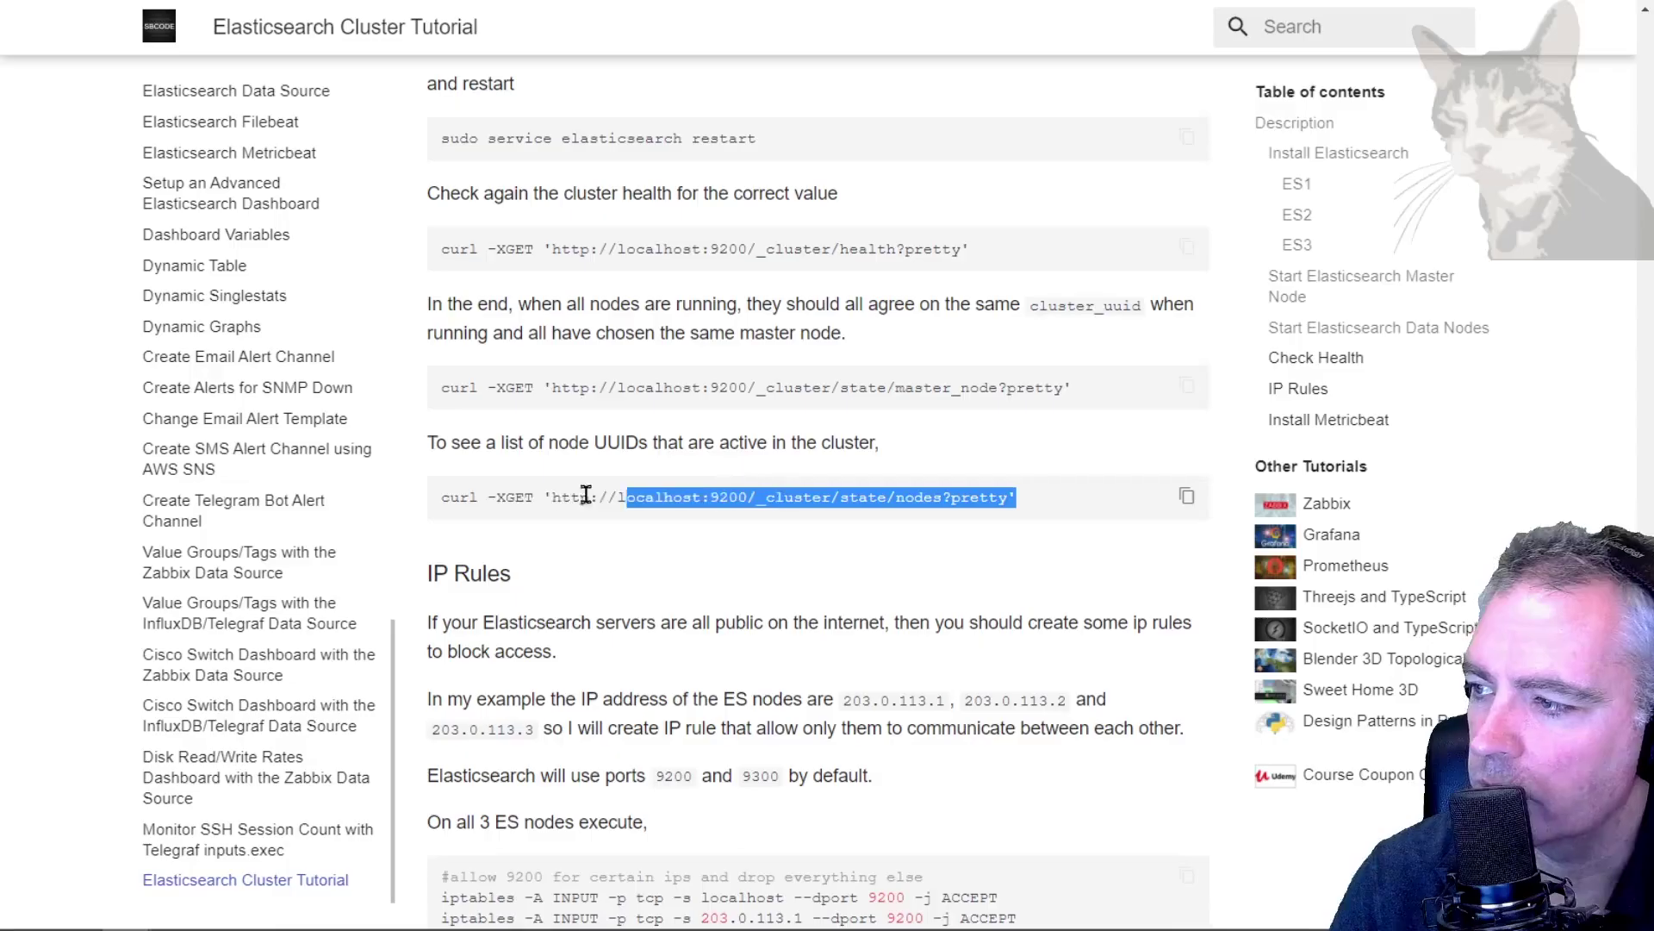
List the remaining cluster nodes on ES3 and compare the master node ID with ES2's.
left_click_drag(580, 491, 445, 514)
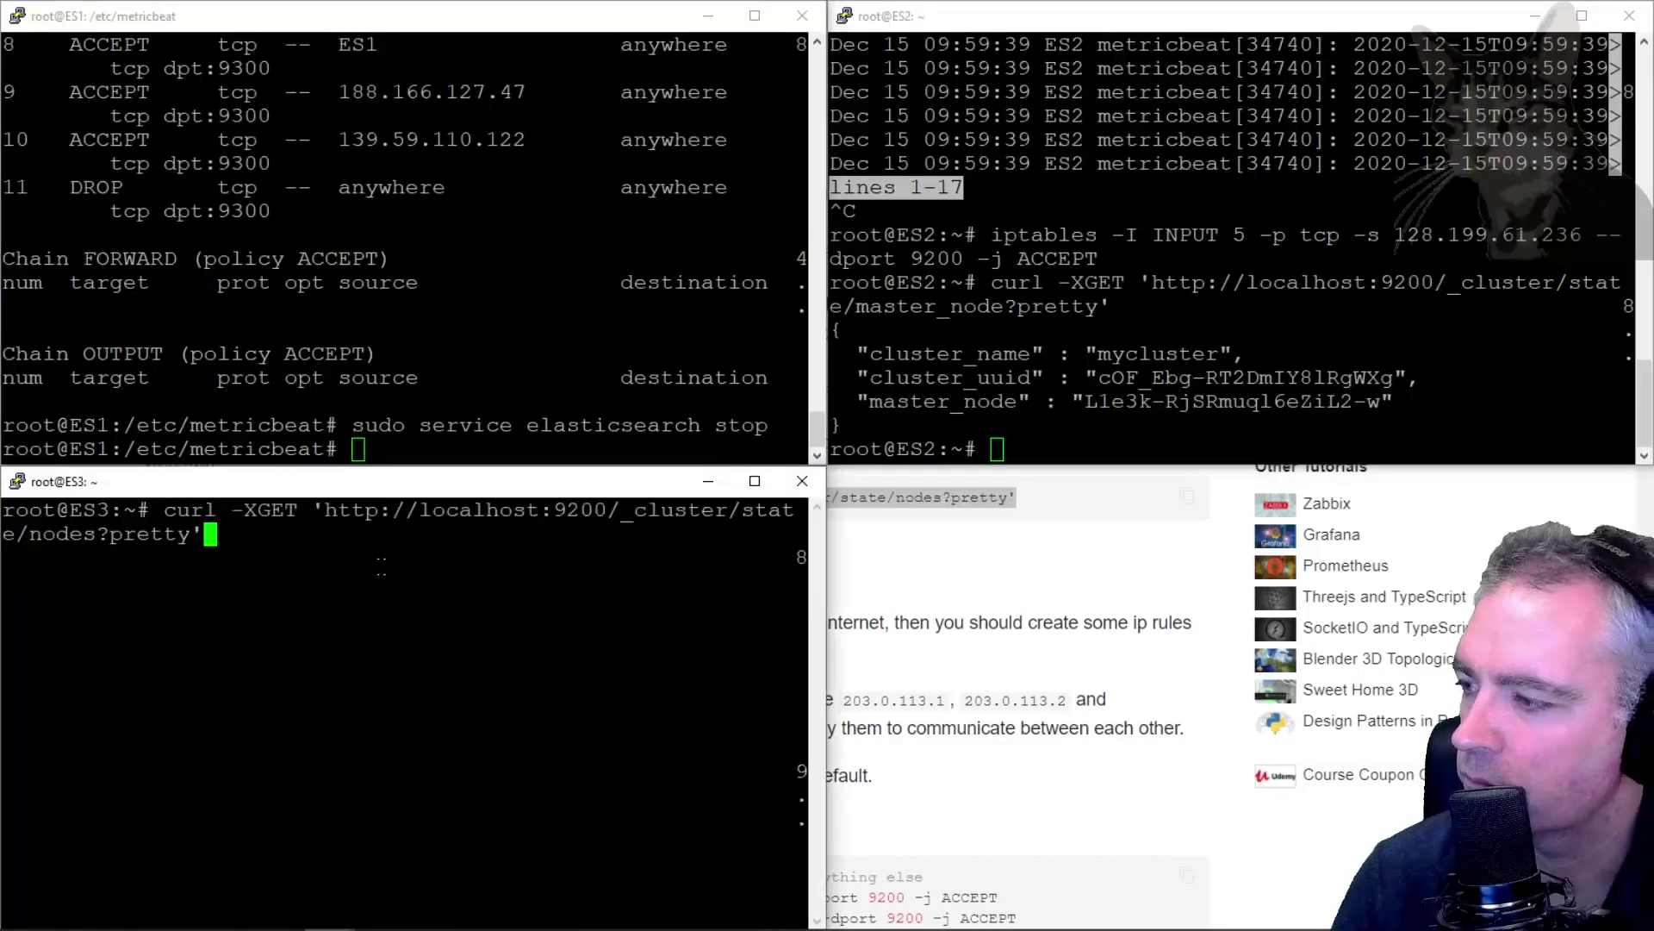
key("Return")
scroll(405, 707, "up", 3)
key("Up")
key("Return")
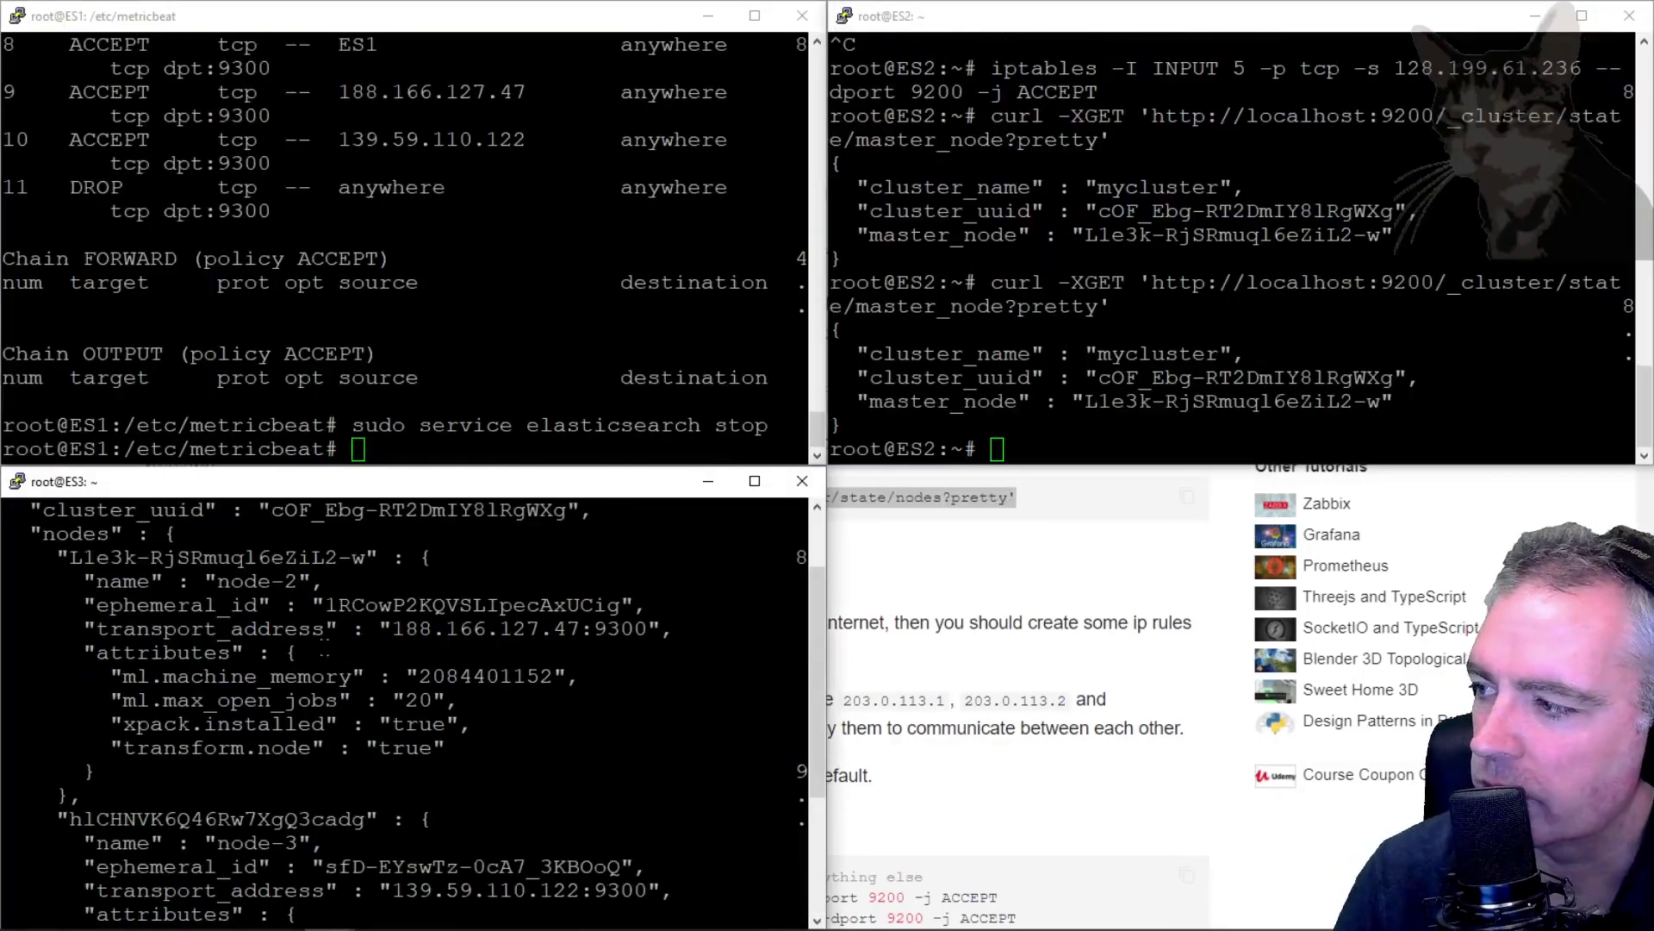
left_click_drag(69, 558, 292, 579)
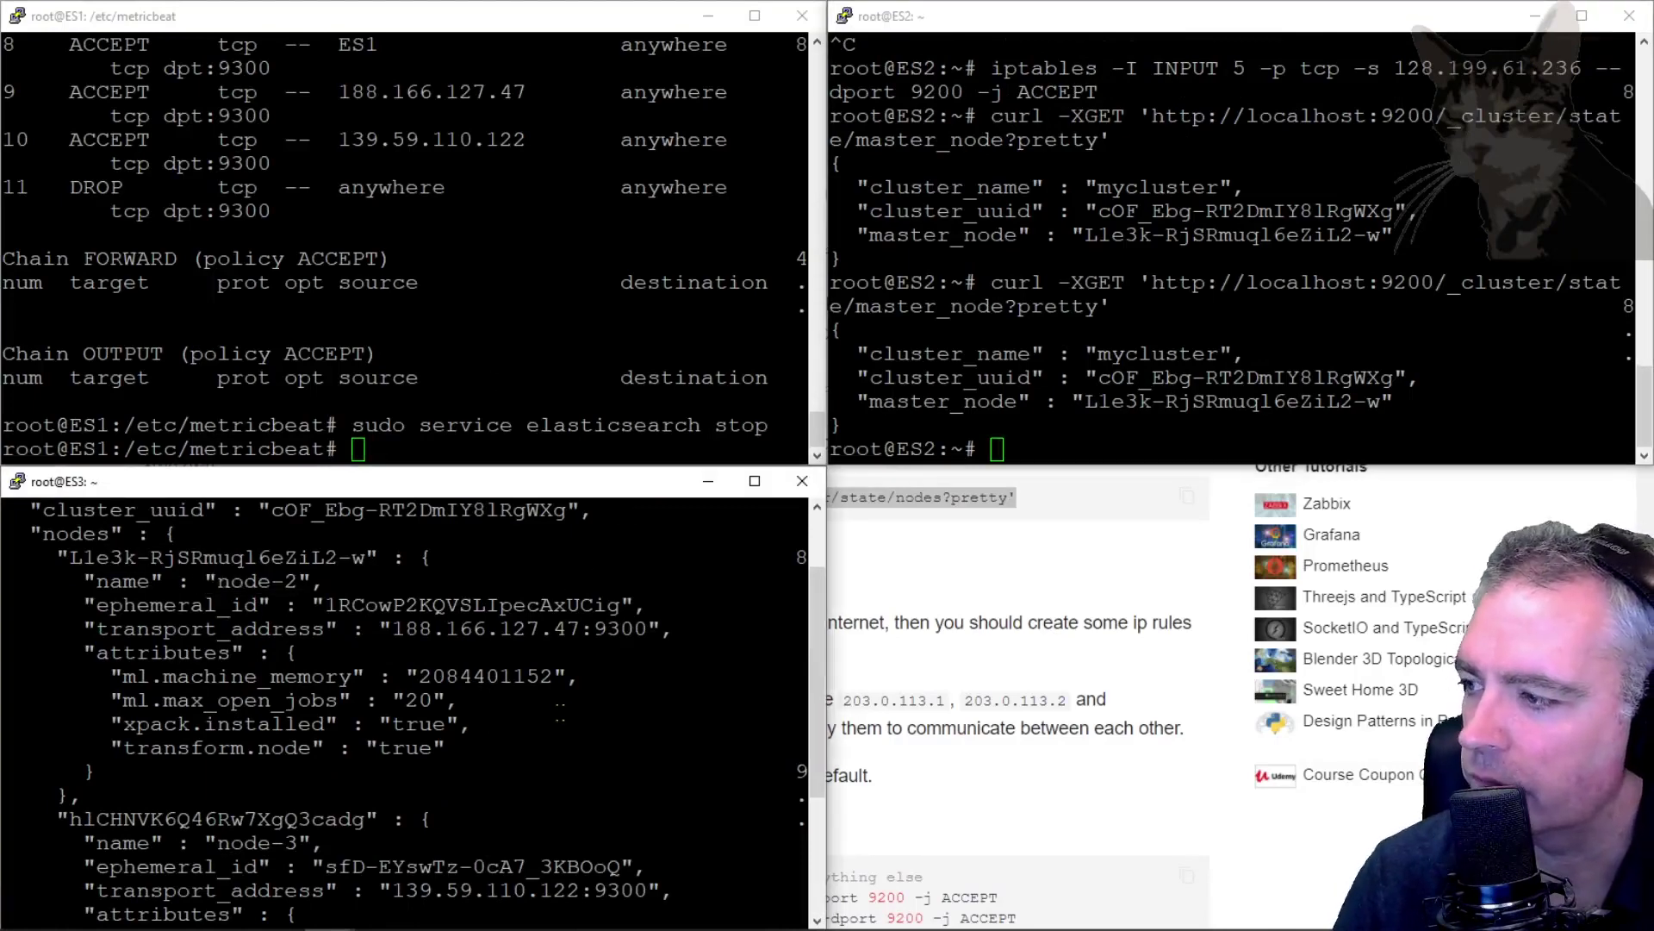
scroll(546, 722, "down", 3)
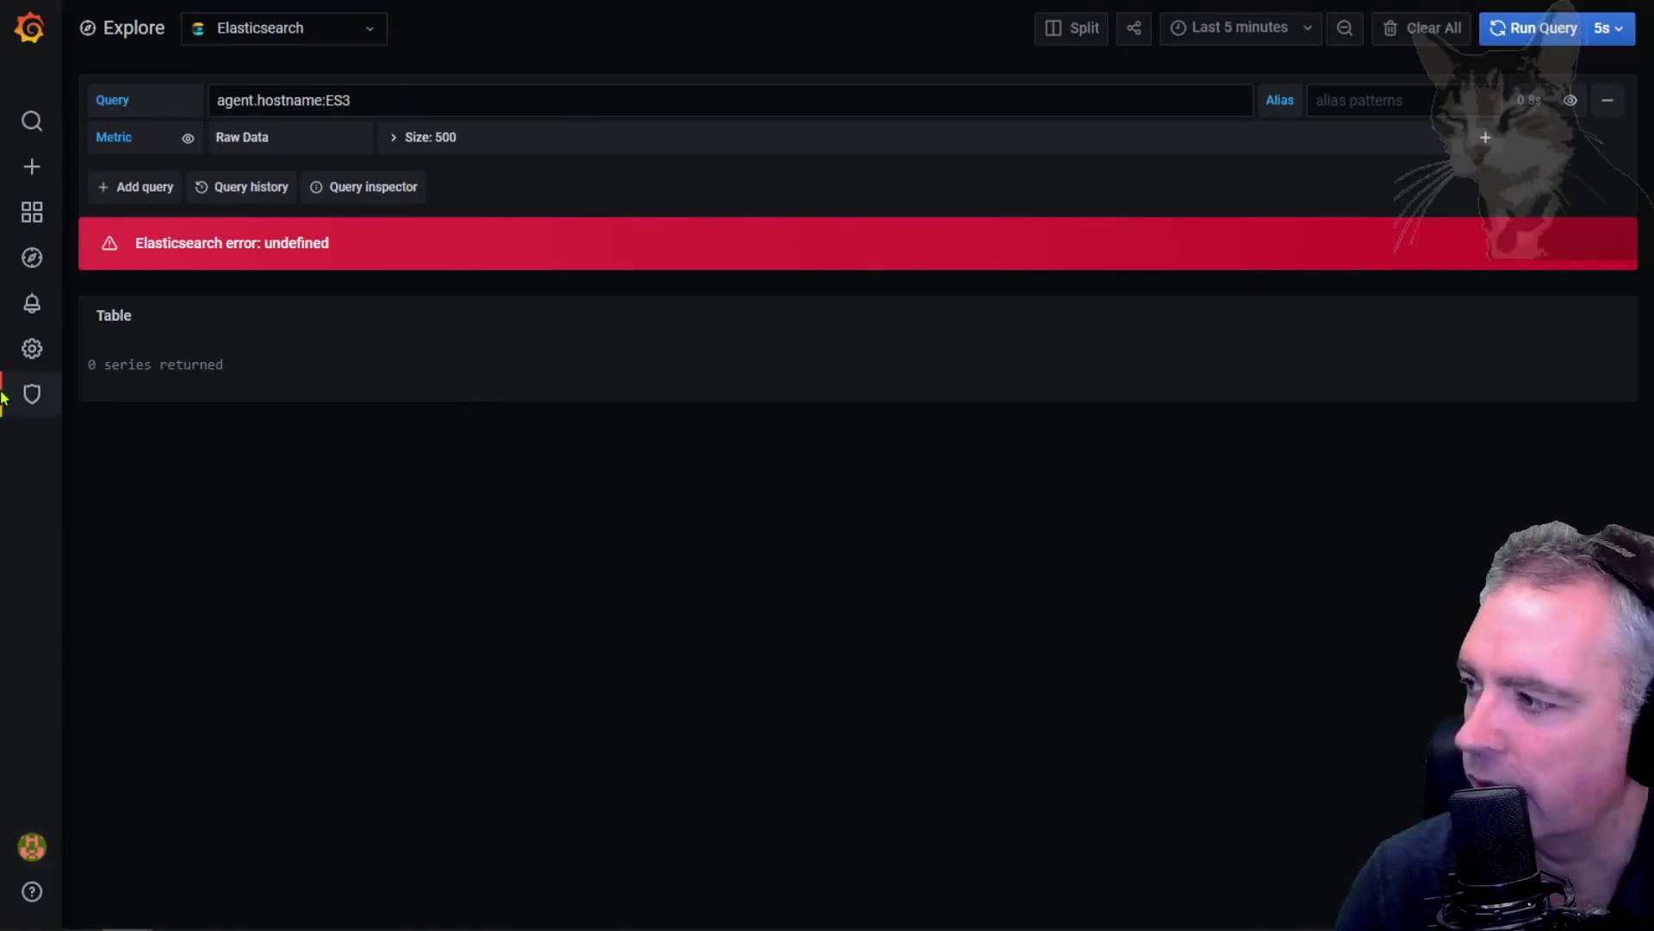
Replace the Elasticsearch data source URL's IP with 188.166.127.47 and save and test it.
mouse_move(32, 348)
left_click(117, 388)
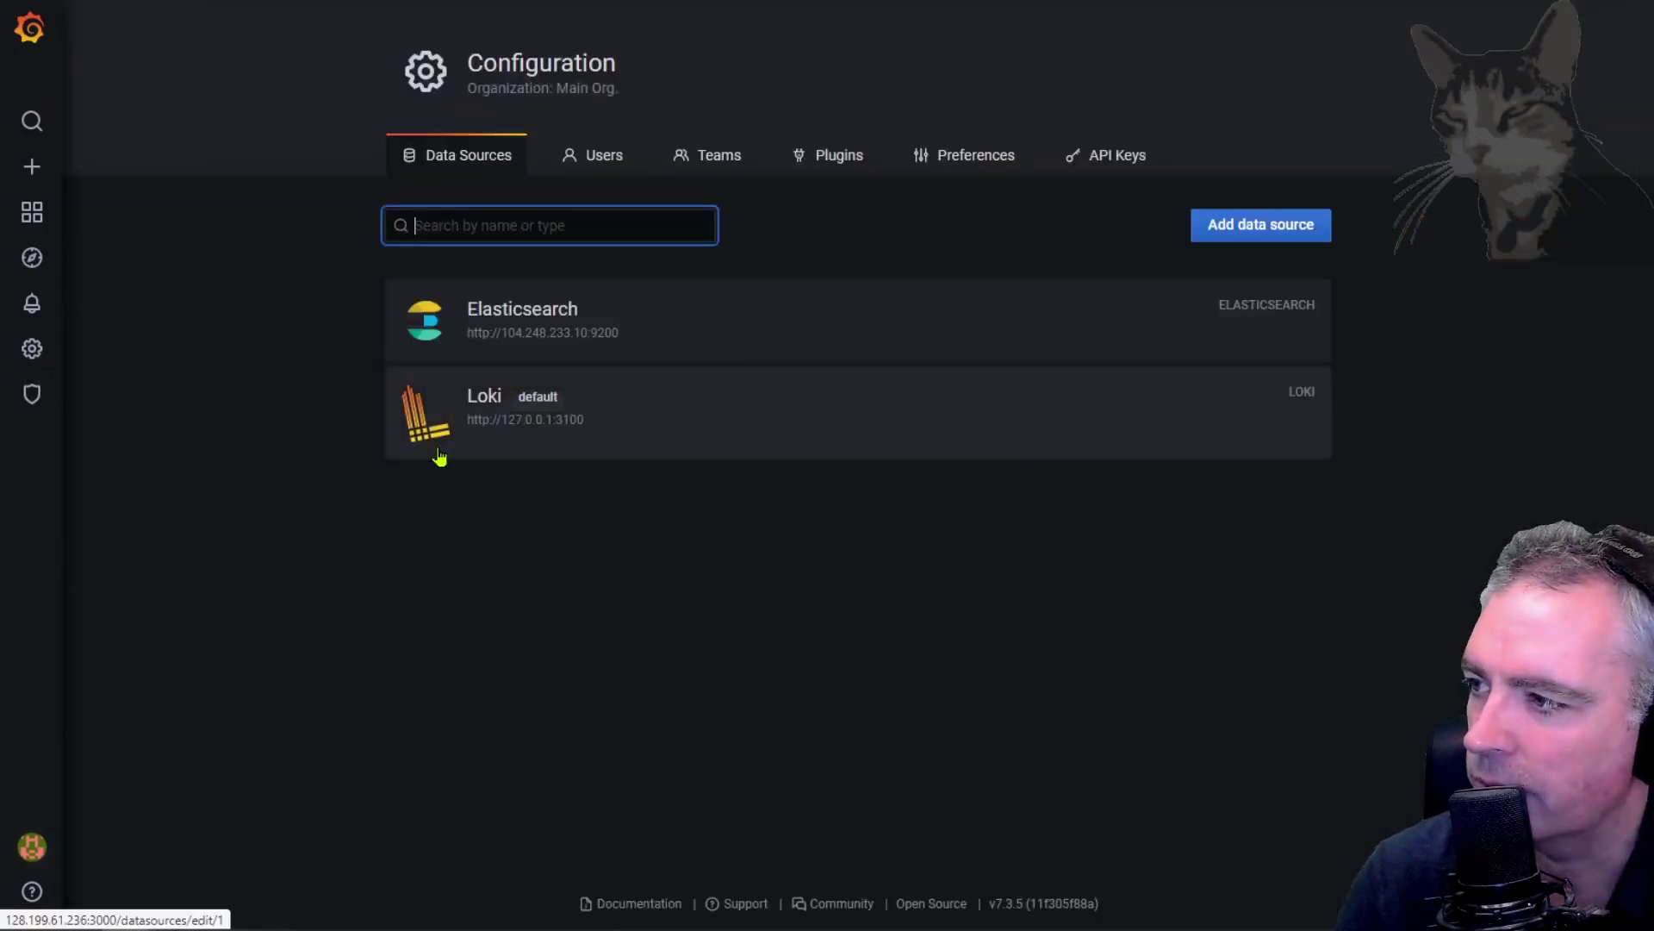
left_click(553, 354)
left_click(722, 341)
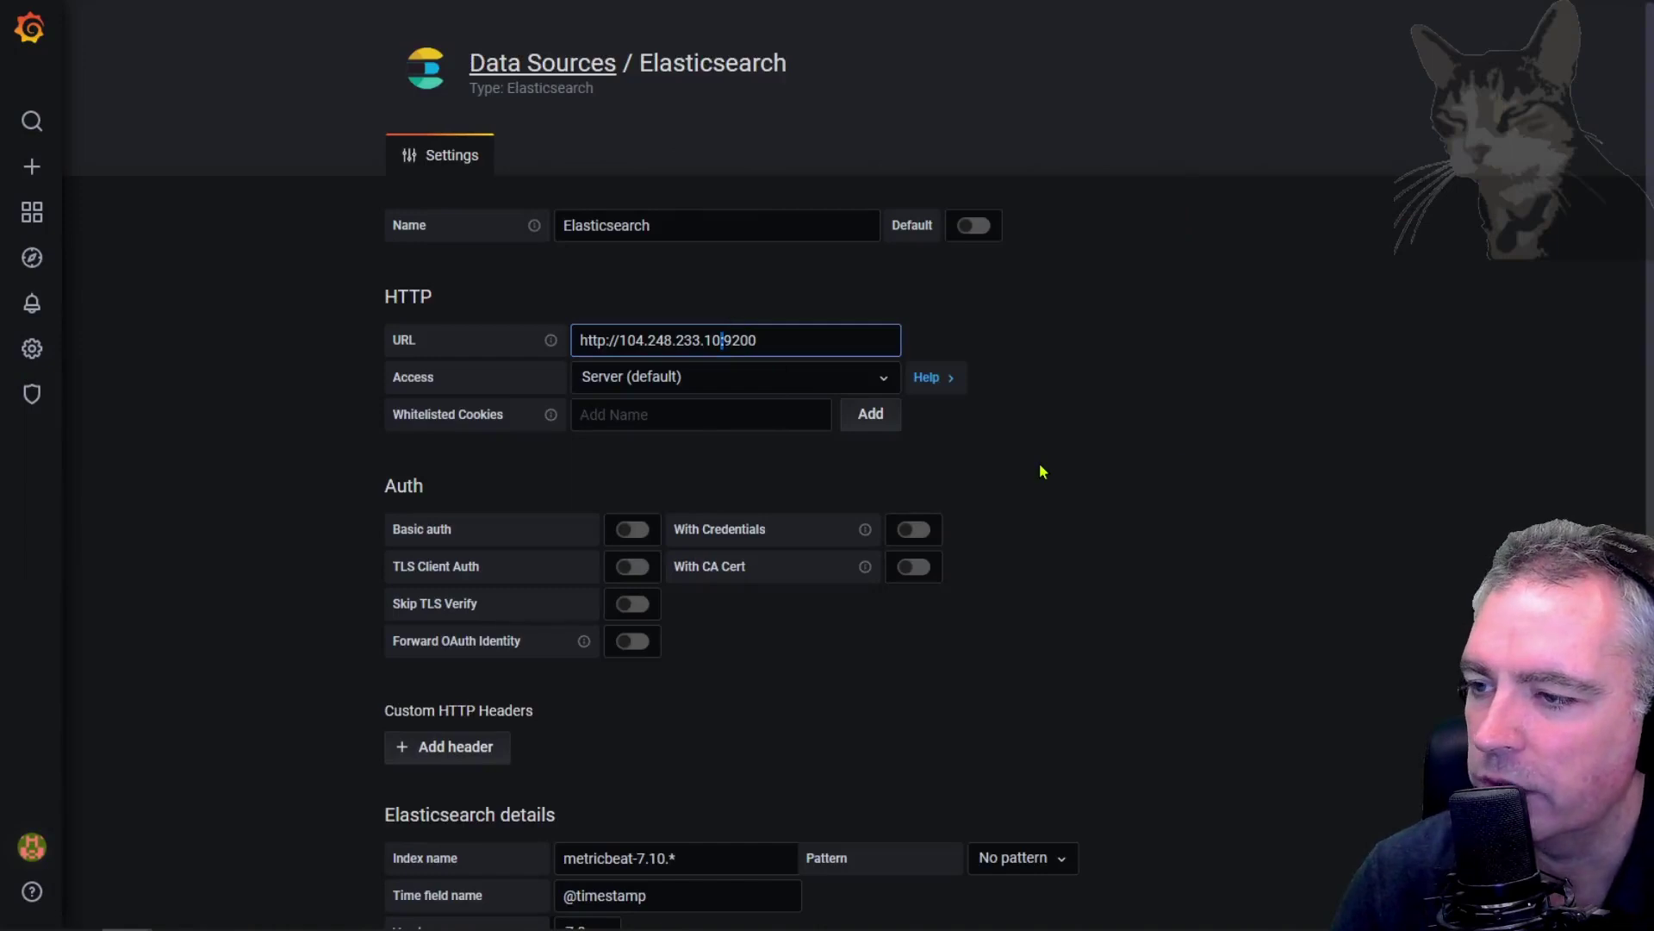
key("alt+Tab")
left_click_drag(1143, 629, 1318, 631)
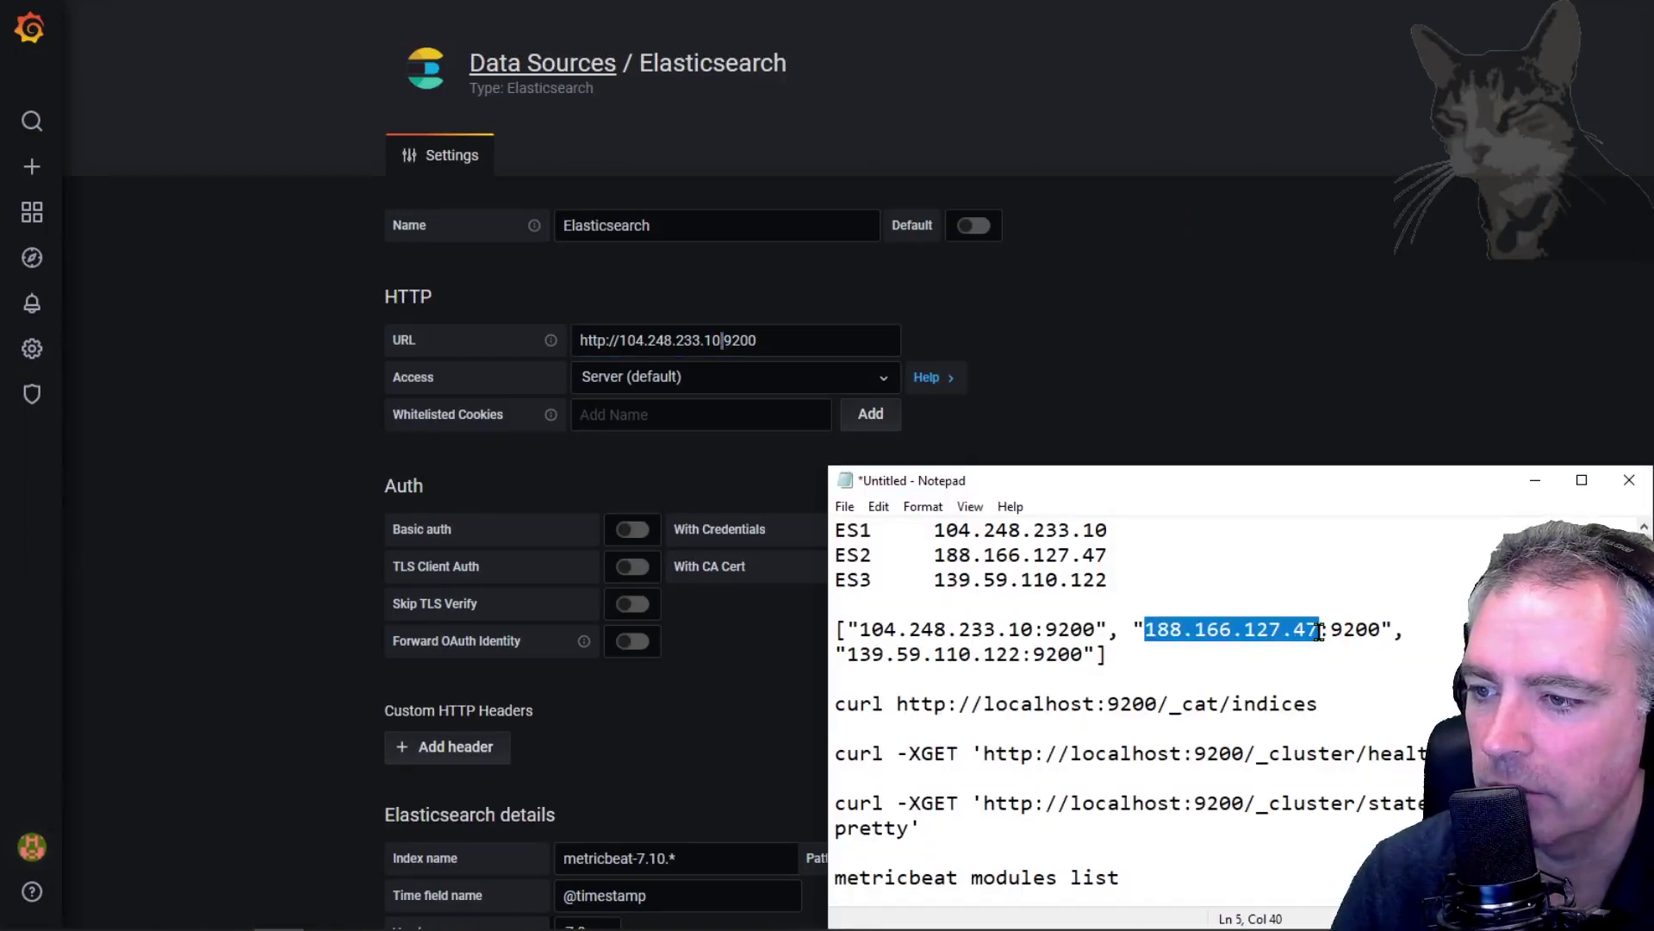
key("ctrl+c")
double_click(681, 340)
key("ctrl+v")
key("Return")
scroll(695, 720, "down", 7)
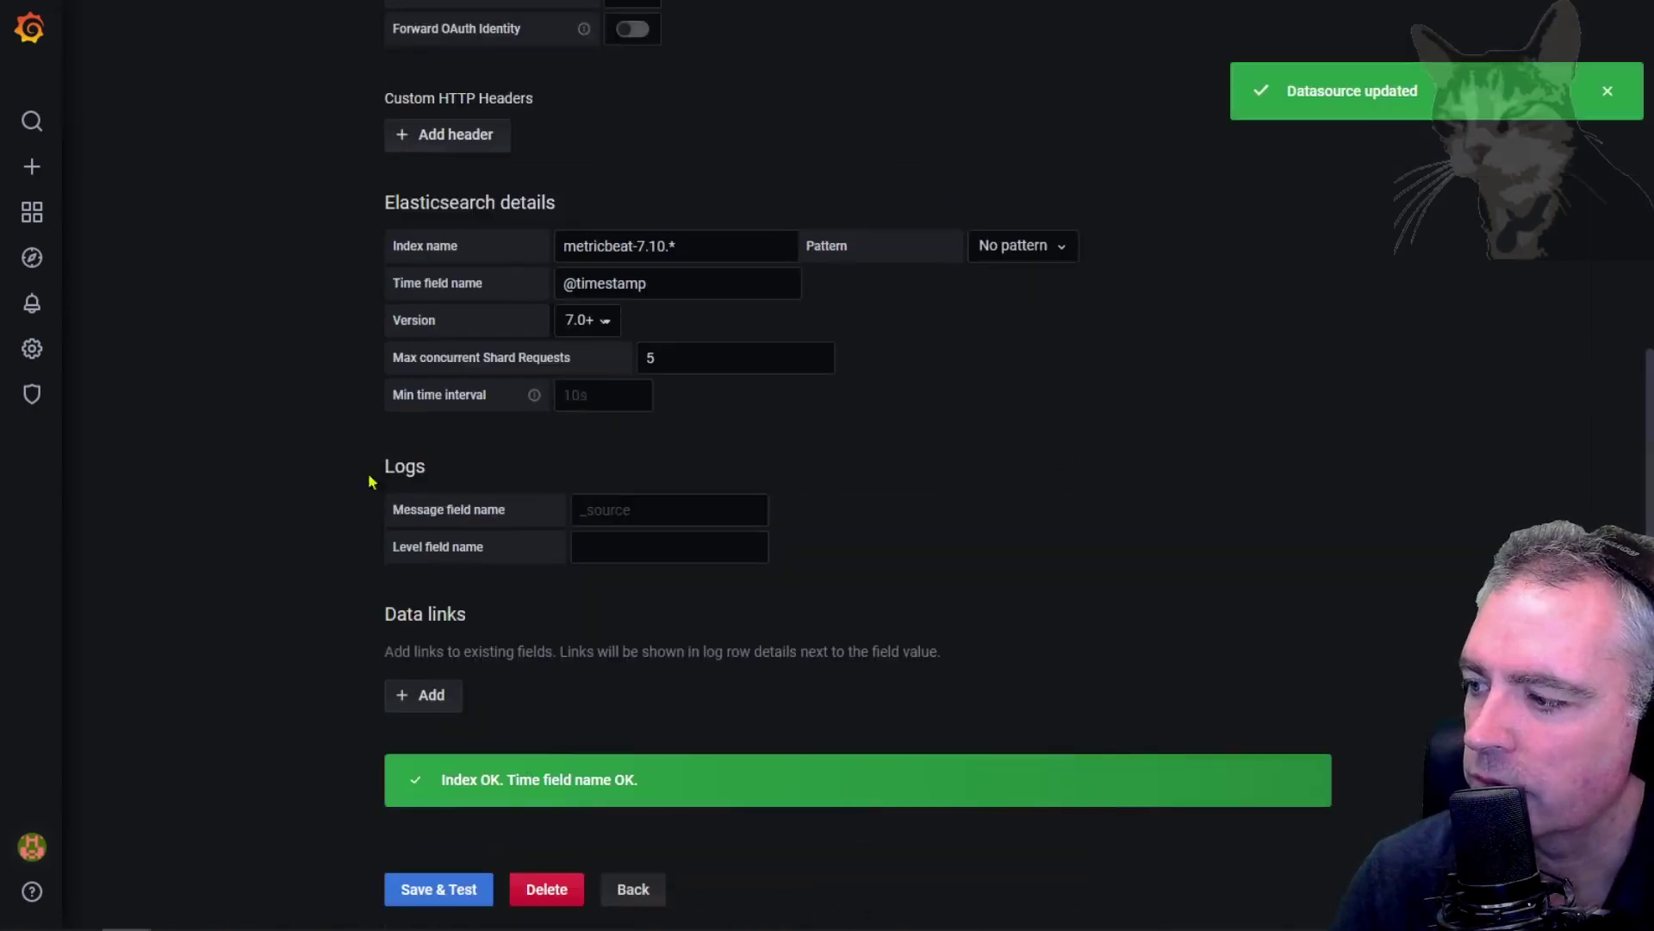
left_click(32, 258)
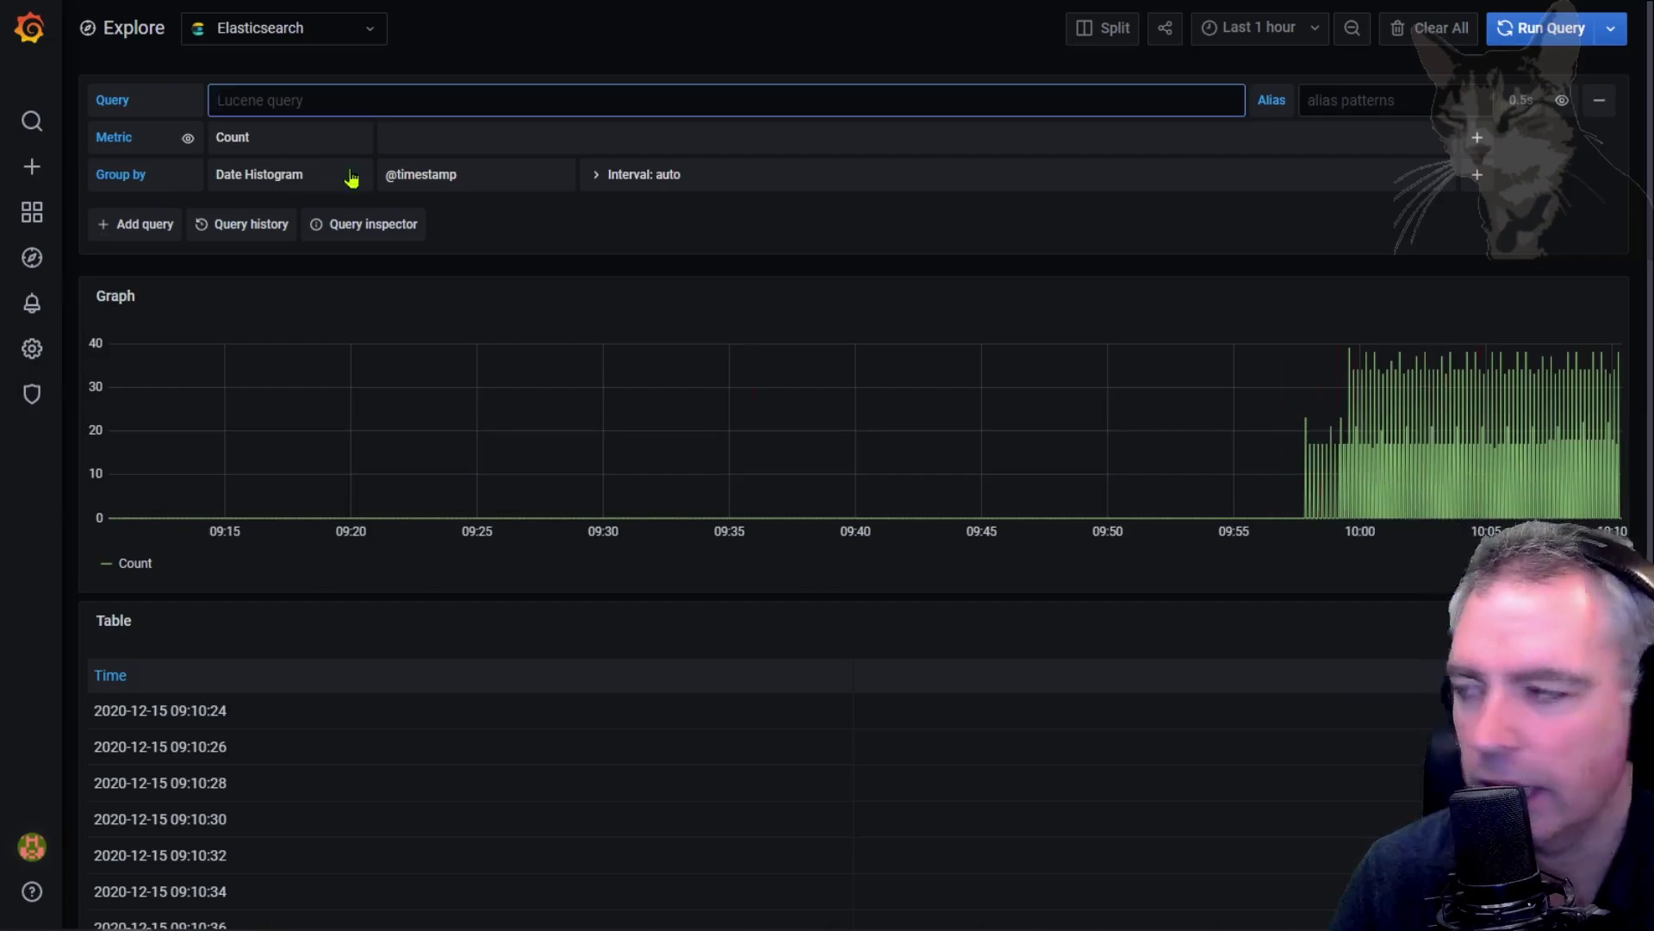
Set the Explore metric to Raw Data and run the agent.hostname:ES1 query.
left_click(259, 137)
left_click(221, 166)
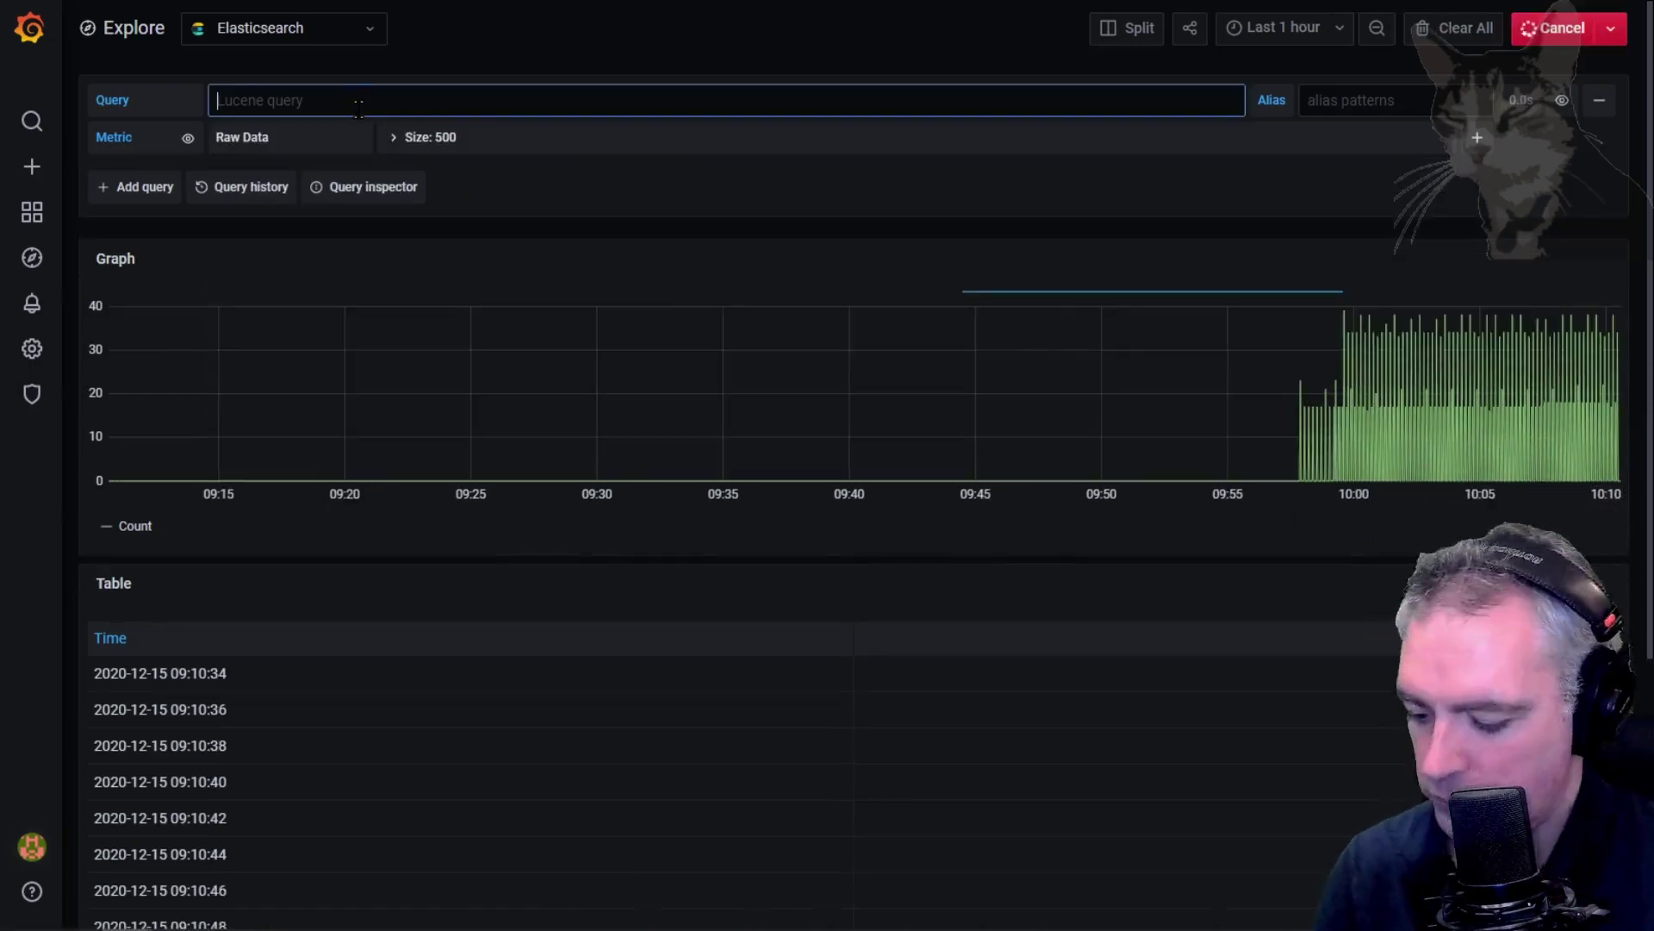
type("agent.hostname:ES1")
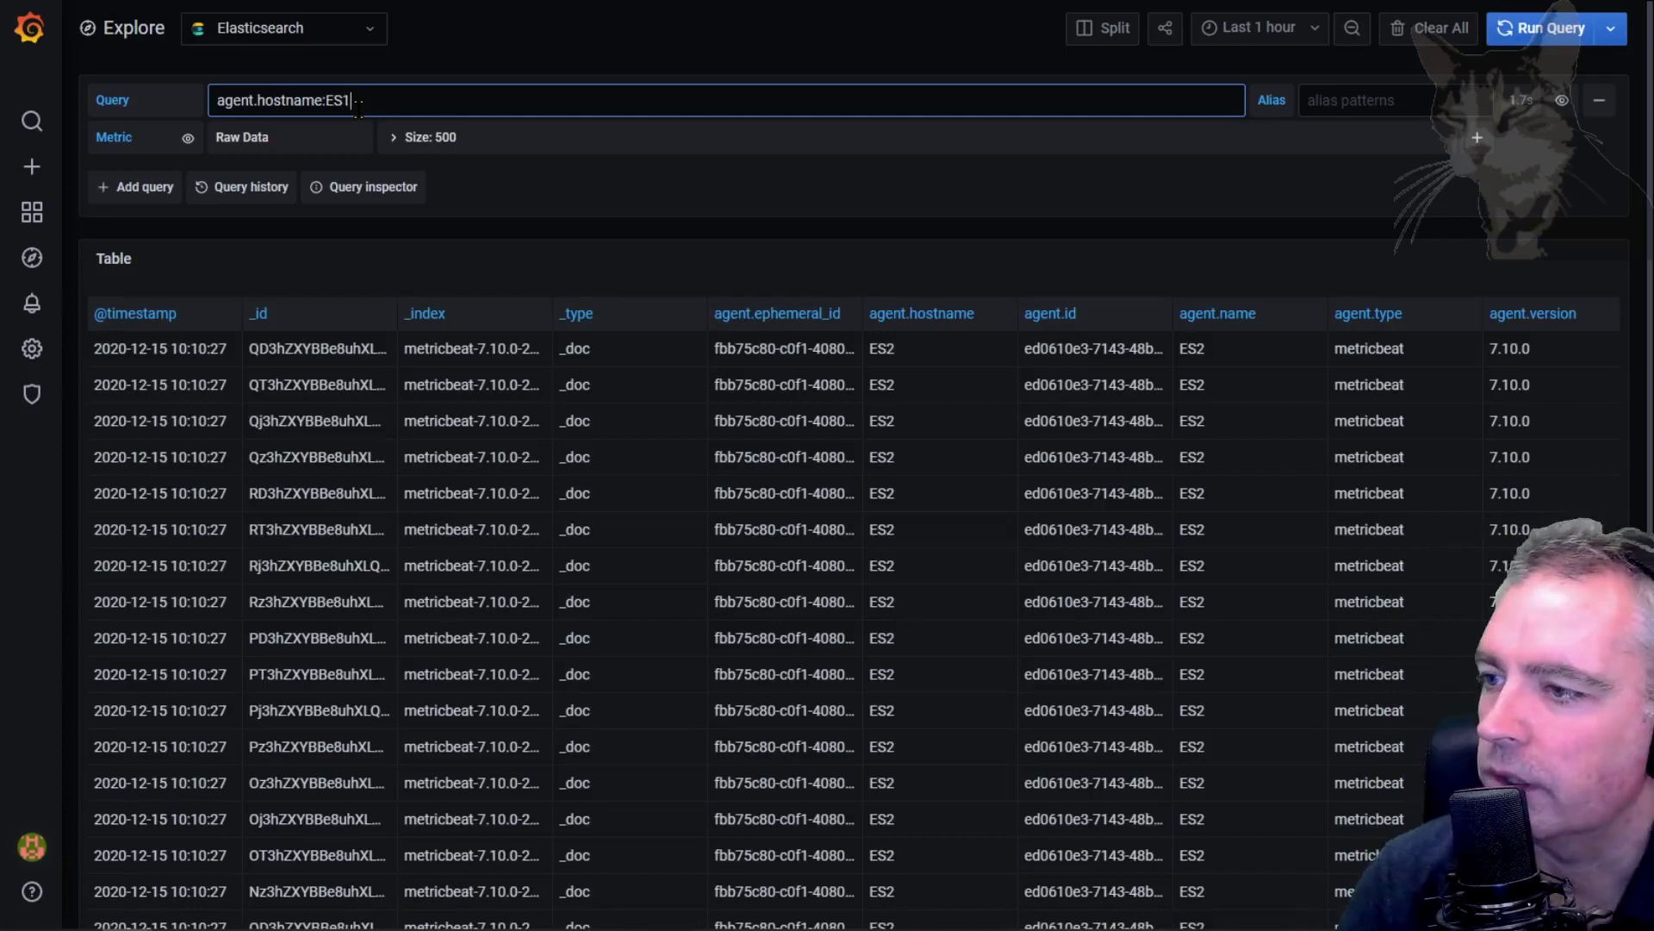
left_click(1017, 174)
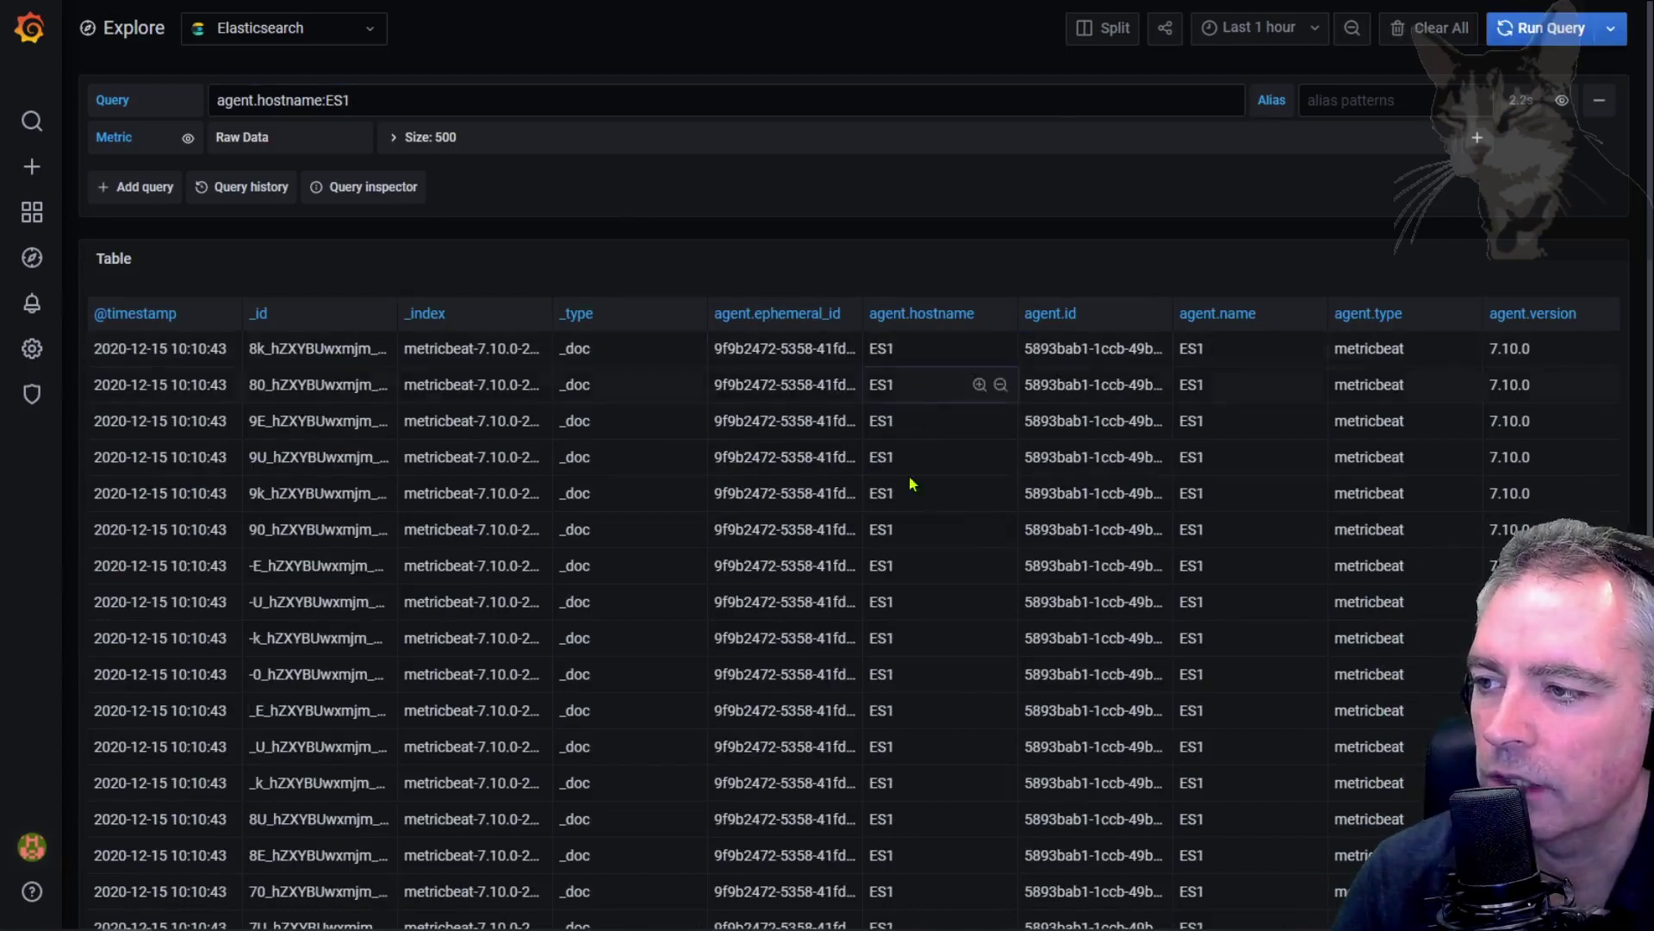
key("alt+Tab")
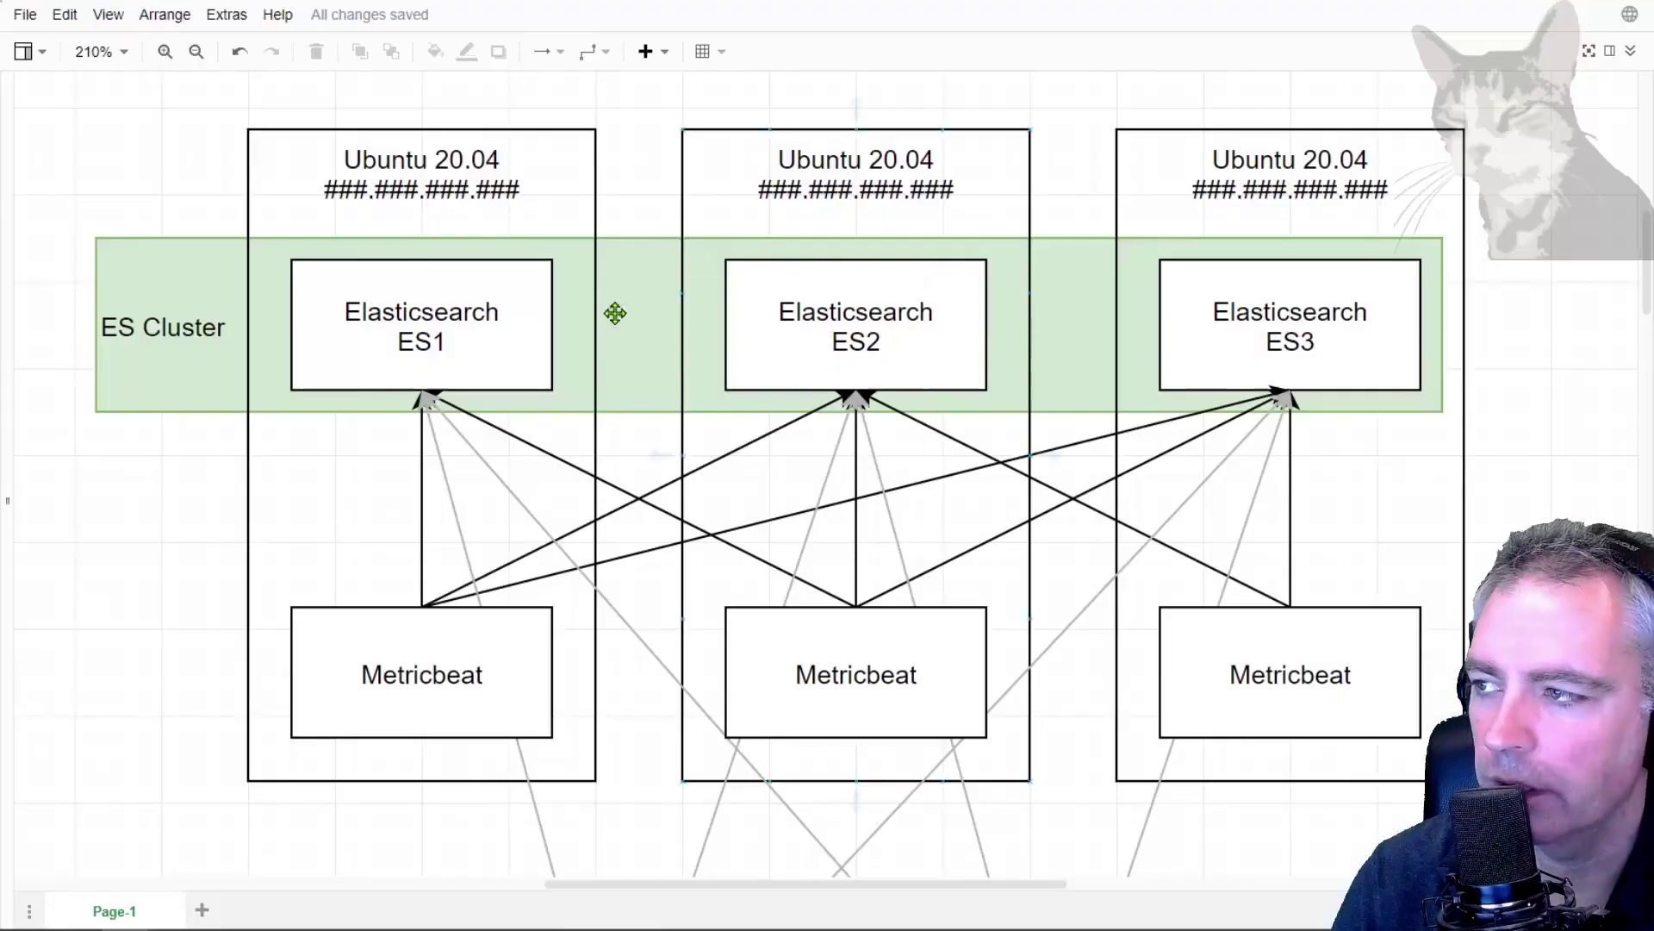
left_click(498, 297)
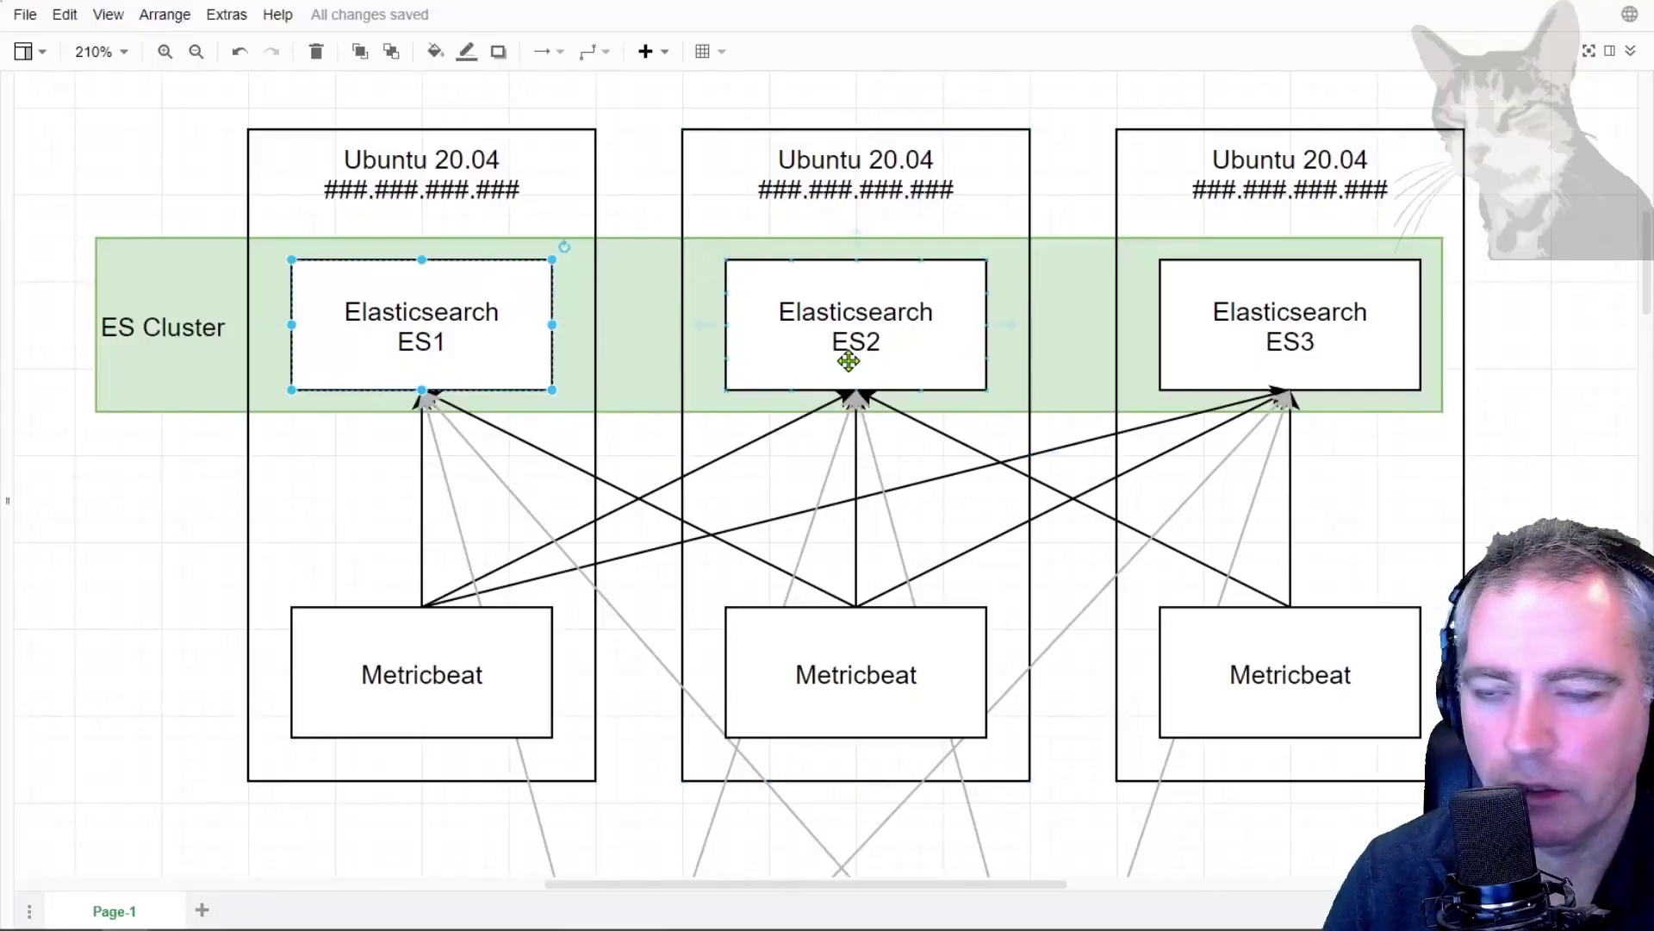
key("Tab")
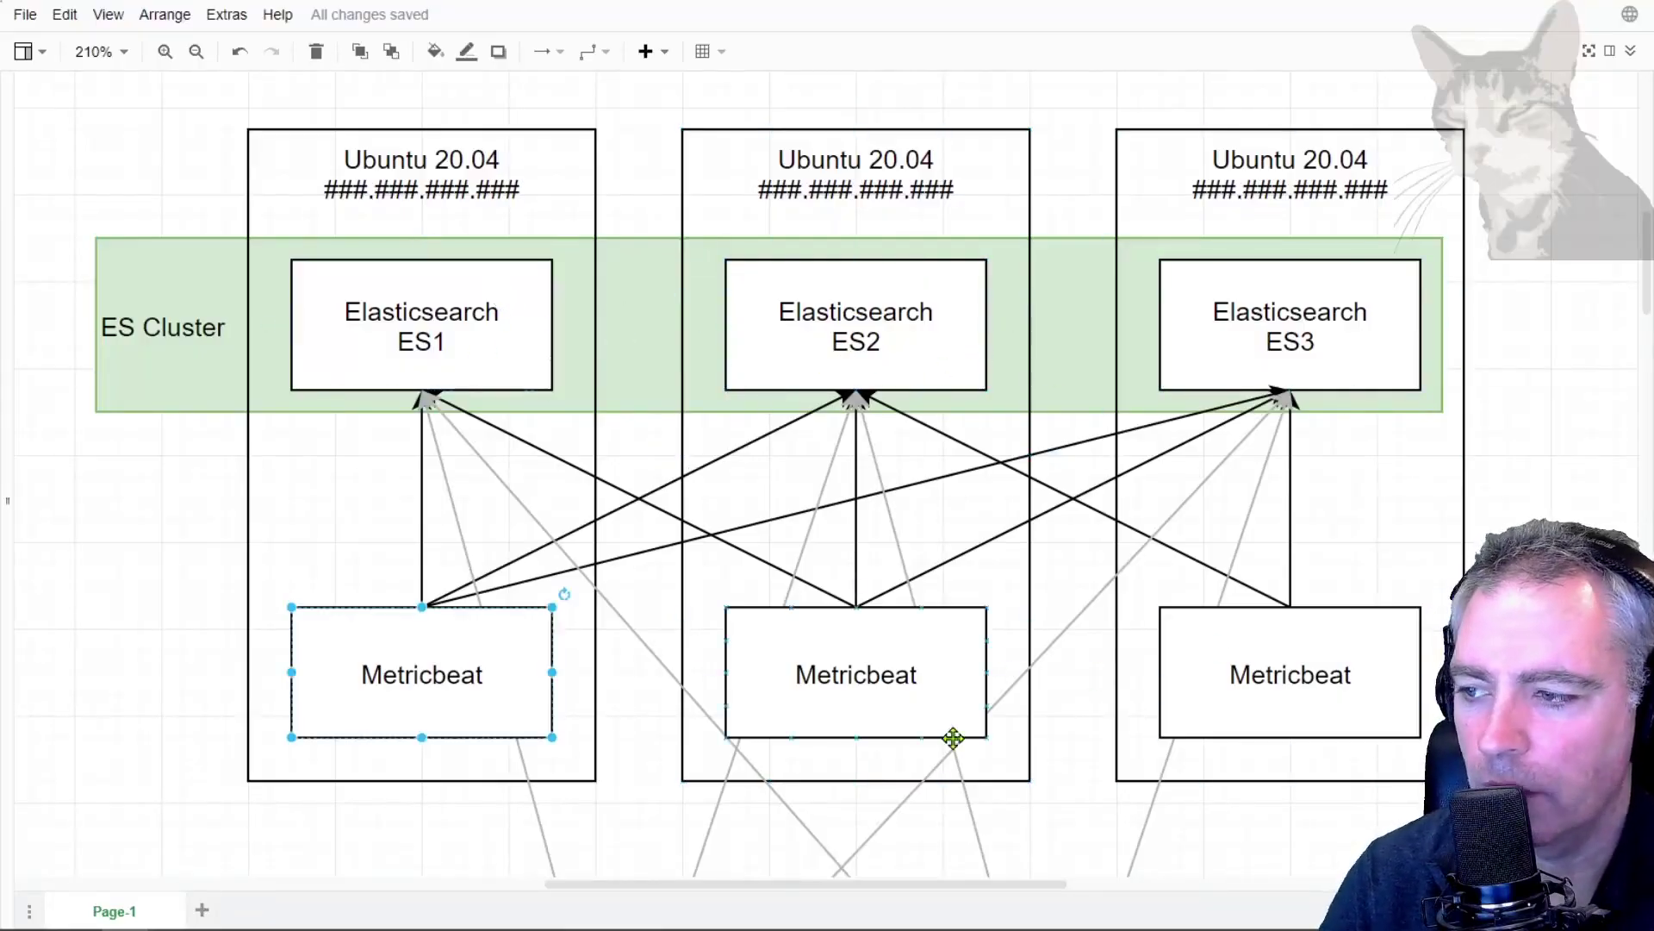
left_click(891, 713)
left_click(1281, 709)
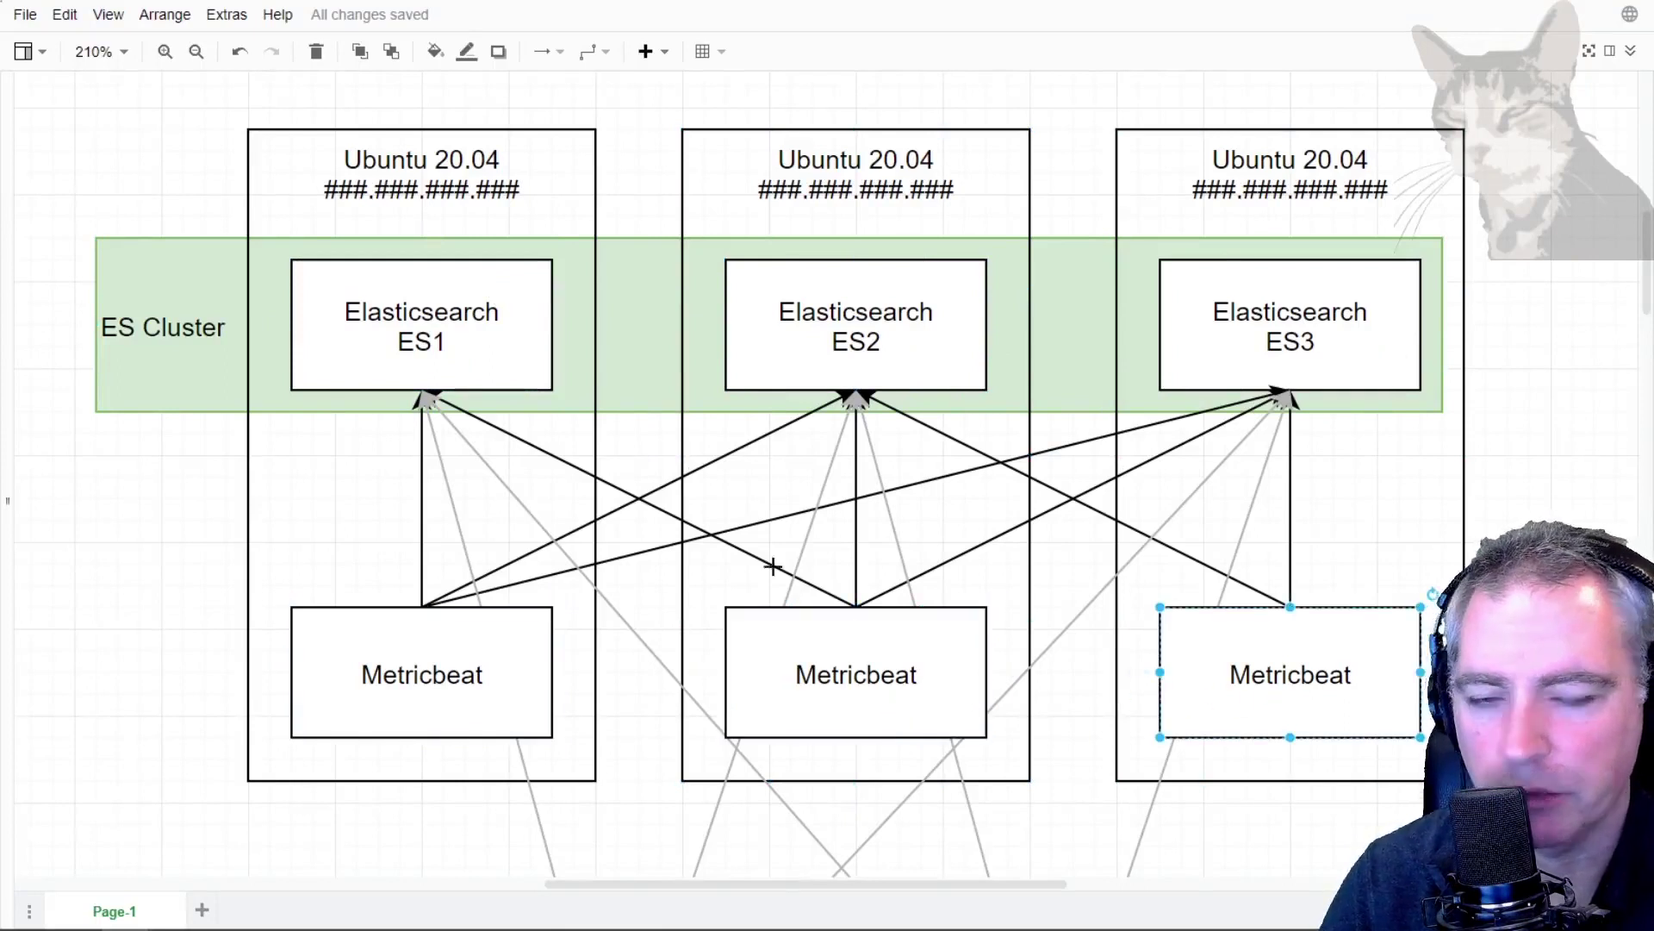
key("alt+Tab")
scroll(841, 412, "right", 15)
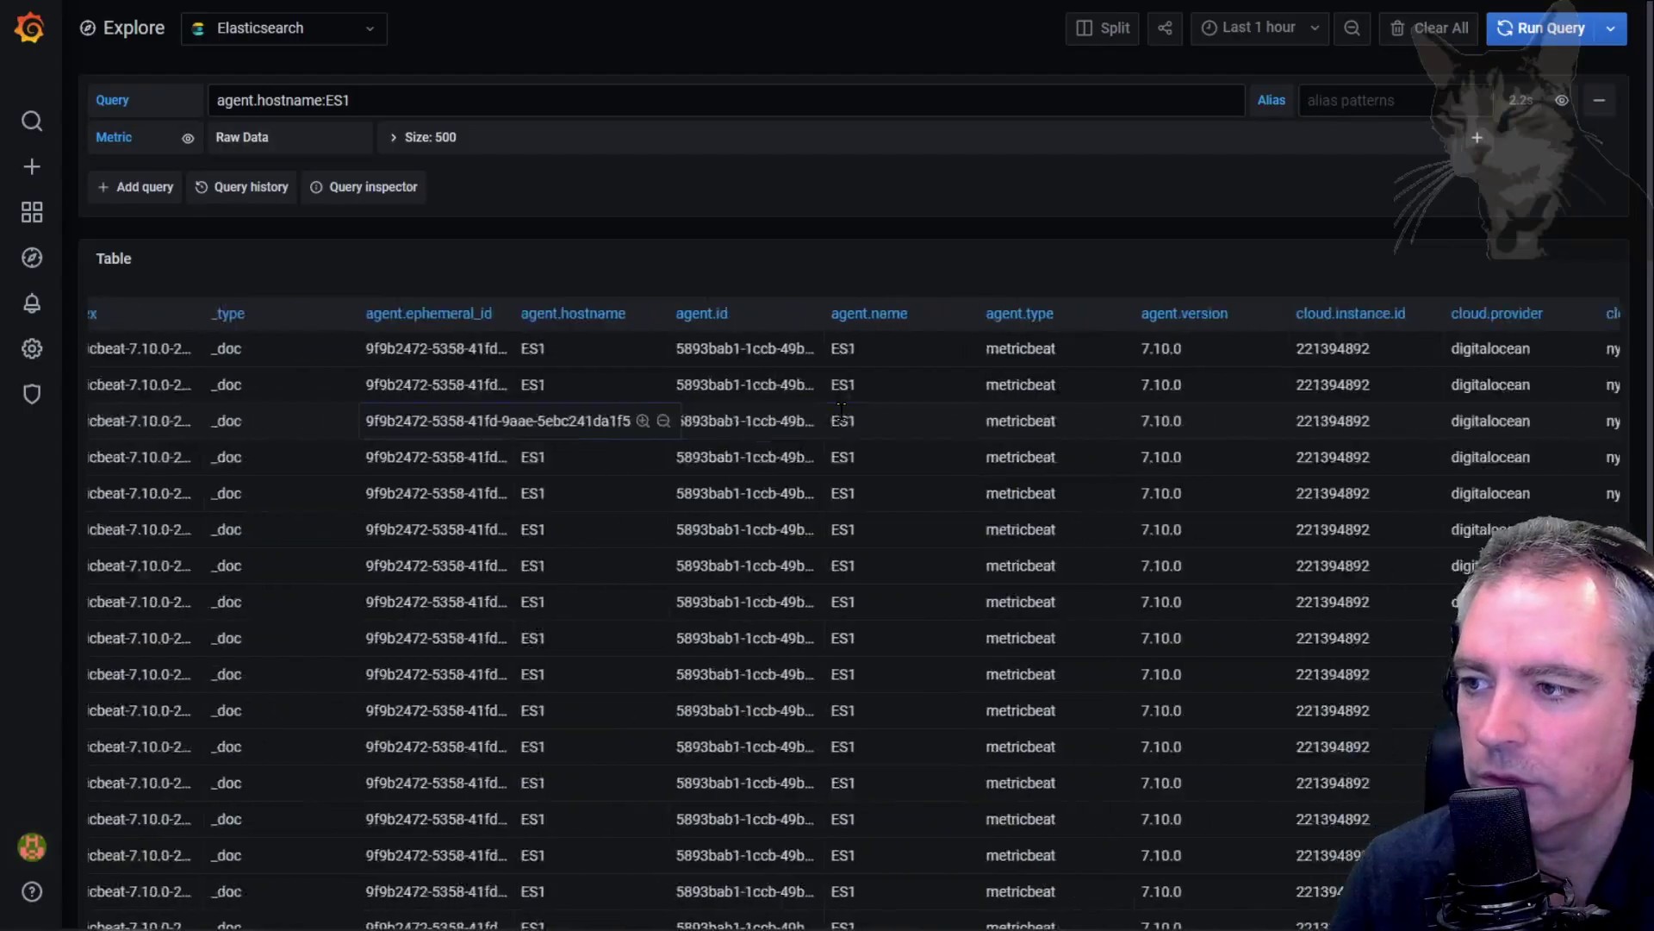
scroll(842, 421, "right", 20)
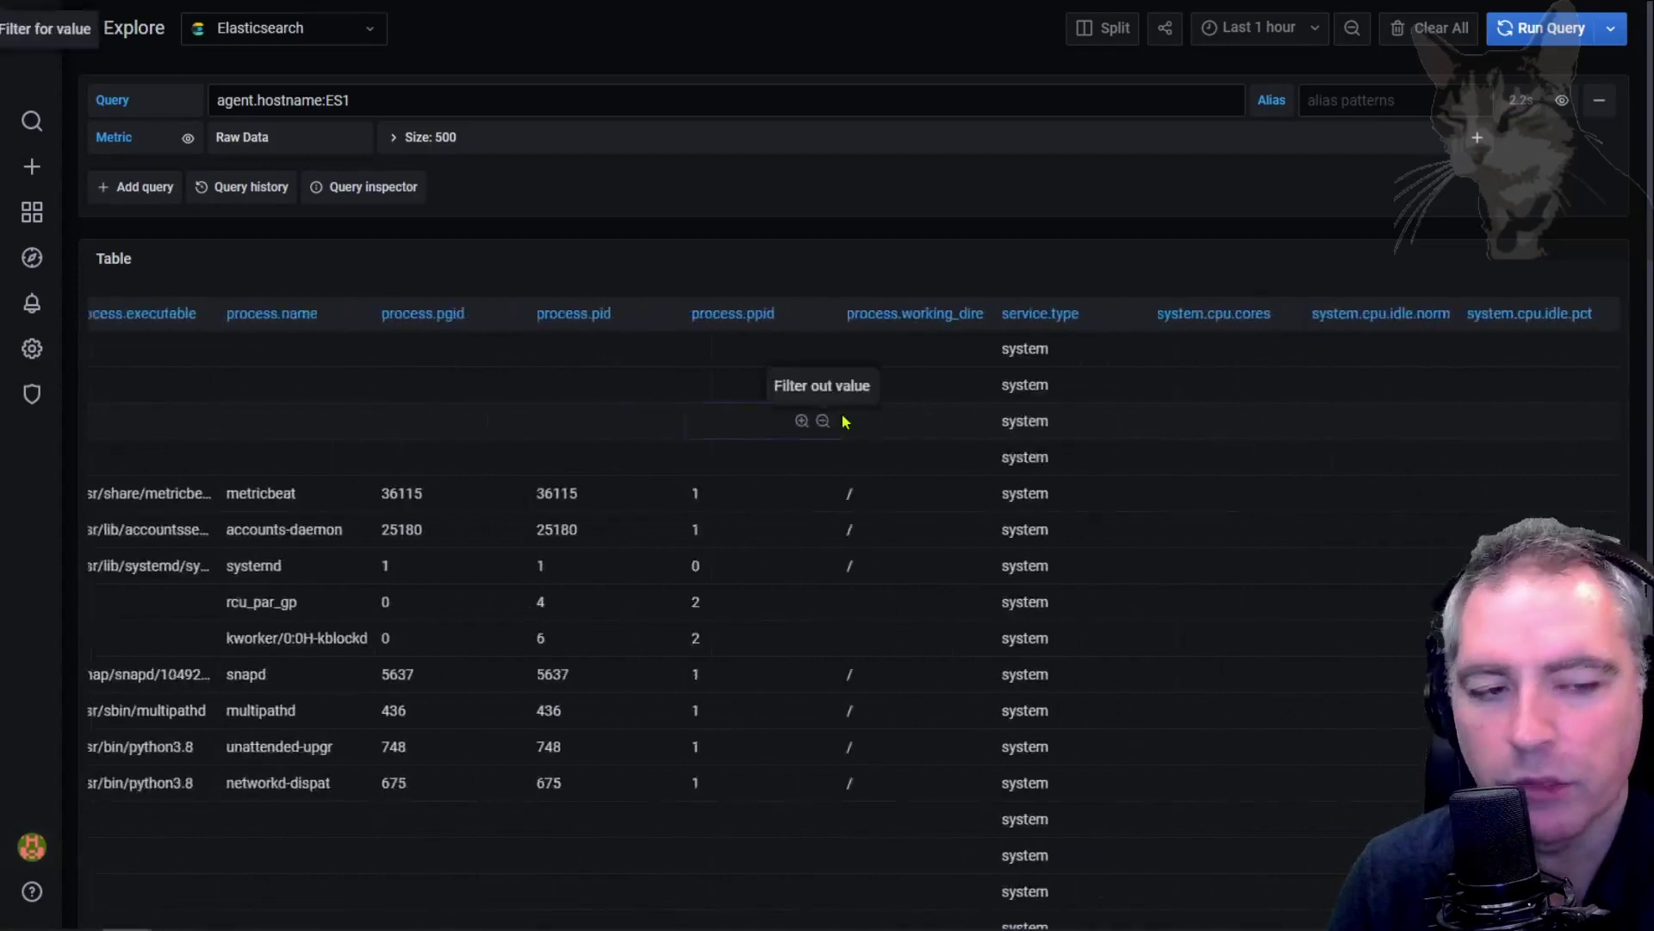
scroll(843, 421, "right", 20)
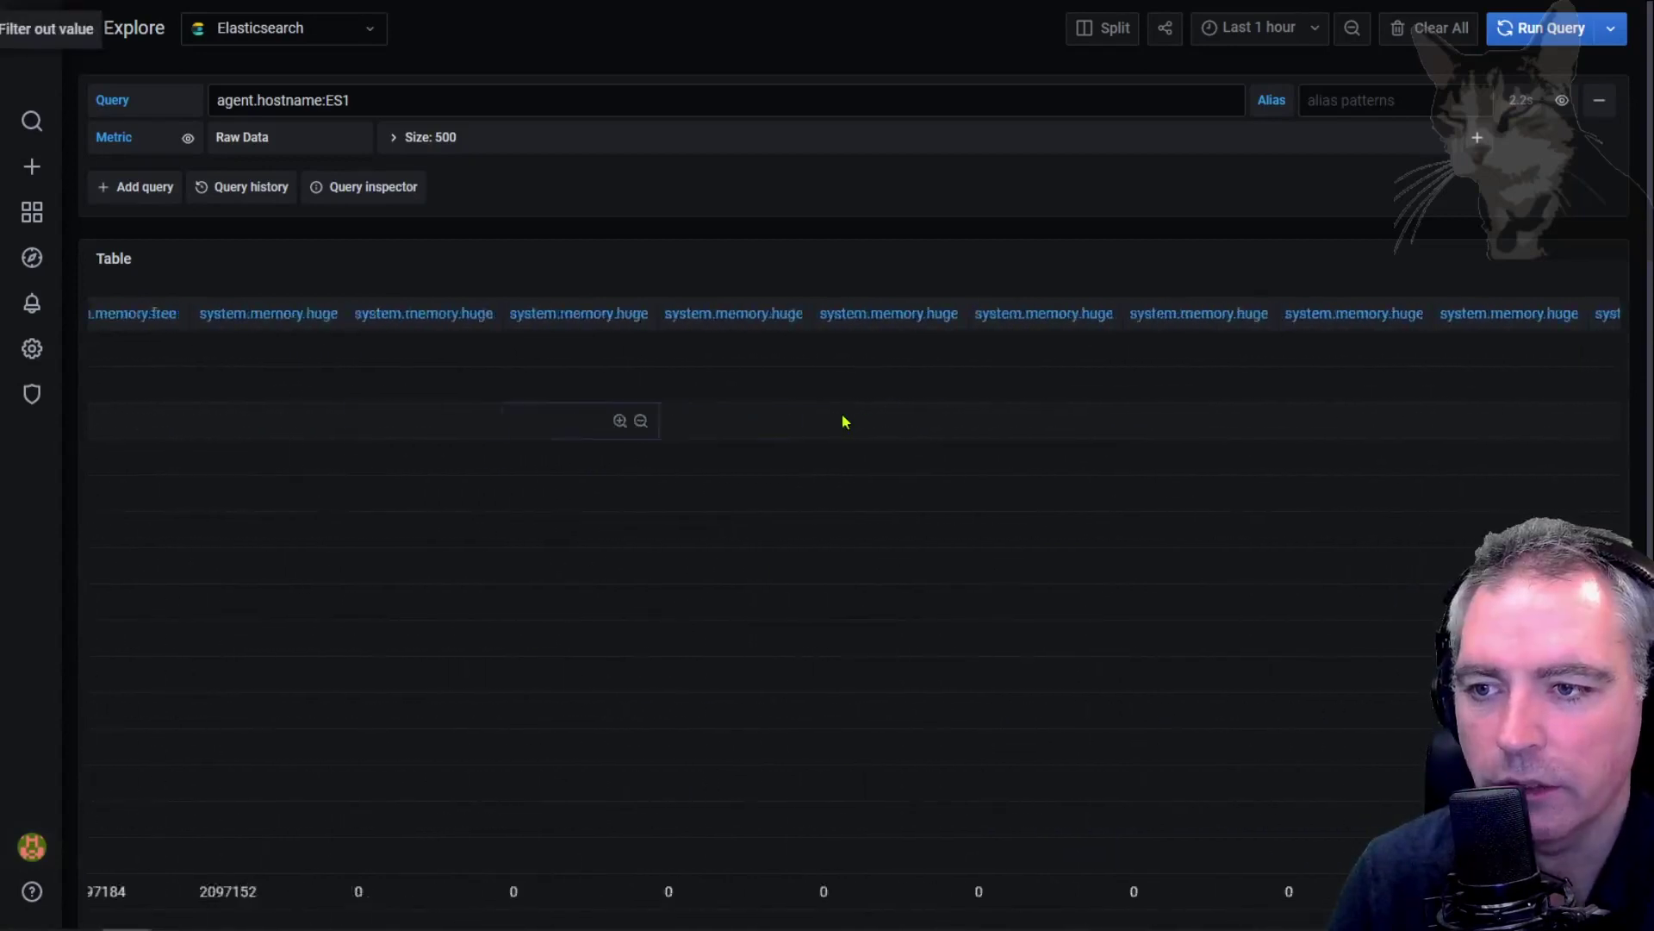